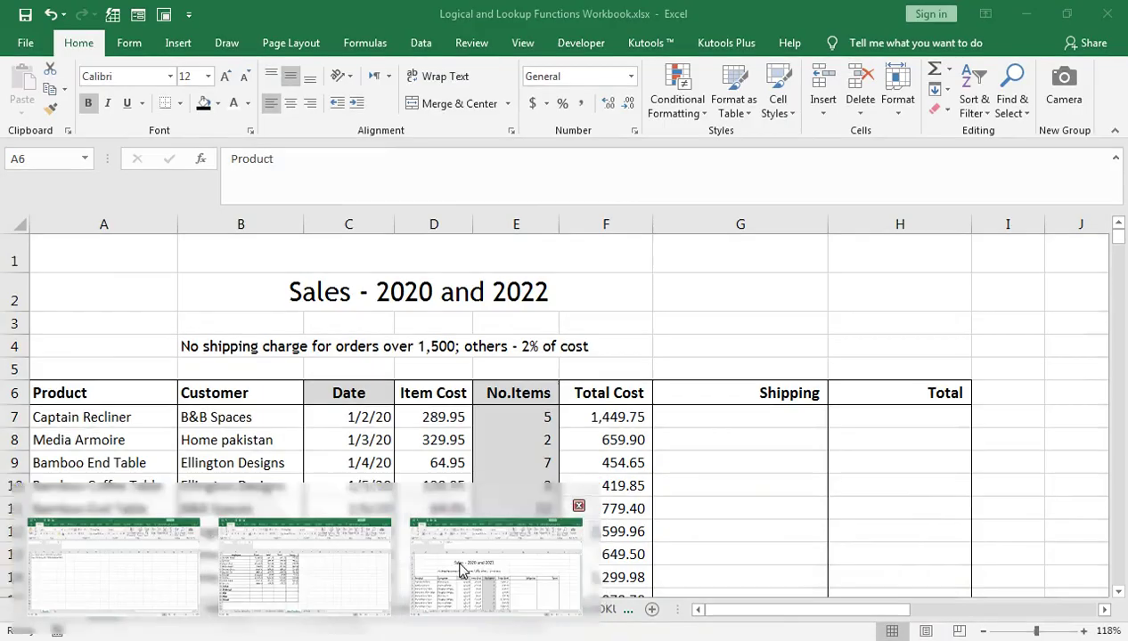
Switch from the YouTube channel page to the Logical and Lookup Functions workbook in Excel.
click(461, 570)
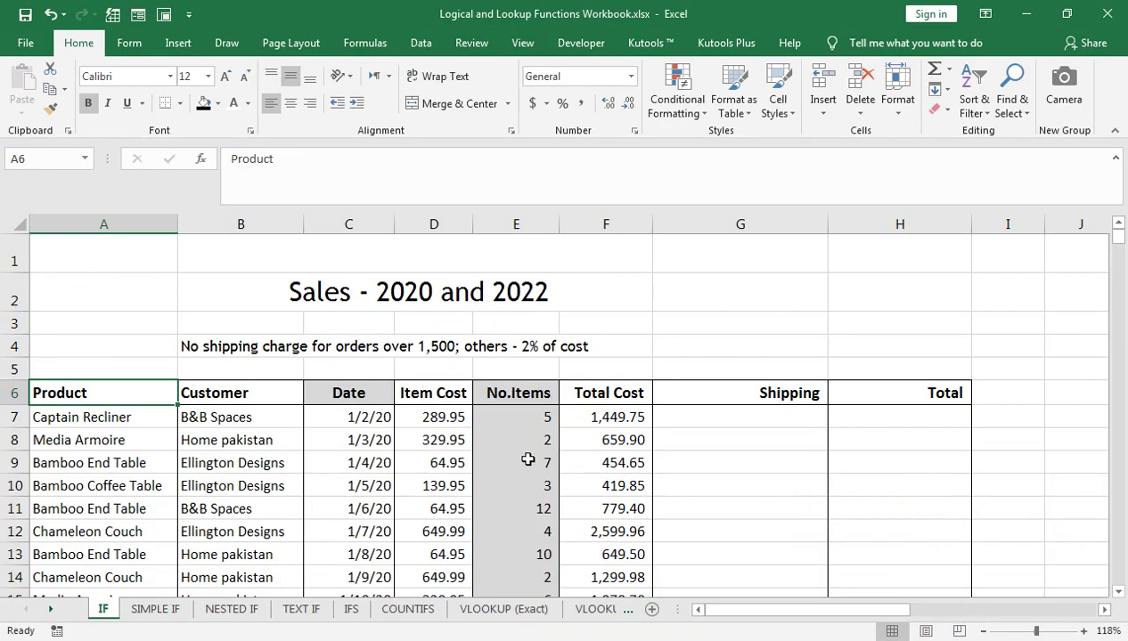
key(Up)
key(Right)
key(Right)
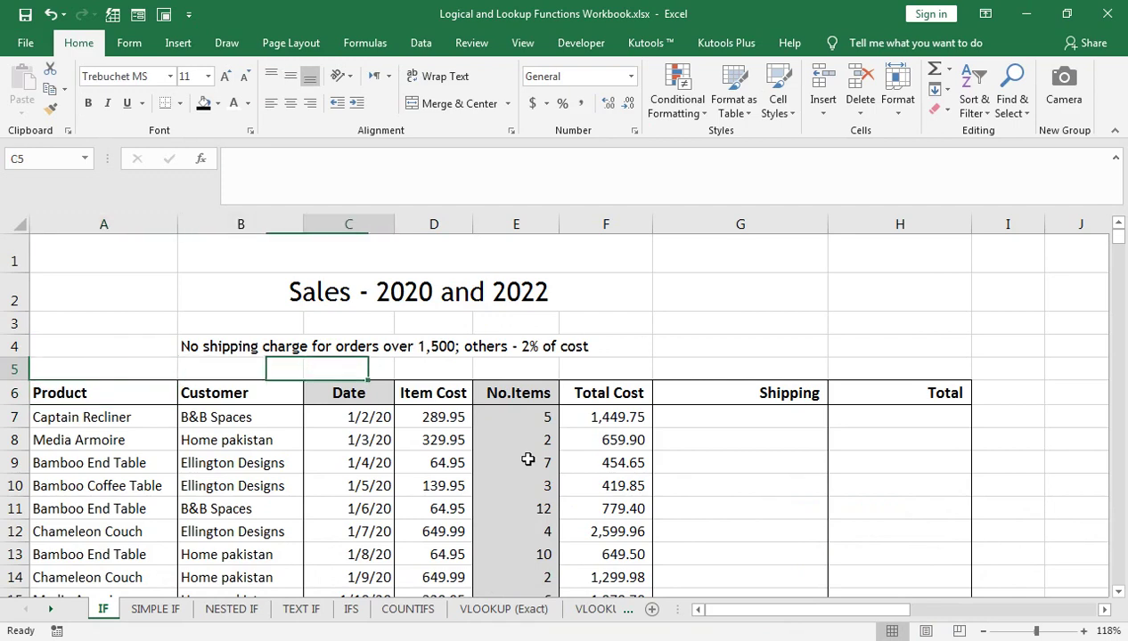
key(Right)
key(Right)
key(Right)
key(Down)
key(Down)
key(F2)
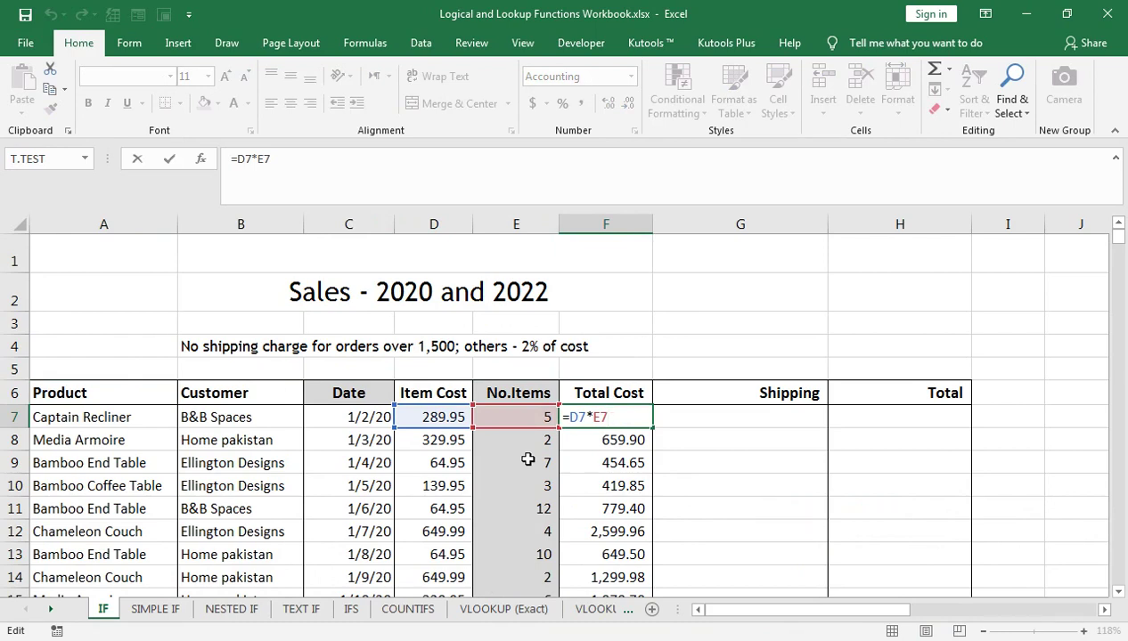
key(Return)
key(Left)
key(Left)
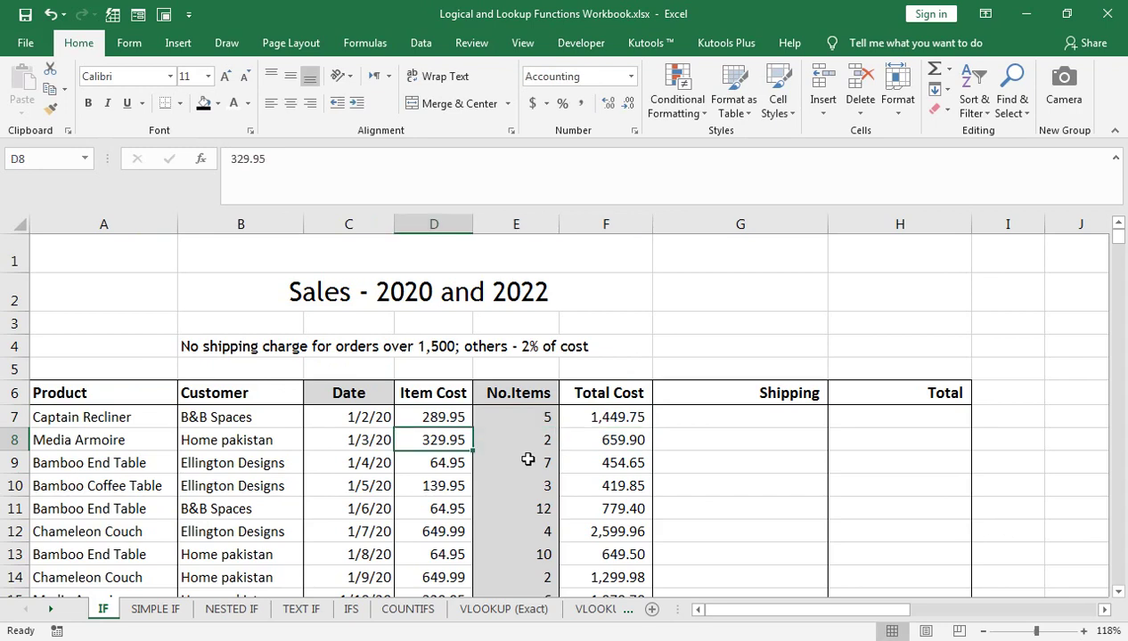
key(Up)
key(Left)
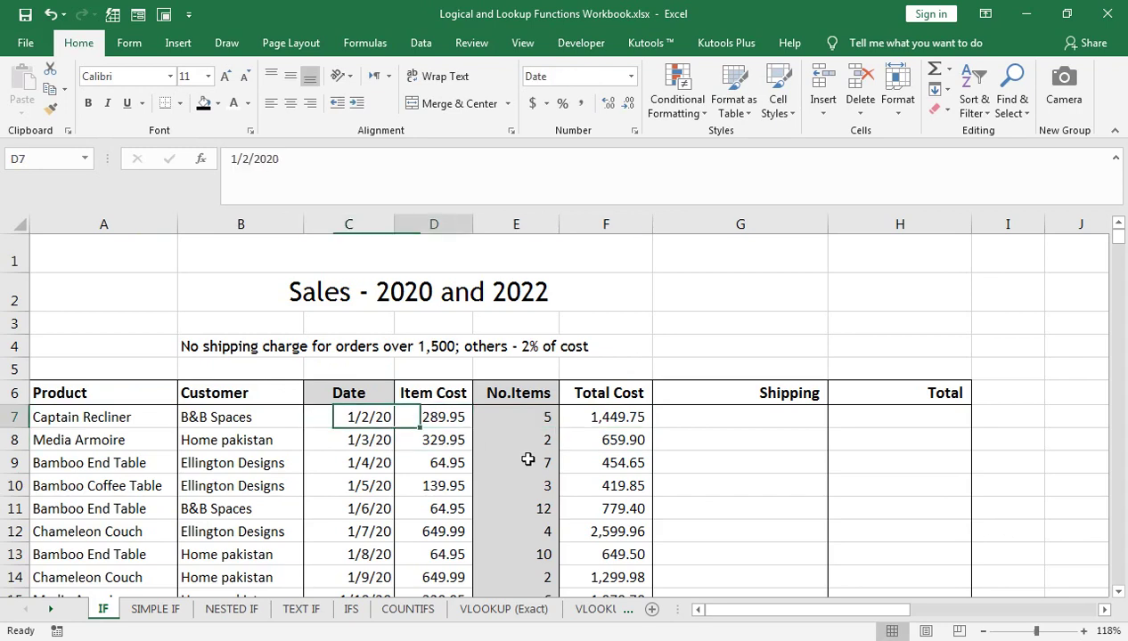
key(Right)
key(Right)
key(Up)
key(Up)
key(Up)
key(Left)
key(Left)
key(Left)
key(Right)
key(Right)
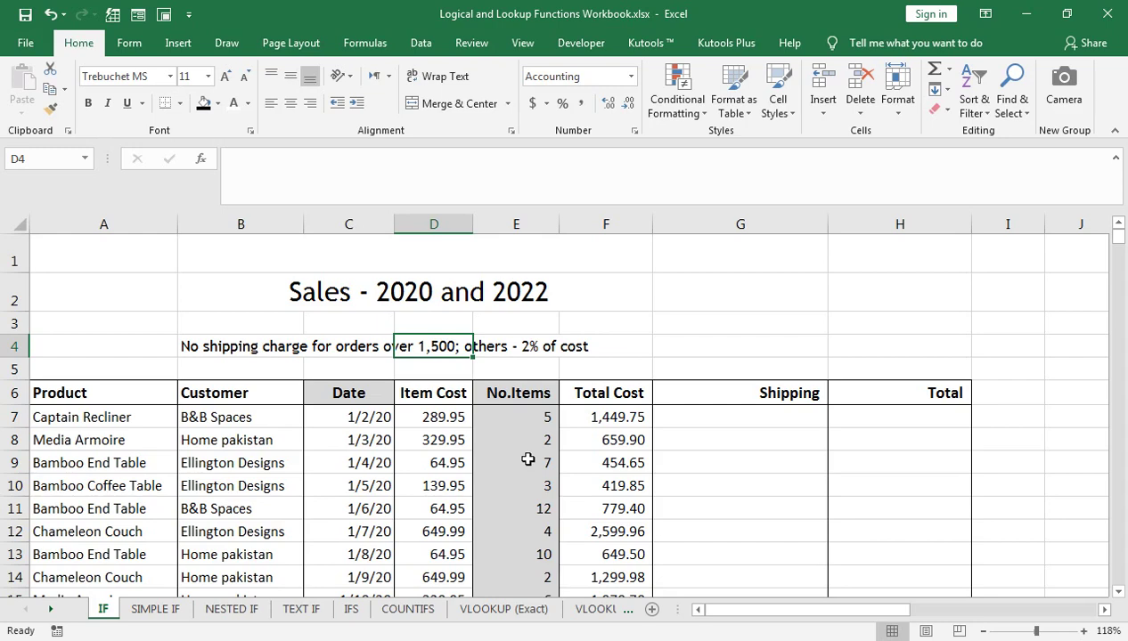
key(Down)
key(Down)
key(Right)
key(Right)
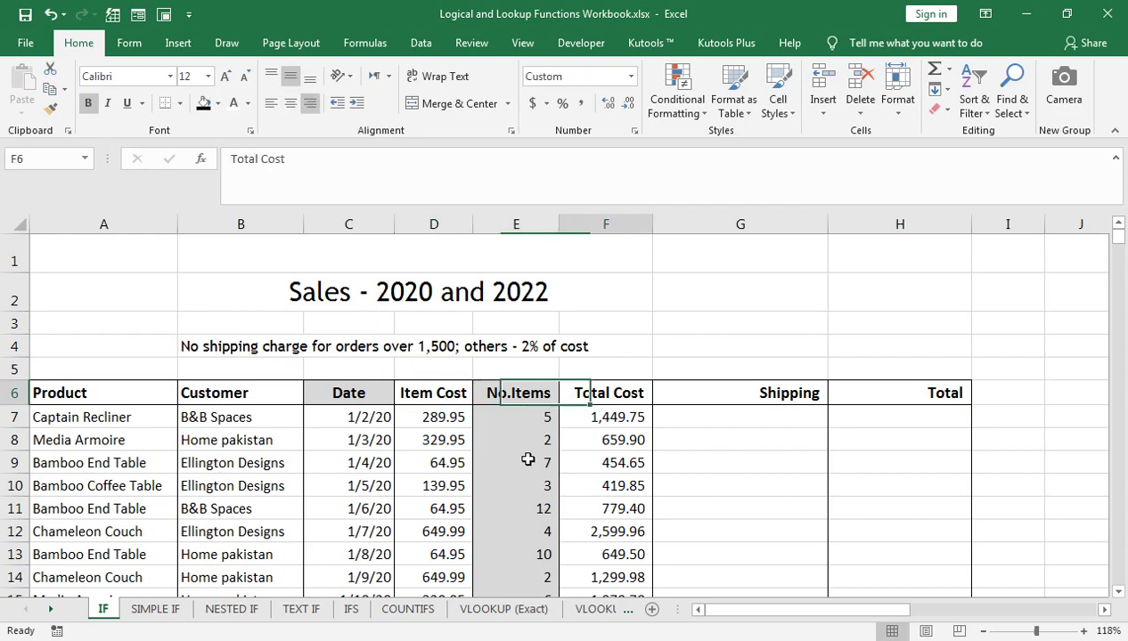
key(Right)
key(Down)
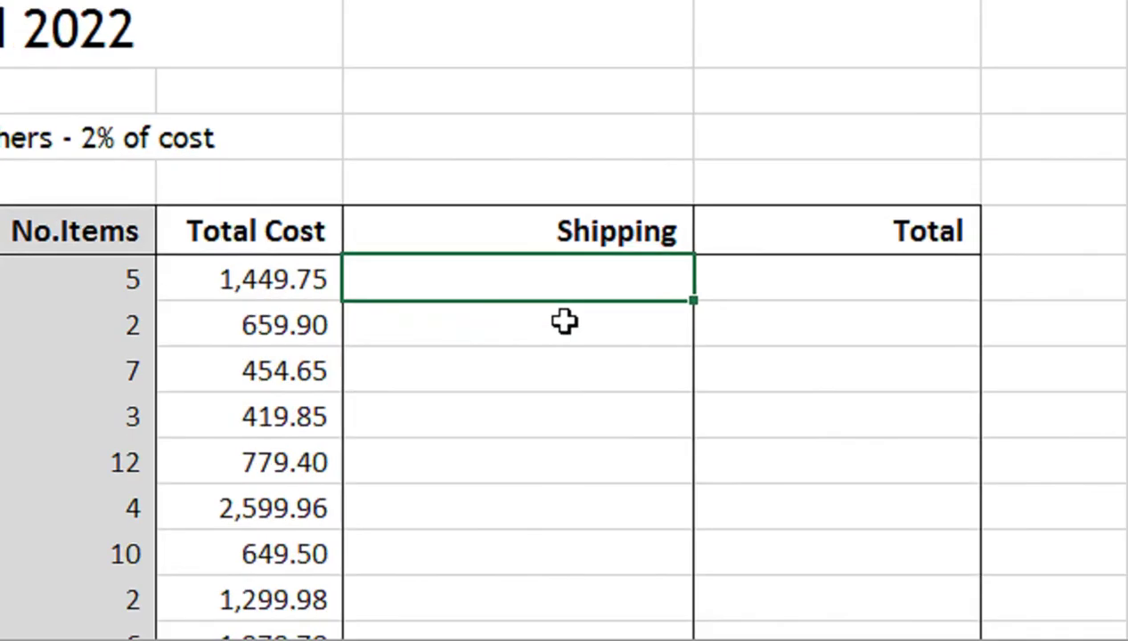
Enter =IF(F7>=1500,0,F7*2/100) in G7 and fill it down the Shipping column.
text(=if)
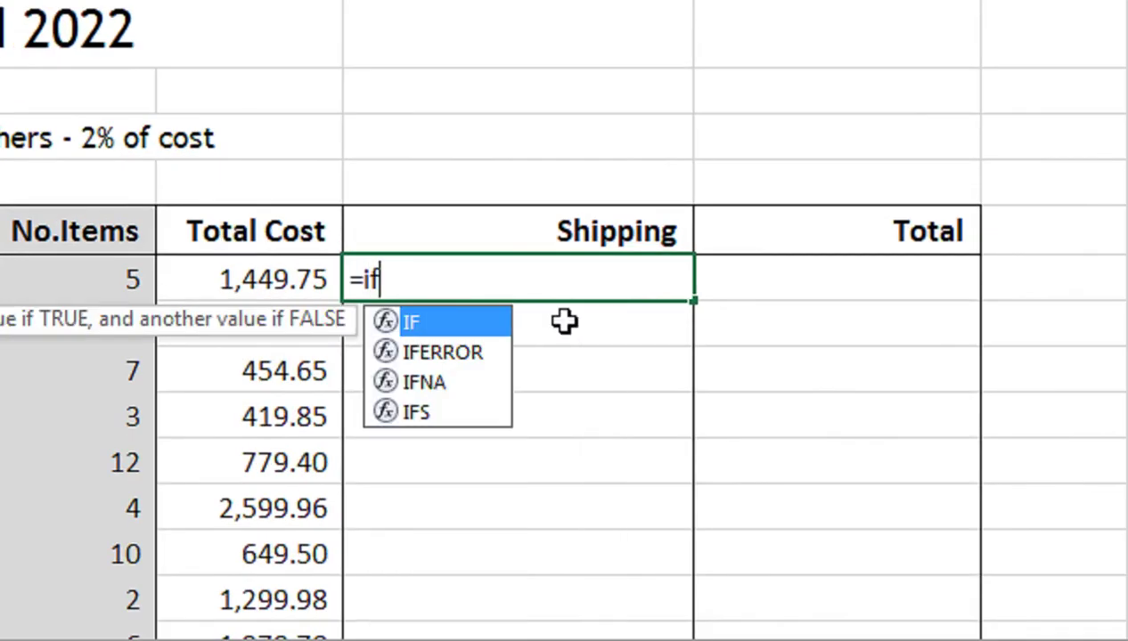
key(Tab)
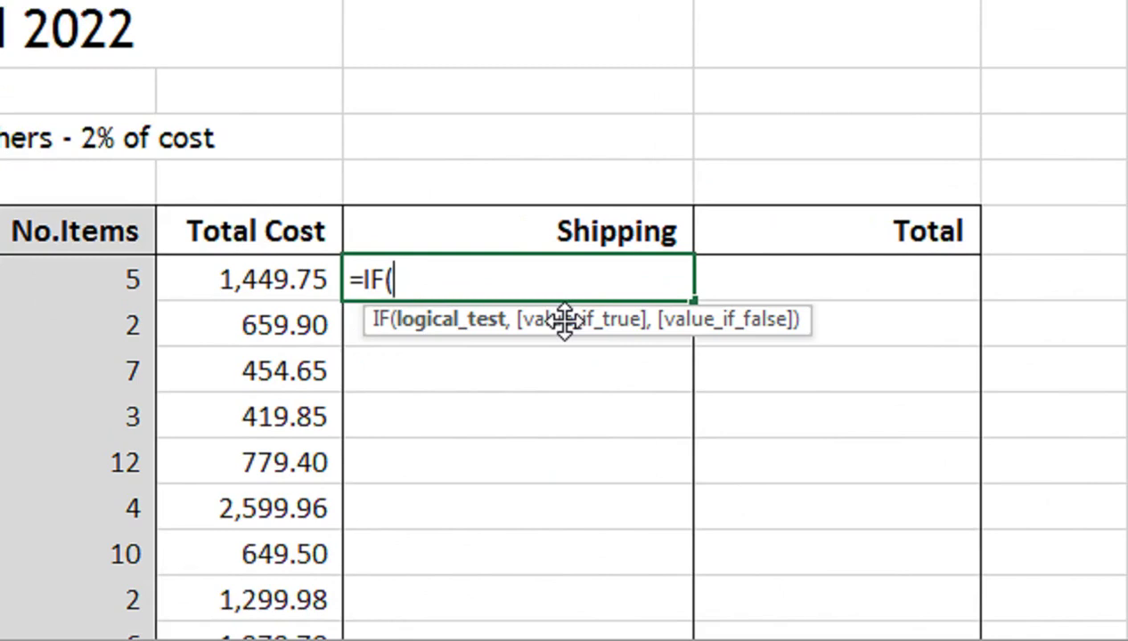
key(Left)
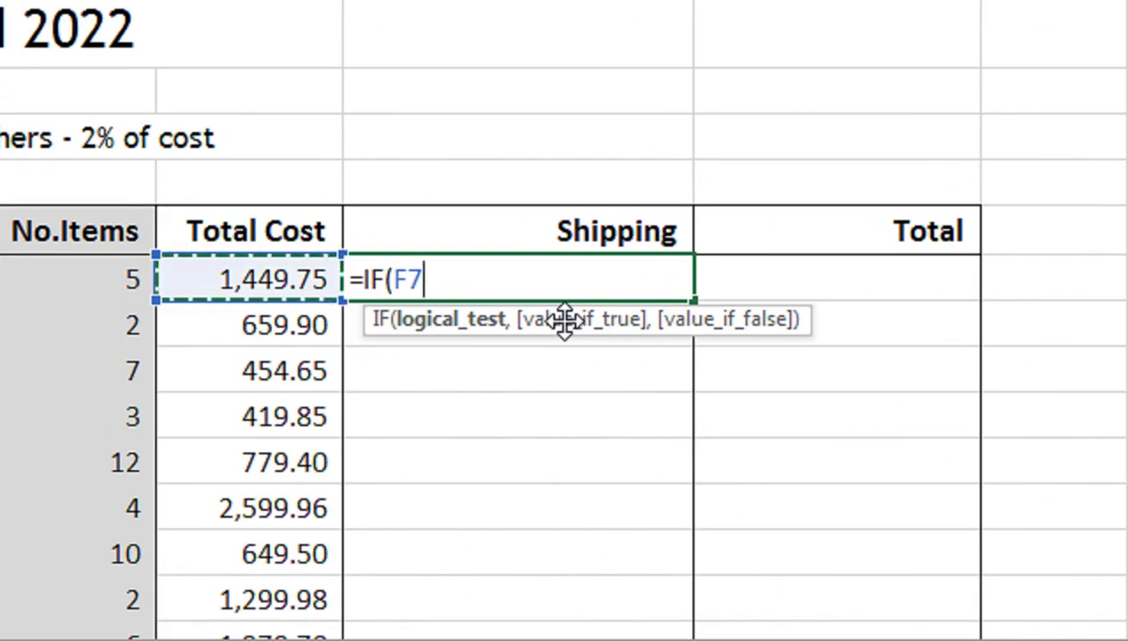
text(>=1500)
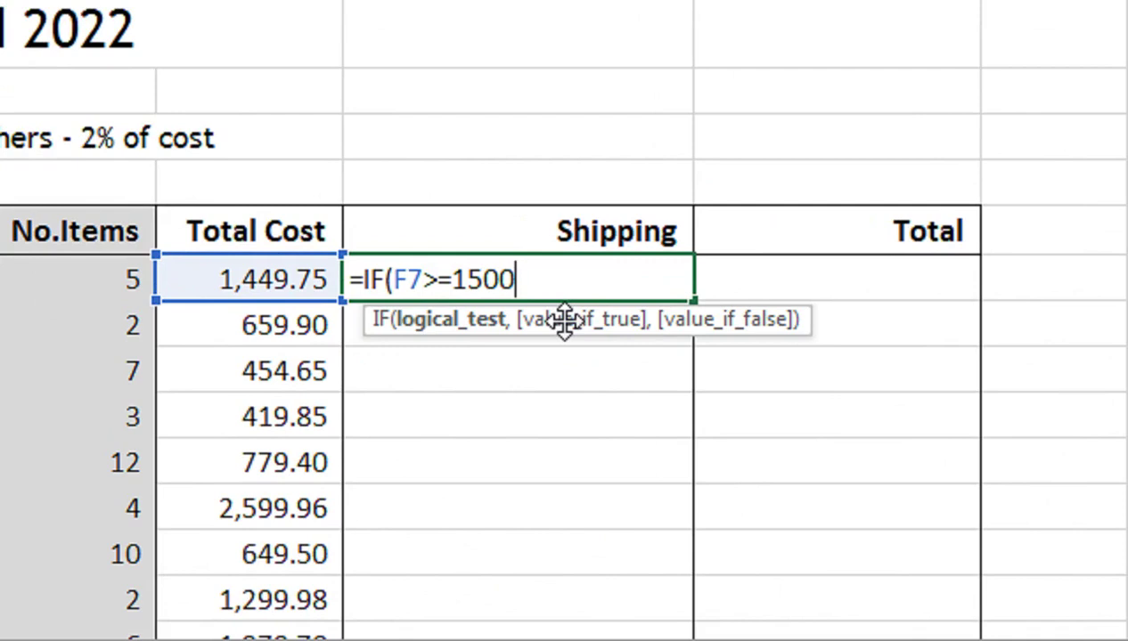
text(,0,)
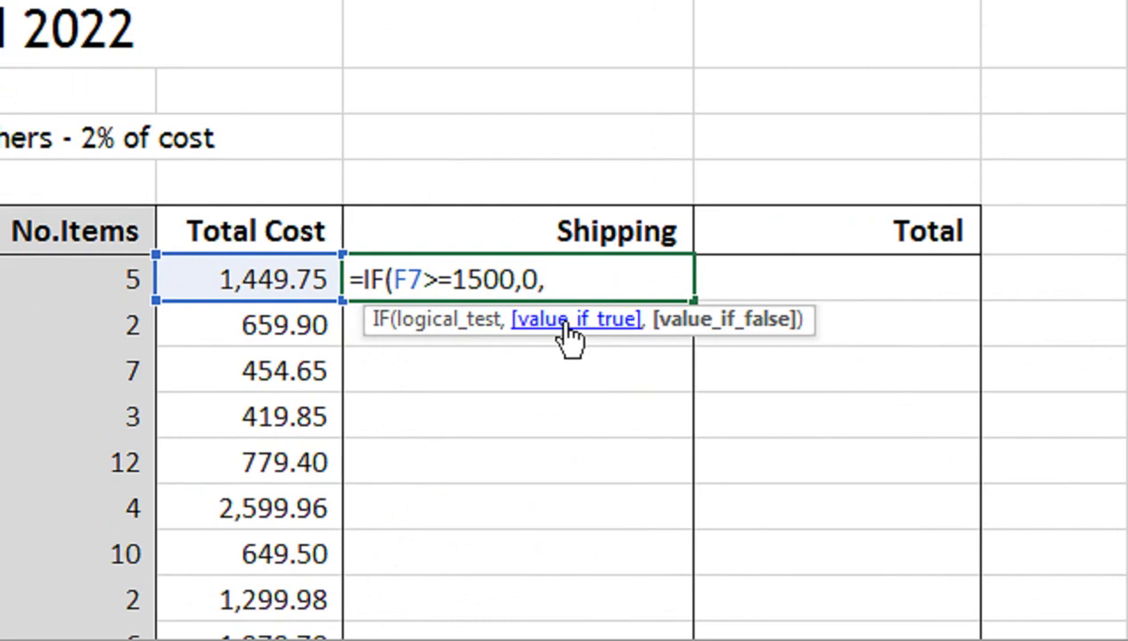
key(Left)
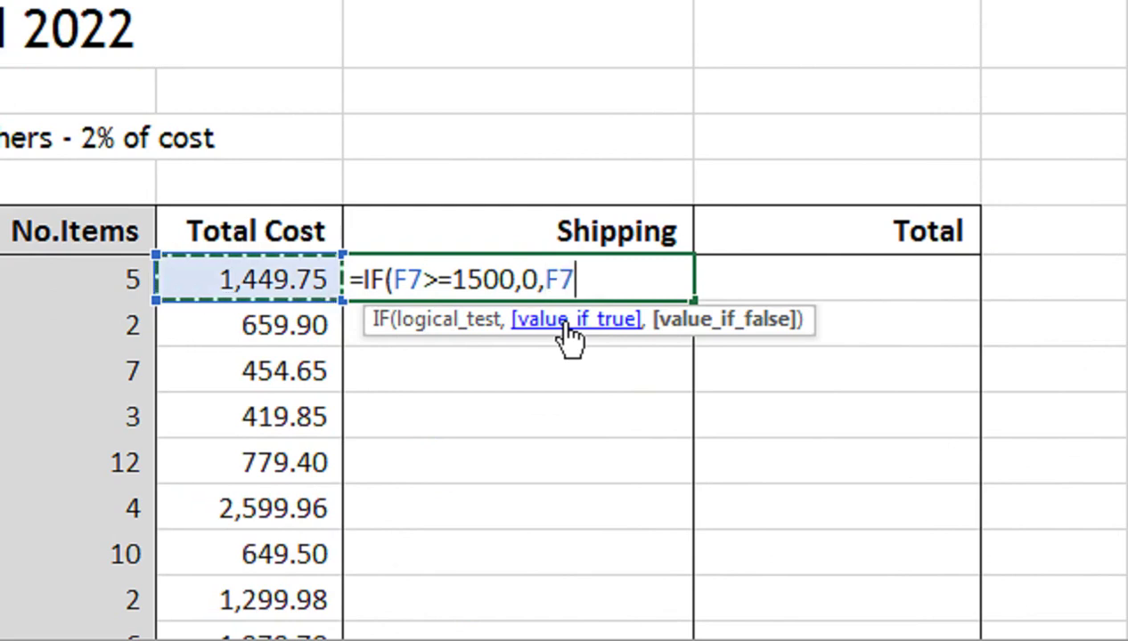
text(*2)
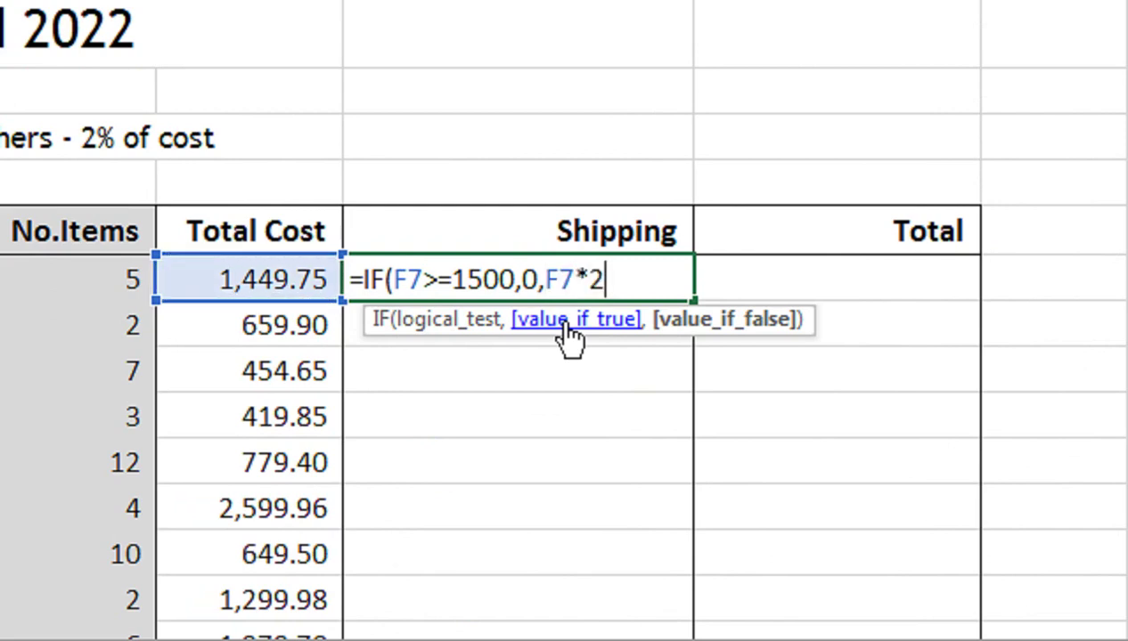
text(/100)
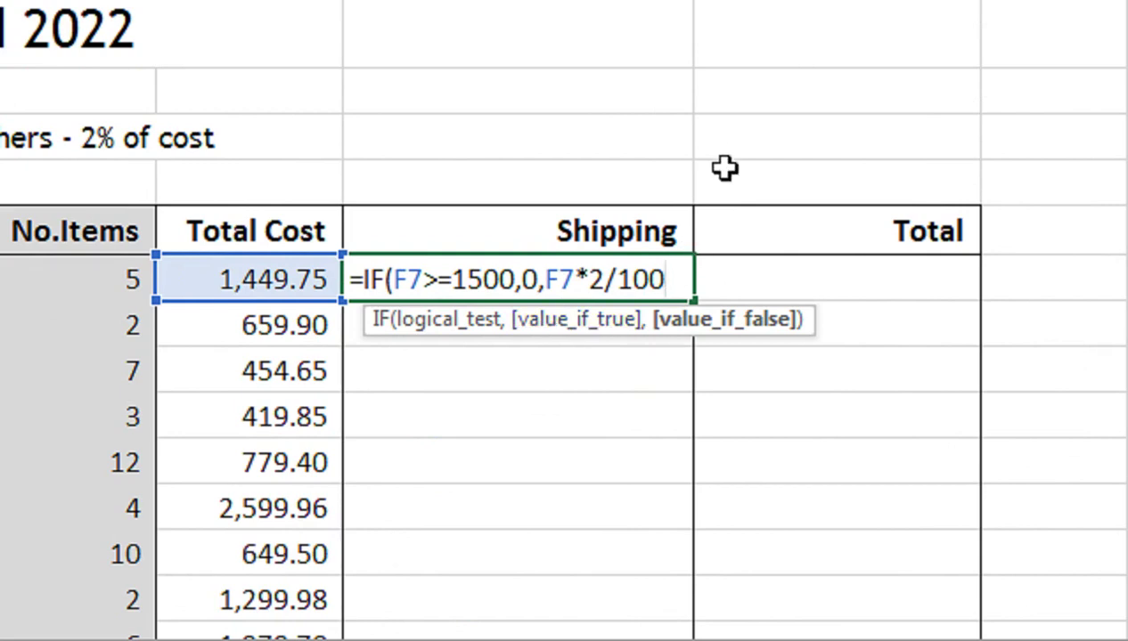
text())
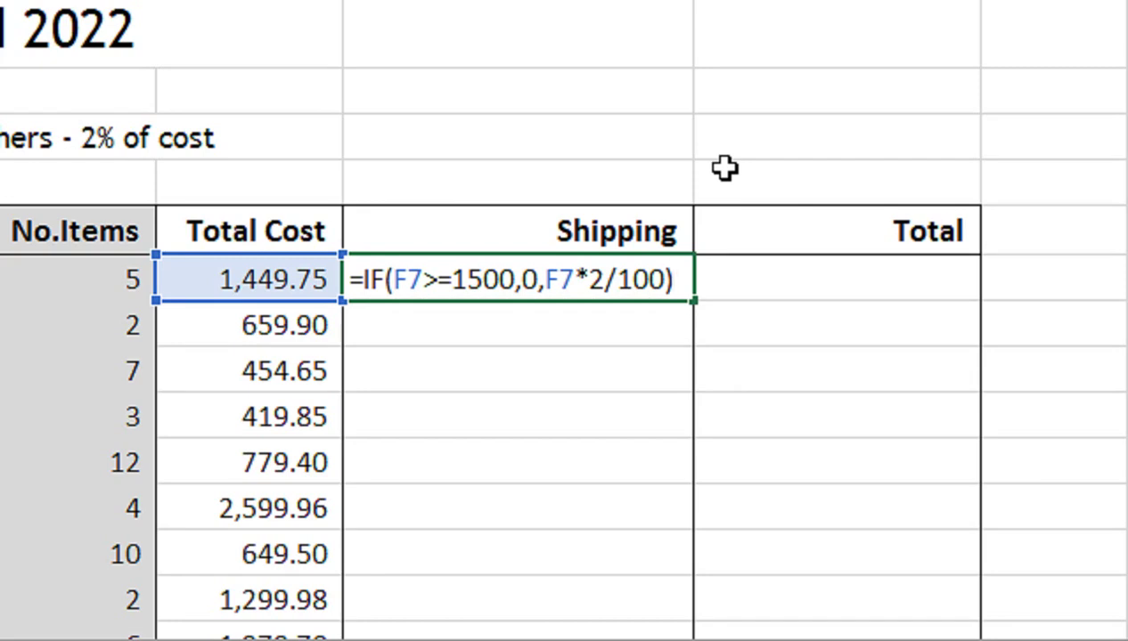
key(Return)
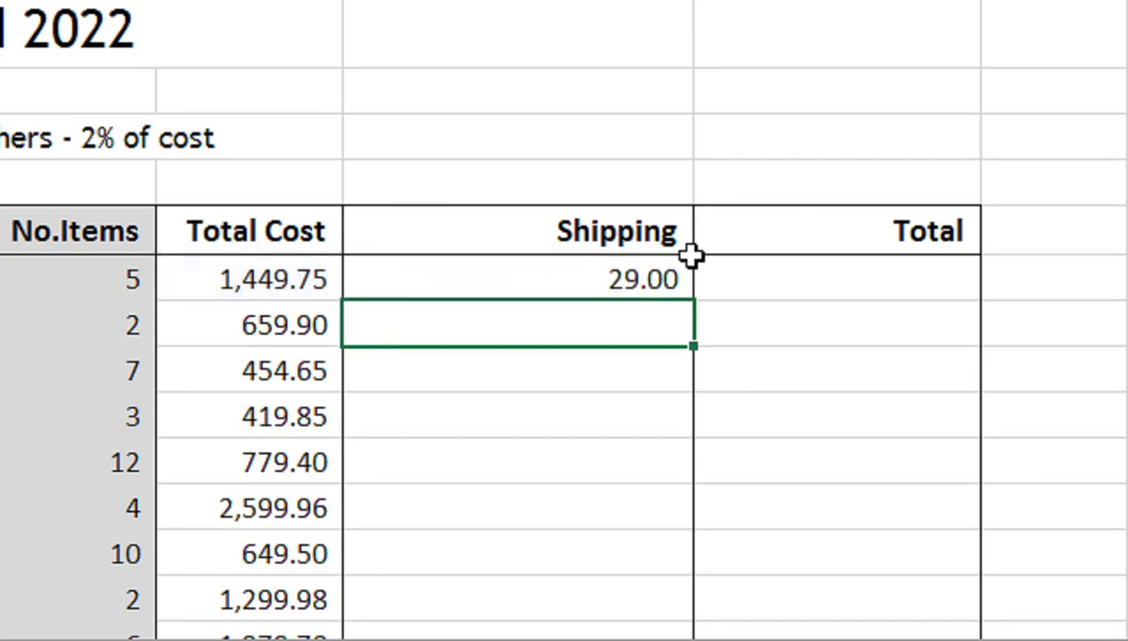
click(615, 278)
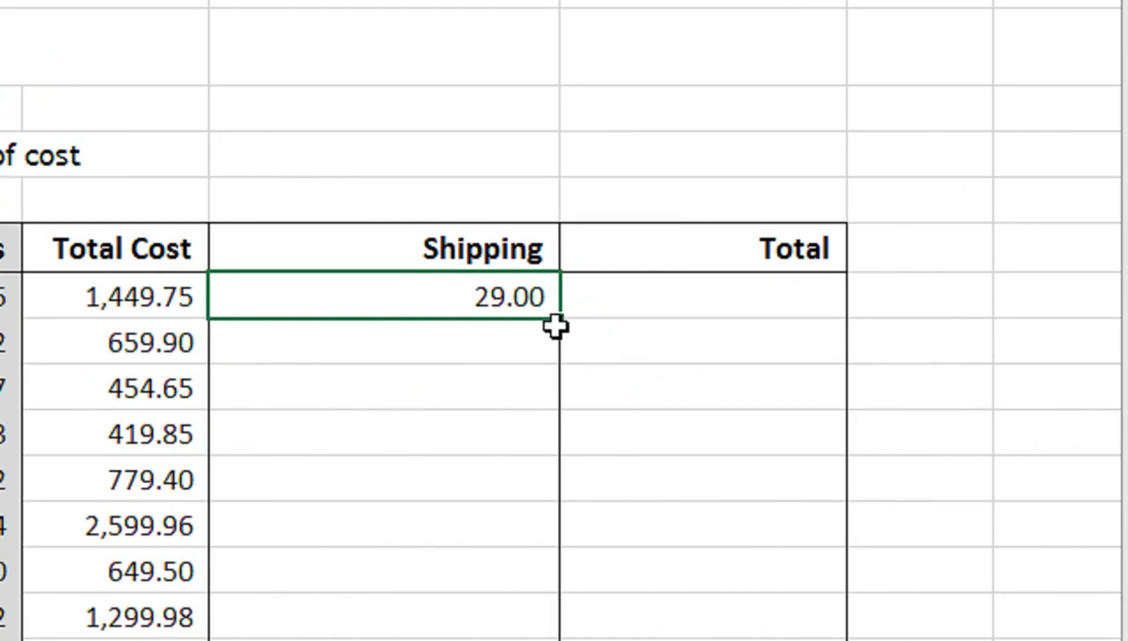
double_click(562, 319)
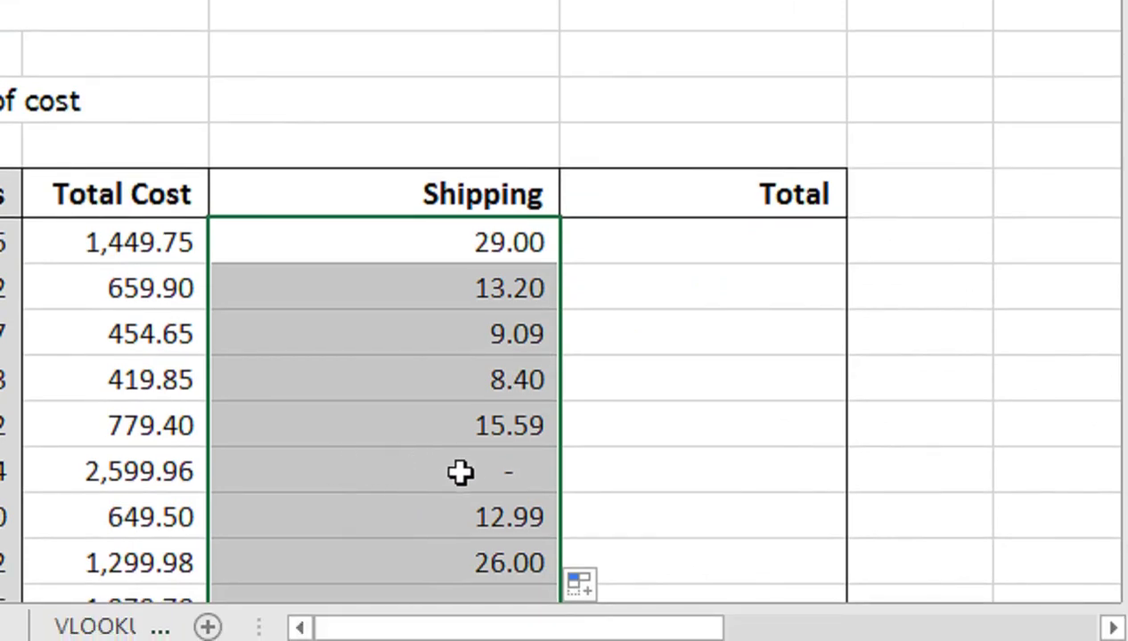
click(640, 239)
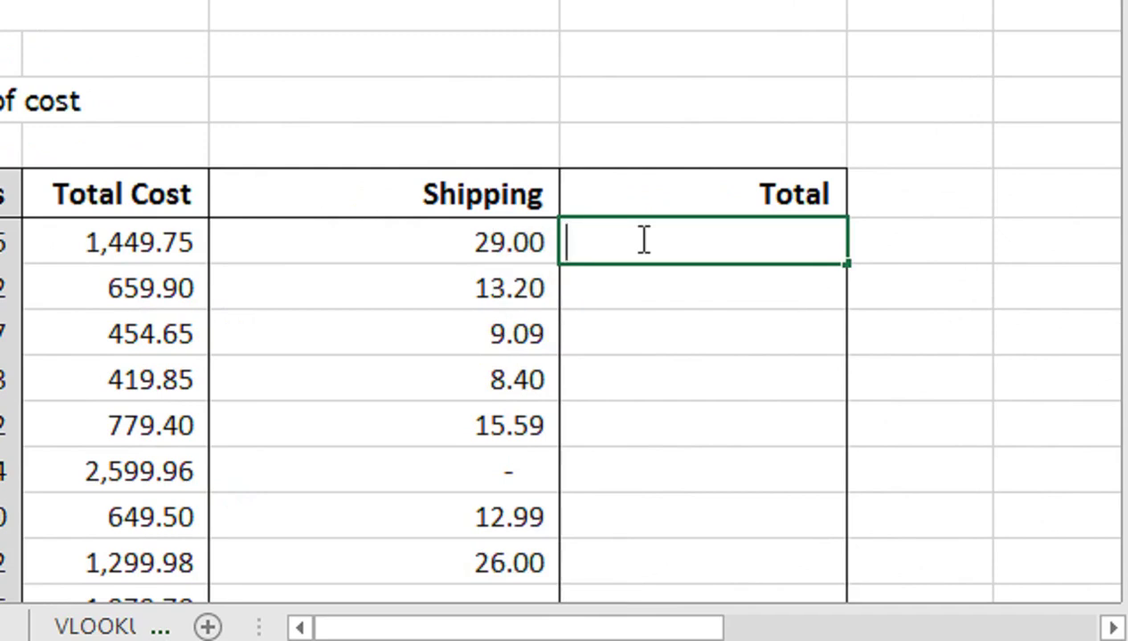
text(=)
key(Left)
key(Left)
text(-)
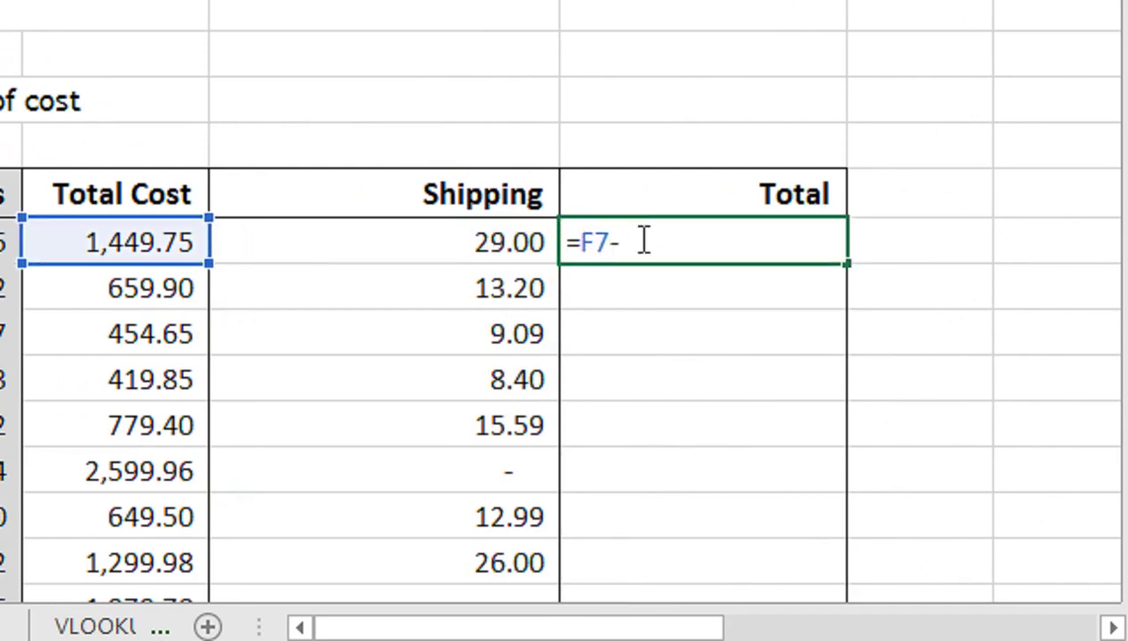
key(BackSpace)
text(+)
key(Left)
key(Return)
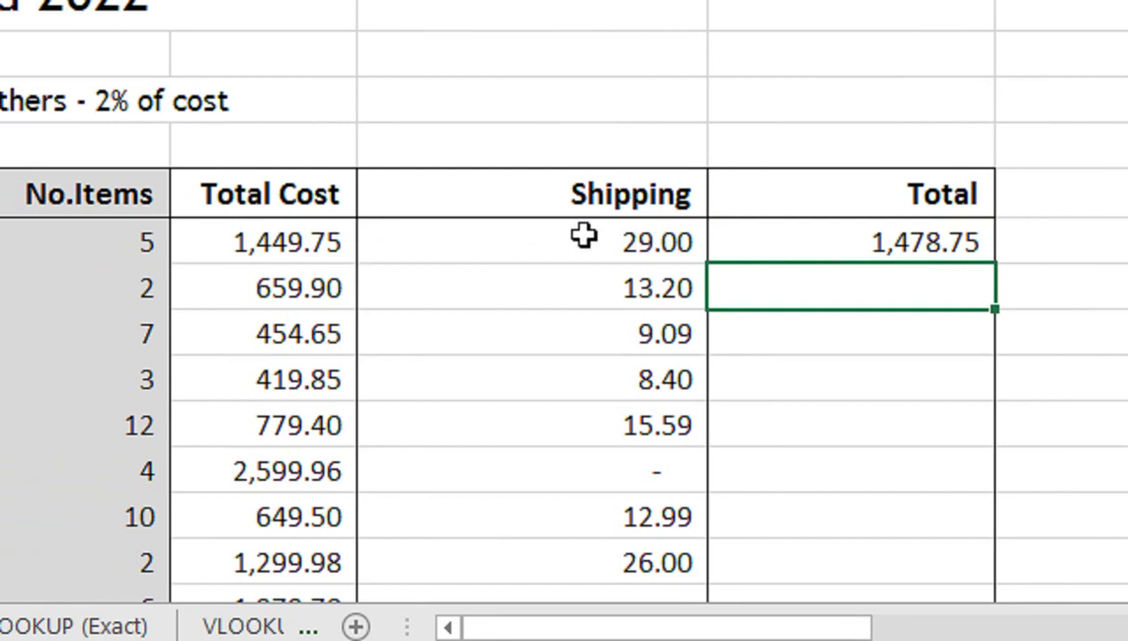
click(767, 250)
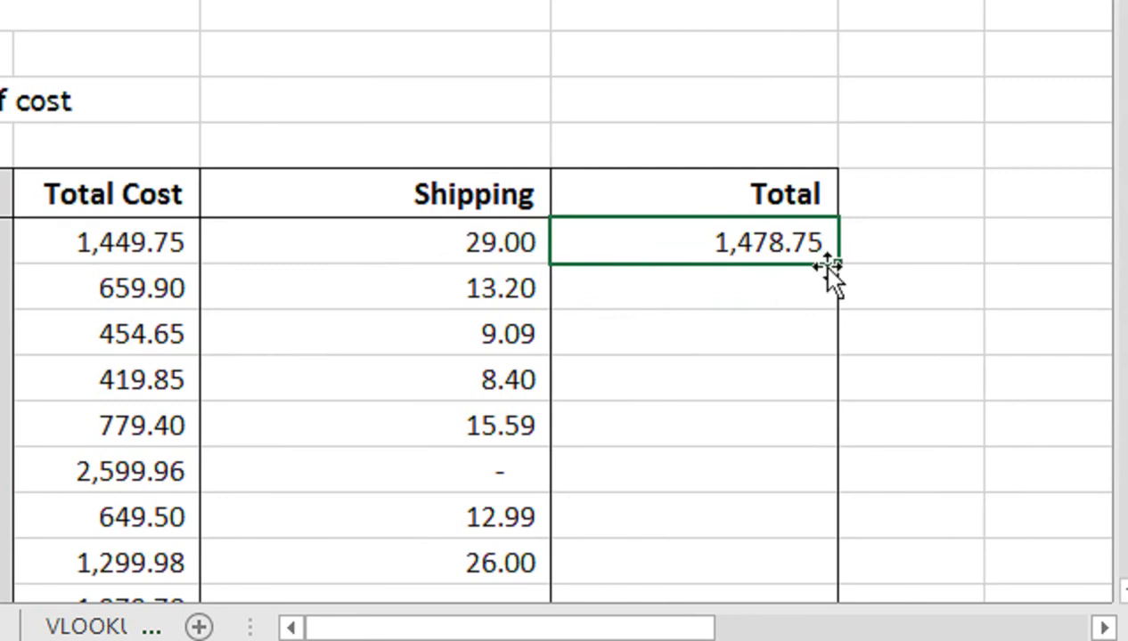
key(shift+Left)
key(Left)
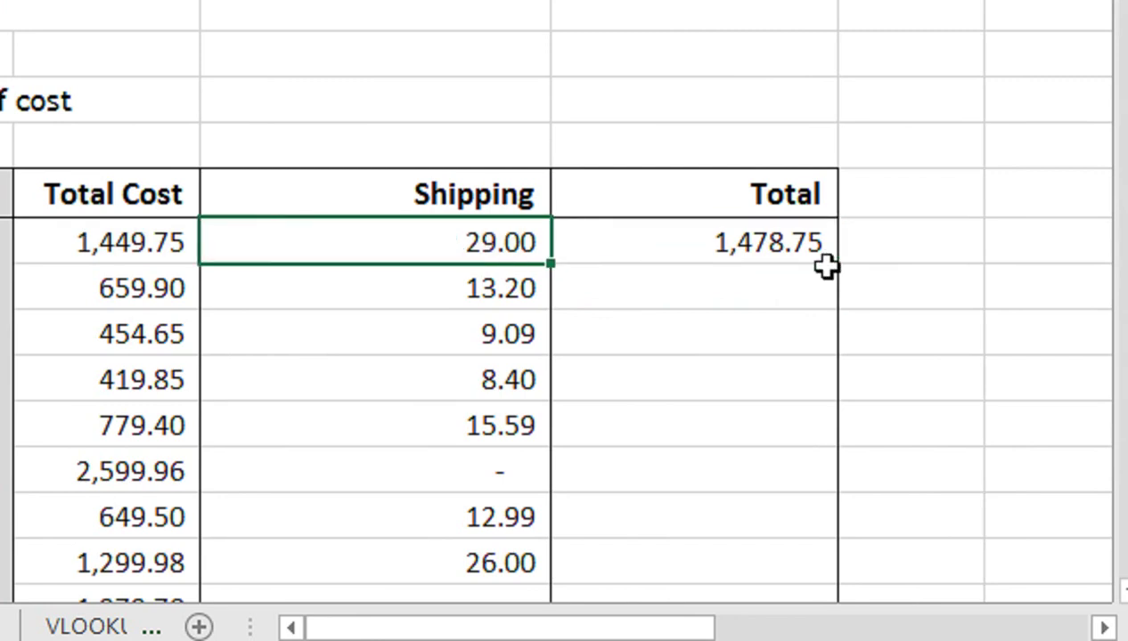
key(shift+Right)
key(ctrl+shift+Down)
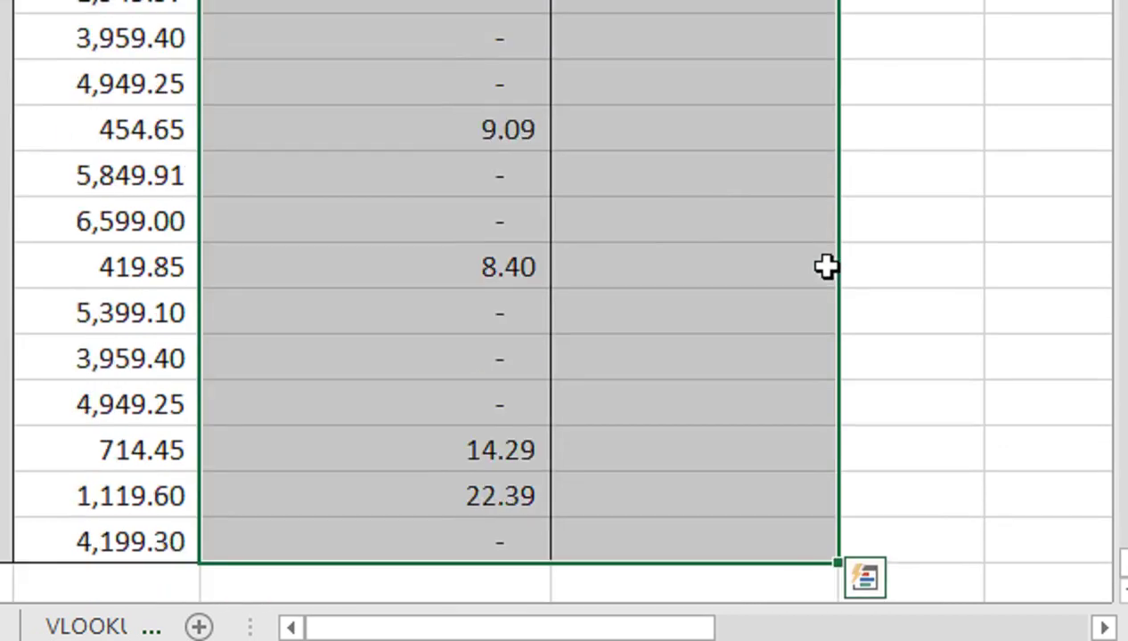
key(shift+Right)
key(shift+Left)
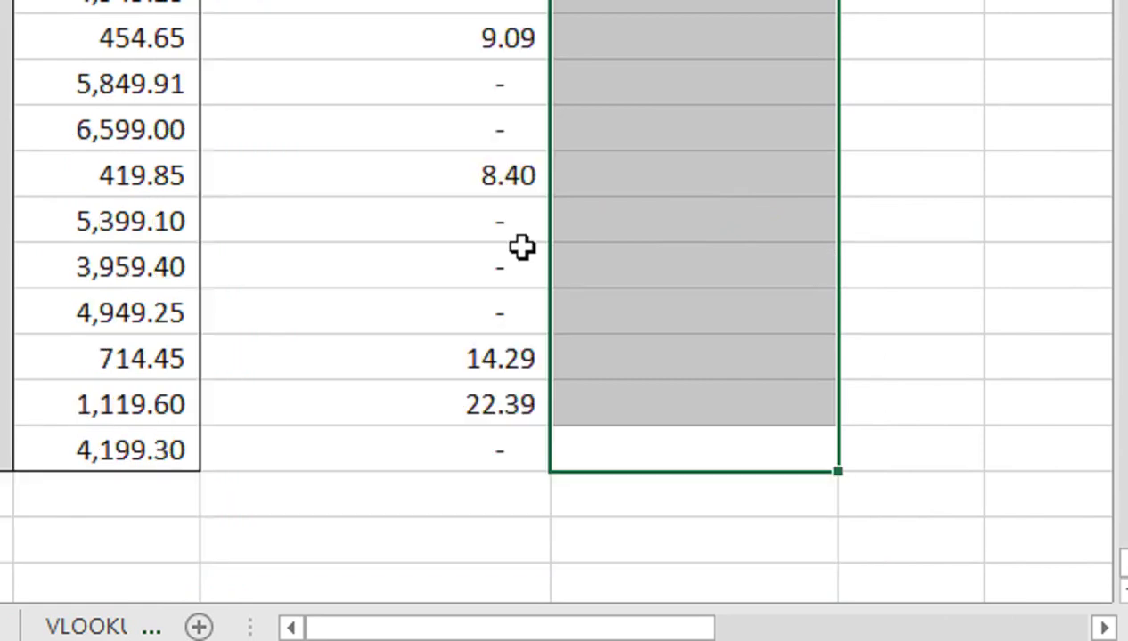
key(ctrl+e)
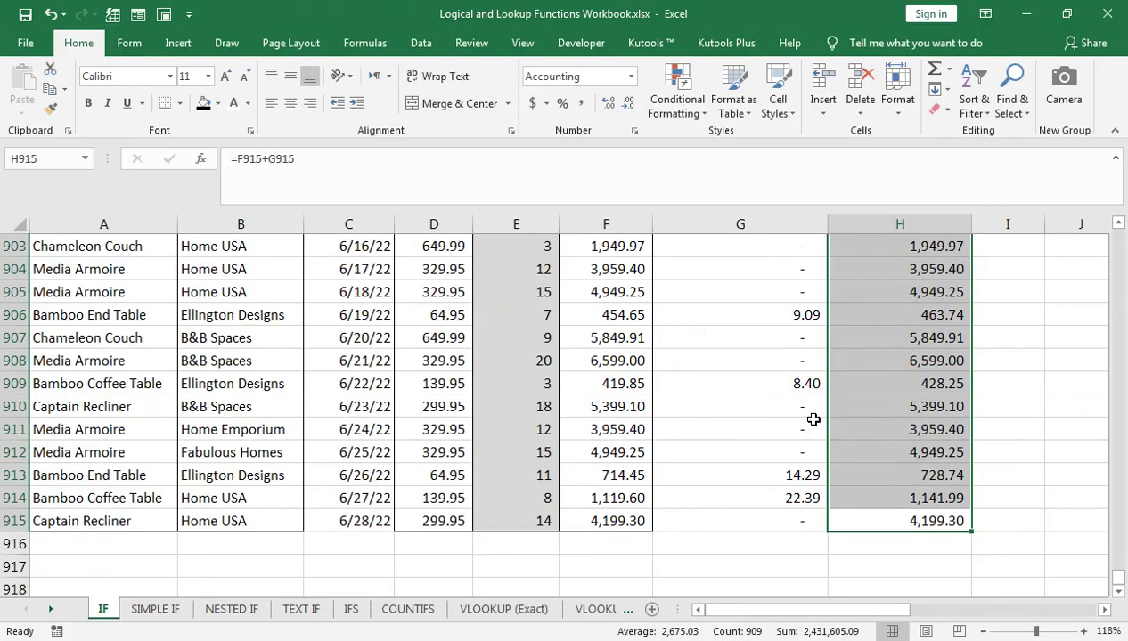
key(ctrl+Up)
key(ctrl+Up)
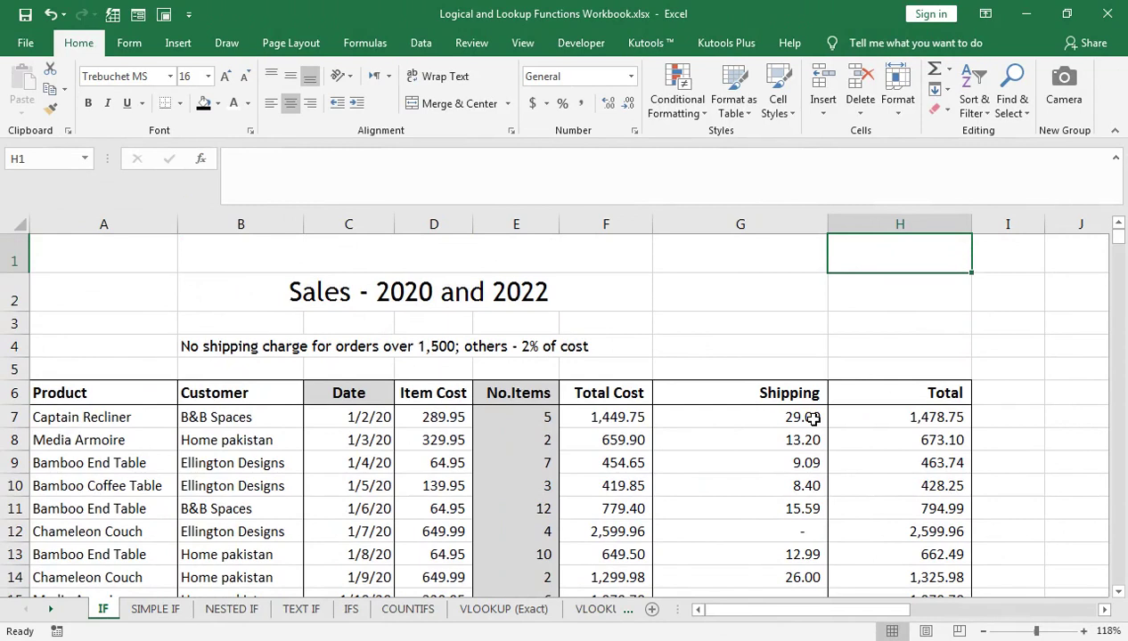
key(Down)
key(Down)
key(Down)
key(Down)
key(Down)
key(Down)
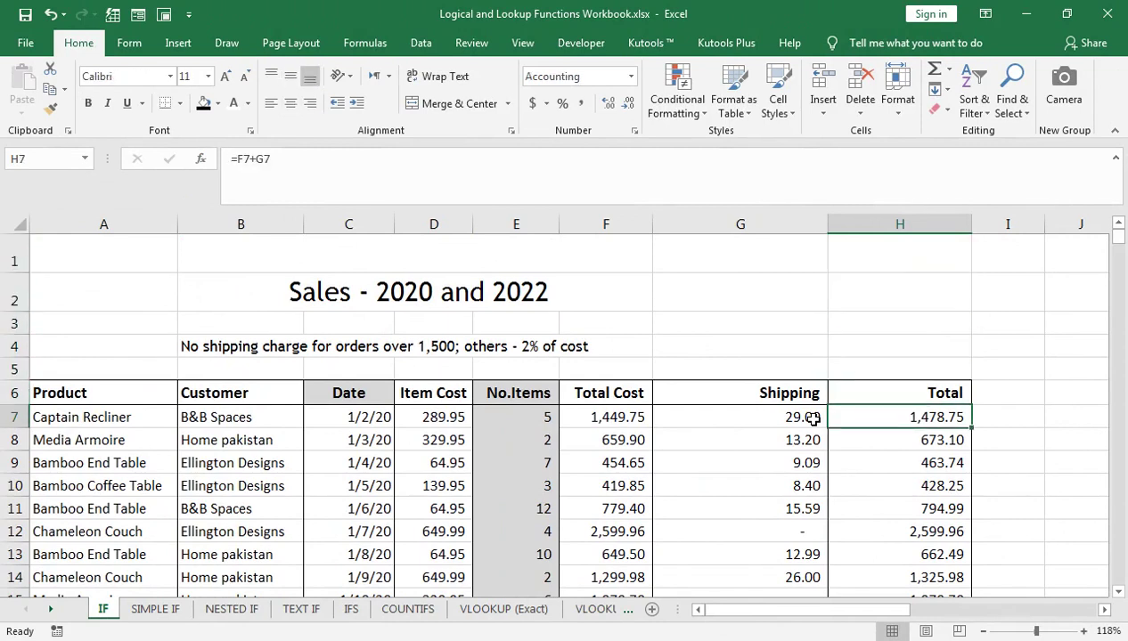
key(ctrl+End)
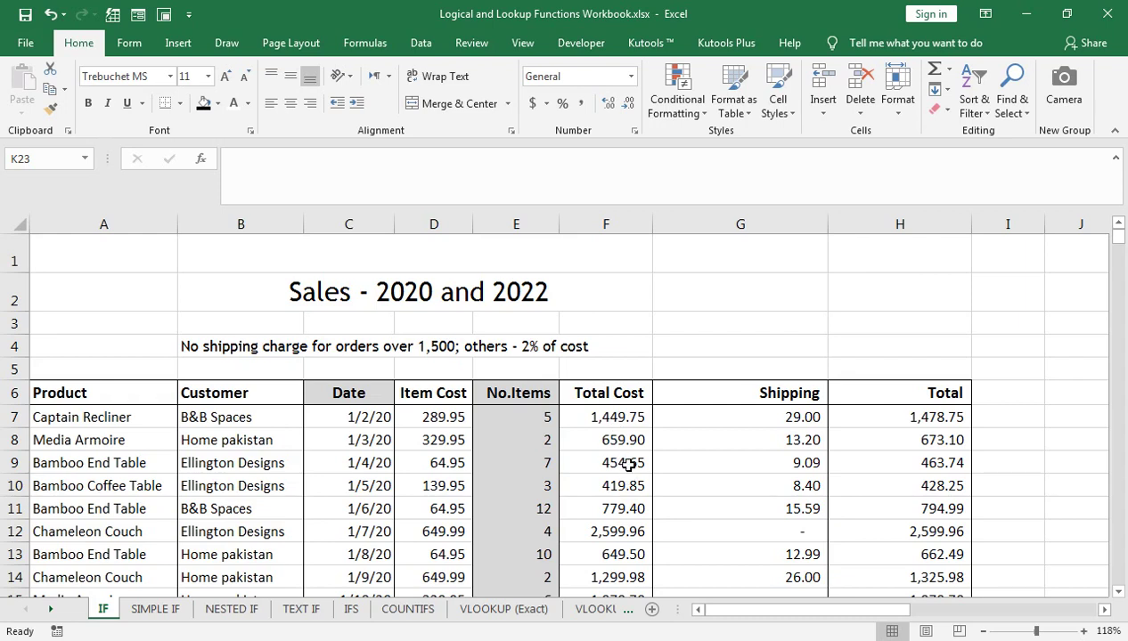
click(714, 311)
Type the label Countif in G3 and Sumif in H3, correcting a typo.
click(715, 323)
text(c)
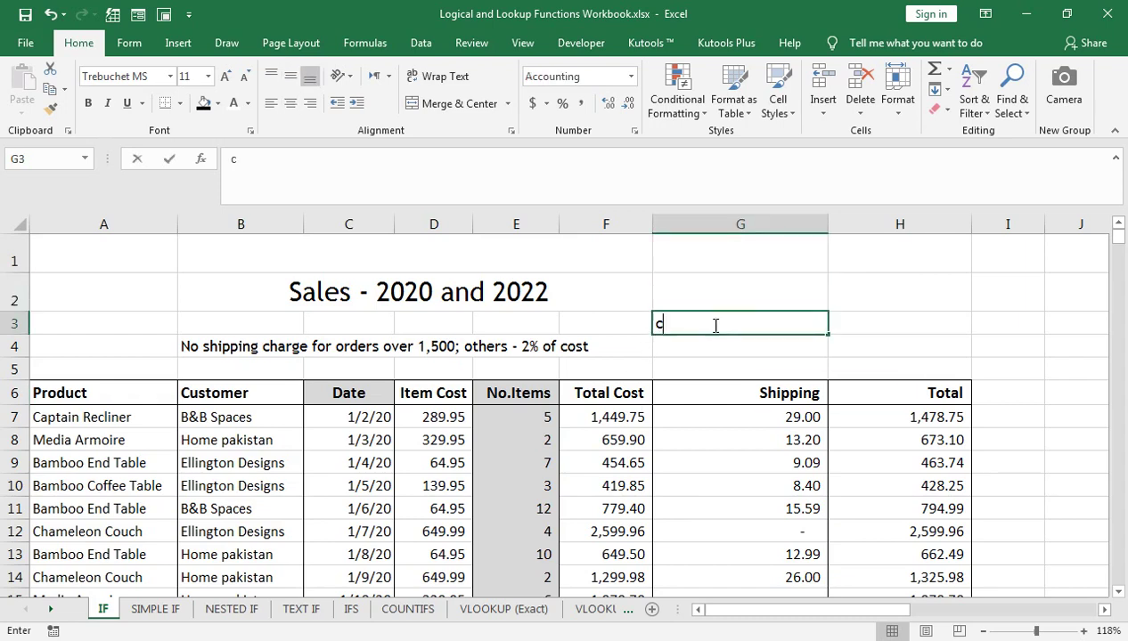
text(OUNTIF)
key(Tab)
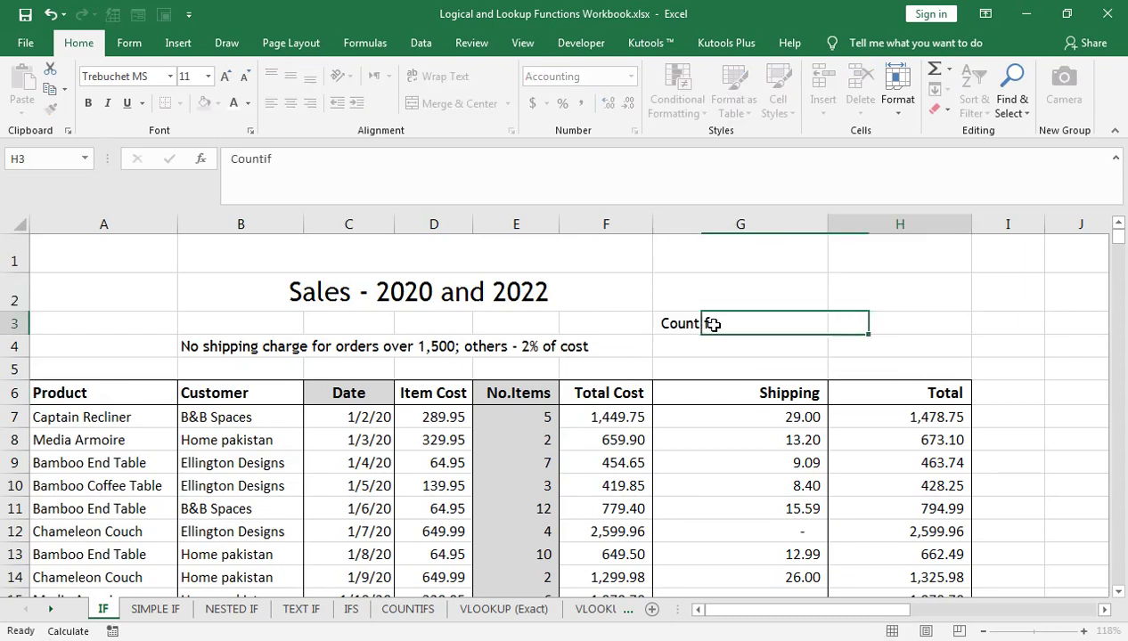
text(Simof)
key(BackSpace)
key(BackSpace)
key(BackSpace)
key(BackSpace)
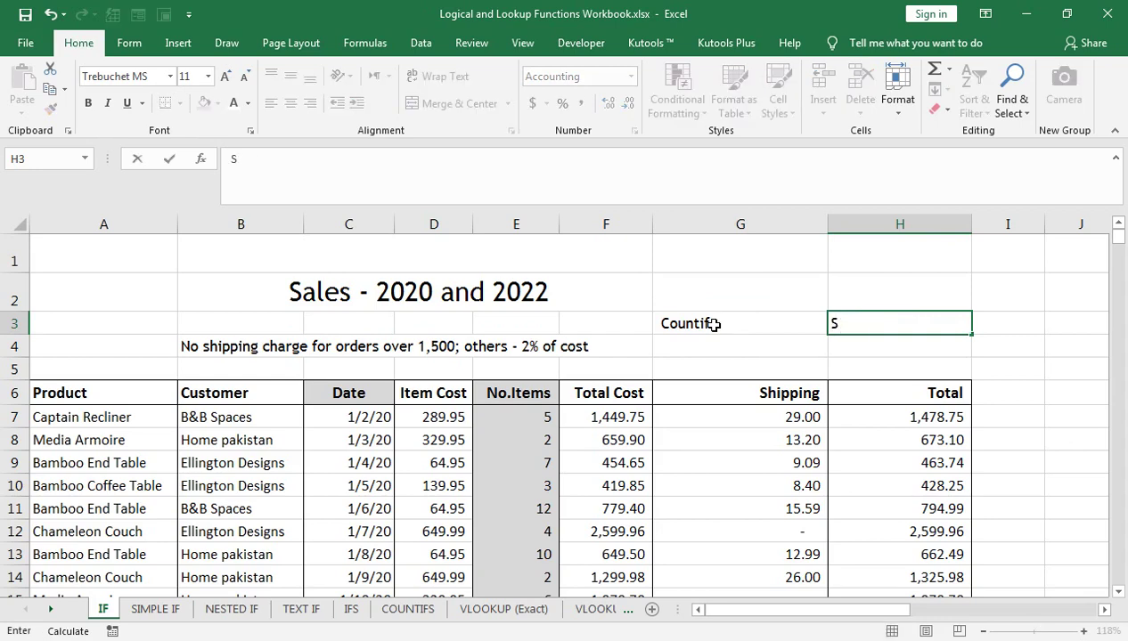
text(umif)
key(Return)
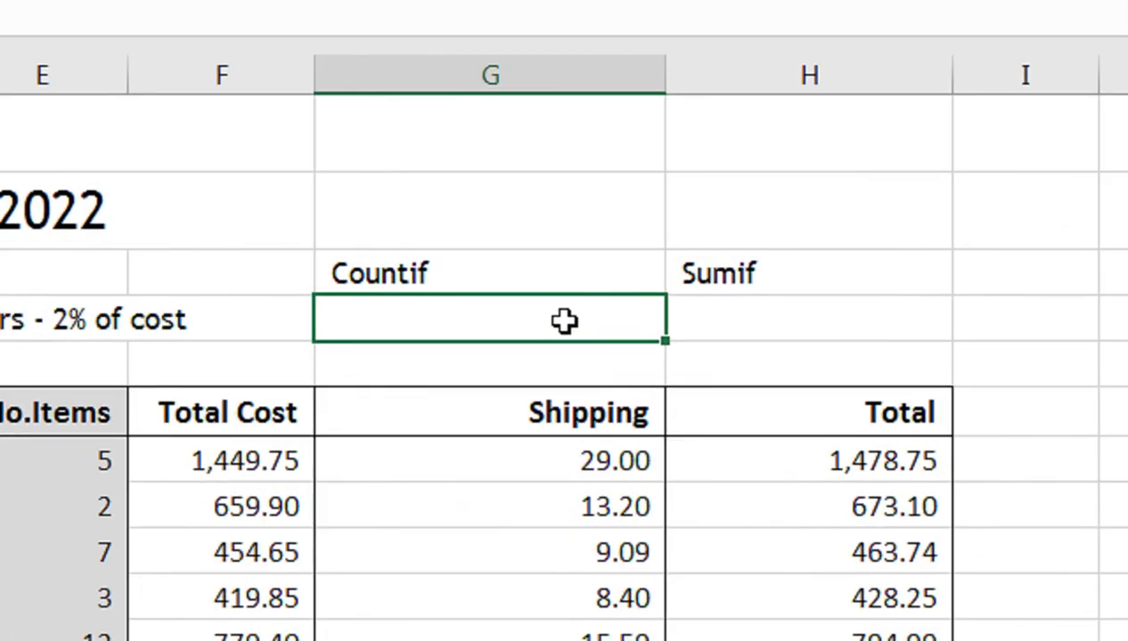
Start a COUNTIF in G4 over the Total Cost range F7:F915.
text(=countif()
key(Return)
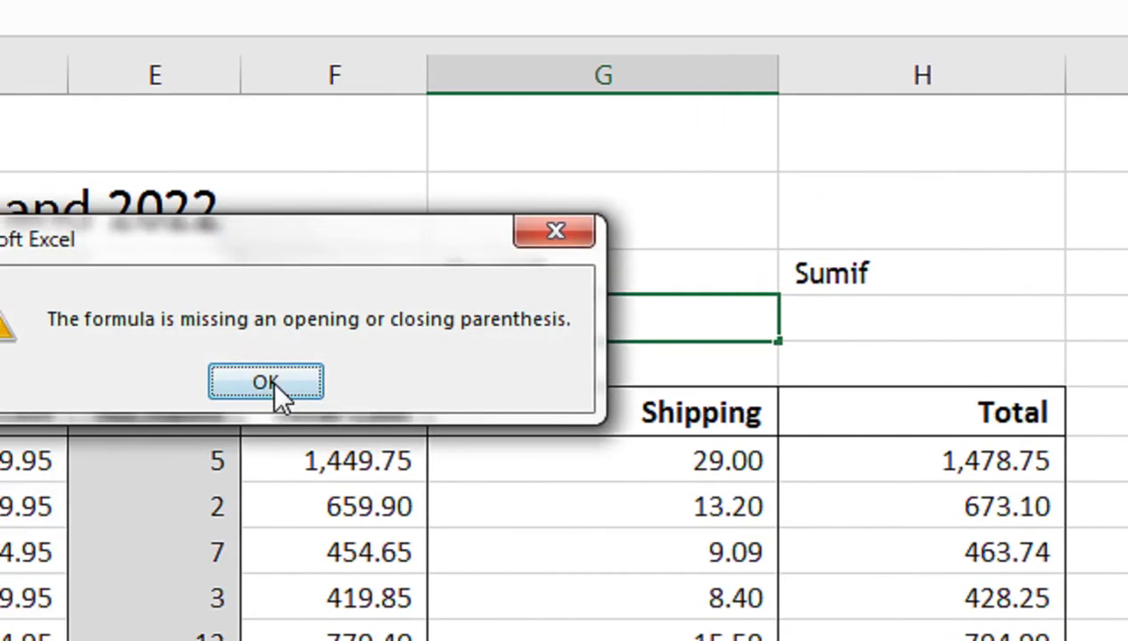
click(273, 384)
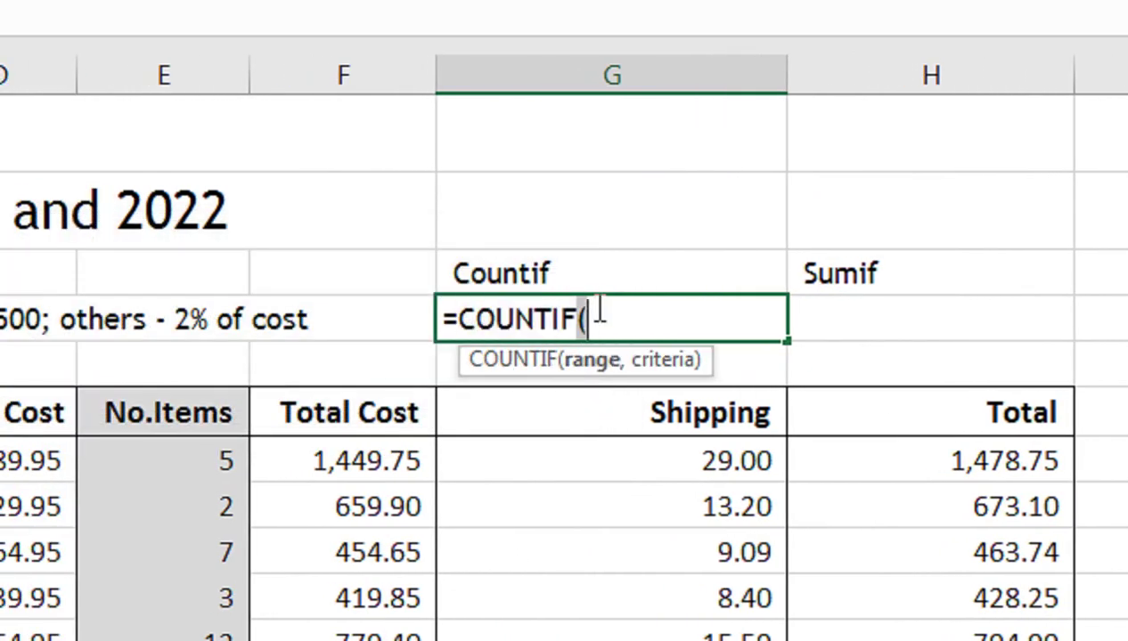
click(392, 459)
key(ctrl+shift+Down)
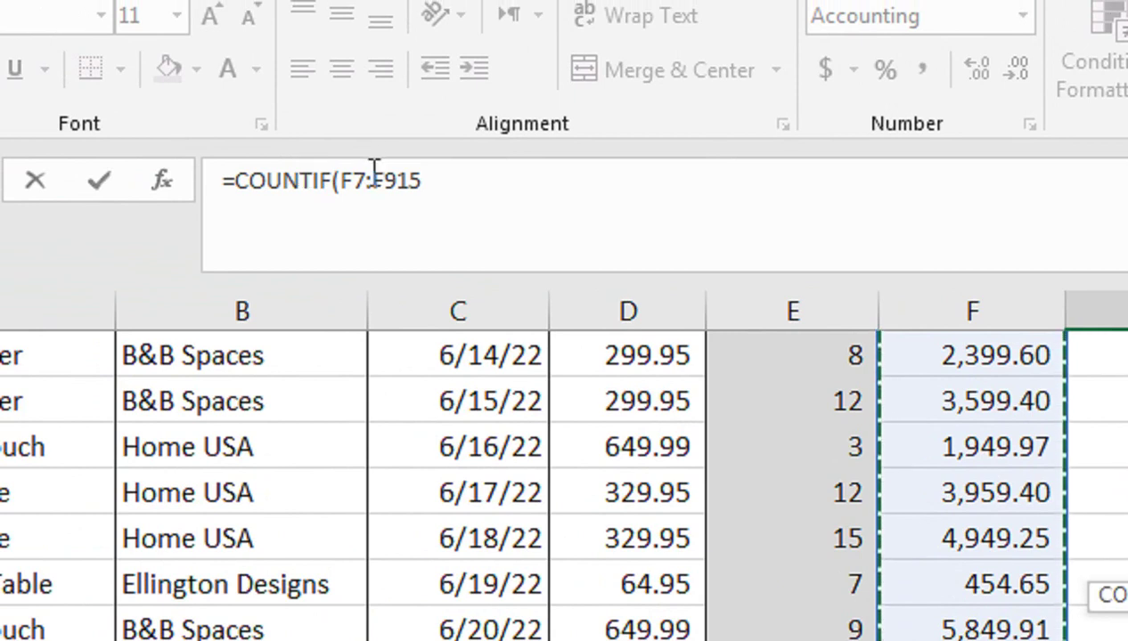
Finish the COUNTIF with the criterion ">1000" so G4 shows 596.00.
click(429, 181)
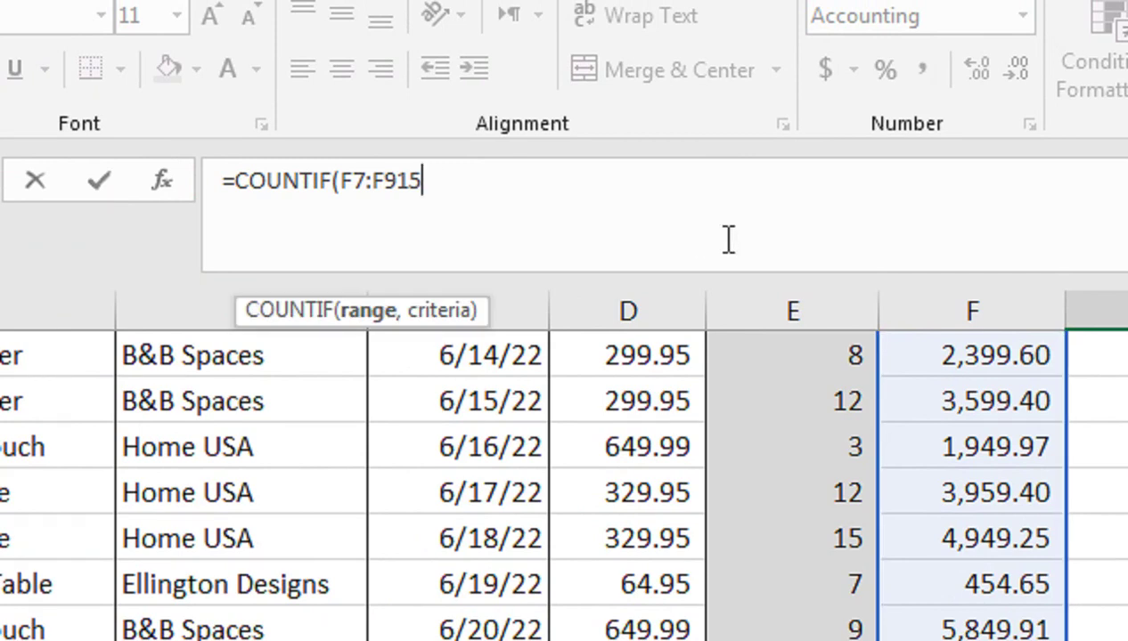
text(,)
text(")
text(>)
text(5)
key(BackSpace)
text(200)
key(BackSpace)
key(BackSpace)
key(BackSpace)
text(1000)
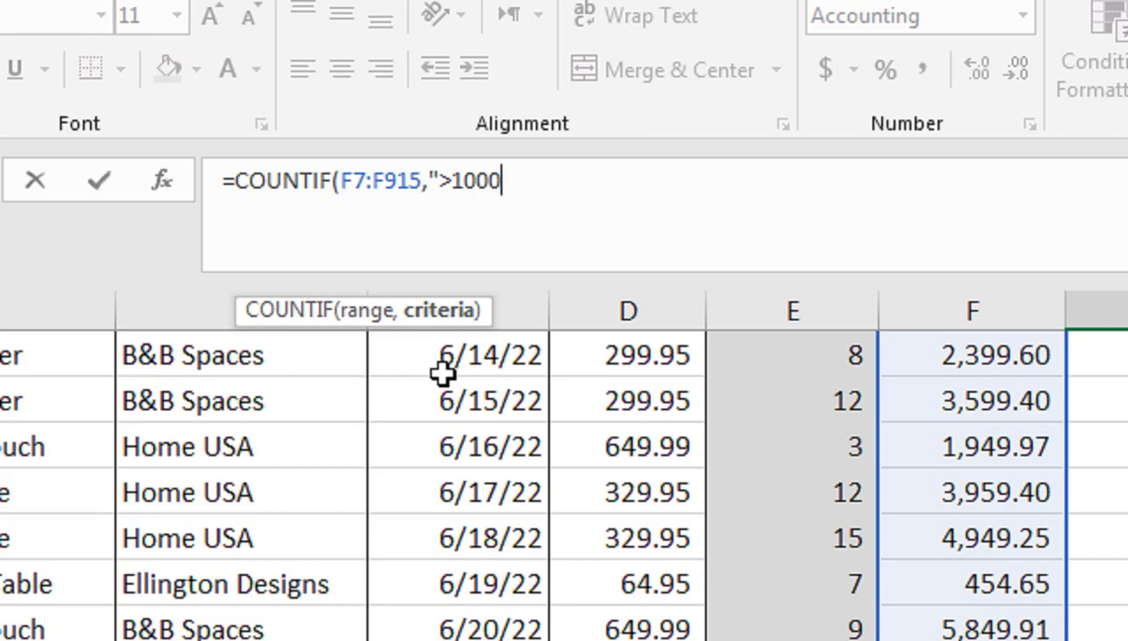
text(")
text())
key(Return)
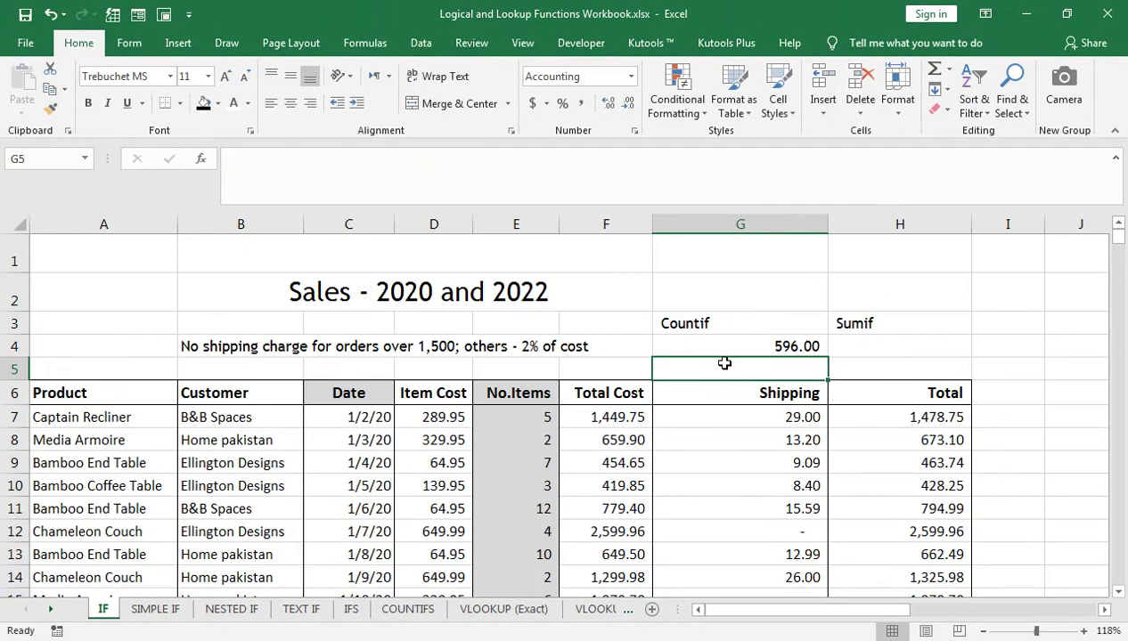
click(799, 348)
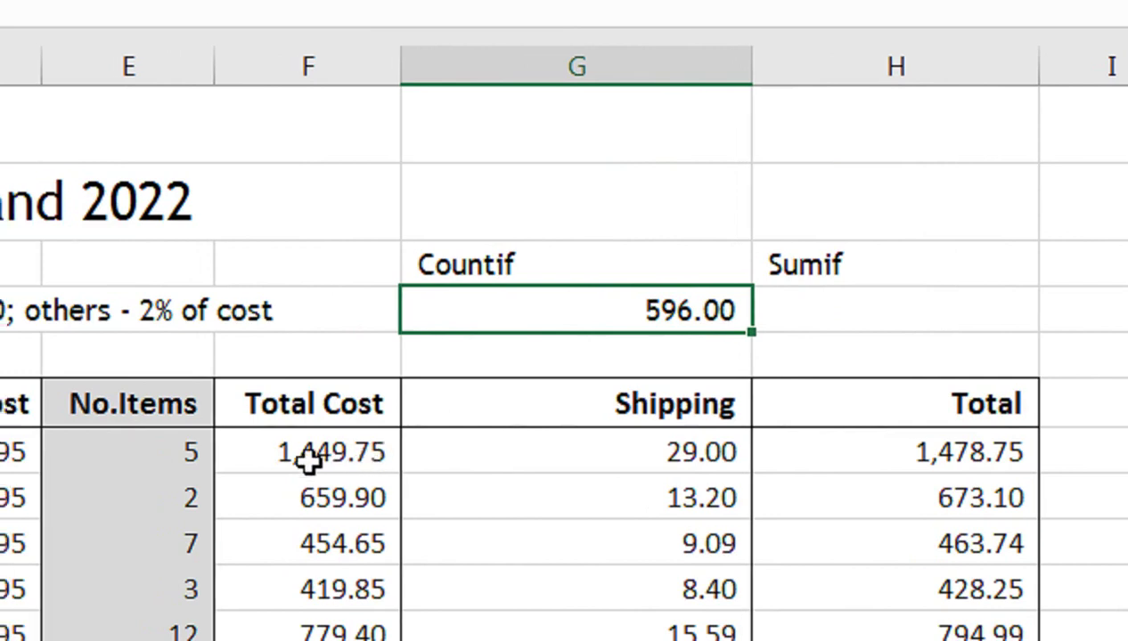
click(826, 305)
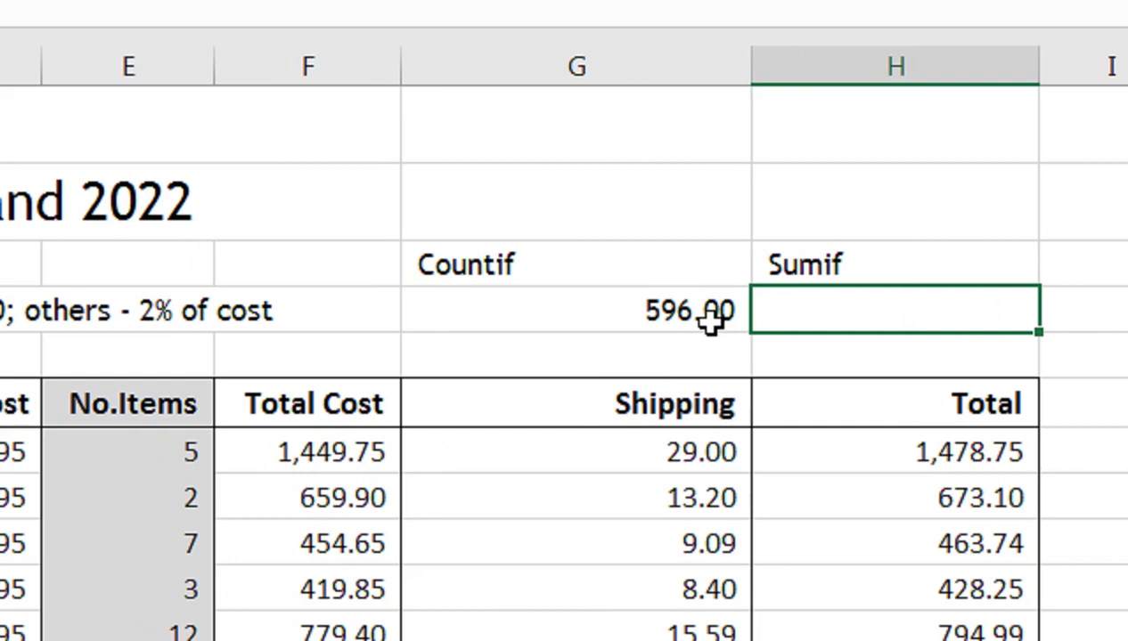
Enter =SUMIF(F7:F915,">1000") in H4, returning 2,256,203.02.
text(=sum)
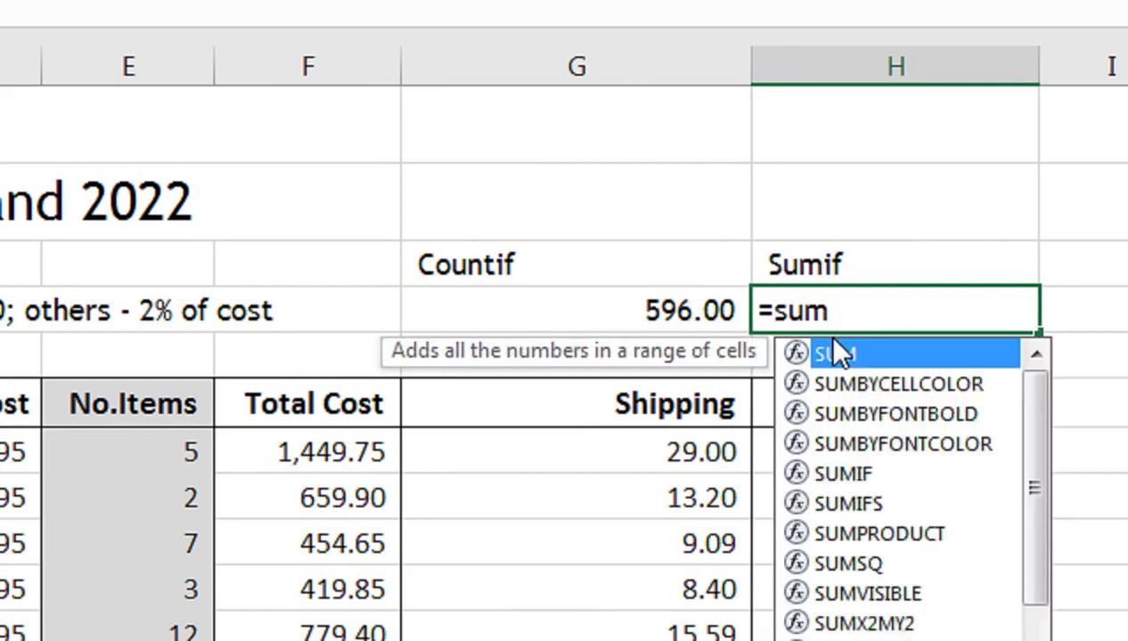
text(if()
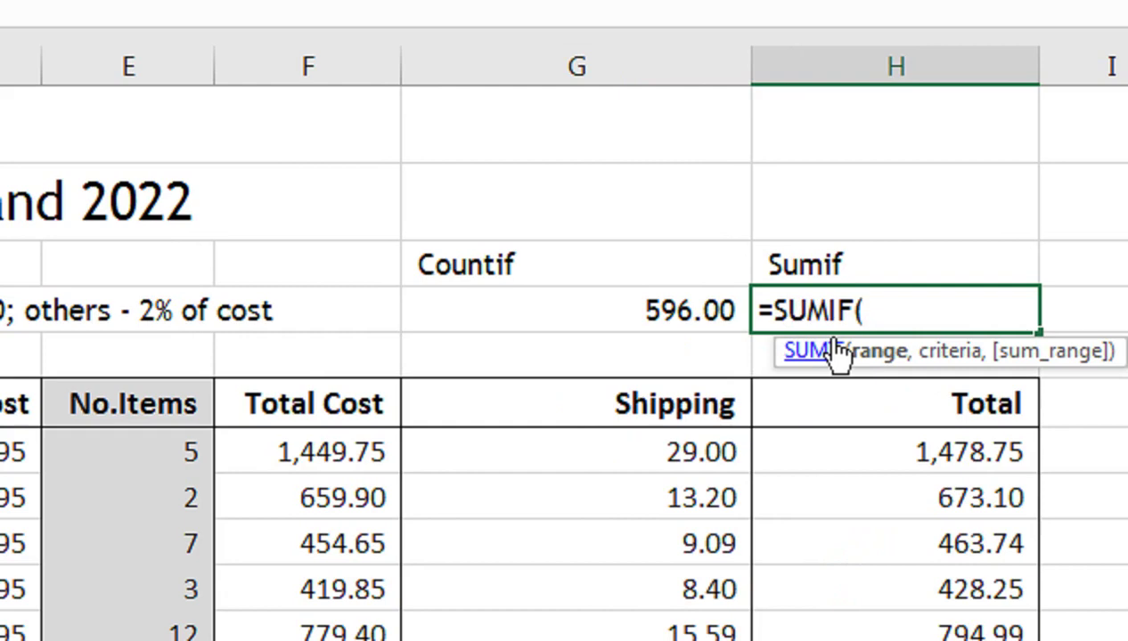
click(321, 457)
key(ctrl+shift+Down)
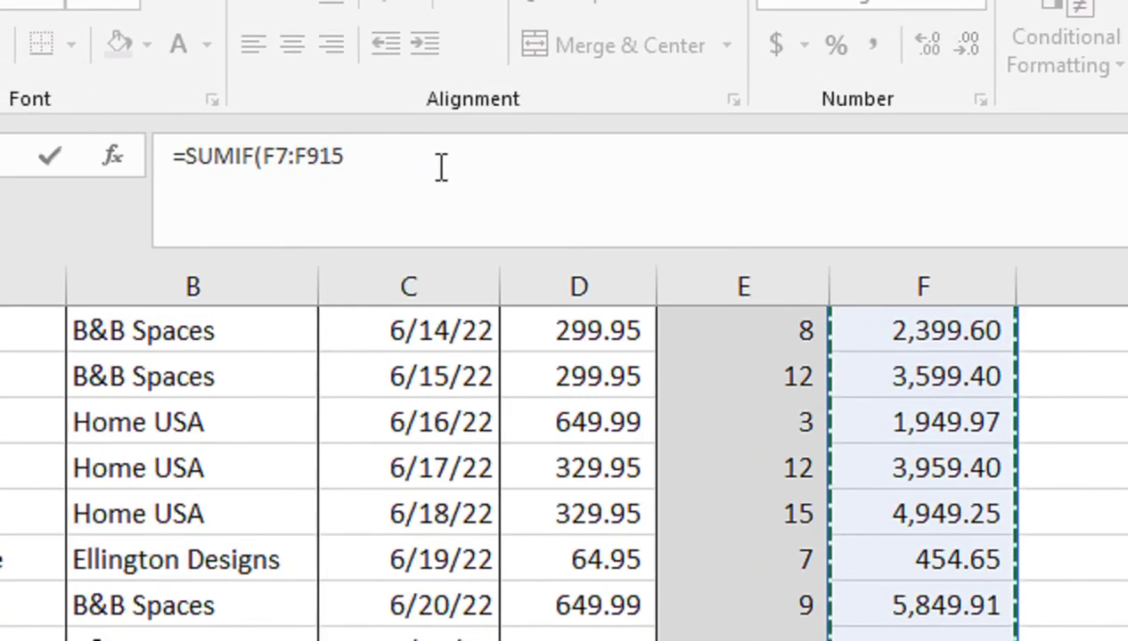
text(,")
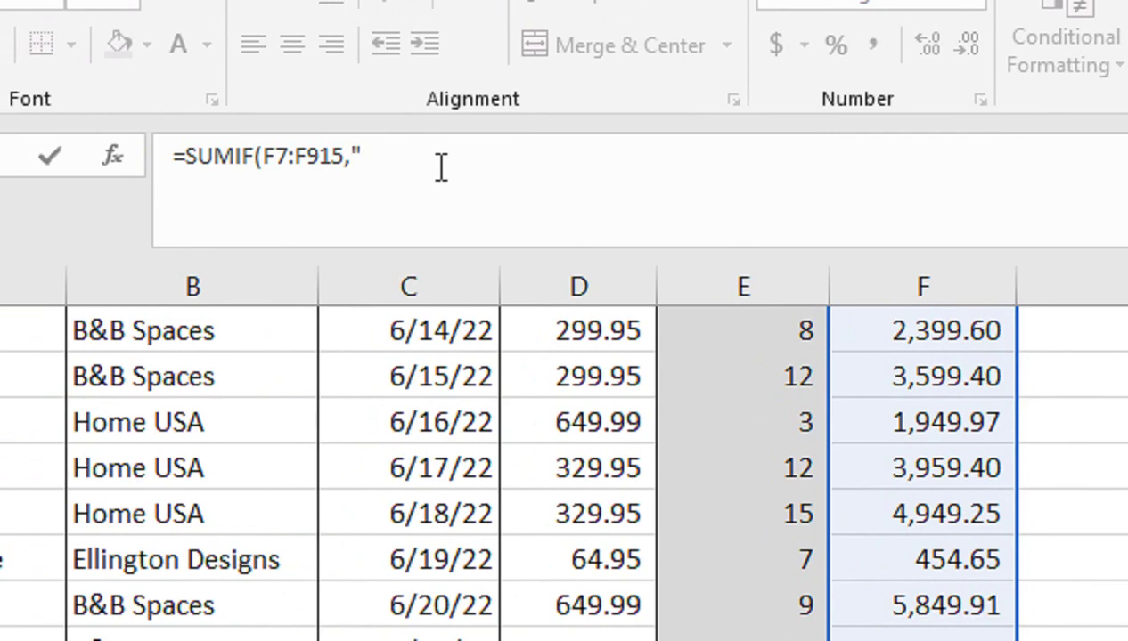
text(>1)
text(000")
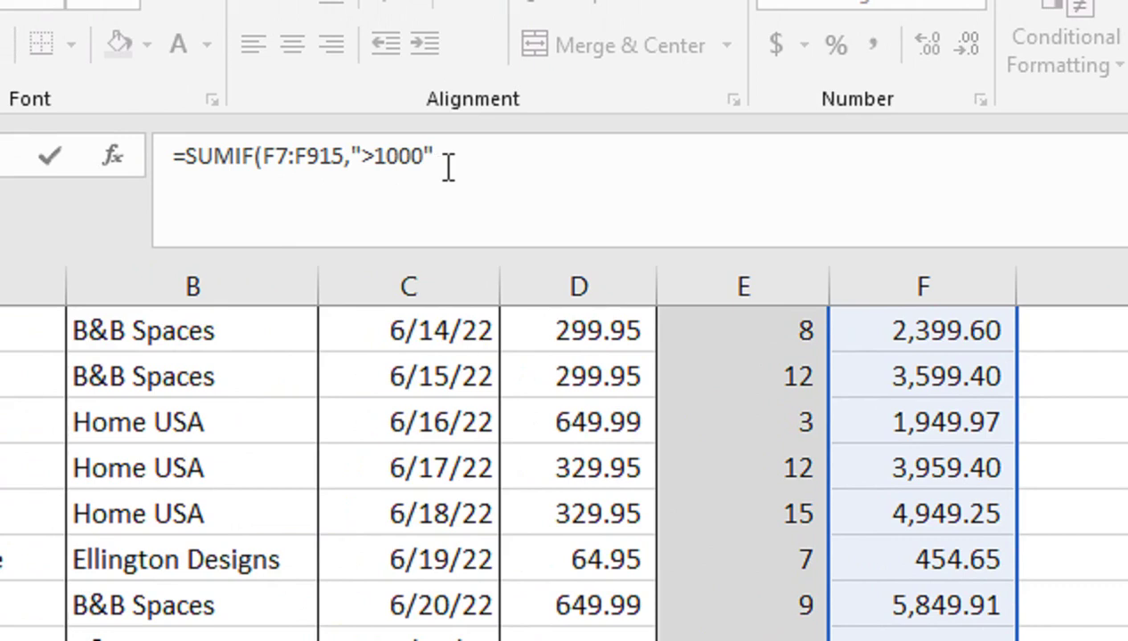
text())
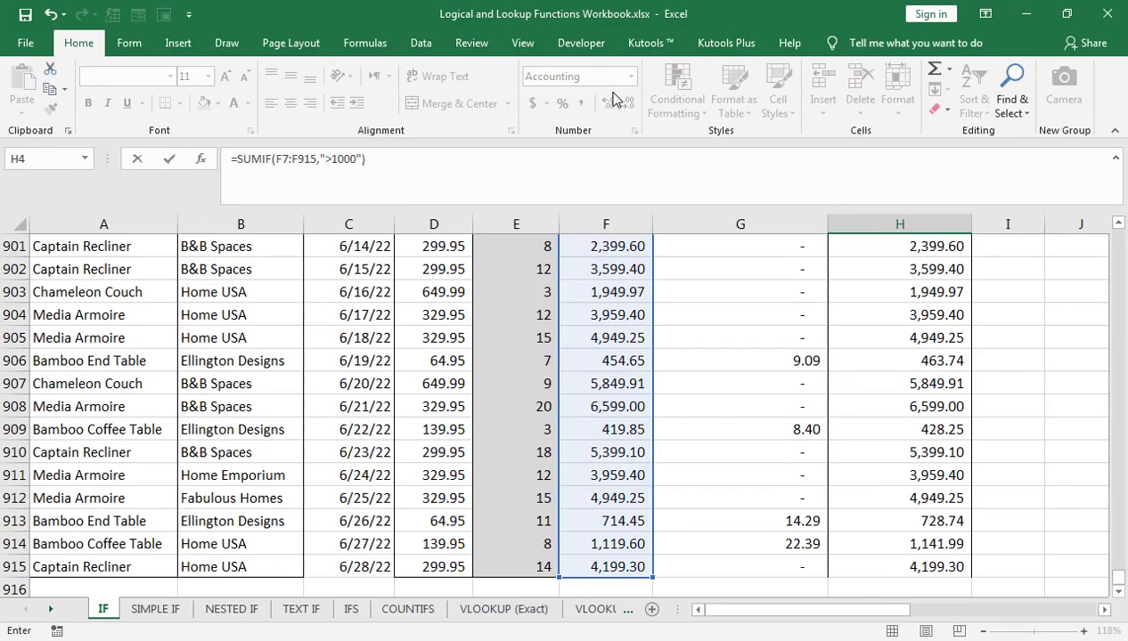
key(Return)
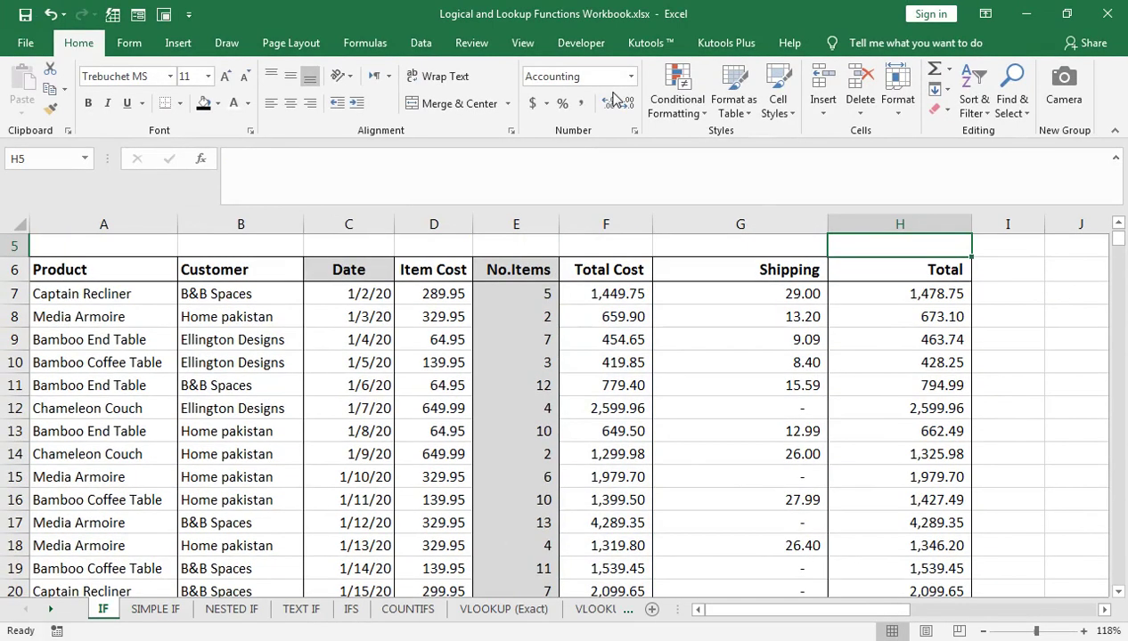
key(Up)
key(Up)
scroll(178, 553, up, 1)
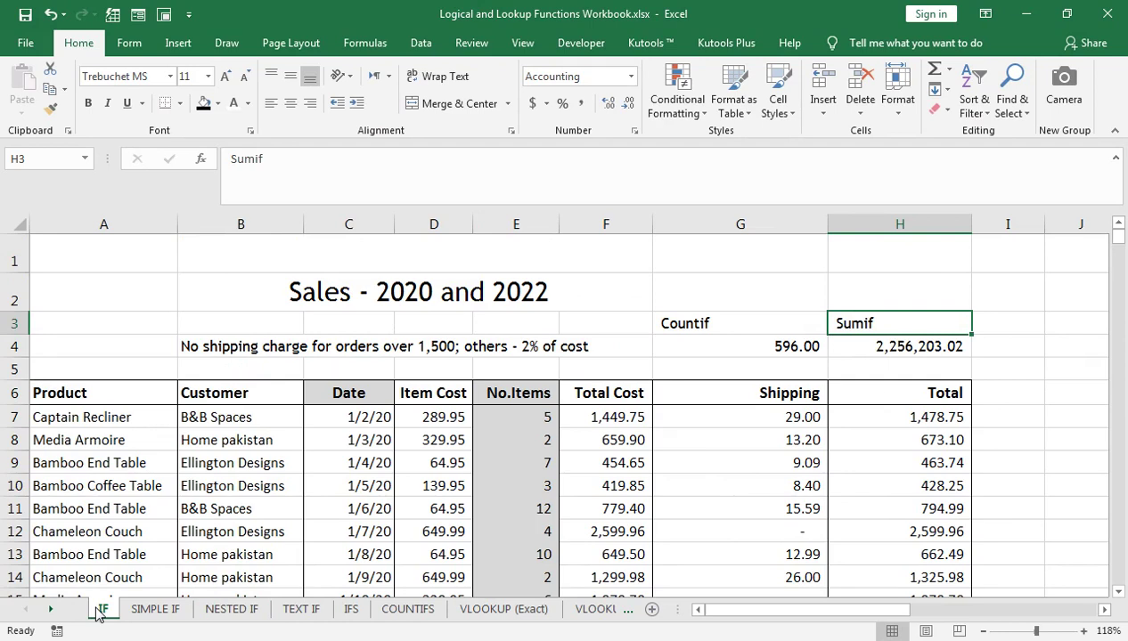
Type the heading Max in cell G1.
key(Up)
key(Up)
key(Left)
text(Max)
key(Return)
Enter =MAX(F7:F915) in G2, showing 12,999.80.
text(=)
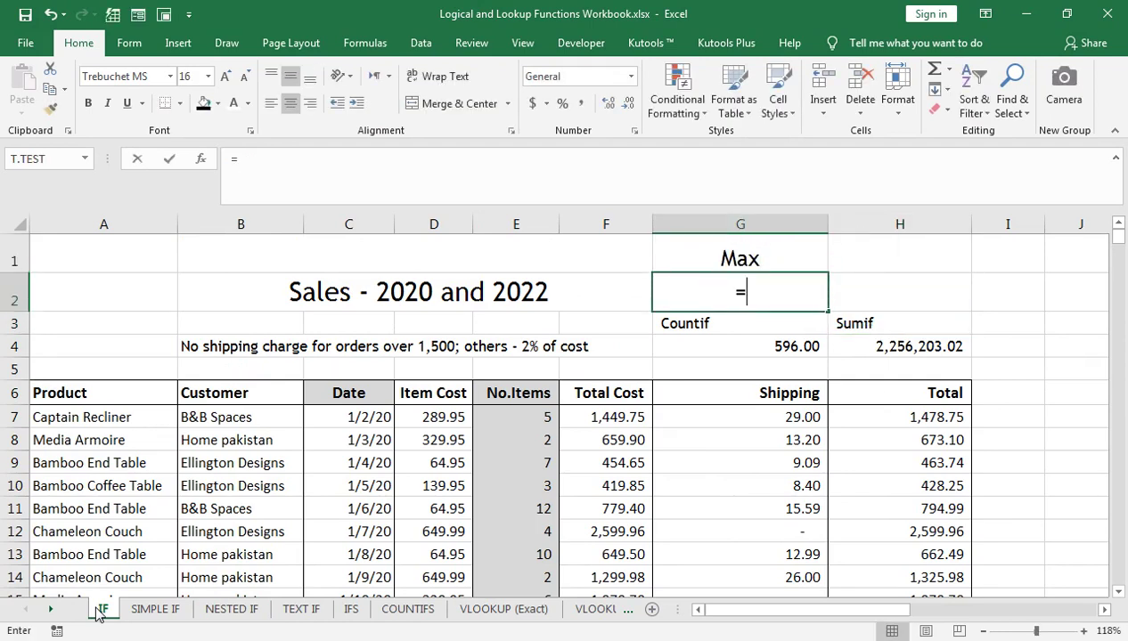
text(max)
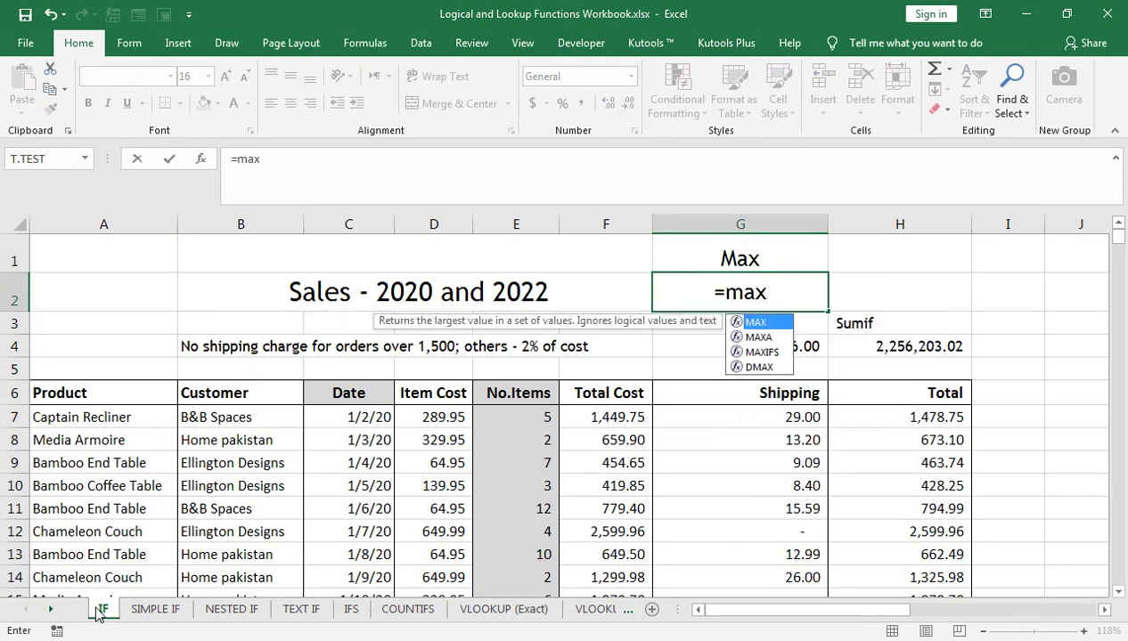
text(()
key(Left)
key(Left)
key(Down)
key(Down)
key(Right)
key(Right)
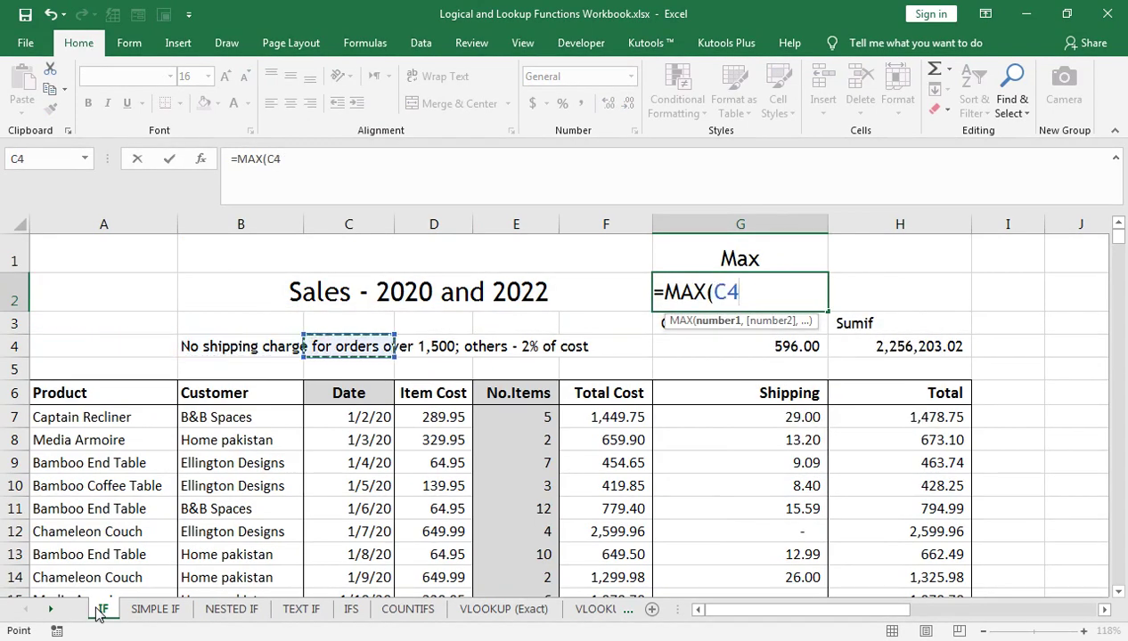
key(Down)
key(Right)
key(Right)
key(Right)
key(Down)
key(Down)
key(ctrl+shift+Down)
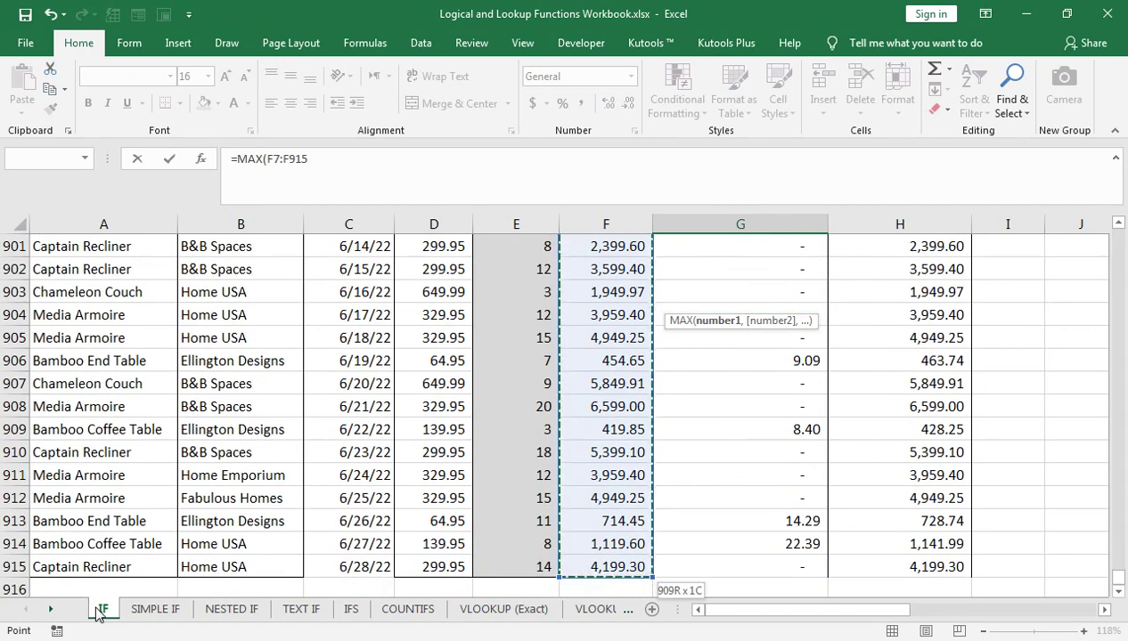
key(Return)
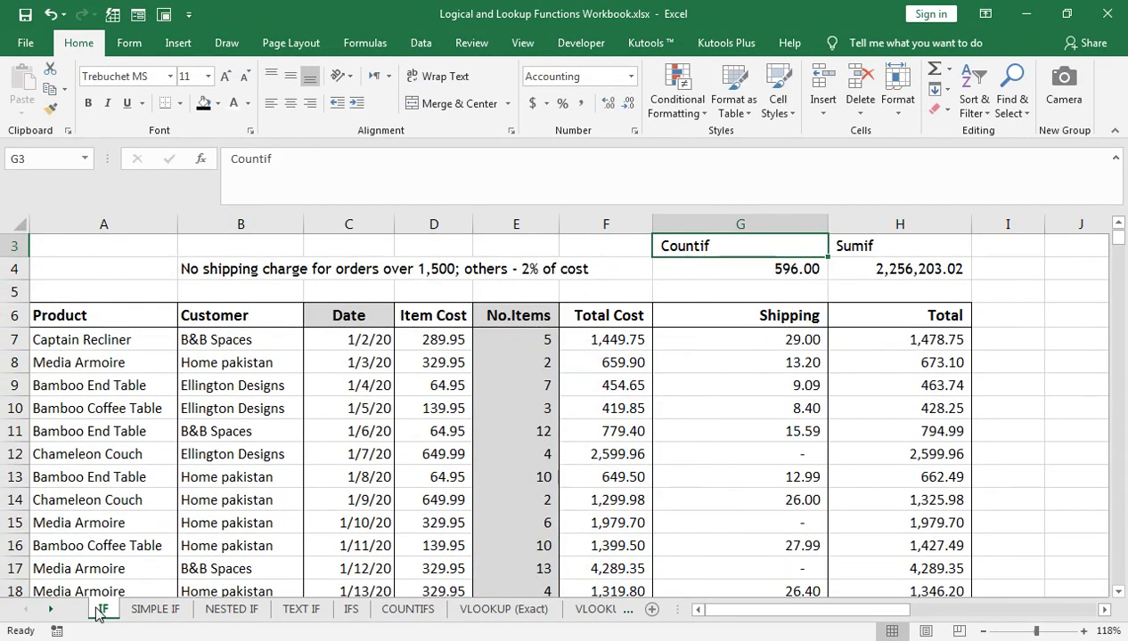
key(Up)
key(Up)
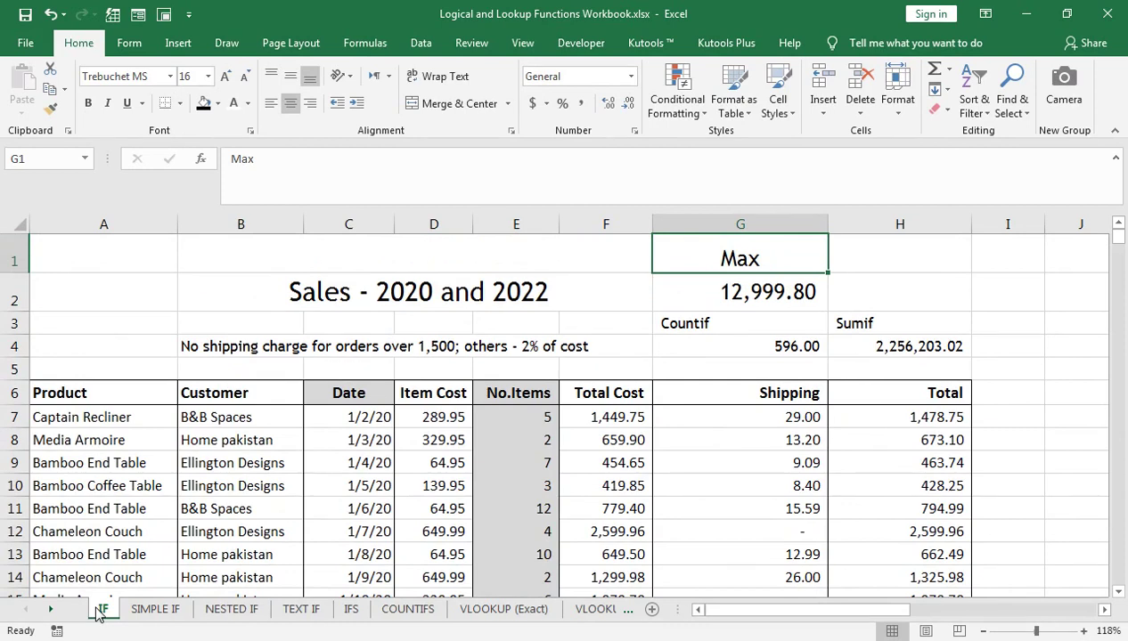
key(Right)
Type Min in H1 and enter =MIN(F7:F915) in H2, returning 64.95.
text(Min)
key(Return)
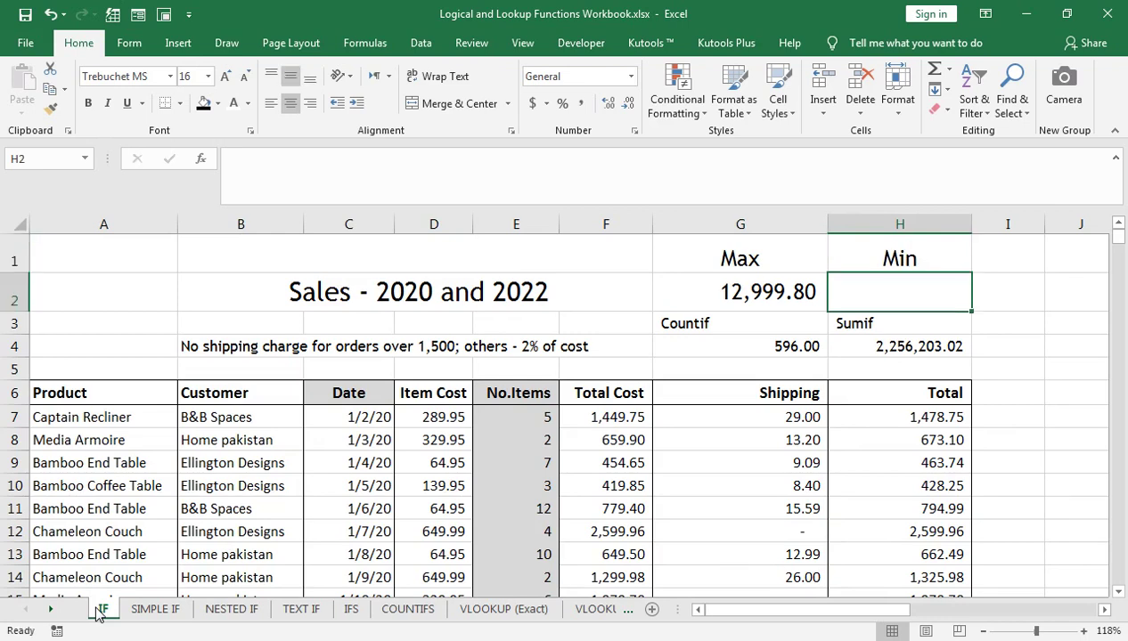
key(Down)
key(Down)
key(Down)
key(Up)
key(Up)
key(Up)
text(=min)
key(Tab)
key(Left)
key(Left)
key(Down)
key(Down)
key(Down)
key(Down)
key(Down)
key(ctrl+shift+Down)
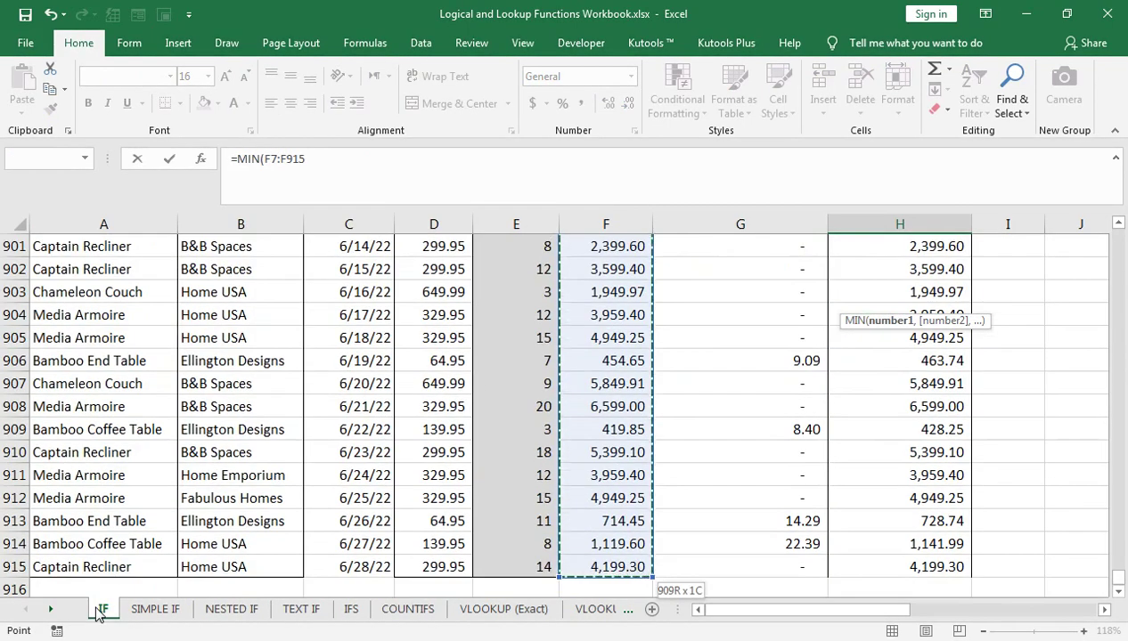
key(Return)
key(Up)
key(Up)
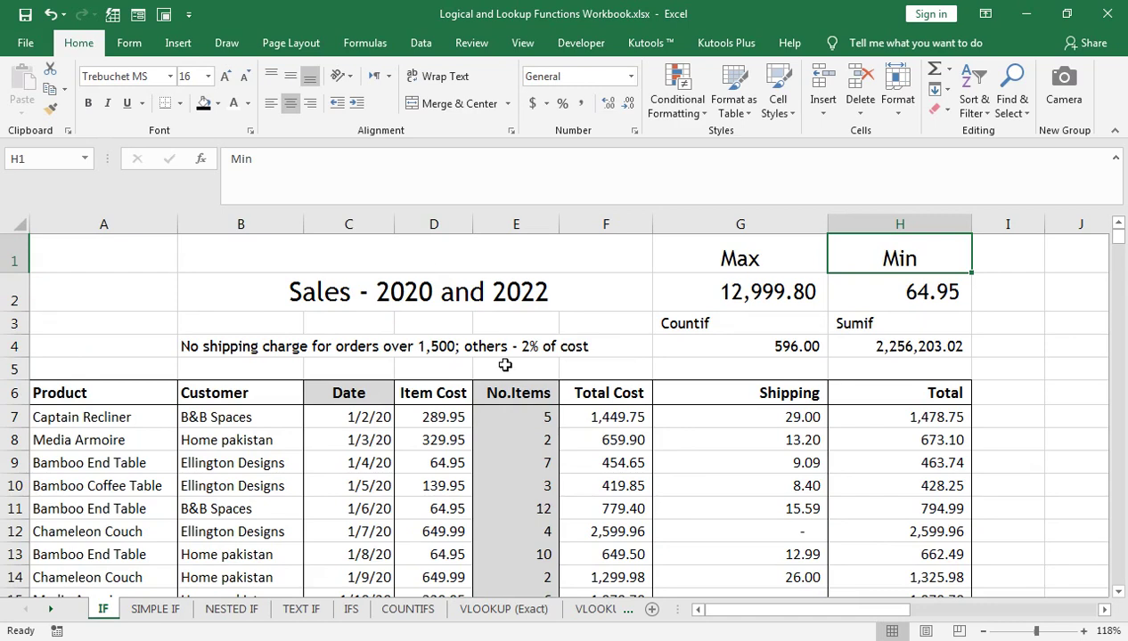
Type the heading Count in cell I1.
key(Right)
text(COunt)
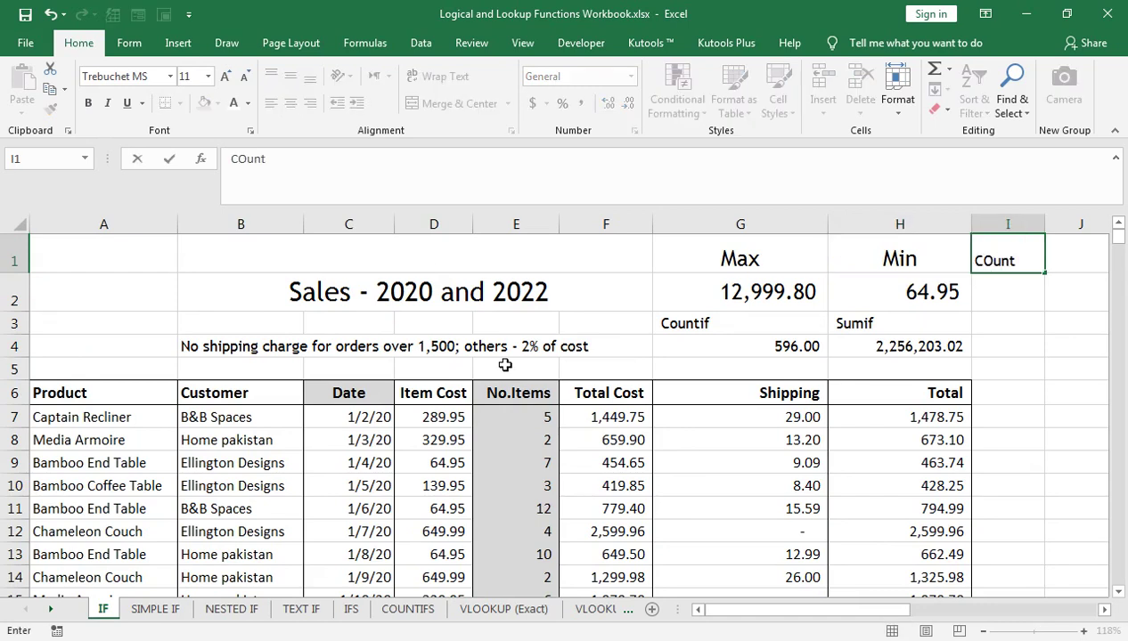
key(Tab)
key(Left)
key(Down)
key(Down)
key(Up)
Enter =COUNT(F7:F915) in I2, giving 909.
text(=coun)
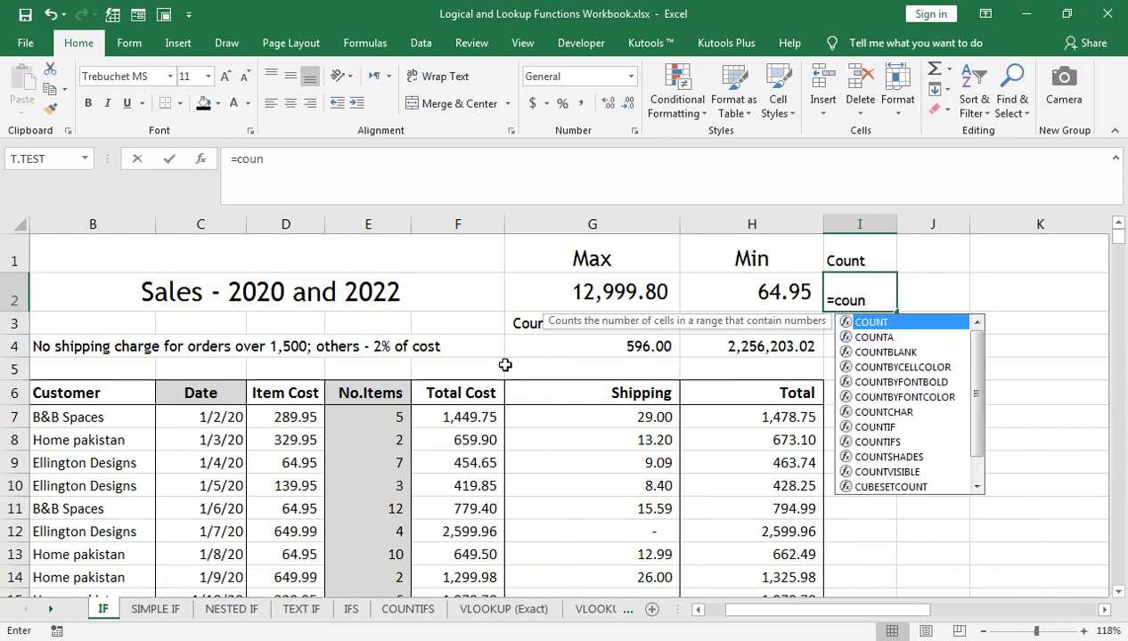
key(Tab)
key(Left)
key(Left)
key(Down)
key(Down)
key(Left)
key(Down)
key(Right)
key(Right)
key(Right)
key(Right)
key(Right)
key(Down)
key(Down)
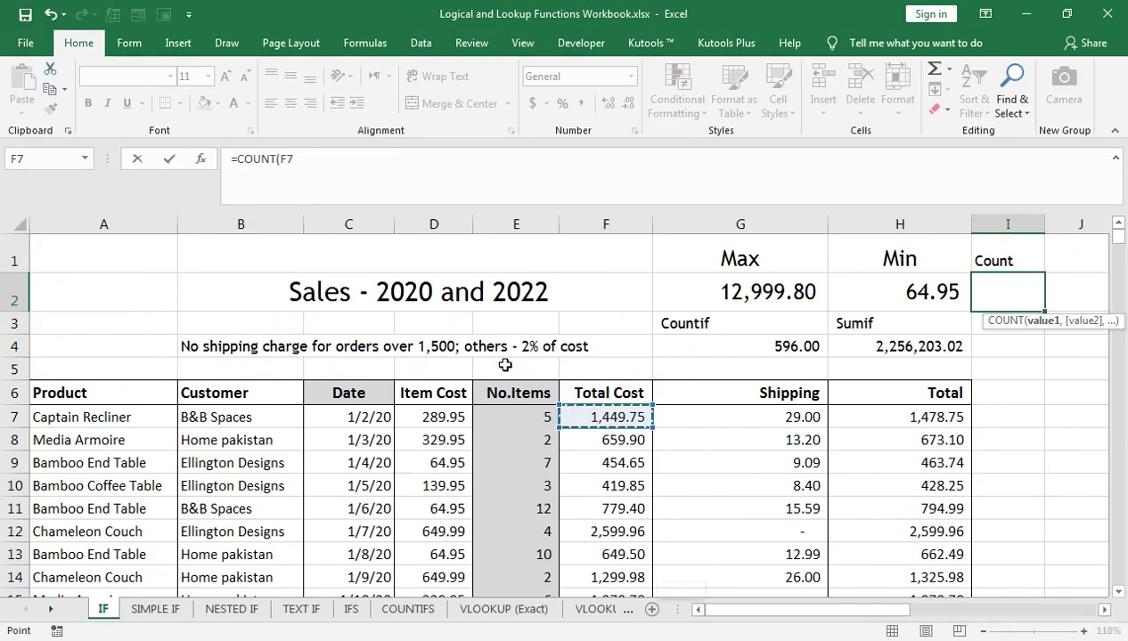
key(ctrl+shift+Down)
key(Return)
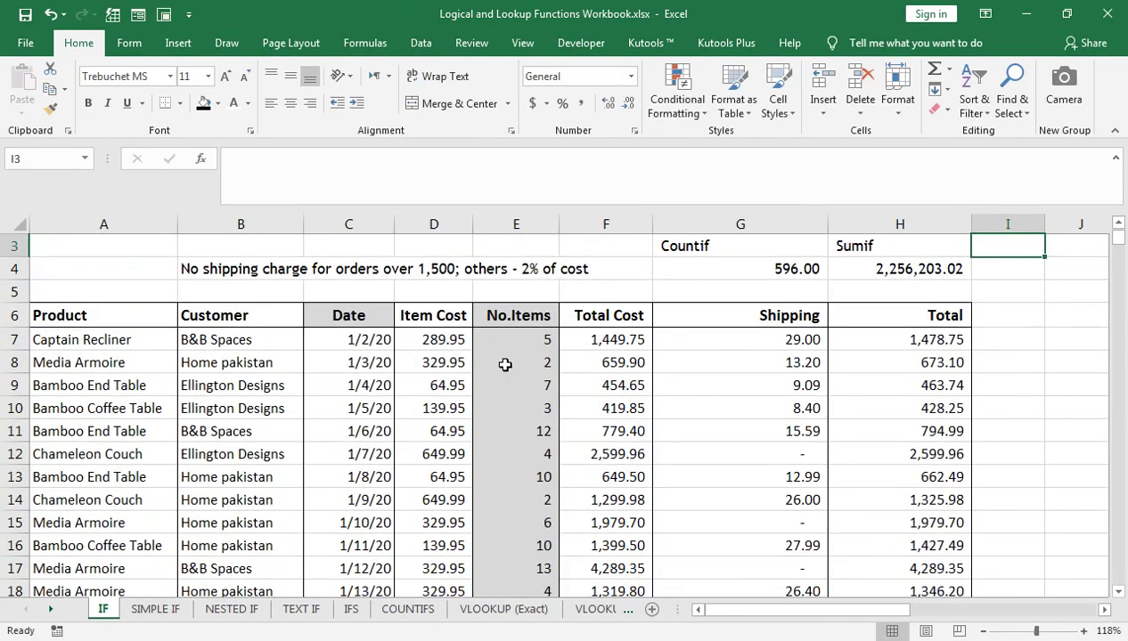
key(Up)
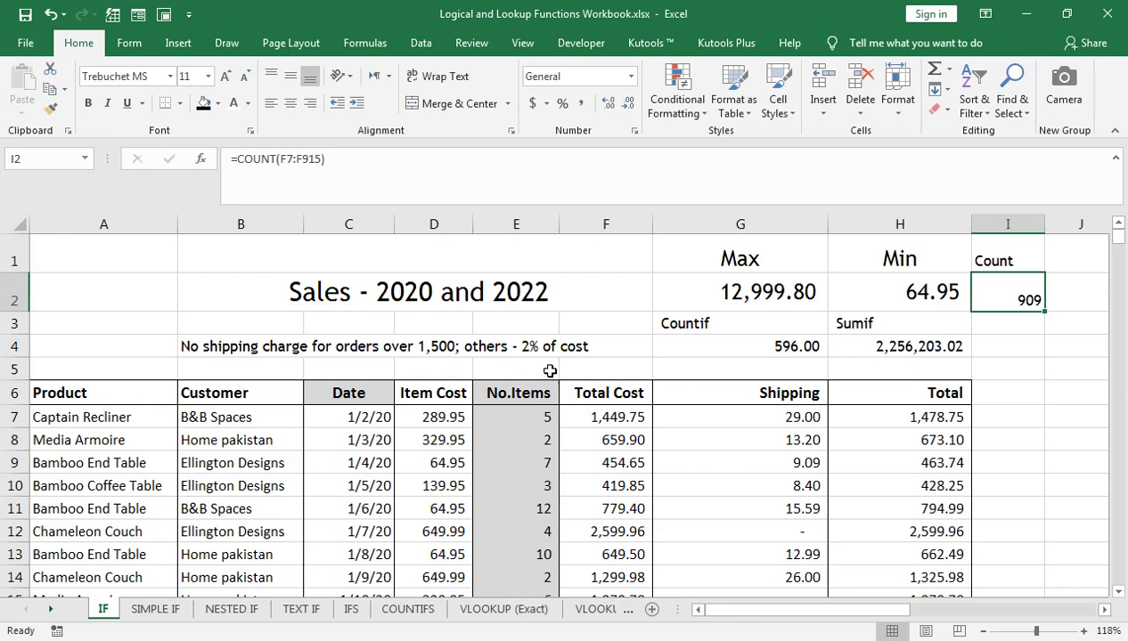
Copy the Min value's formatting onto I2 with Format Painter and autofit column I.
click(857, 284)
click(51, 110)
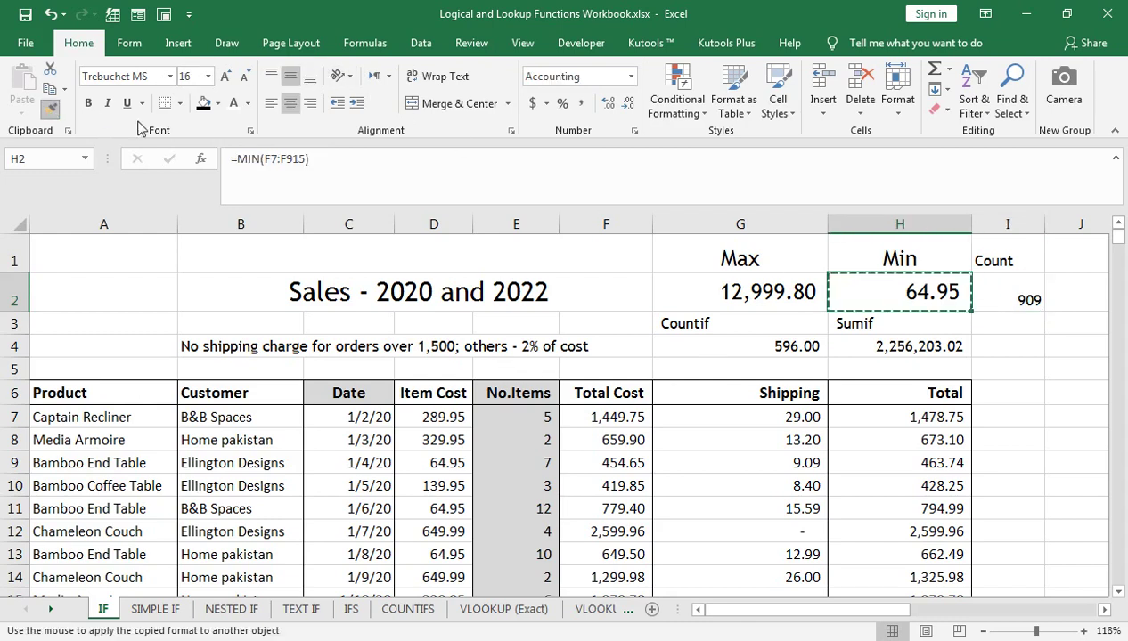
click(987, 301)
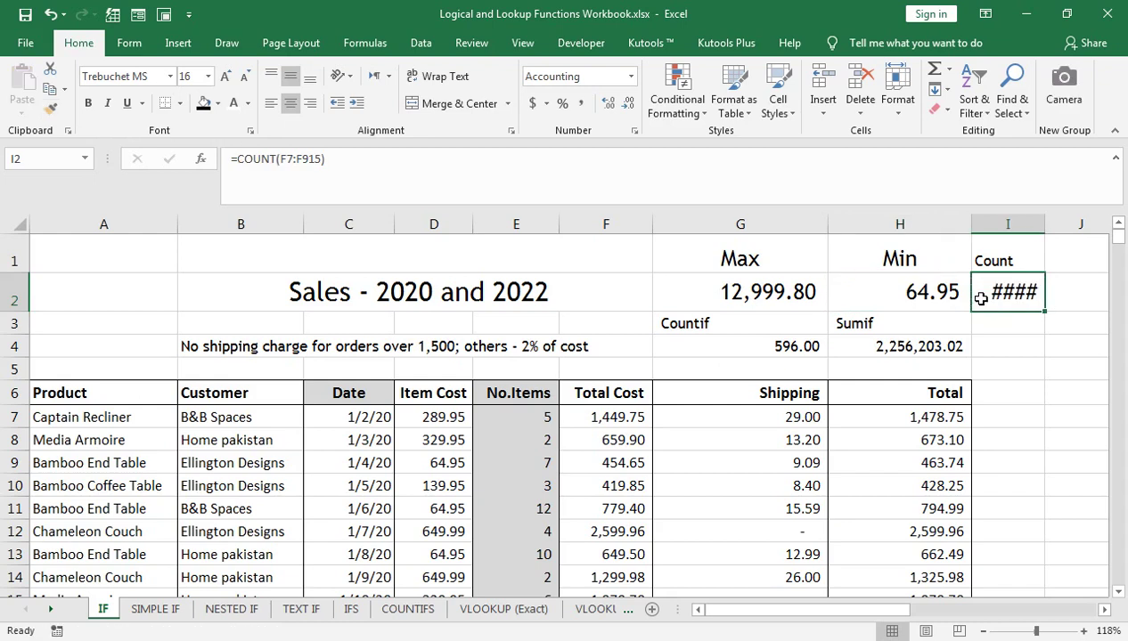
double_click(1044, 219)
click(1039, 215)
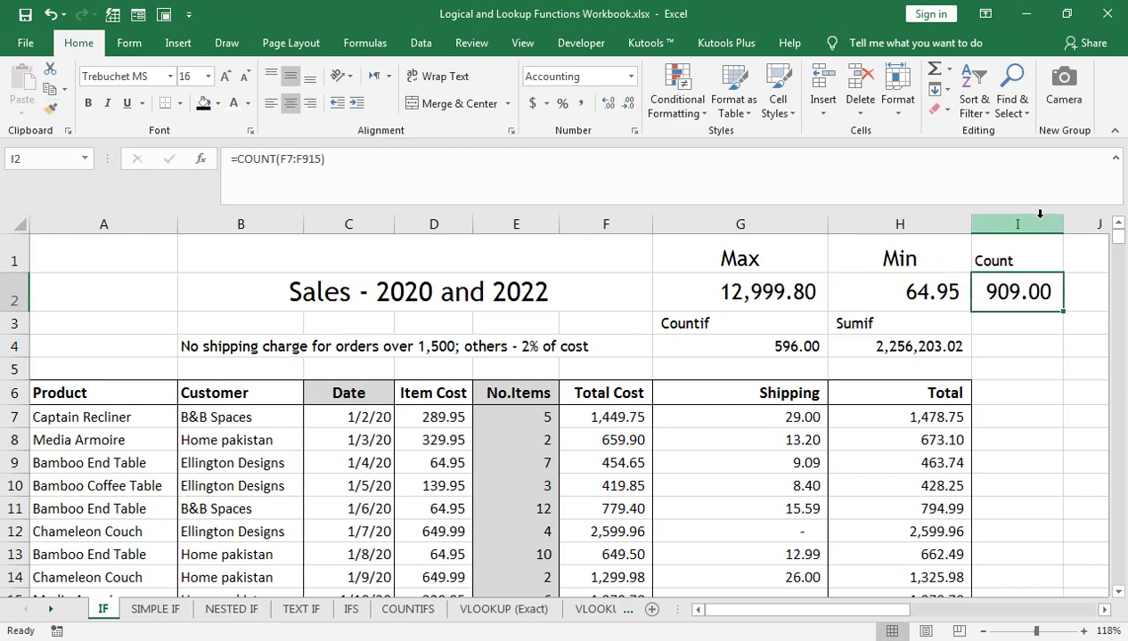
key(Left)
key(Down)
key(Down)
key(Down)
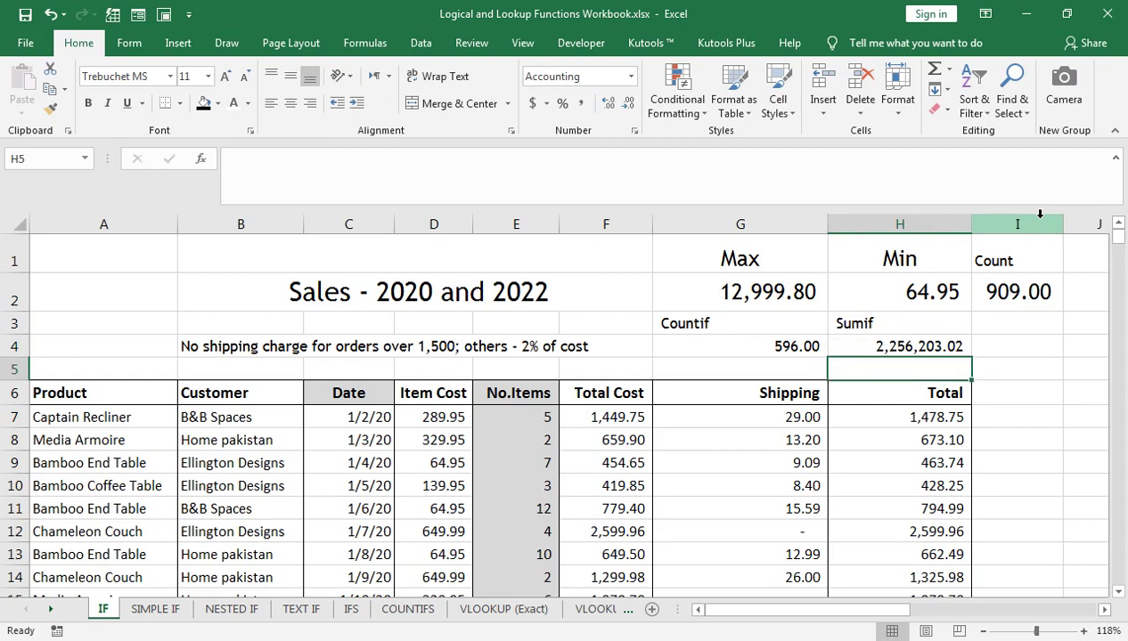
Label G5 Average and enter =AVERAGE(F7:F915) in H5, giving 2,669.05.
key(Left)
text(Average)
key(Tab)
text(=Average()
key(Left)
key(Left)
key(Down)
key(Right)
key(Down)
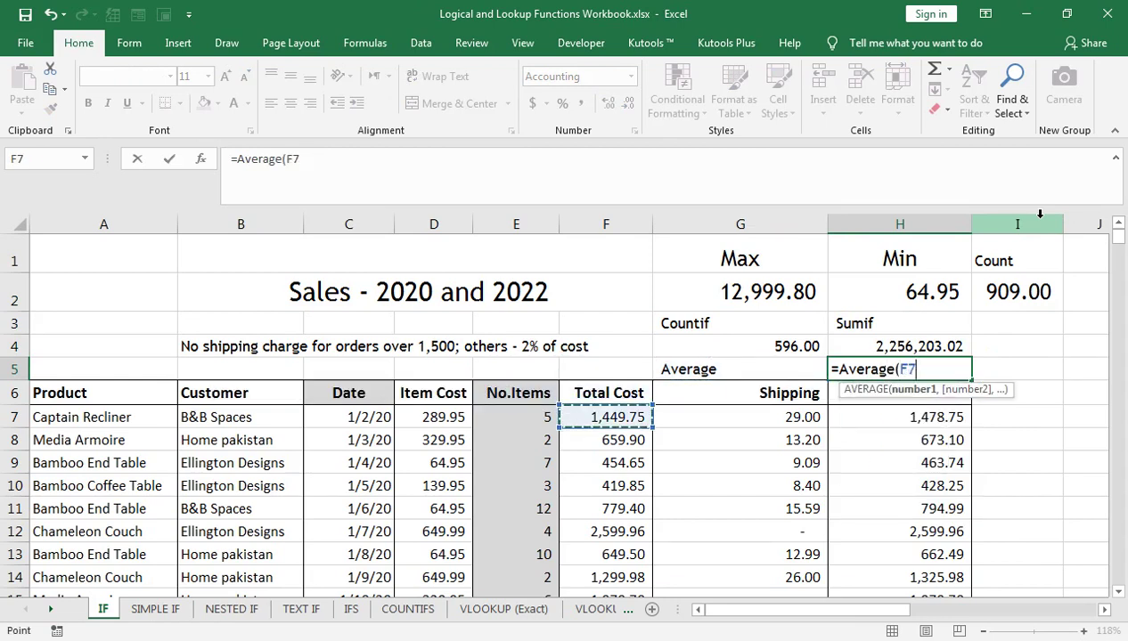
key(ctrl+shift+Down)
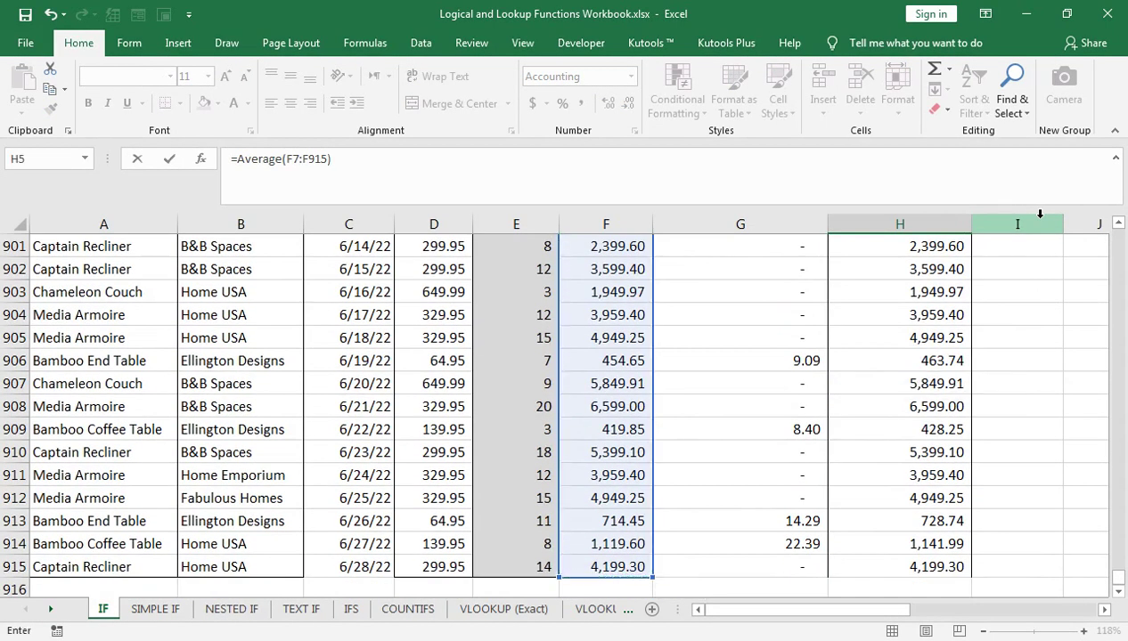
key(Return)
Move through the summary and table cells to inspect their formulas, ending on Sumif.
key(Left)
key(Up)
key(Up)
key(Up)
key(Up)
key(Up)
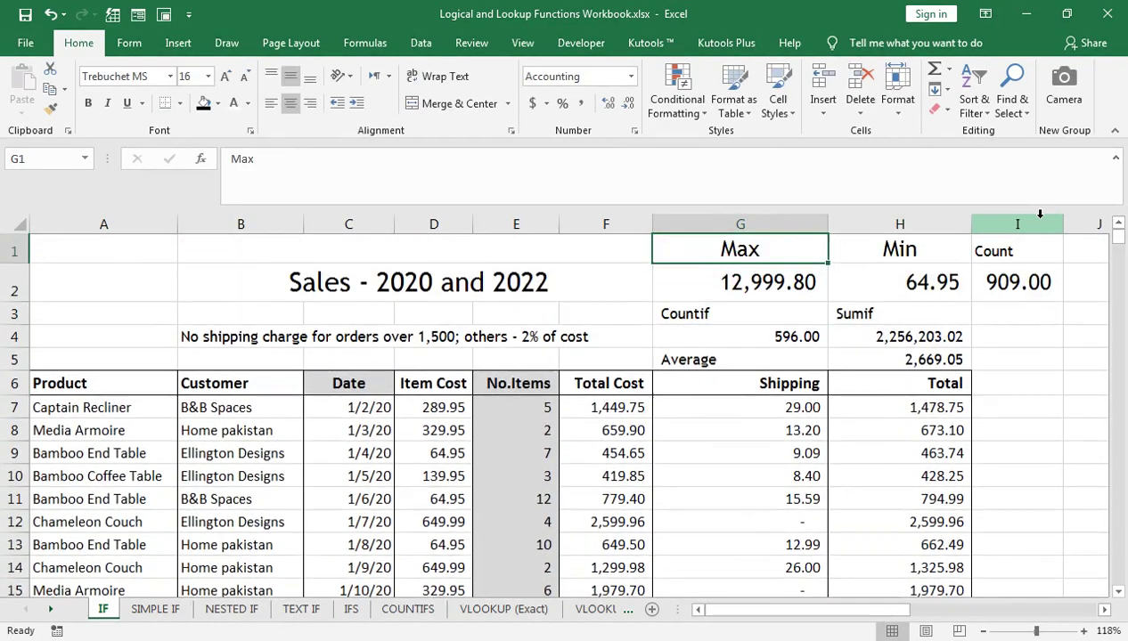
key(Down)
key(Down)
key(Down)
key(Down)
key(Down)
key(Down)
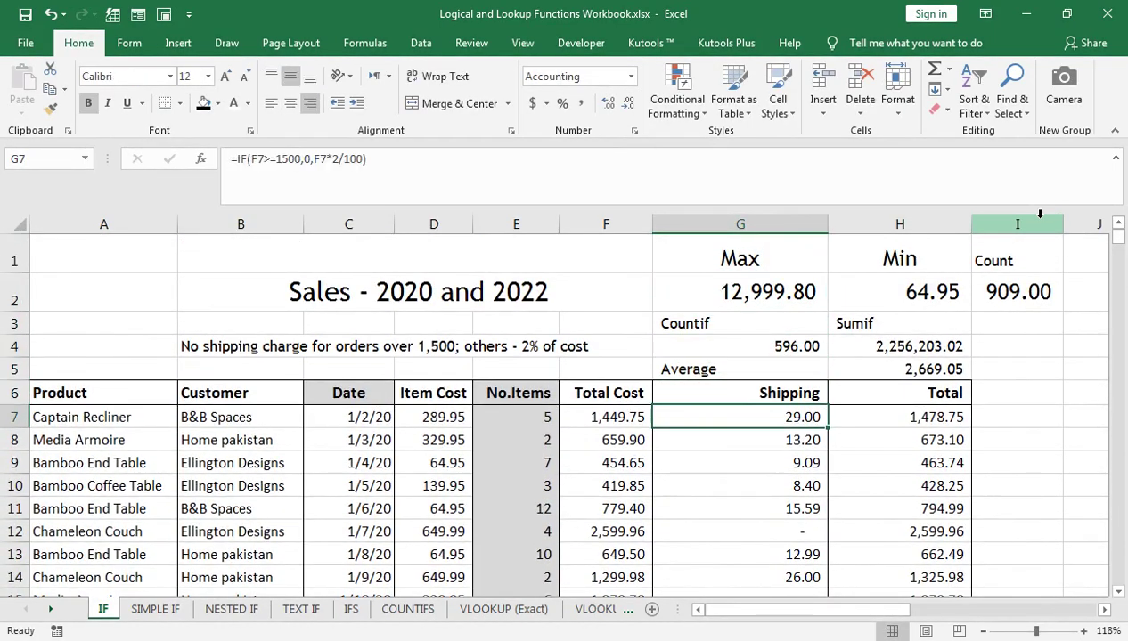
key(Left)
key(Down)
key(Down)
key(Down)
key(Down)
key(Down)
key(Right)
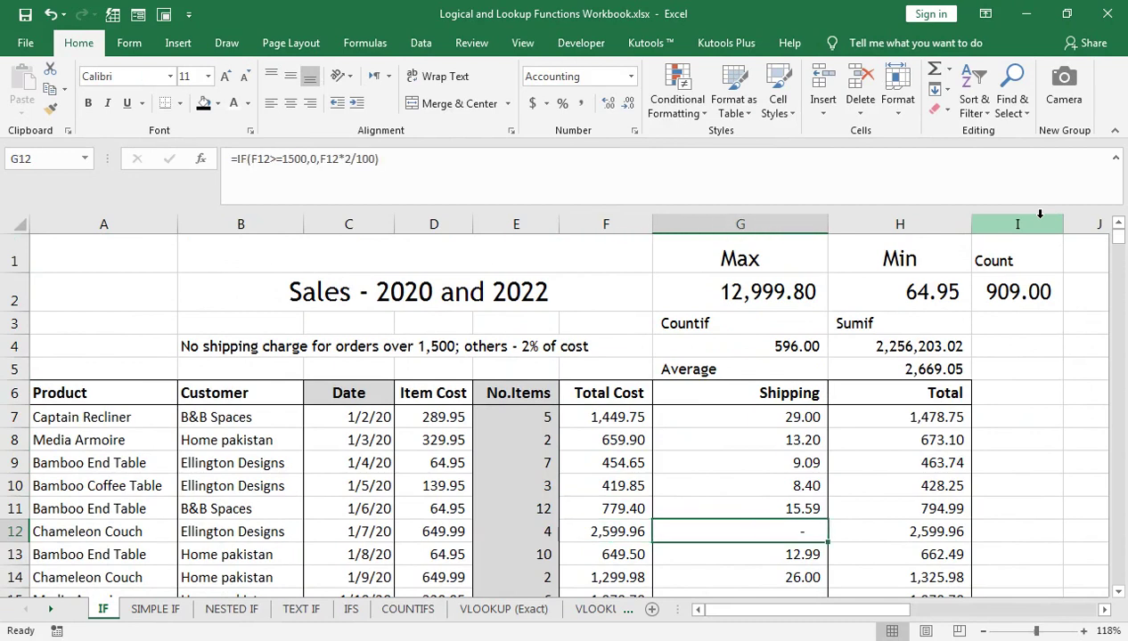
key(Right)
key(Up)
key(Up)
key(Up)
key(Up)
key(Up)
key(Up)
key(Up)
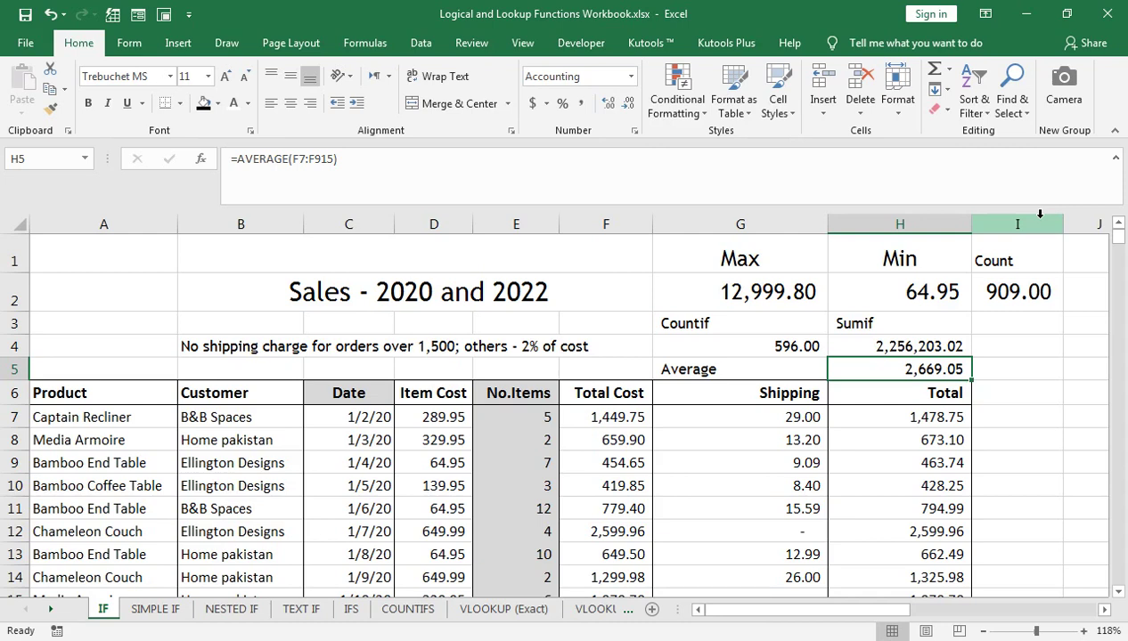
key(Up)
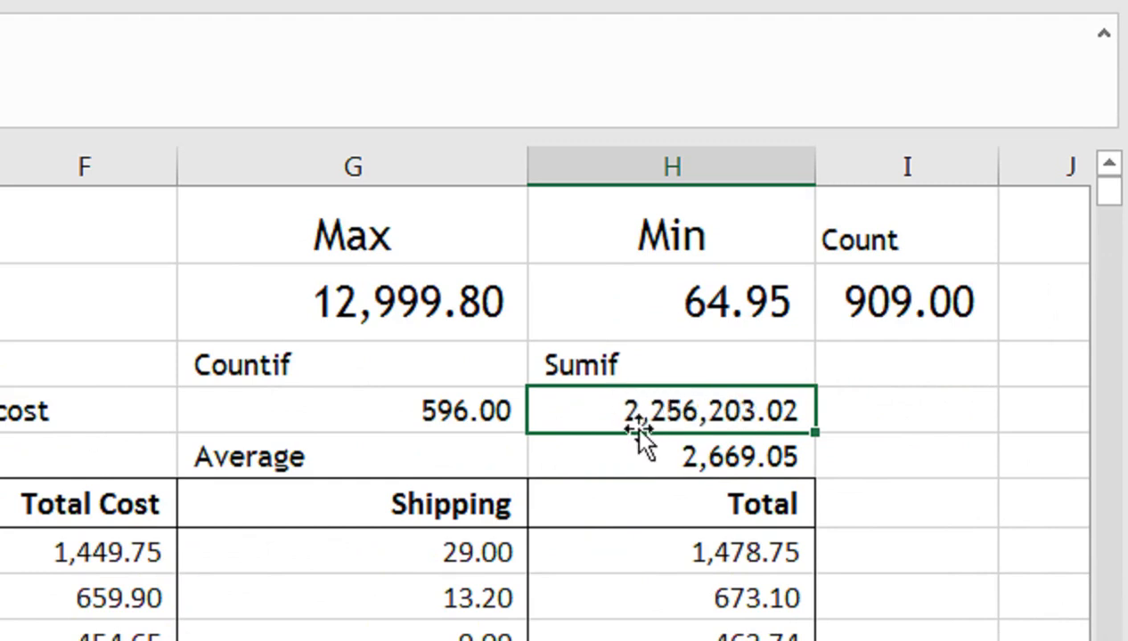
Type Sum in I3 and enter =SUM(F7:F915) in I4, totalling 2,426,167.60.
click(886, 374)
text(Sum)
key(Return)
text(=sum)
key(Tab)
key(Left)
key(Left)
key(Left)
key(Down)
key(Down)
key(Down)
key(ctrl+shift+Down)
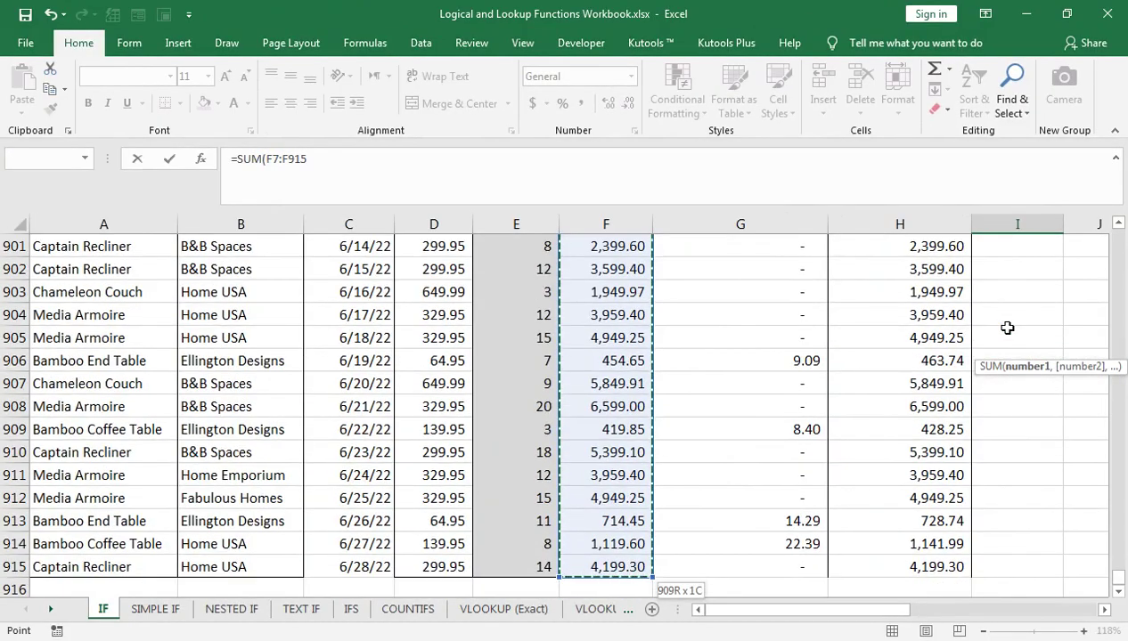
key(Return)
key(Up)
key(Up)
key(Up)
key(Up)
key(Down)
key(Down)
key(Down)
key(Down)
key(Up)
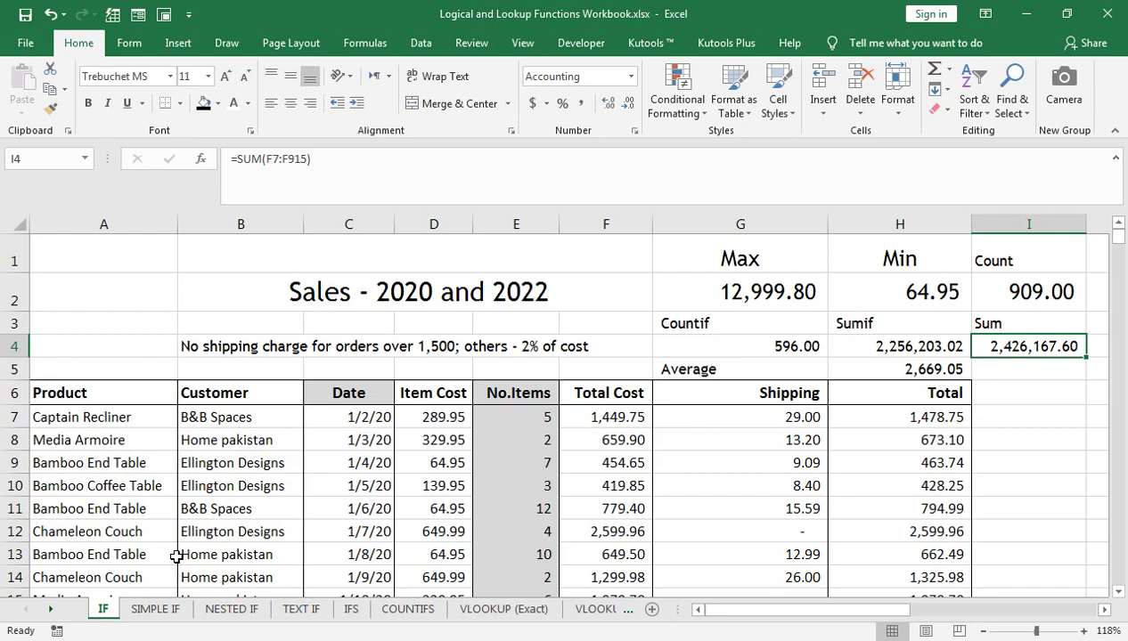
On the SIMPLE IF sheet, start a DATEDIF formula in Years cell C2.
click(156, 610)
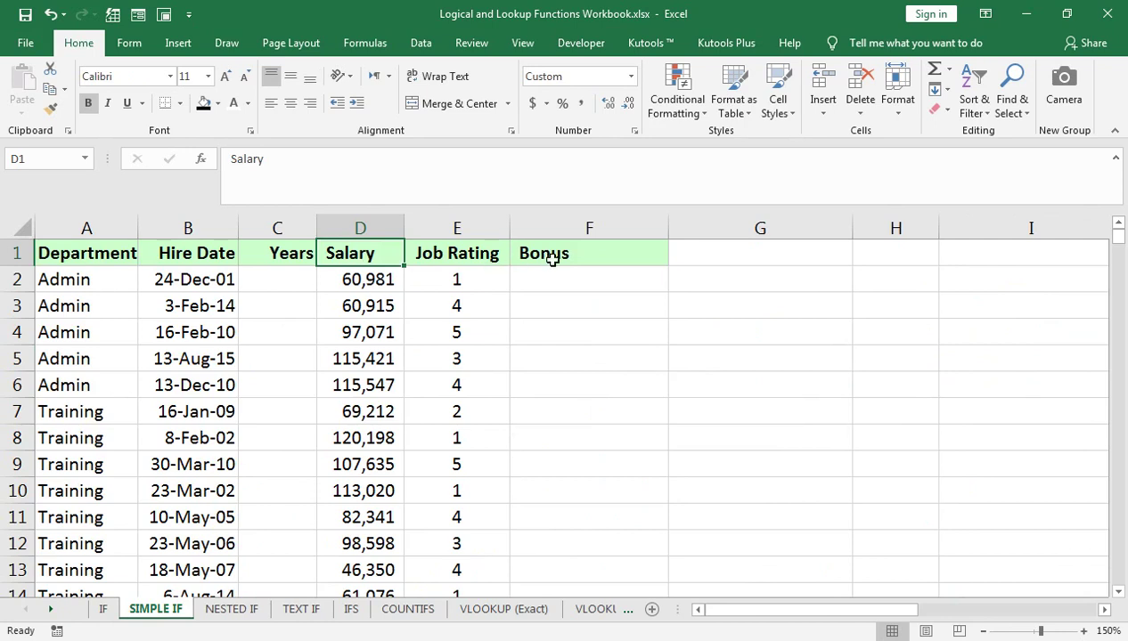
click(300, 281)
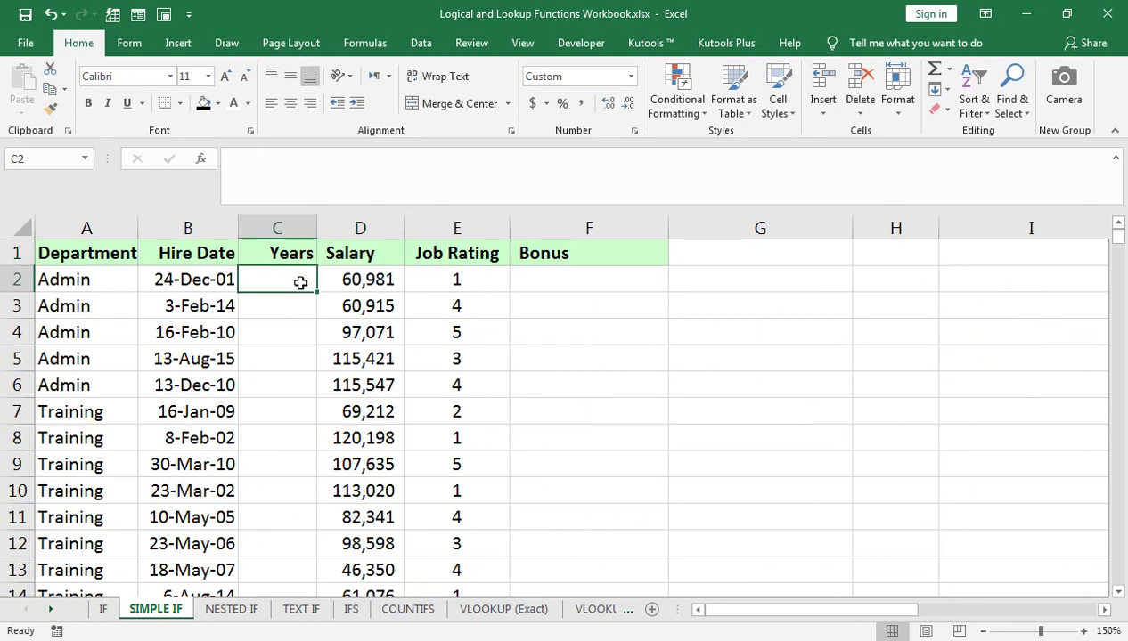
text(=)
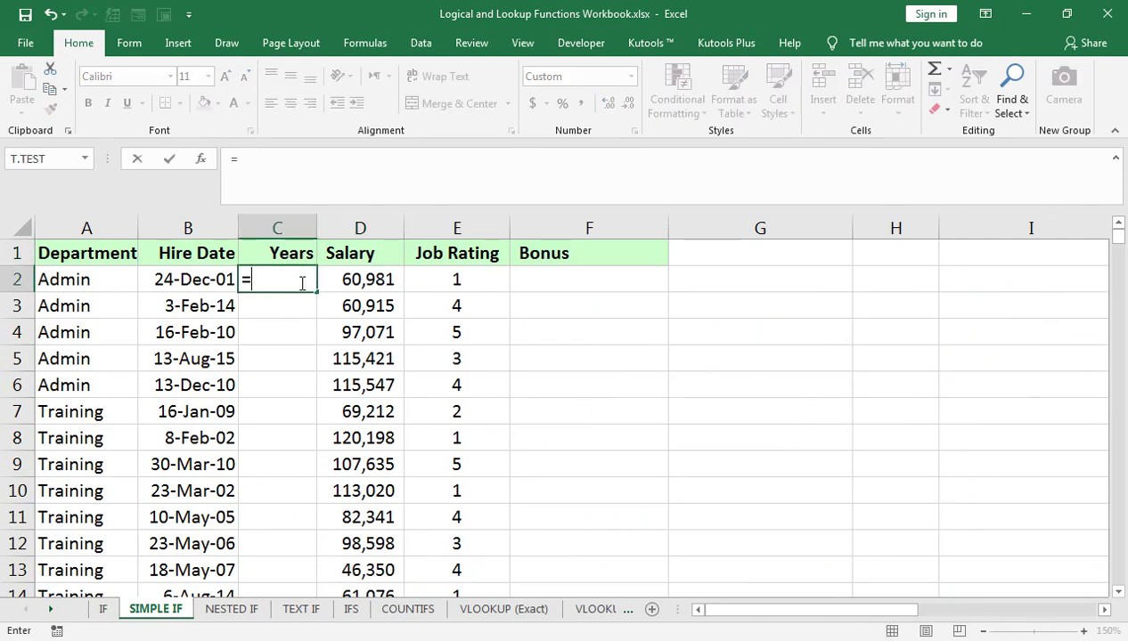
key(Left)
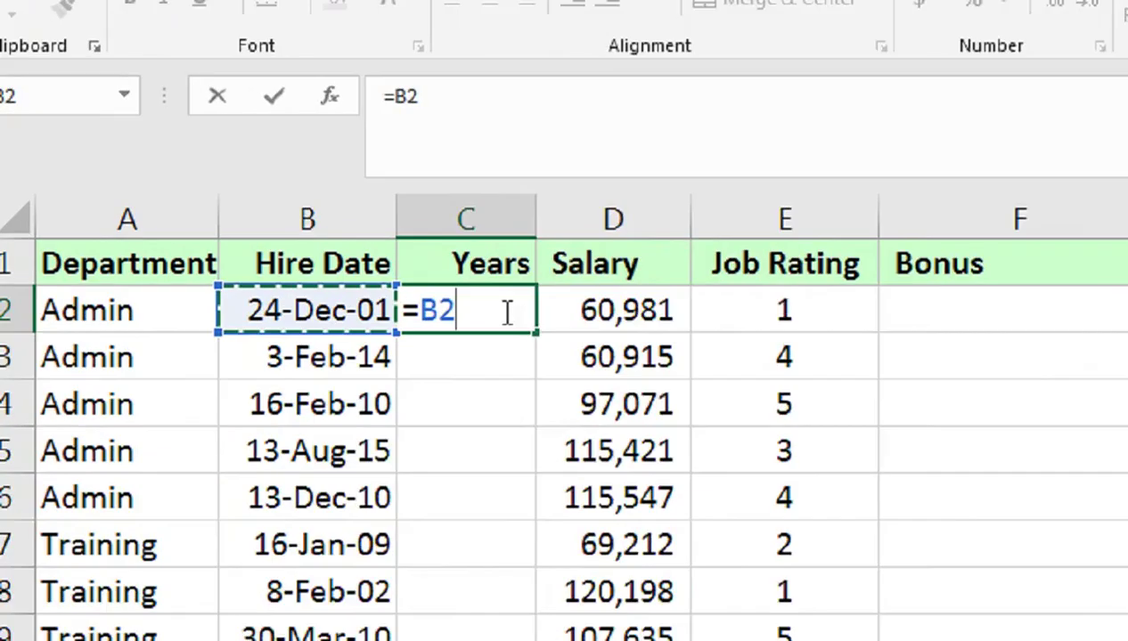
key(BackSpace)
text(Dat)
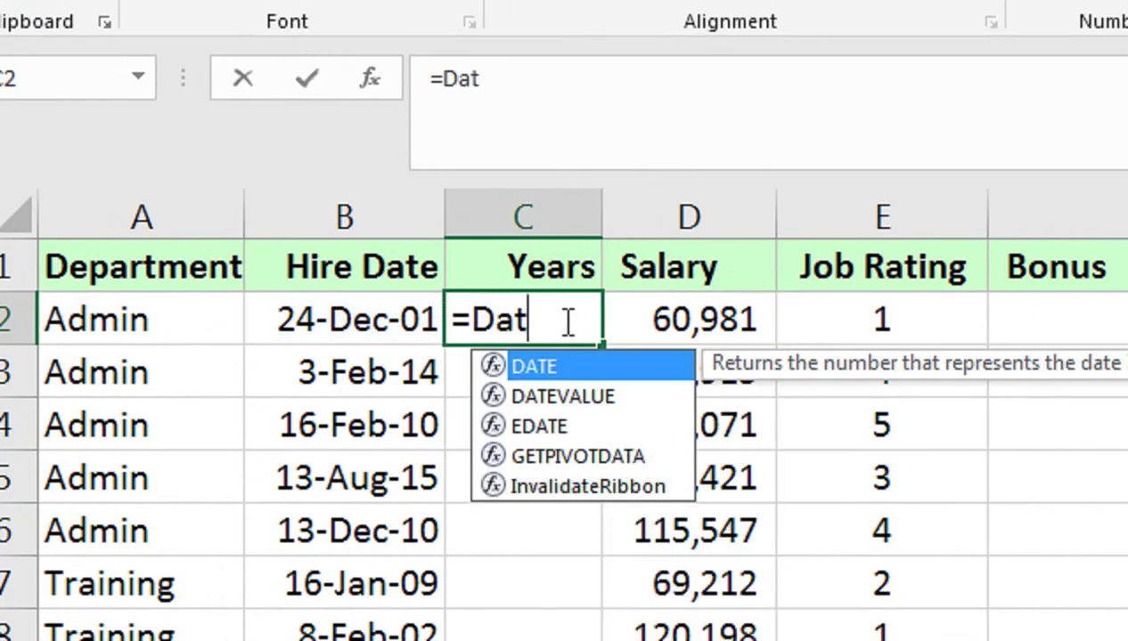
text(ed)
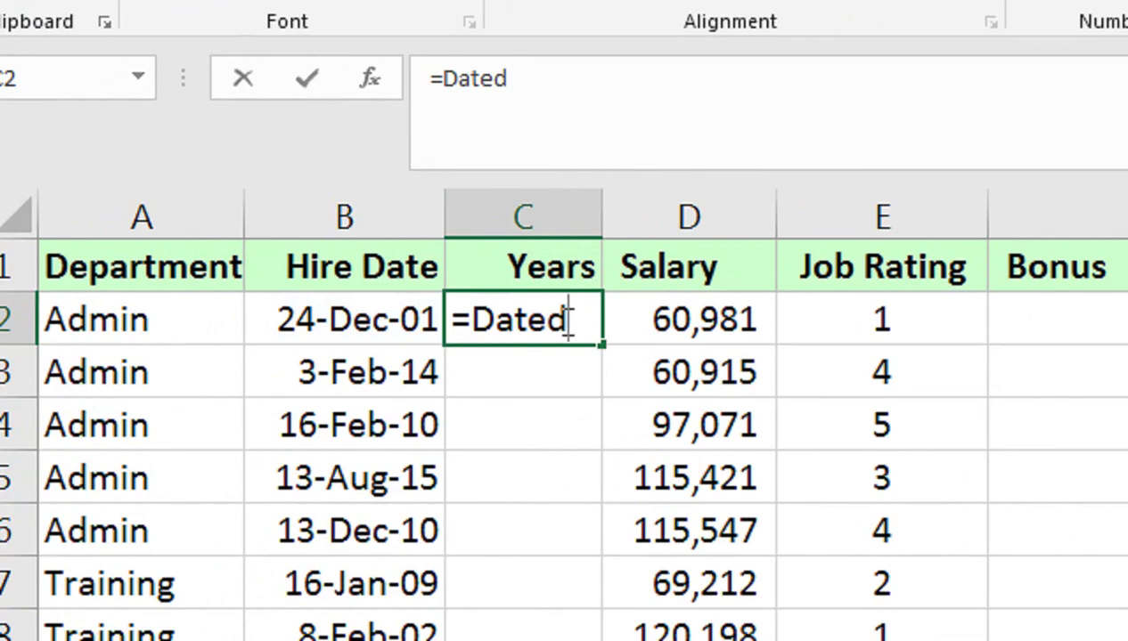
text(if)
key(Tab)
Enter =DATEDIF(B2,TODAY(),"Y") in C2 so it shows 18 years of service.
click(567, 322)
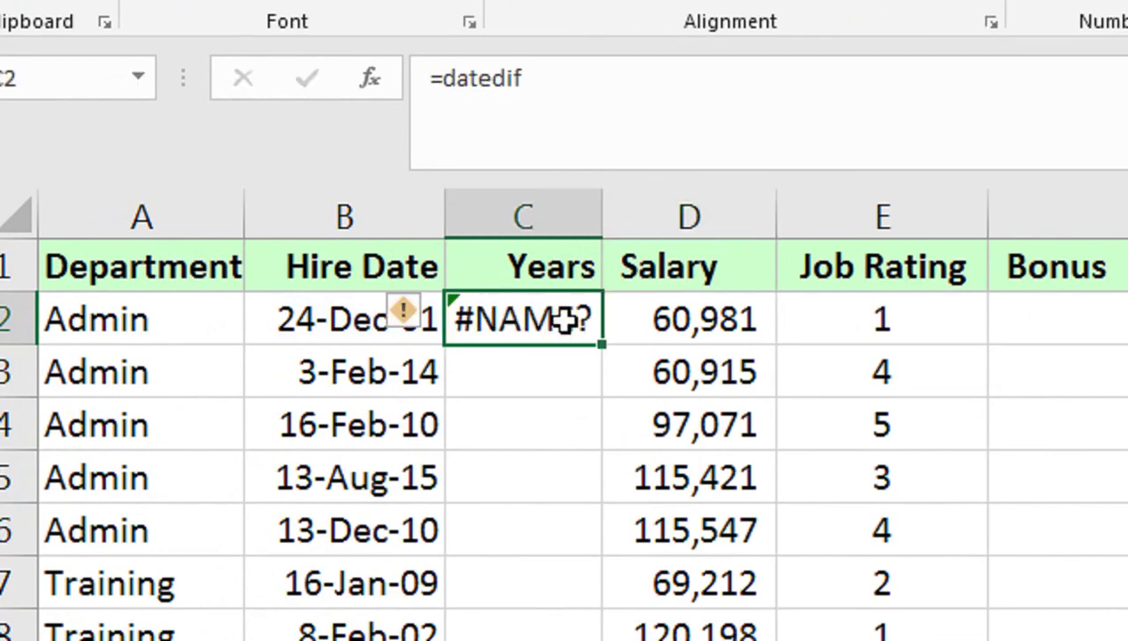
text(=Datedif()
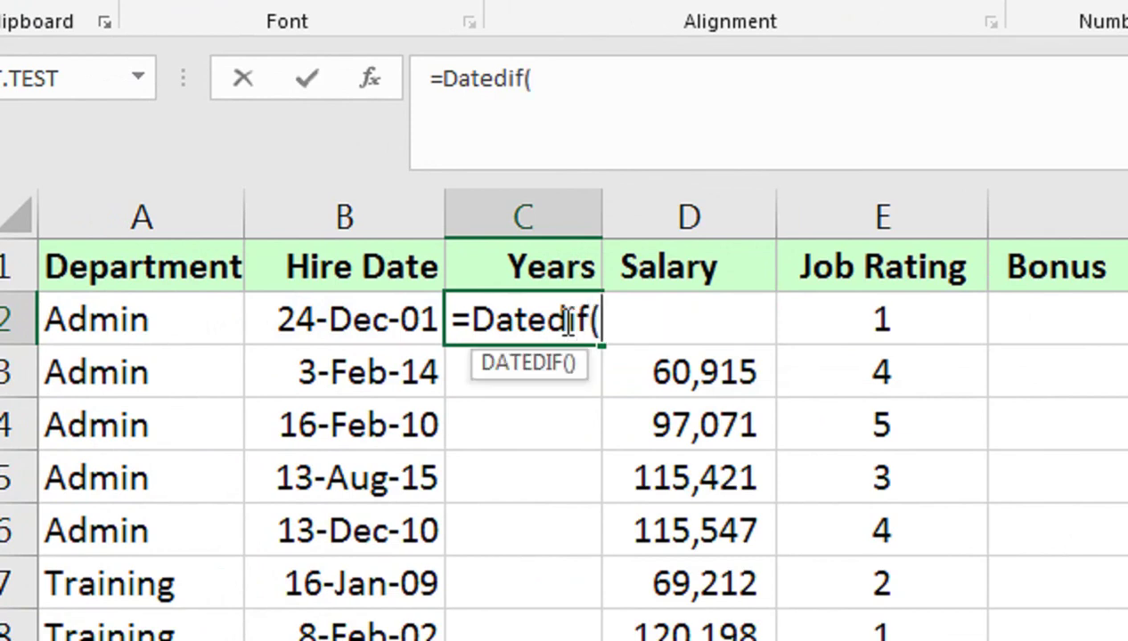
key(Left)
text(,TOdya)
key(BackSpace)
key(BackSpace)
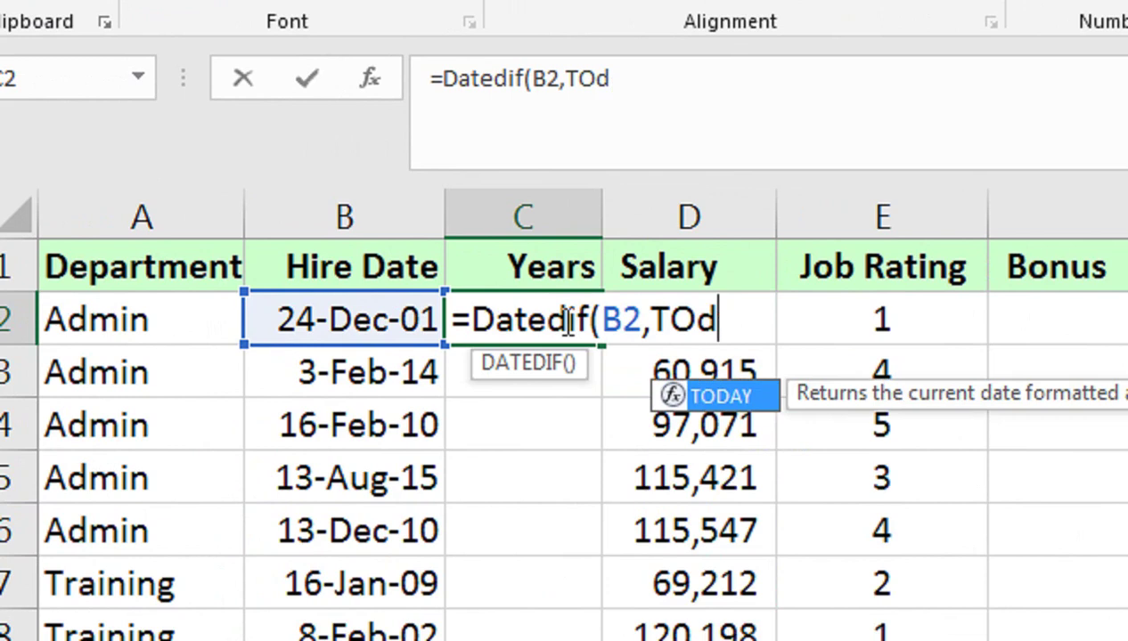
key(BackSpace)
key(BackSpace)
text(oday(),")
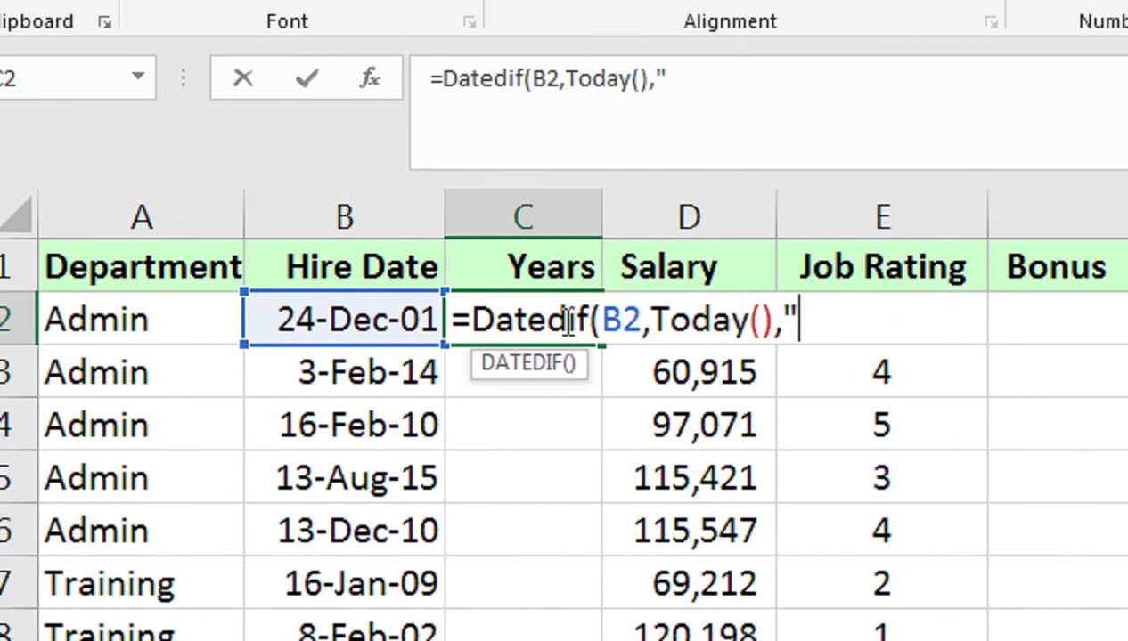
text(Y")
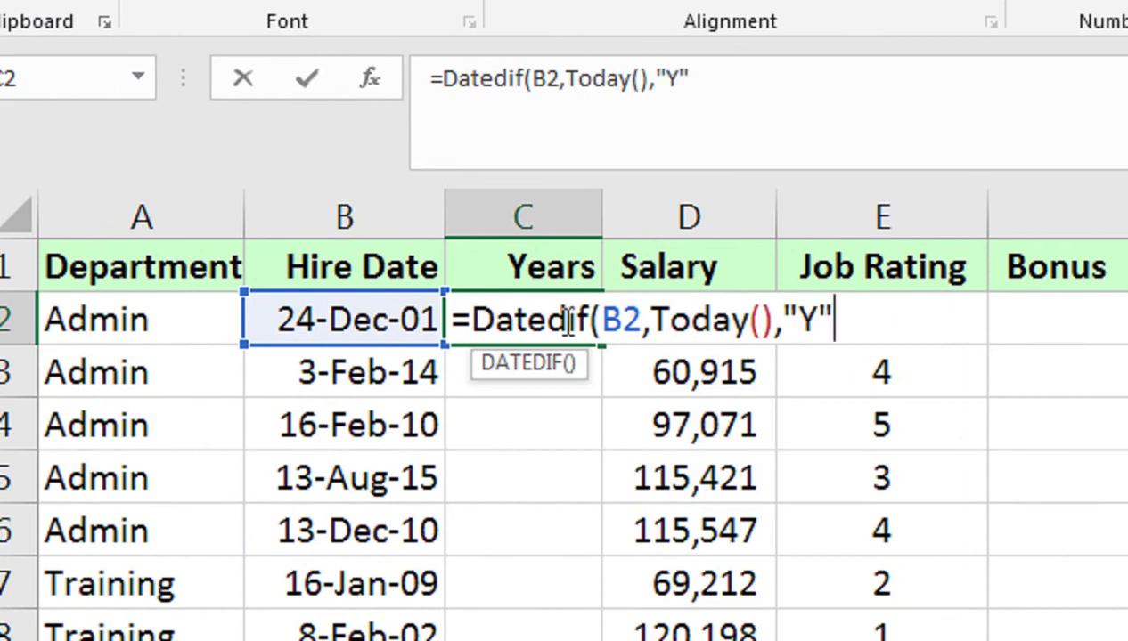
text())
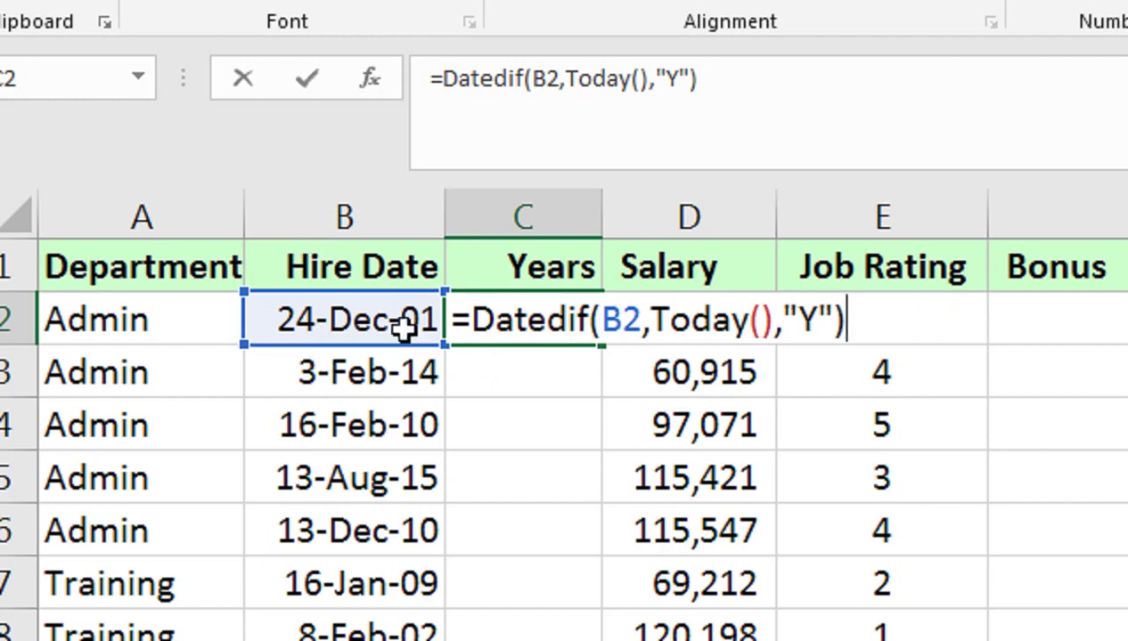
key(Return)
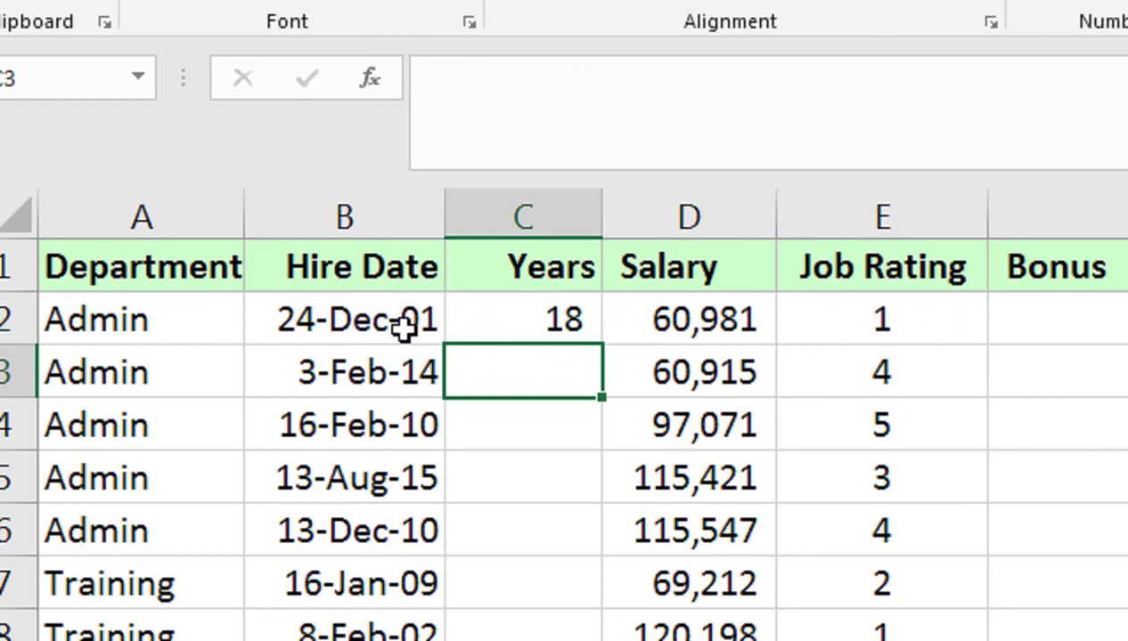
click(563, 331)
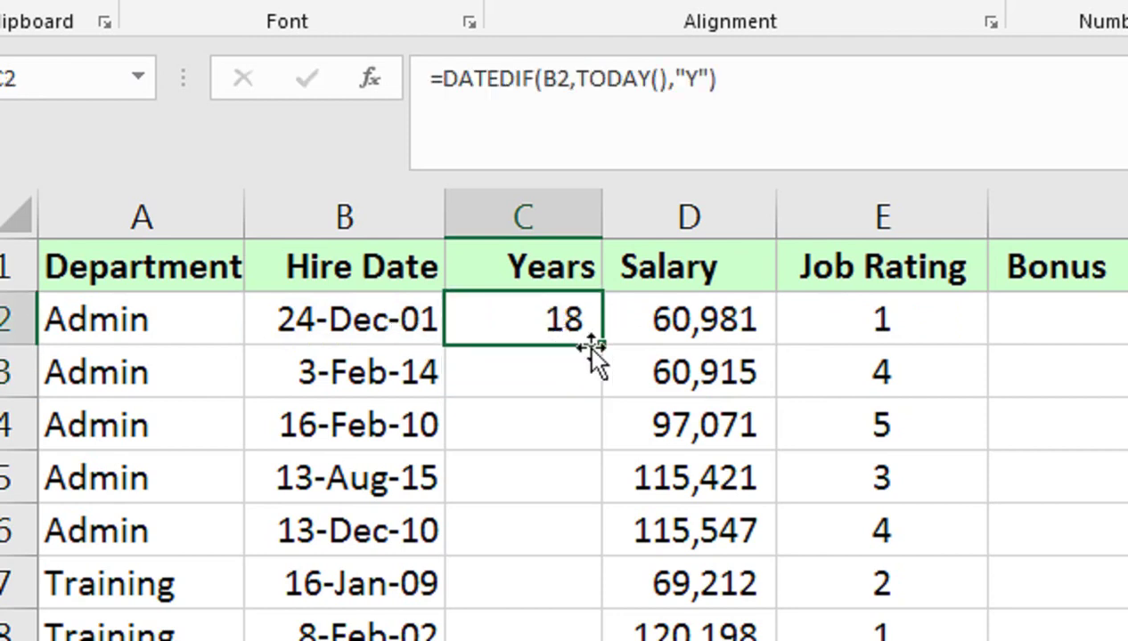
Leave the filled Years column and select Bonus cell F2.
click(594, 277)
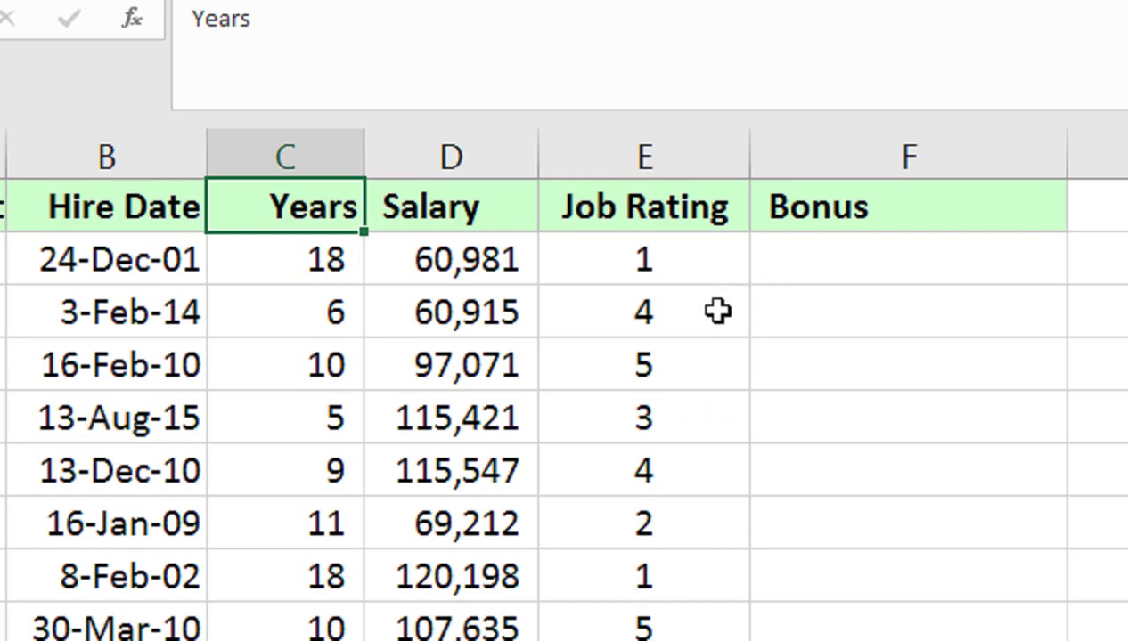
click(808, 259)
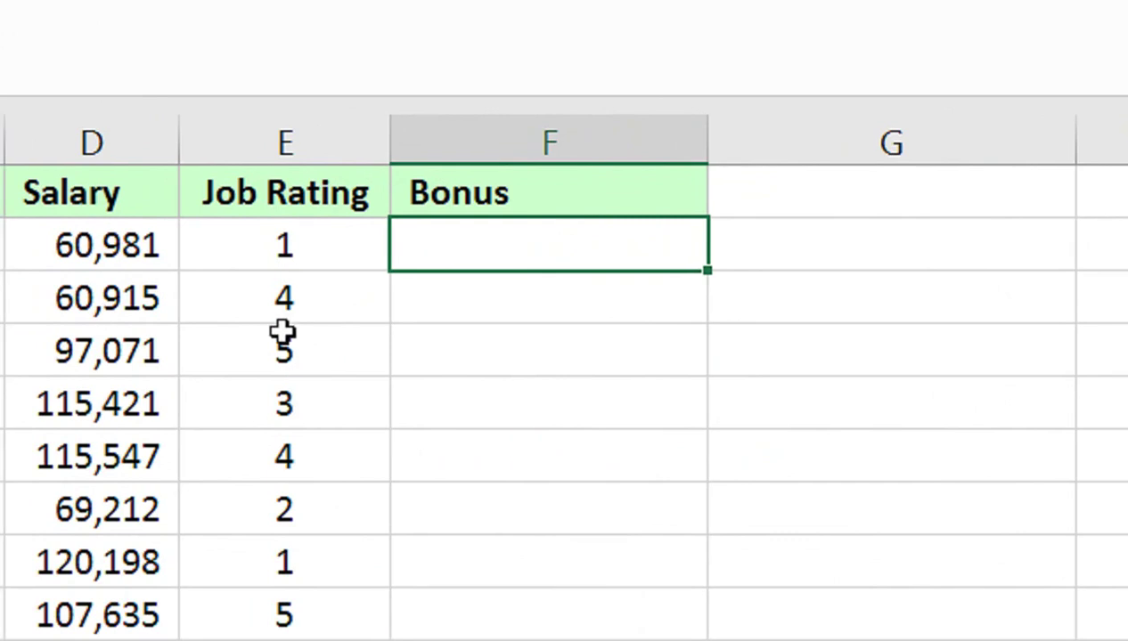
Enter =IF(E2=5,500,0) in Bonus cell F2.
double_click(591, 253)
text(=i)
key(Tab)
key(Left)
text(=500)
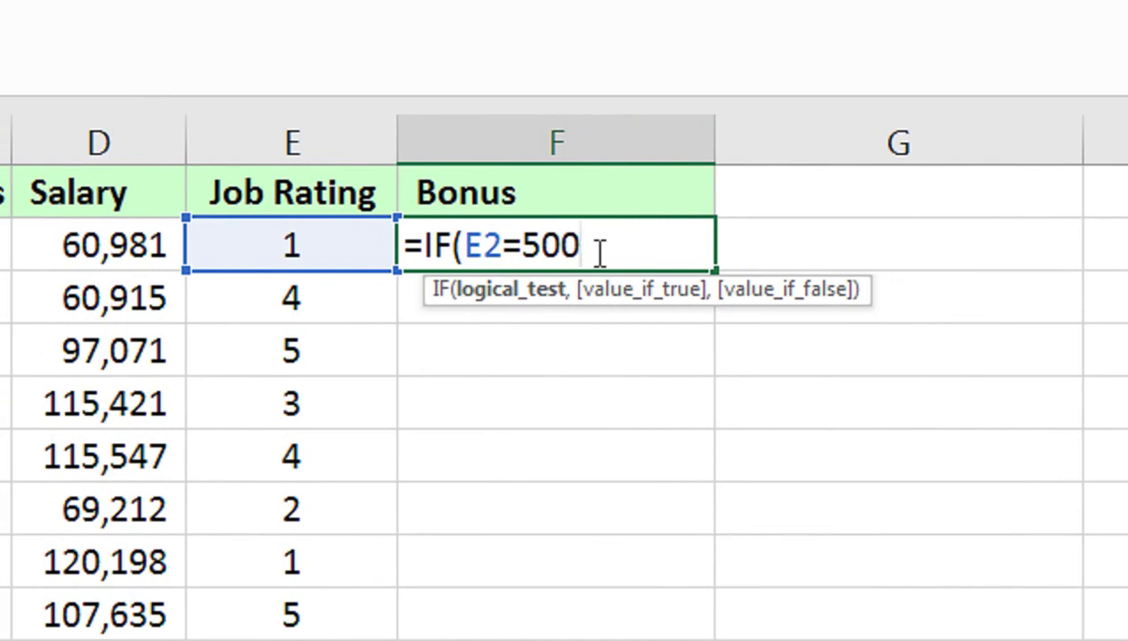
text(,)
key(BackSpace)
key(BackSpace)
key(BackSpace)
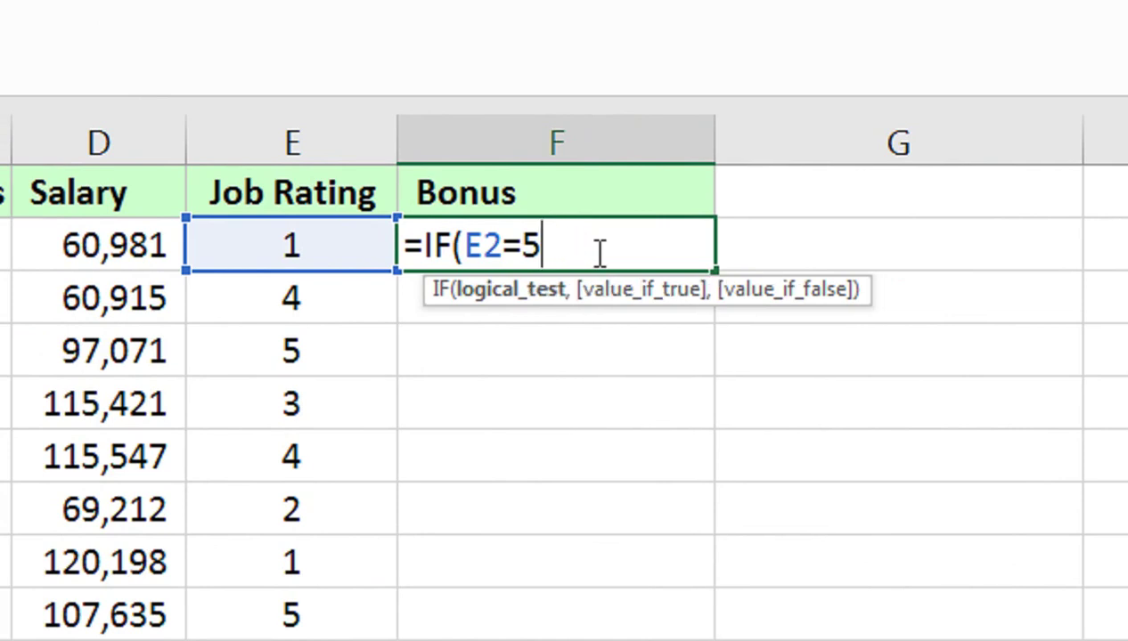
text(,)
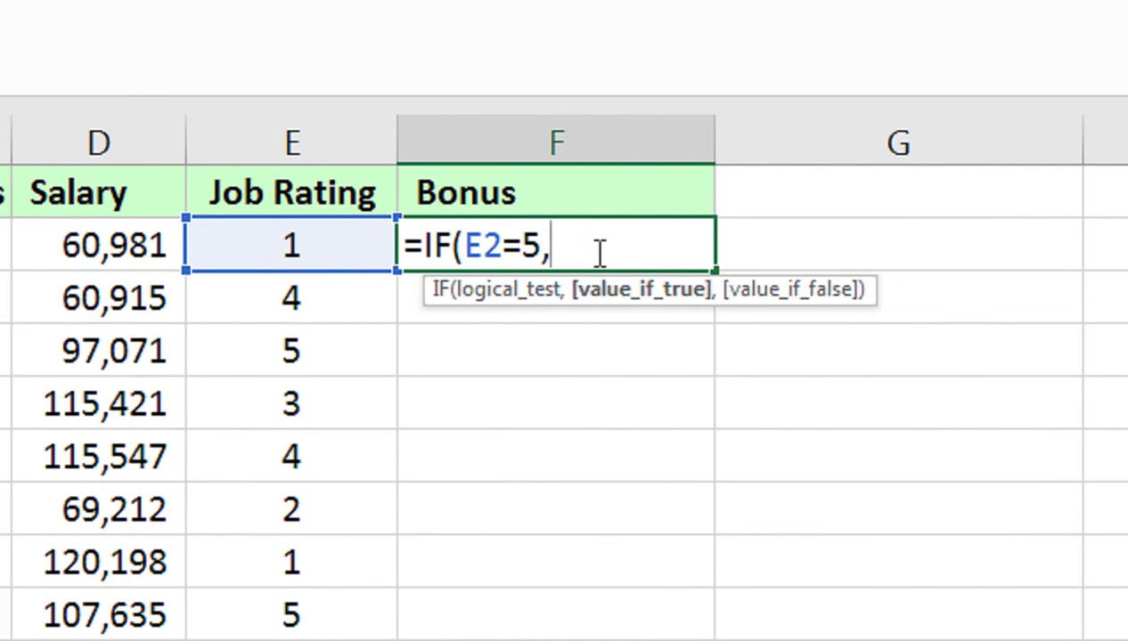
text(500,0))
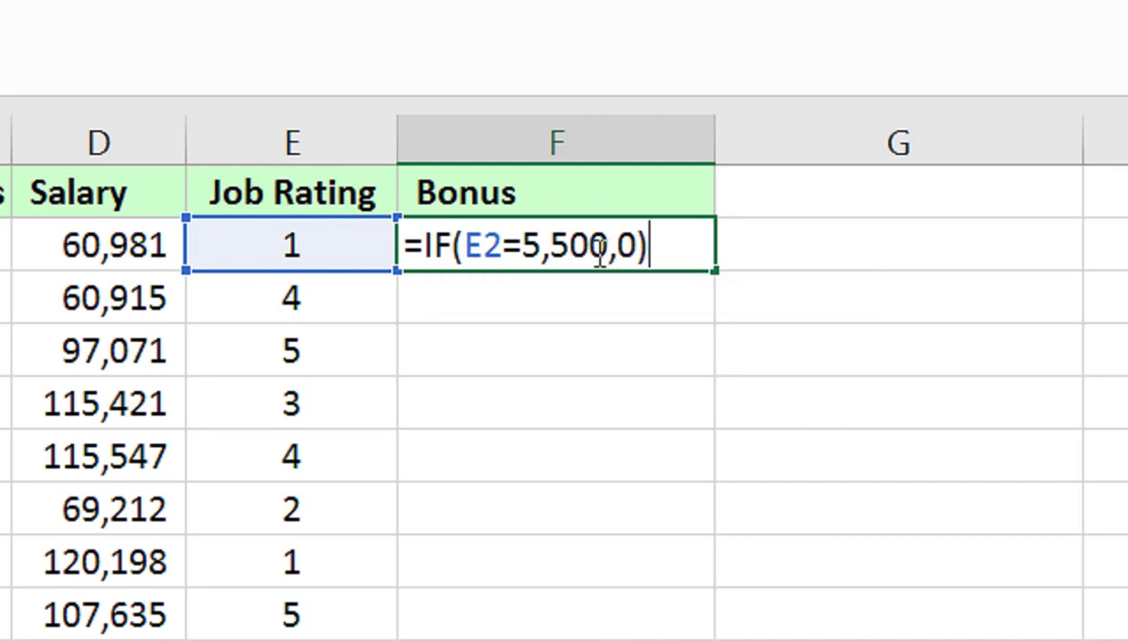
key(Return)
click(595, 252)
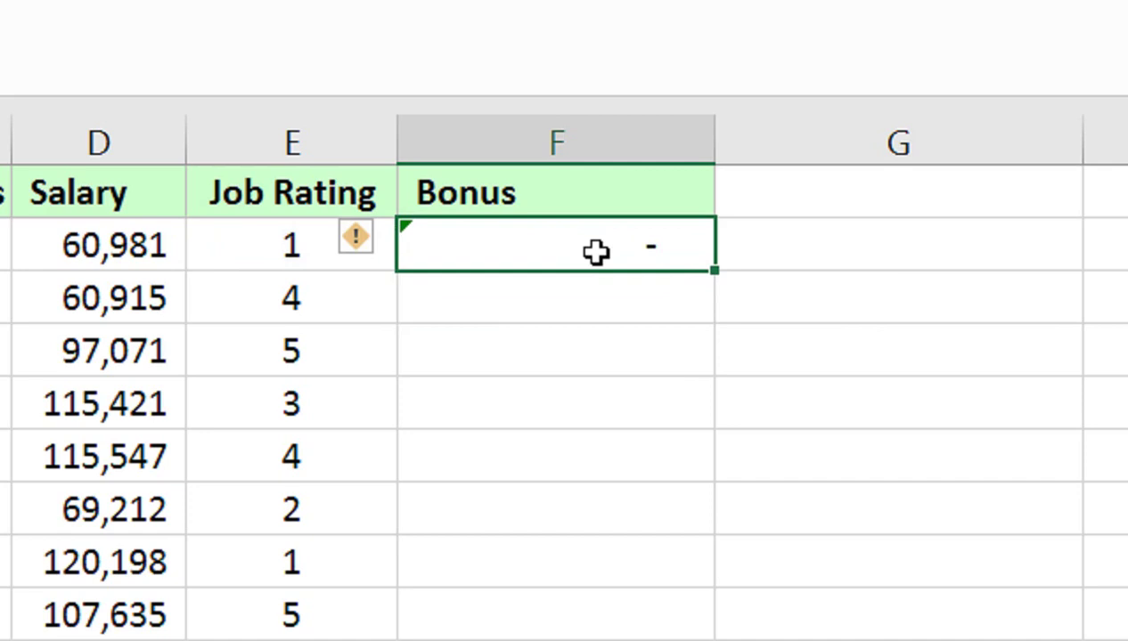
Fill the bonus formula down column F and reopen F2's formula.
double_click(718, 277)
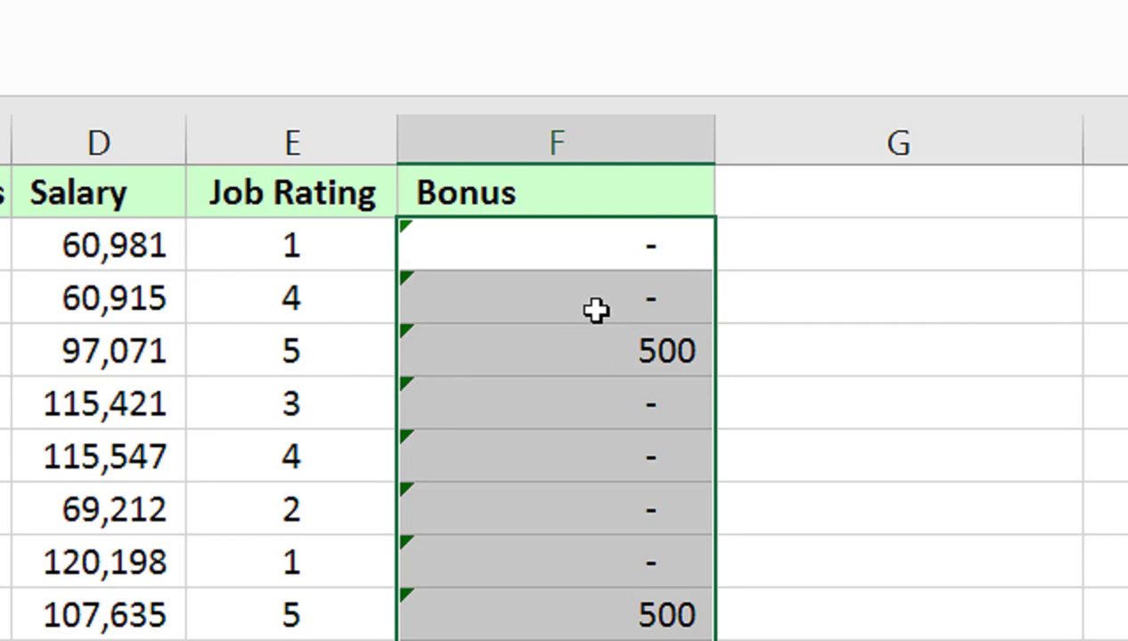
click(592, 252)
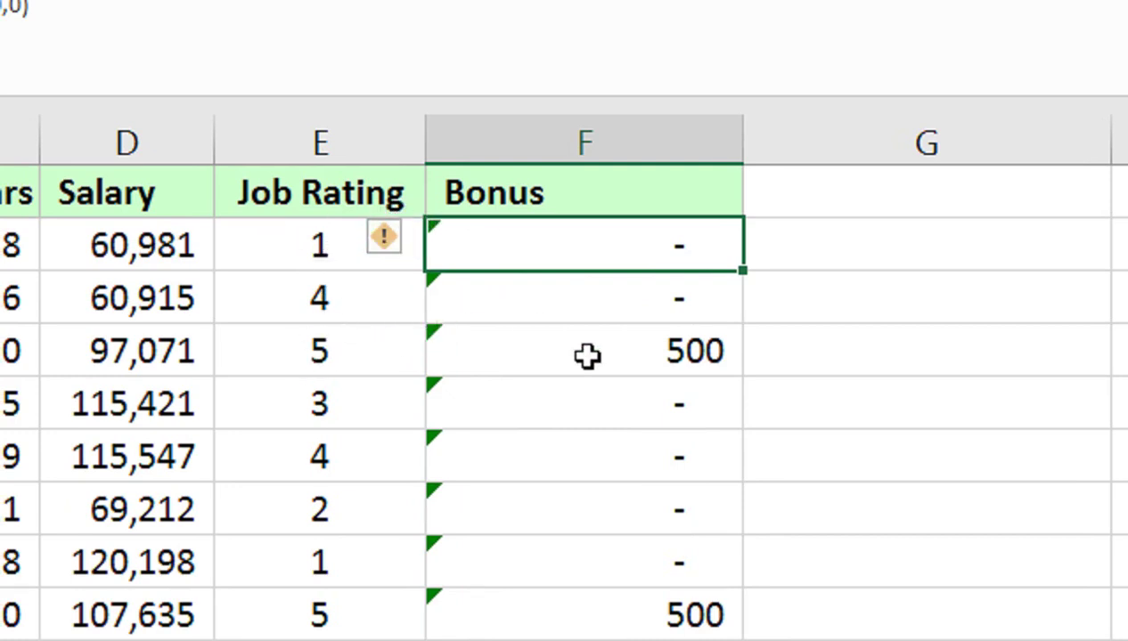
double_click(614, 246)
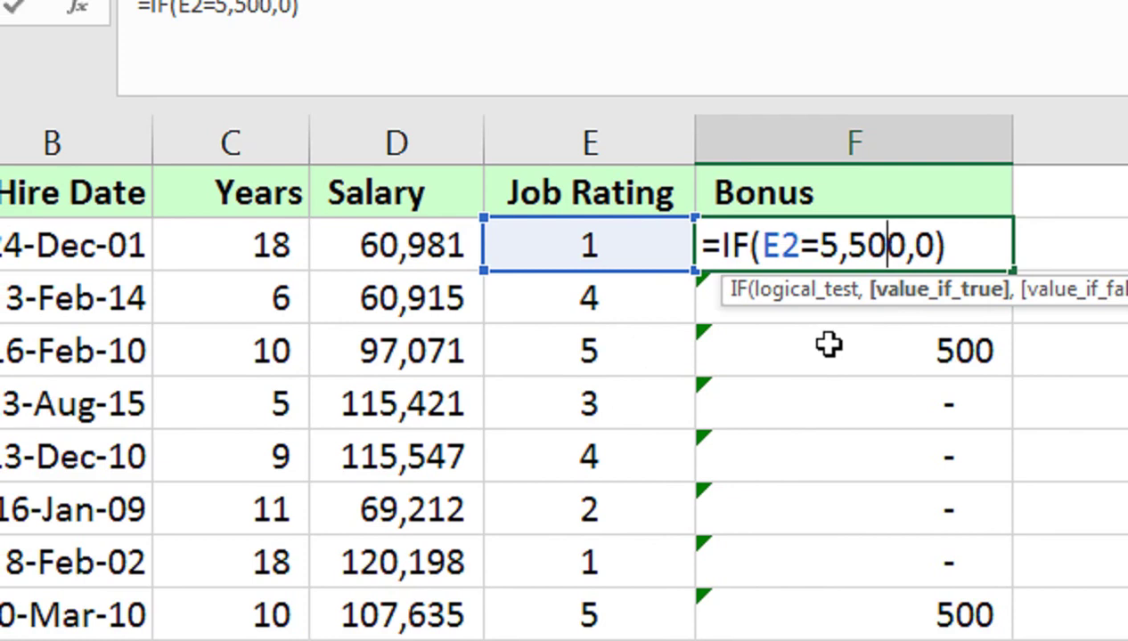
Clear the old Bonus formulas from F2 down to the end of the data.
key(Return)
key(Up)
key(ctrl+shift+Down)
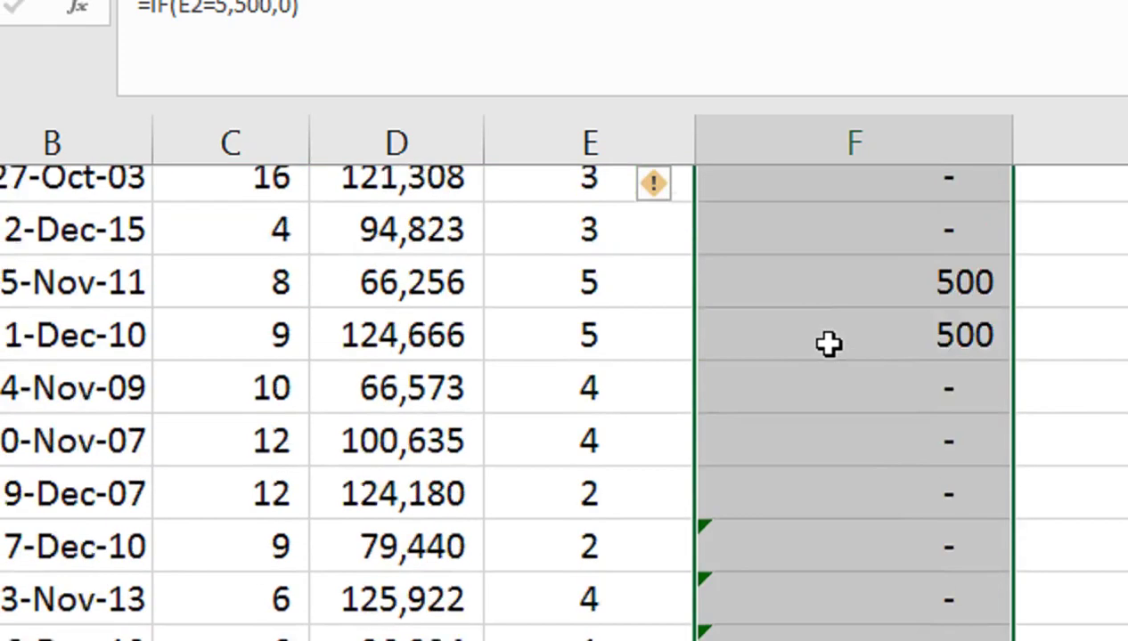
key(Delete)
key(ctrl+BackSpace)
key(Up)
key(Down)
Enter =IF(AND(C2>=10,E2=5),"500",0) in F2 and copy it down the Bonus column.
text(=)
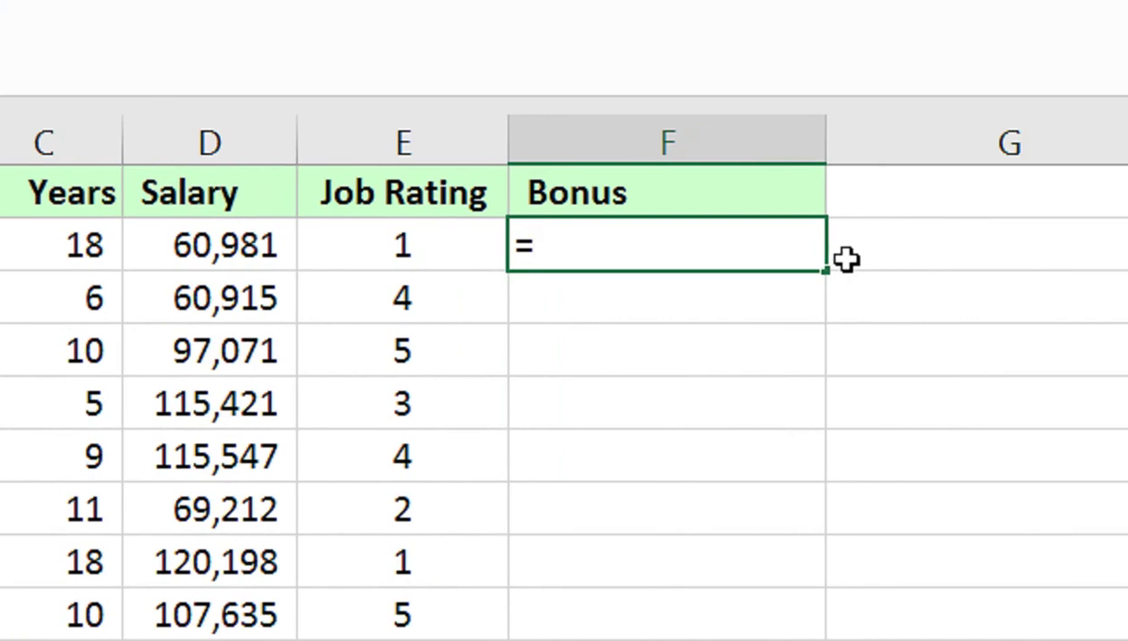
text(IF)
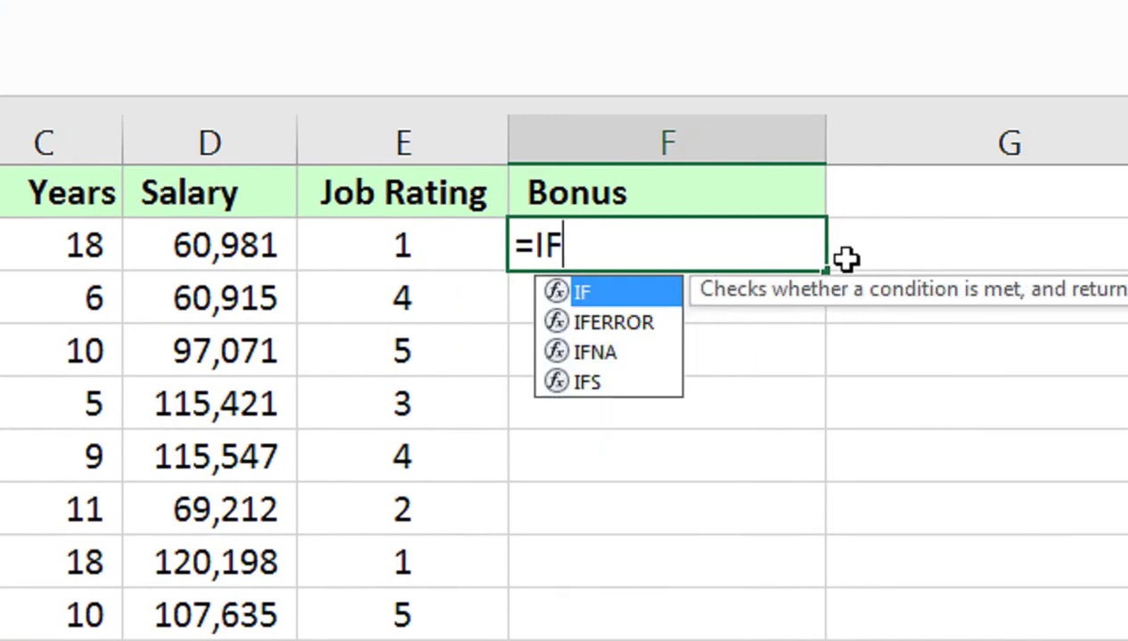
text(()
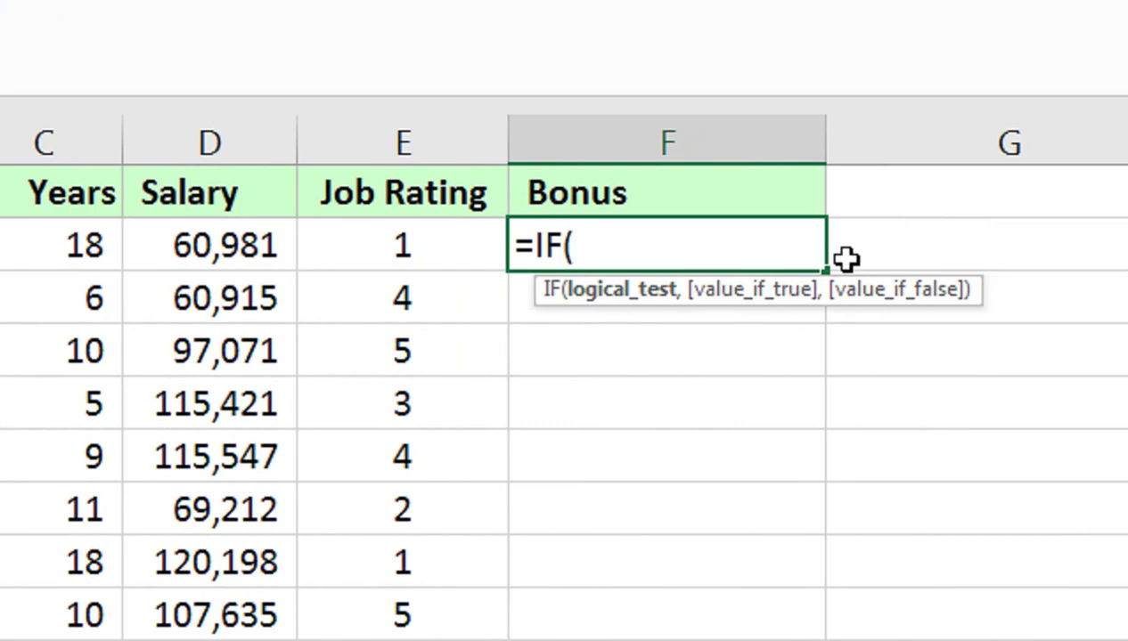
text(AND()
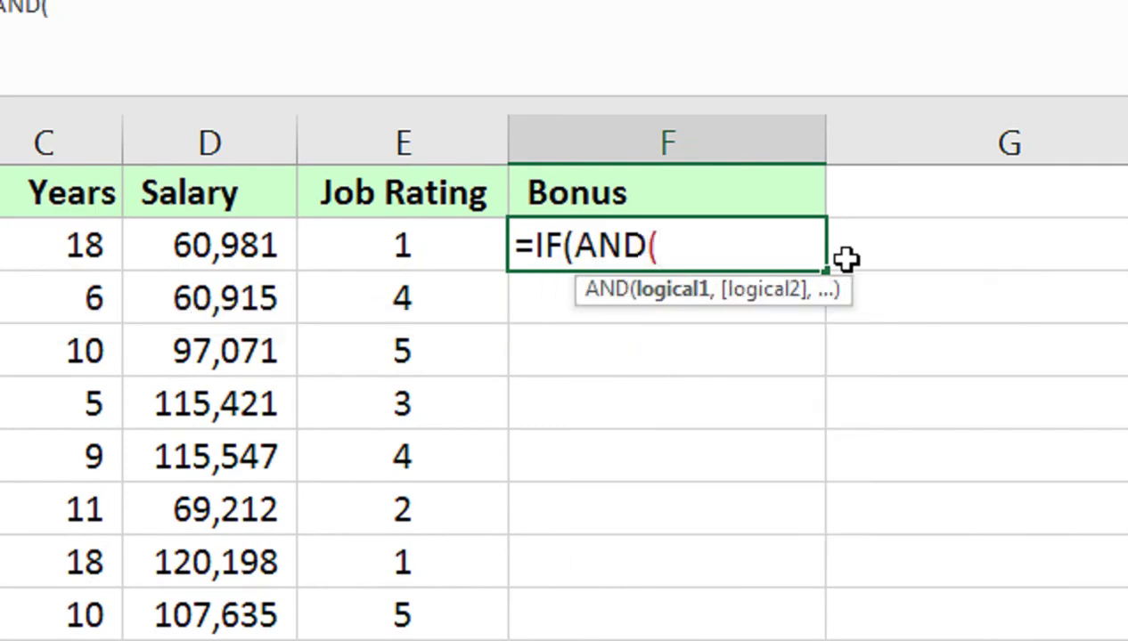
key(Left)
key(Left)
key(Left)
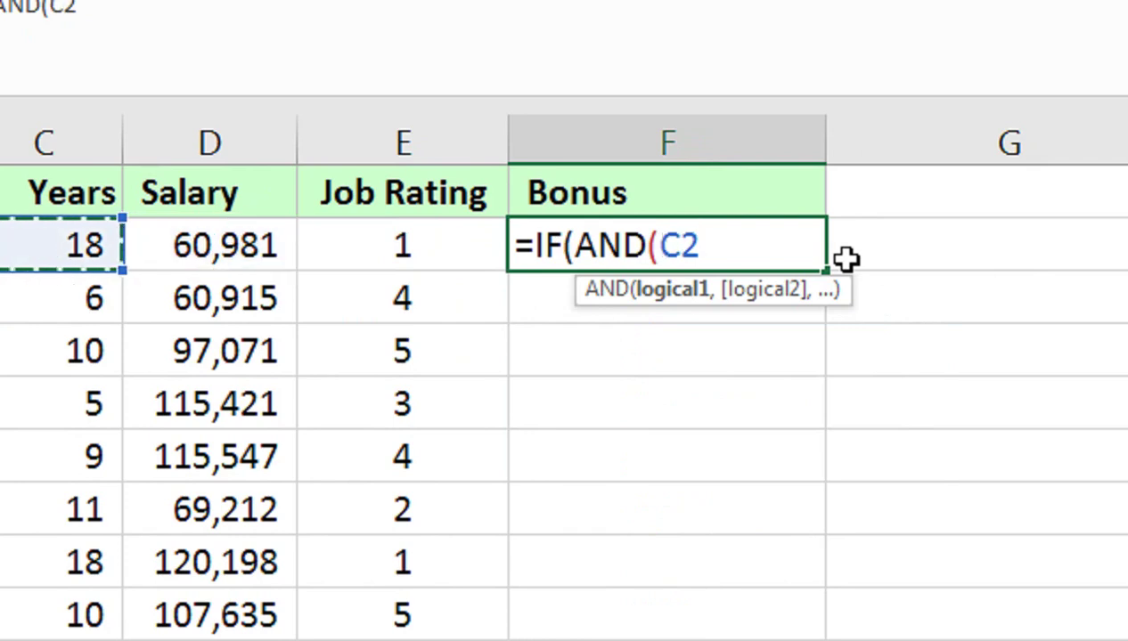
text(>=10)
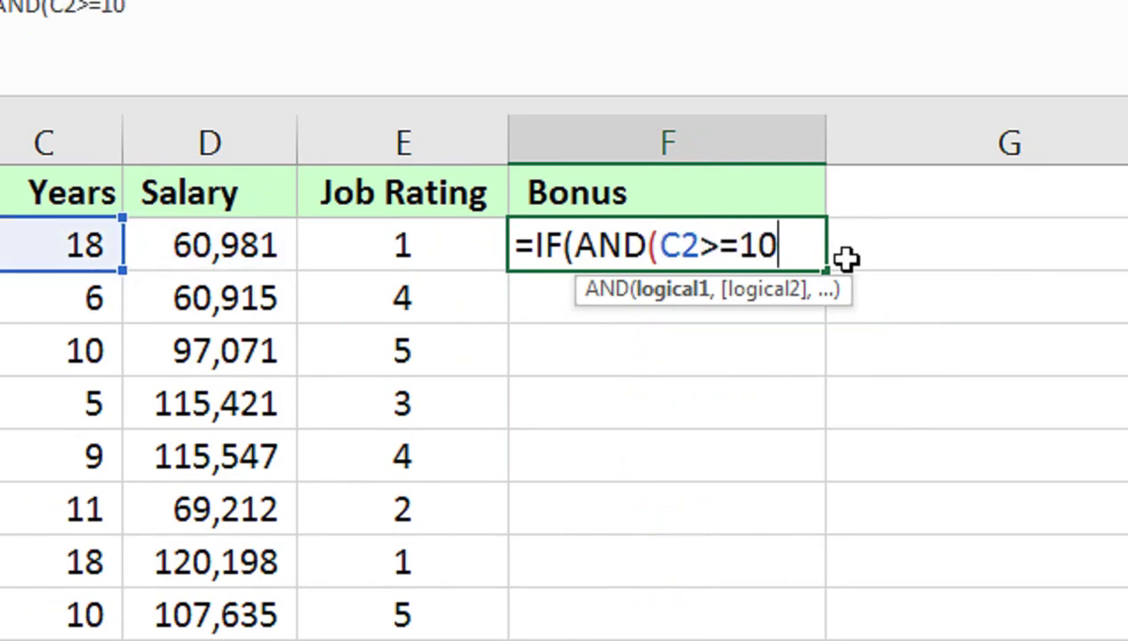
text(,)
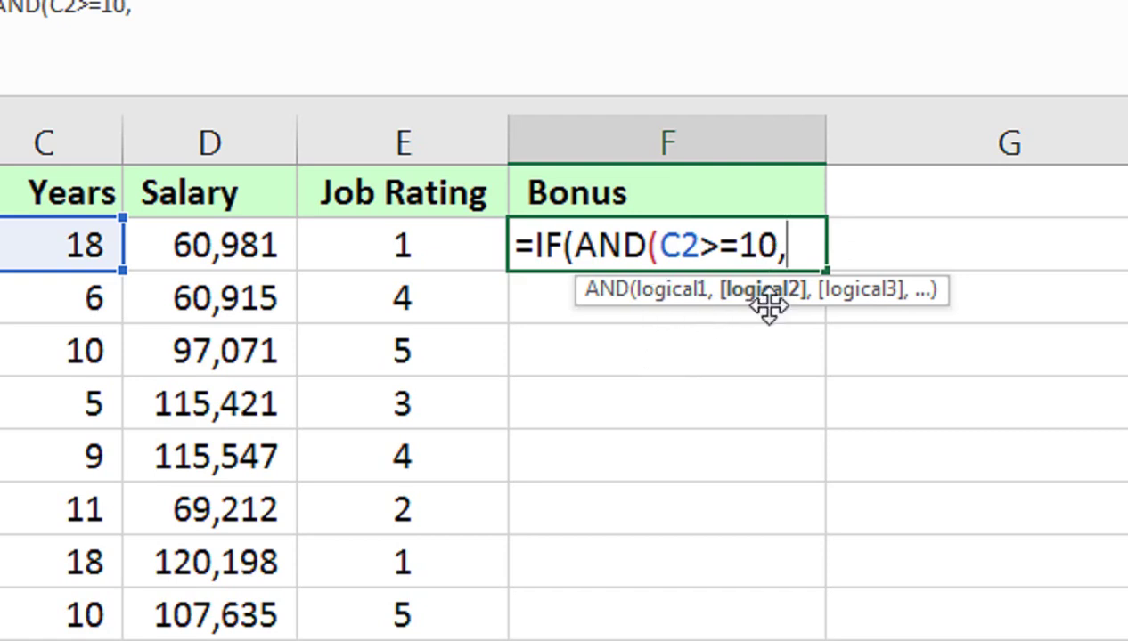
click(438, 237)
text(=5)
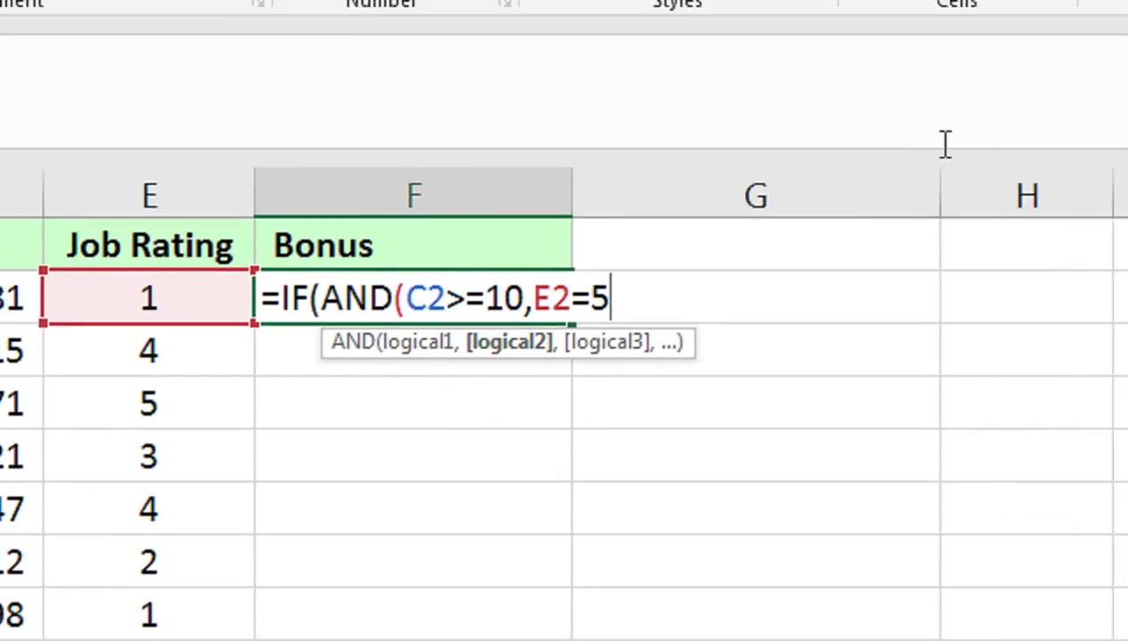
text())
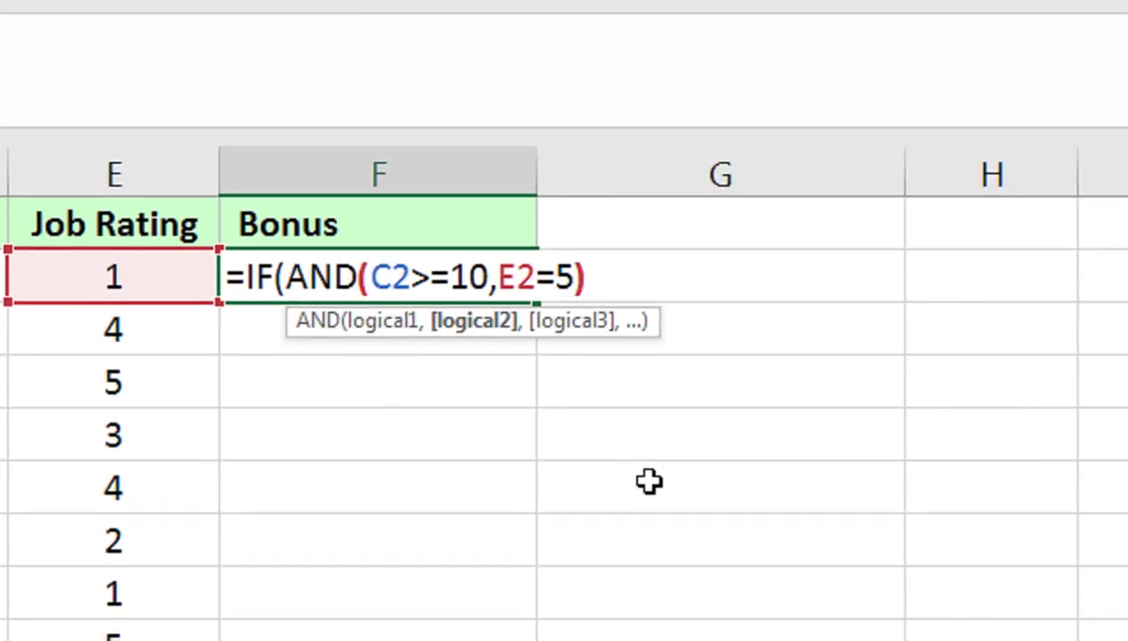
text(,)
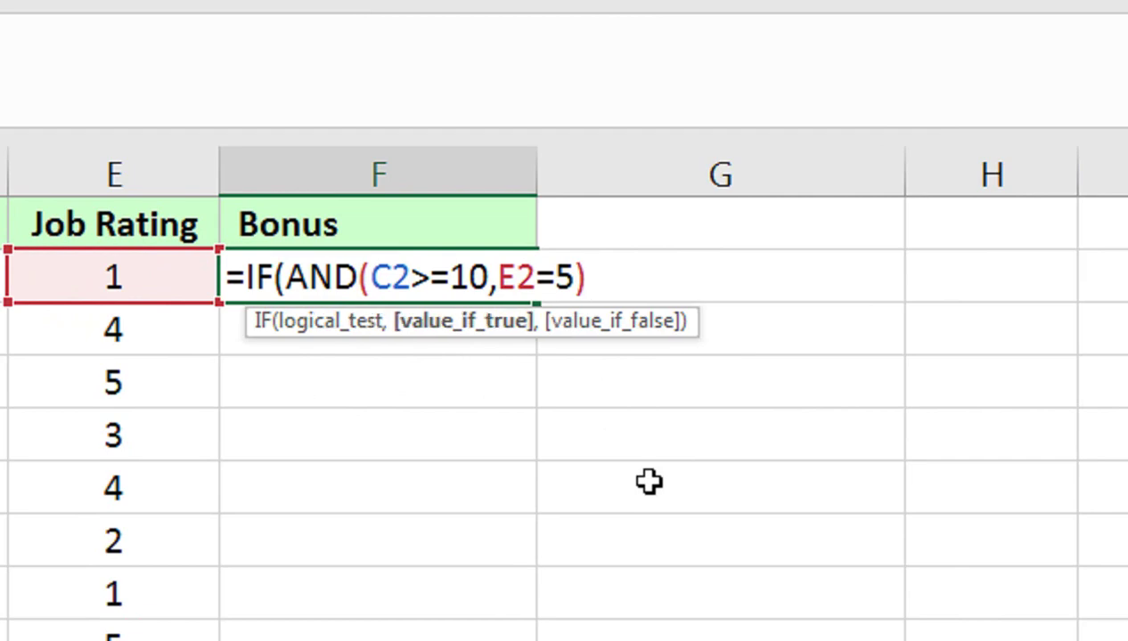
text(")
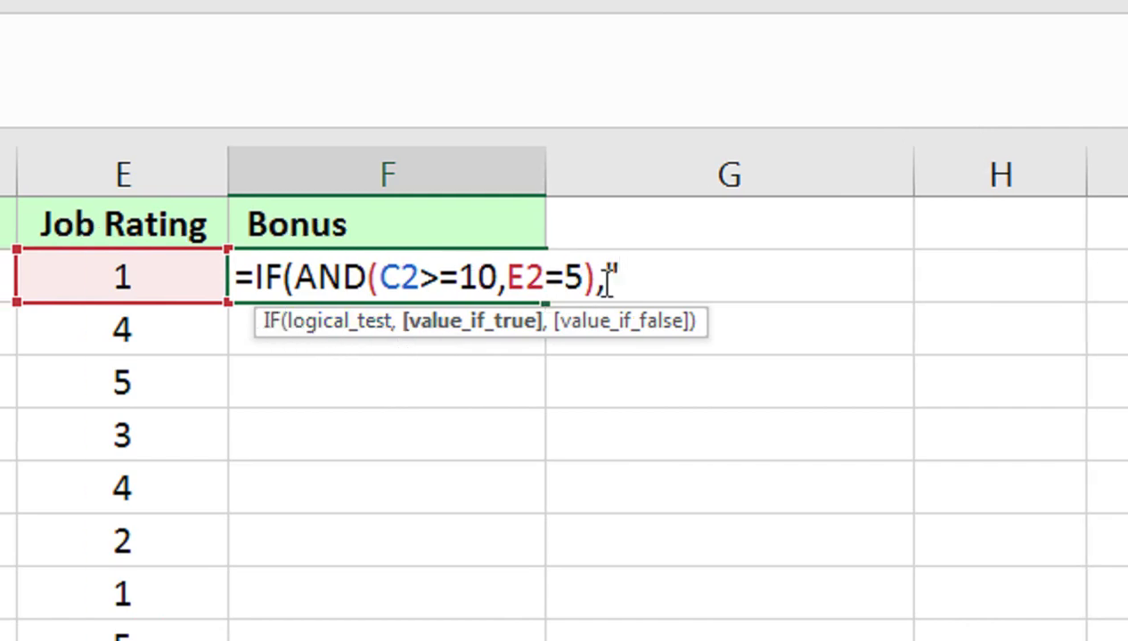
text(500)
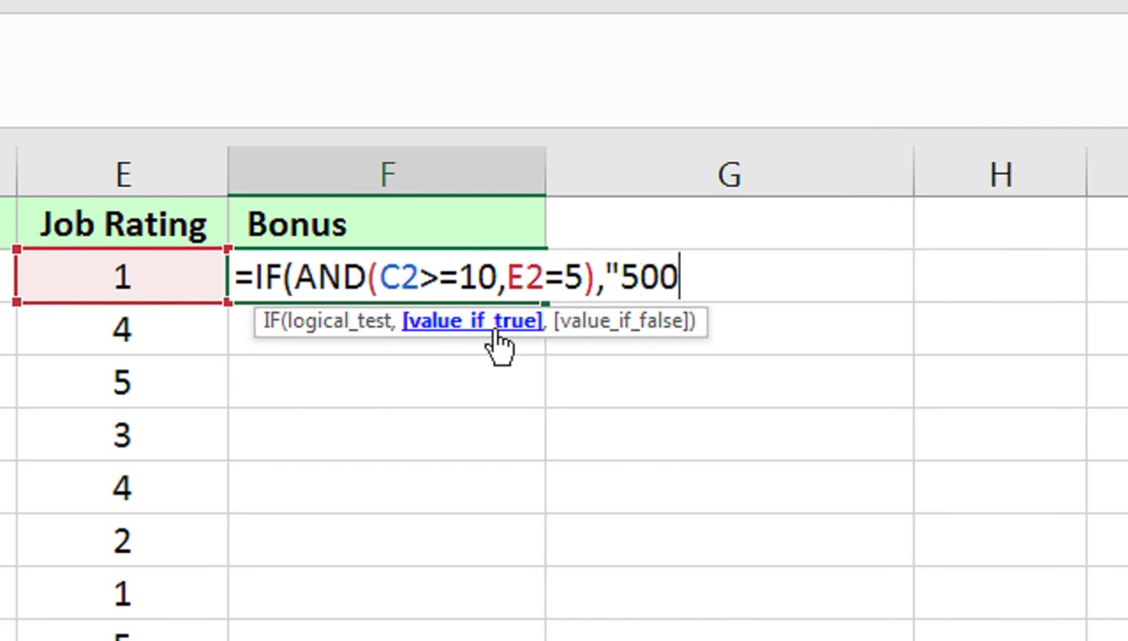
text(")
text(,)
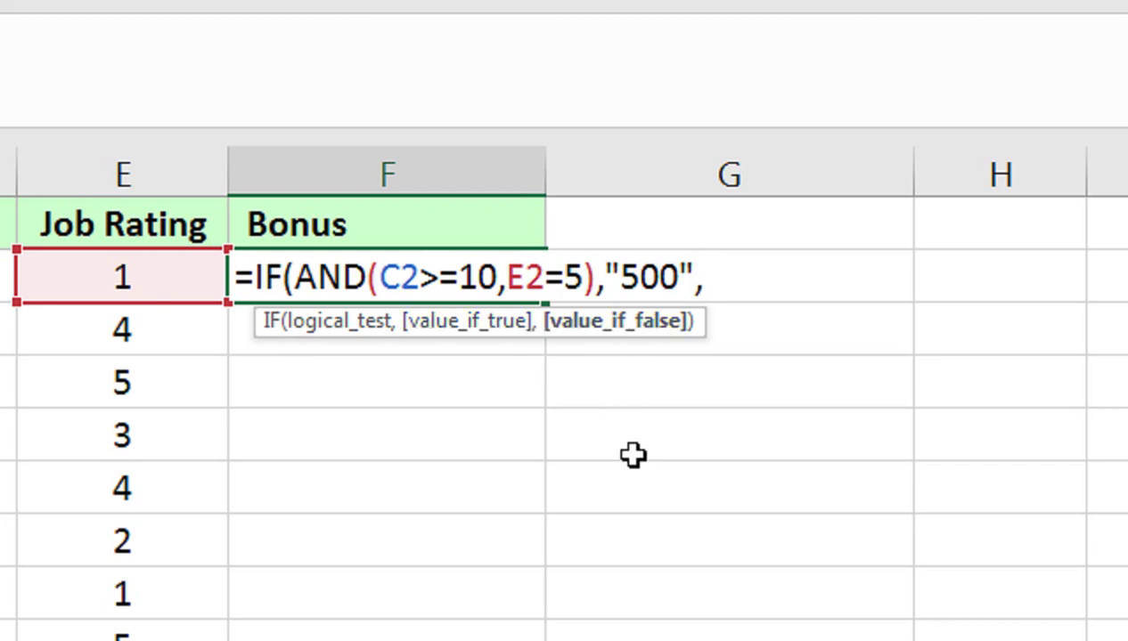
text(0)
text())
key(Return)
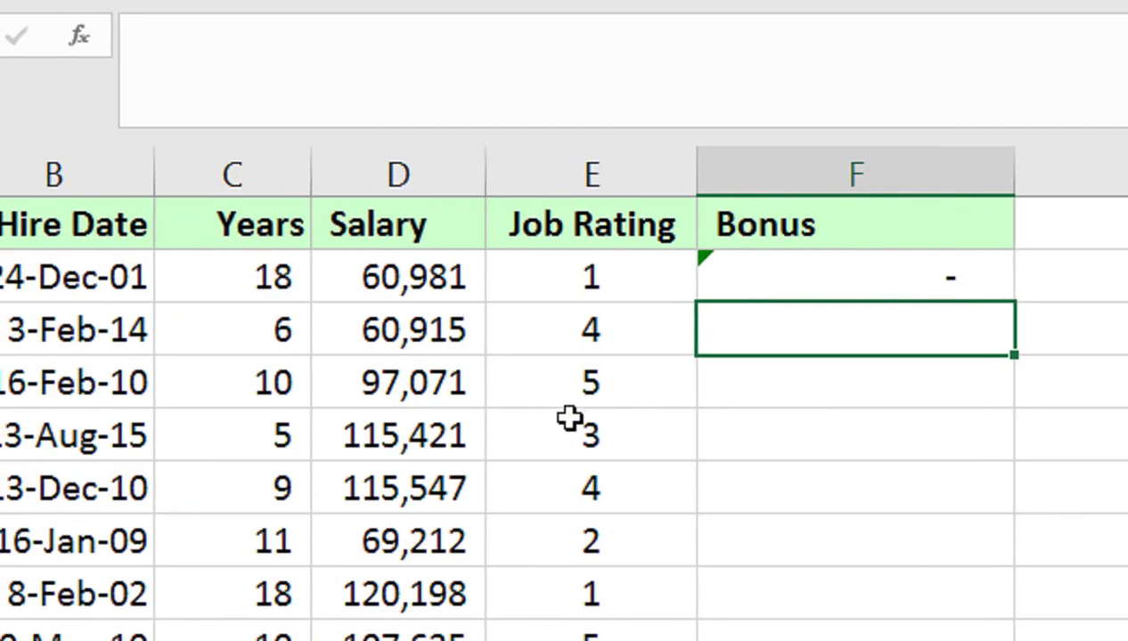
click(785, 276)
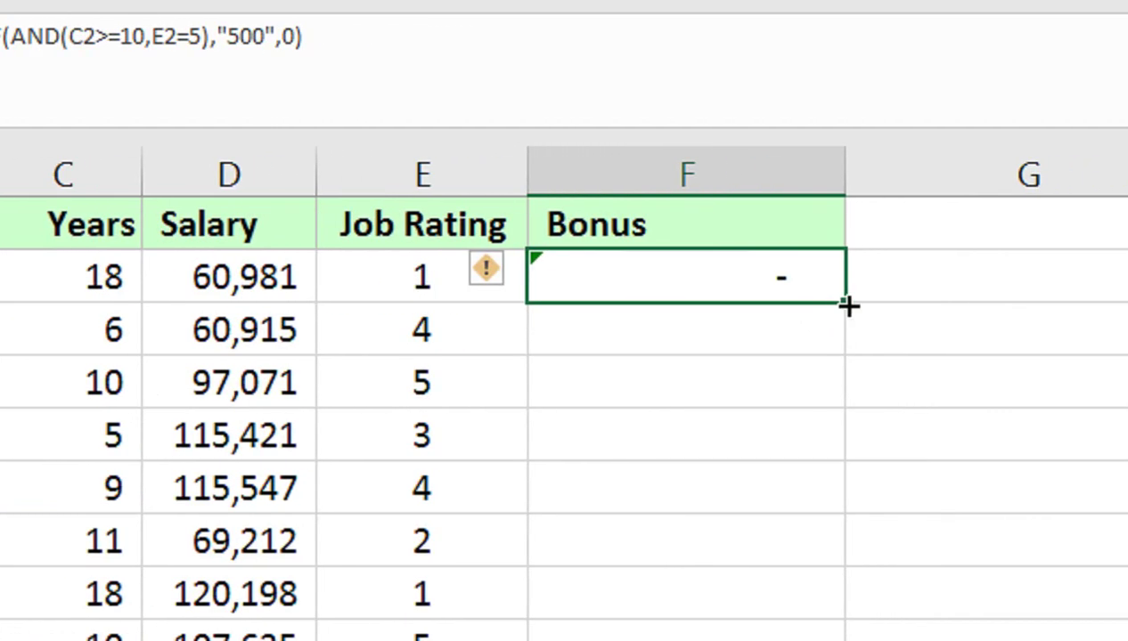
double_click(845, 304)
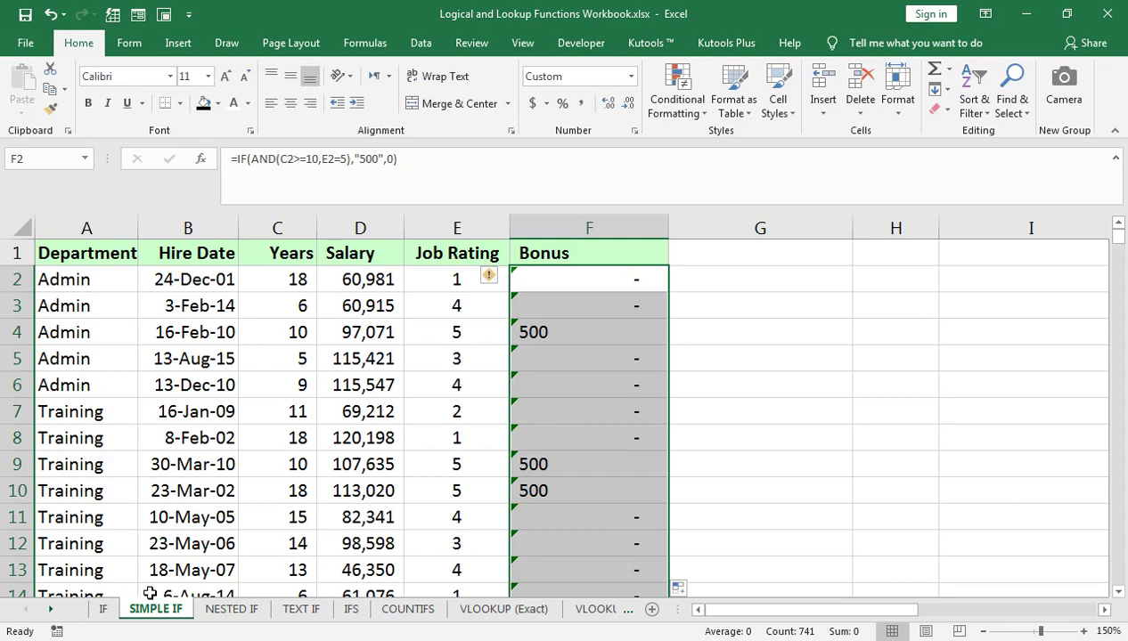
Move to the NESTED IF sheet with its empty Bonus column.
click(234, 609)
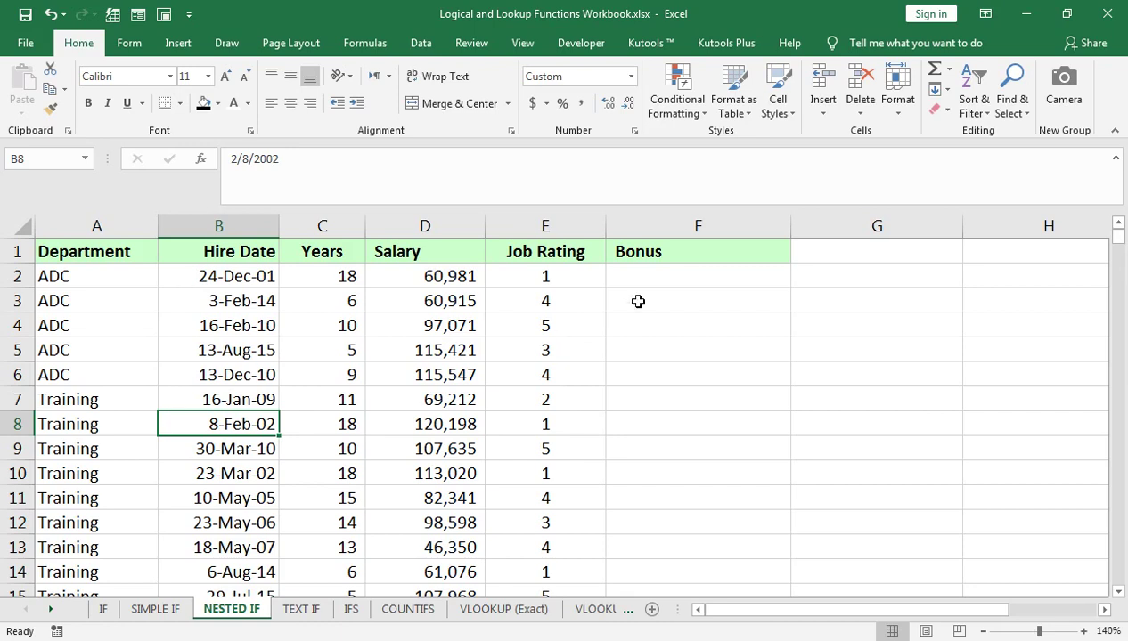
Begin F2's nested formula =IF(E2=5,500,IF( paying 500 for rating 5.
click(677, 270)
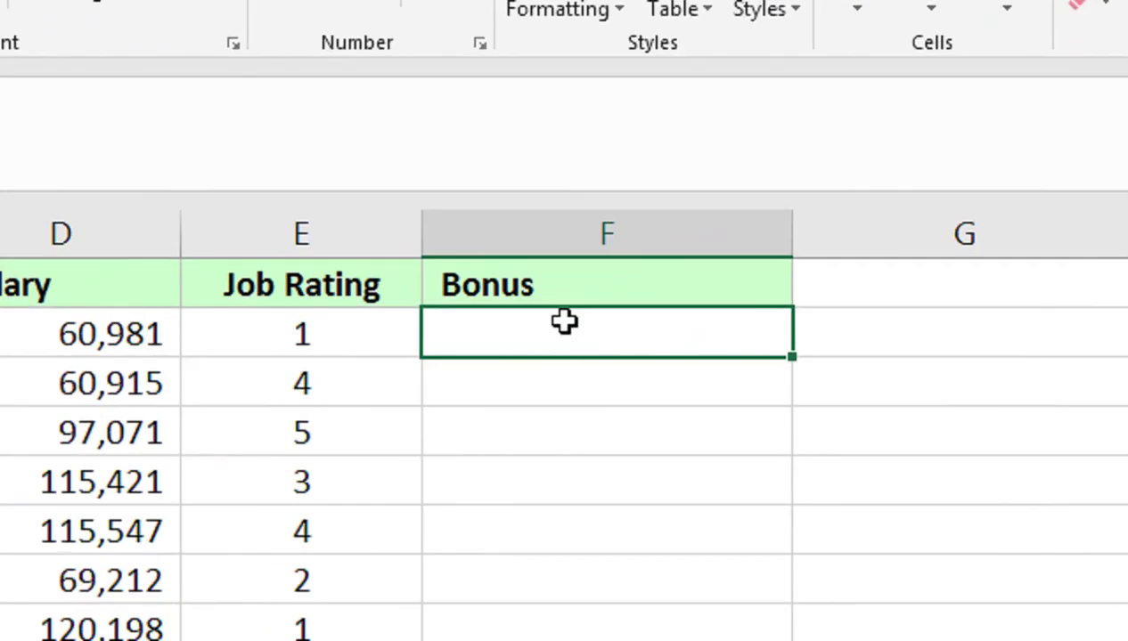
text(=IF()
key(Left)
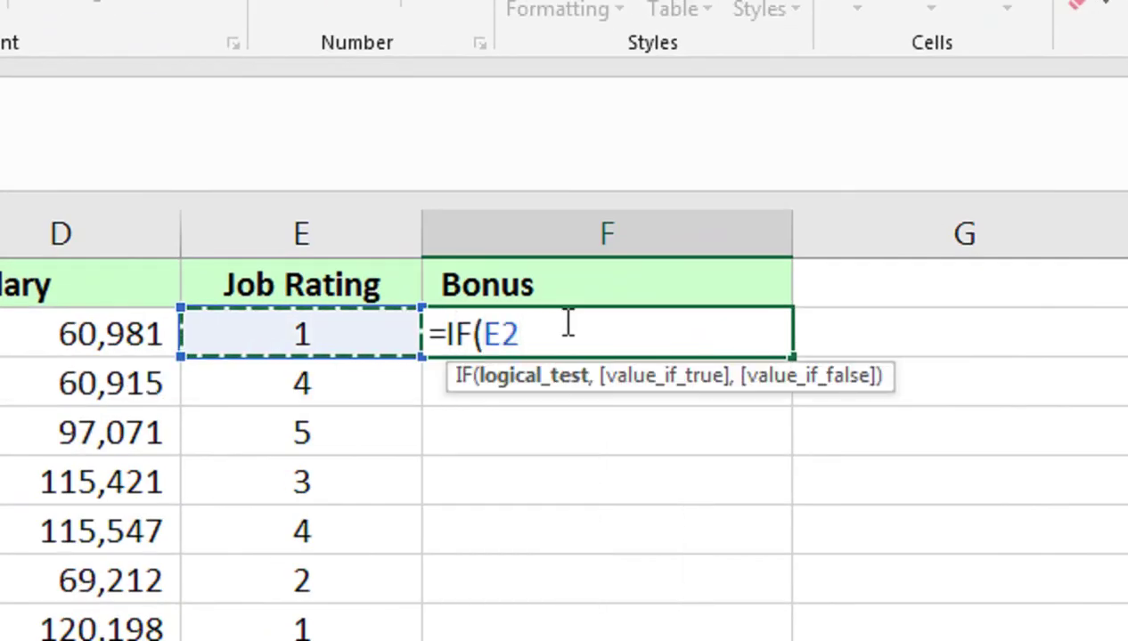
text(=5)
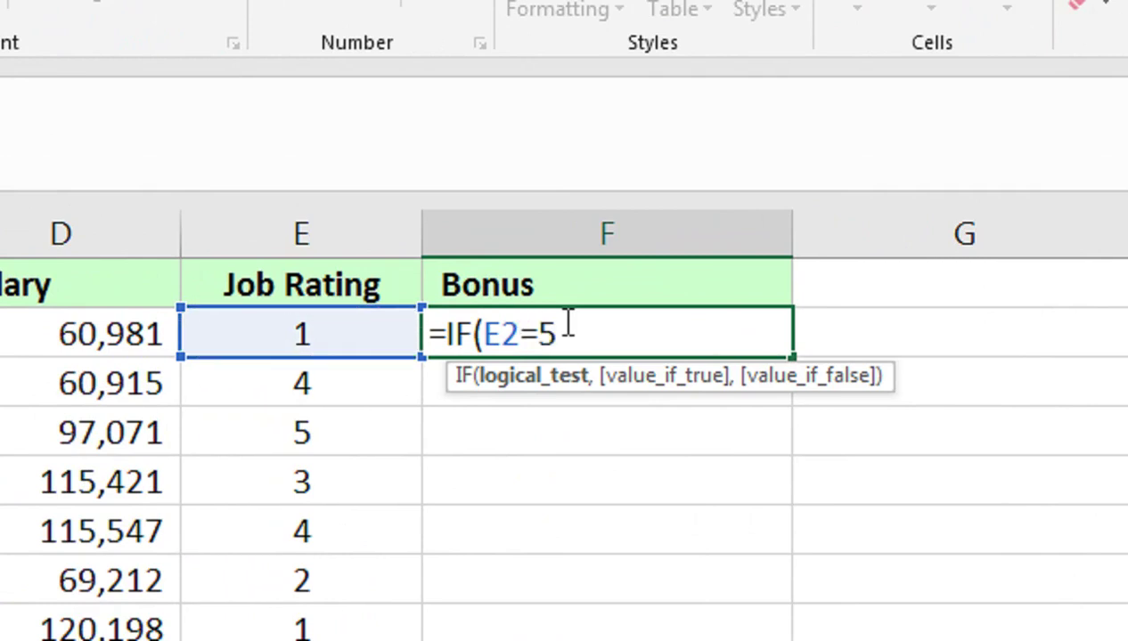
text(,500,)
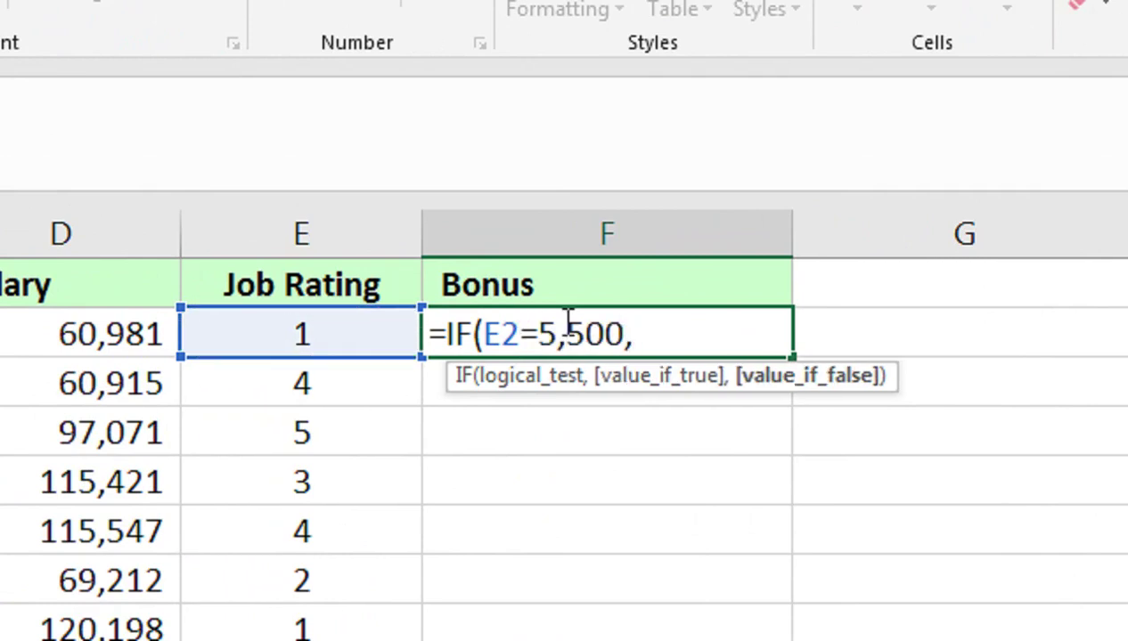
text(IF()
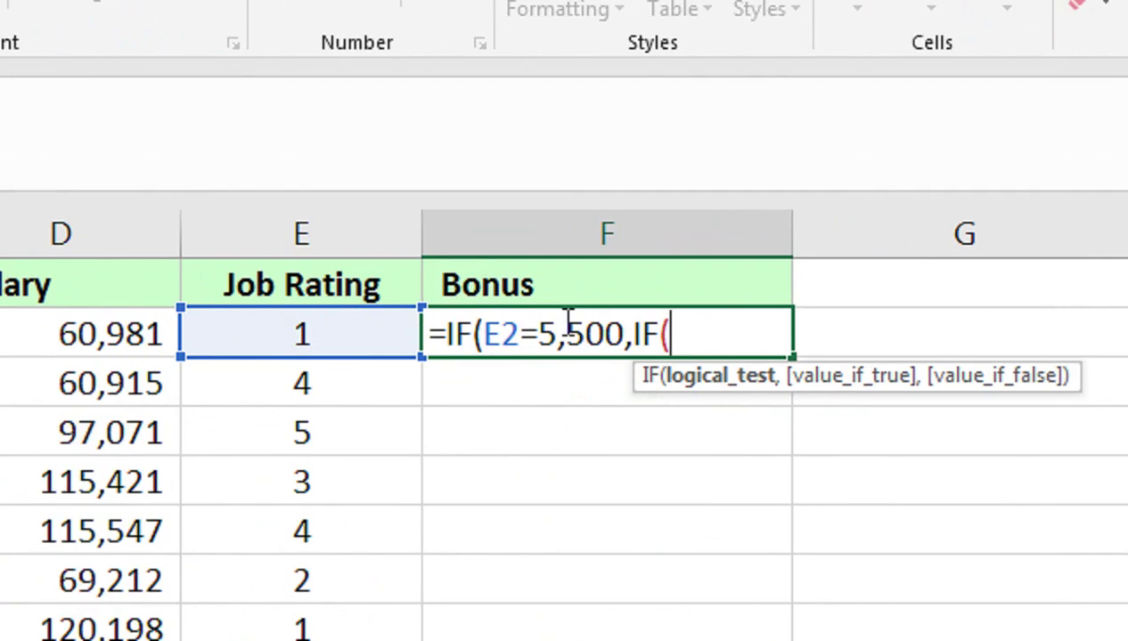
click(624, 335)
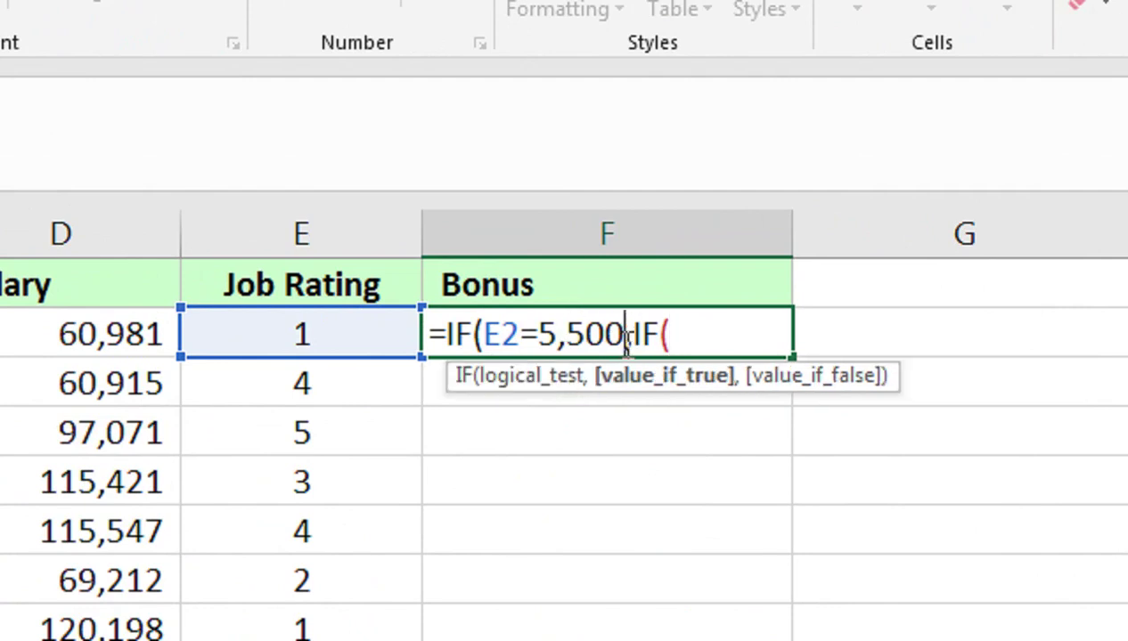
click(629, 338)
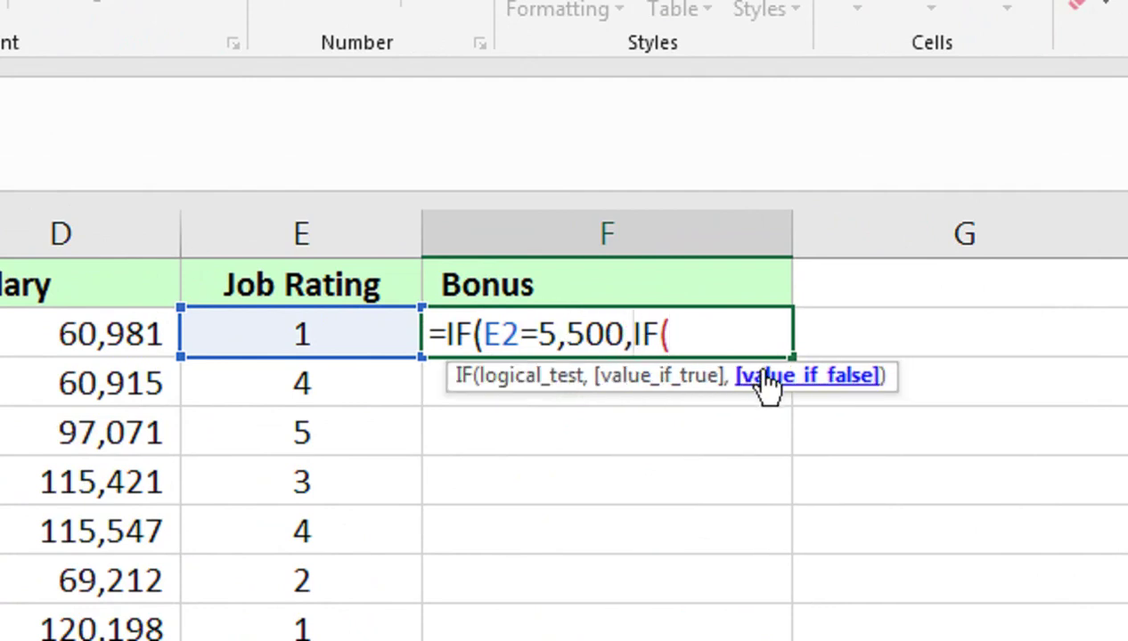
click(738, 335)
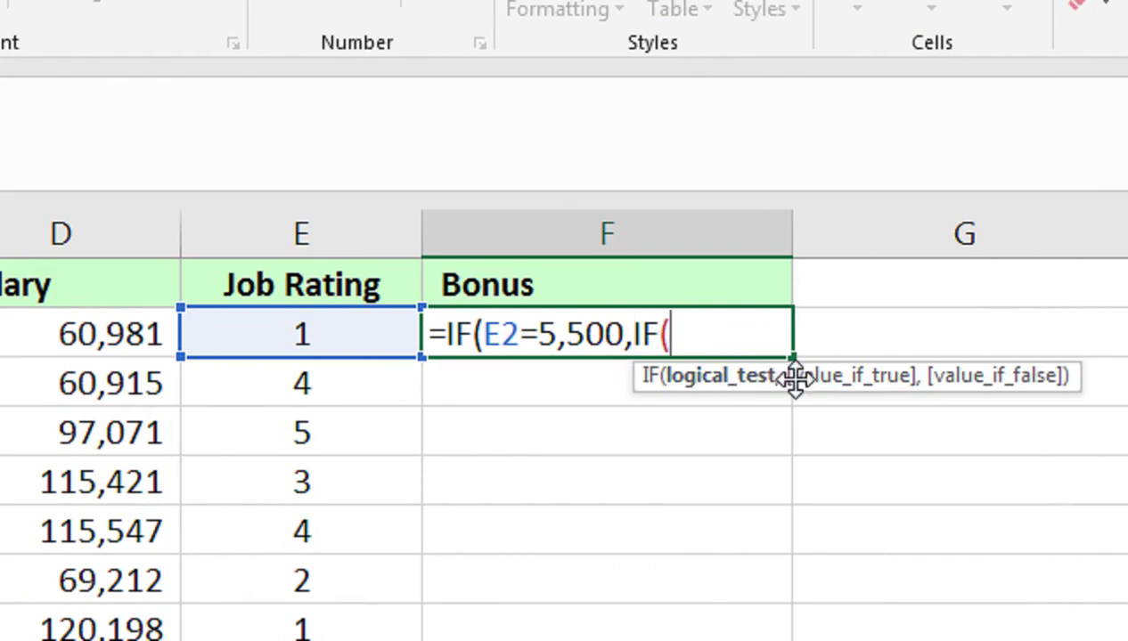
Add tests paying 300 for rating 4, 200 for rating 3, else "No Bonus".
click(319, 343)
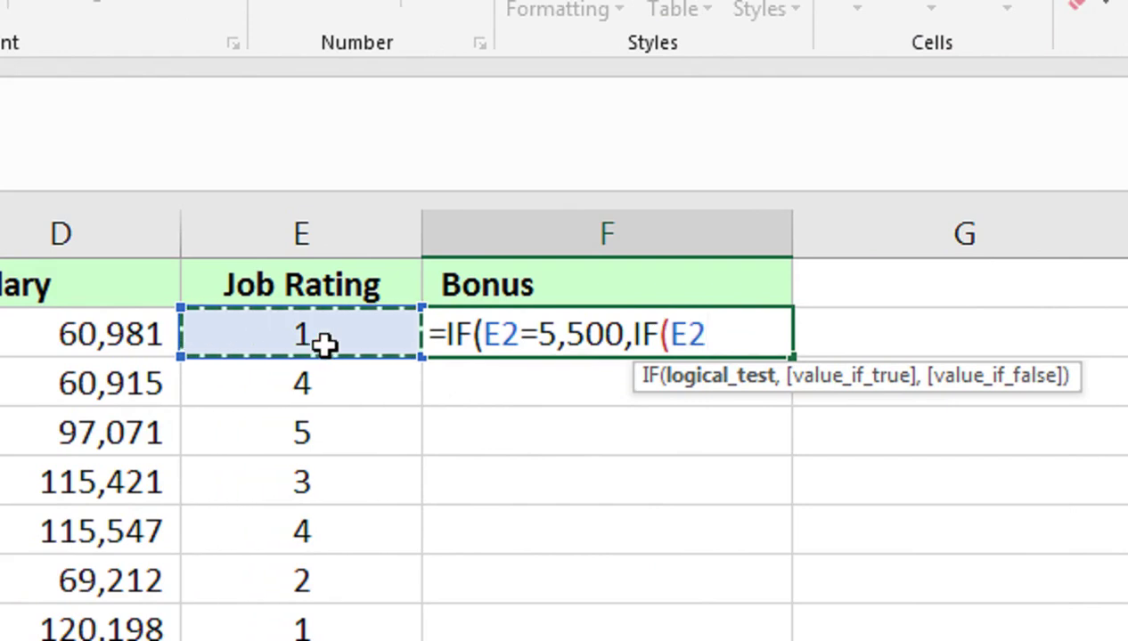
text(=)
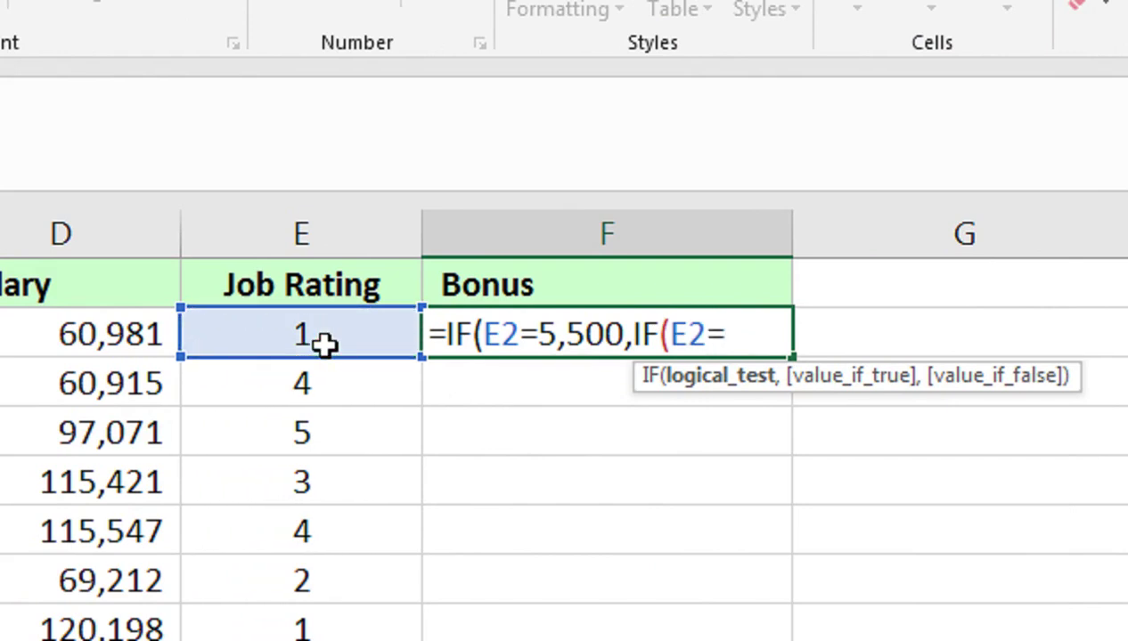
text(4,300)
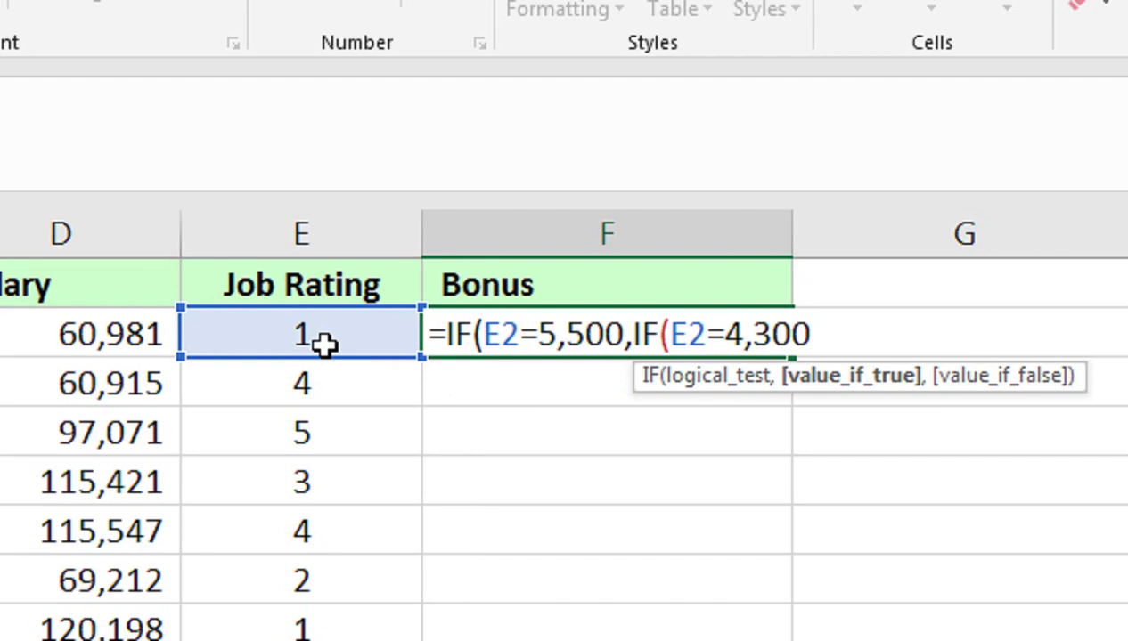
text(,)
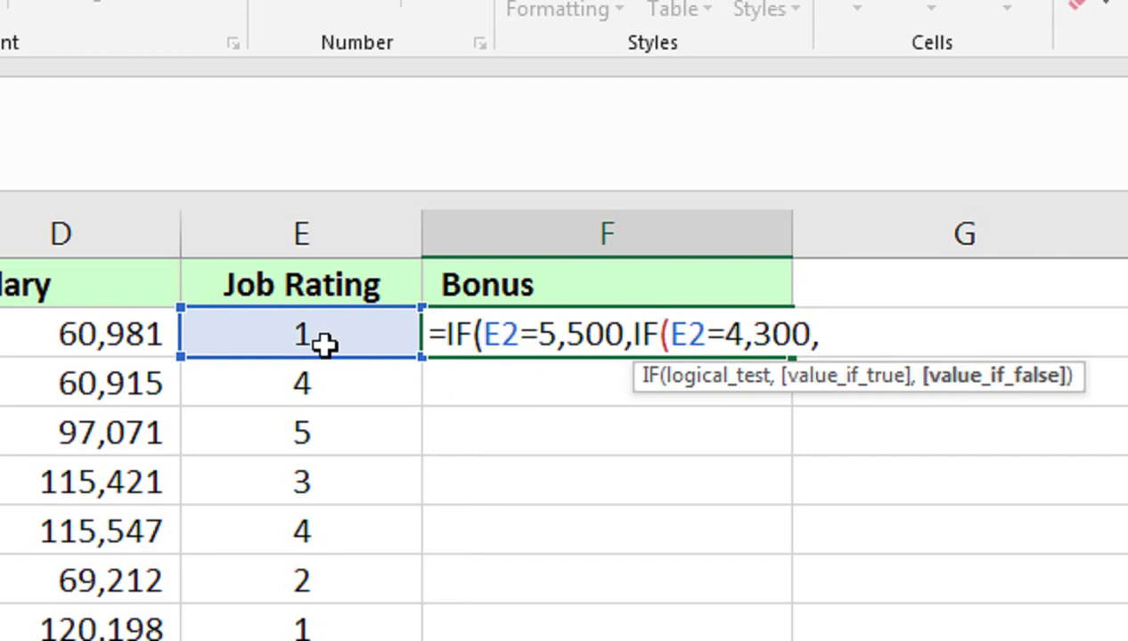
text(I)
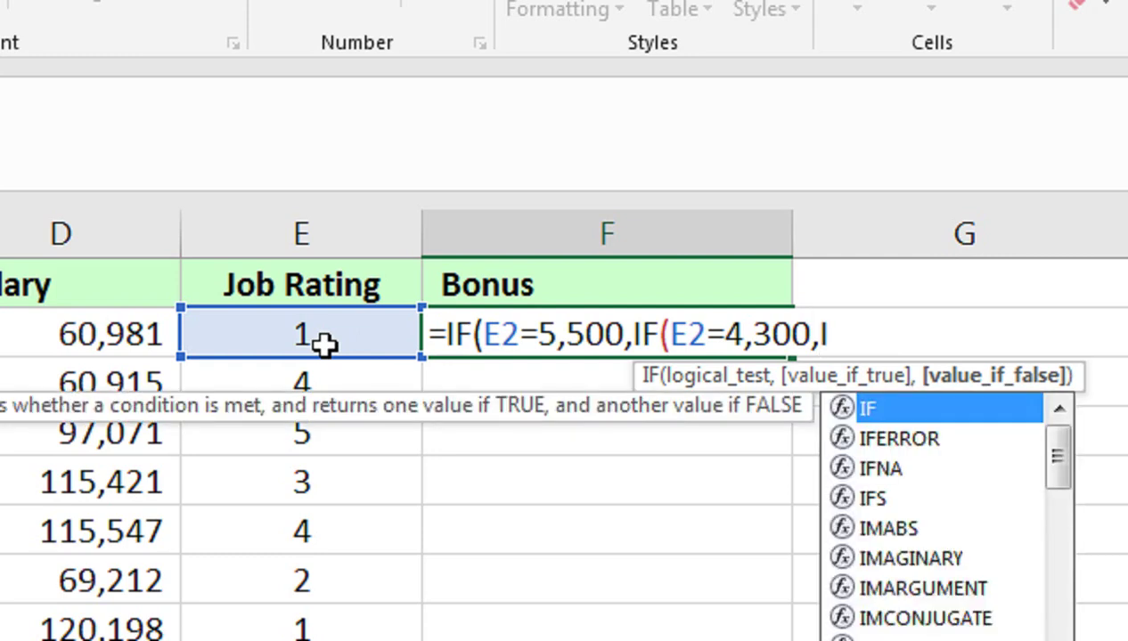
text(F()
click(323, 346)
text(=)
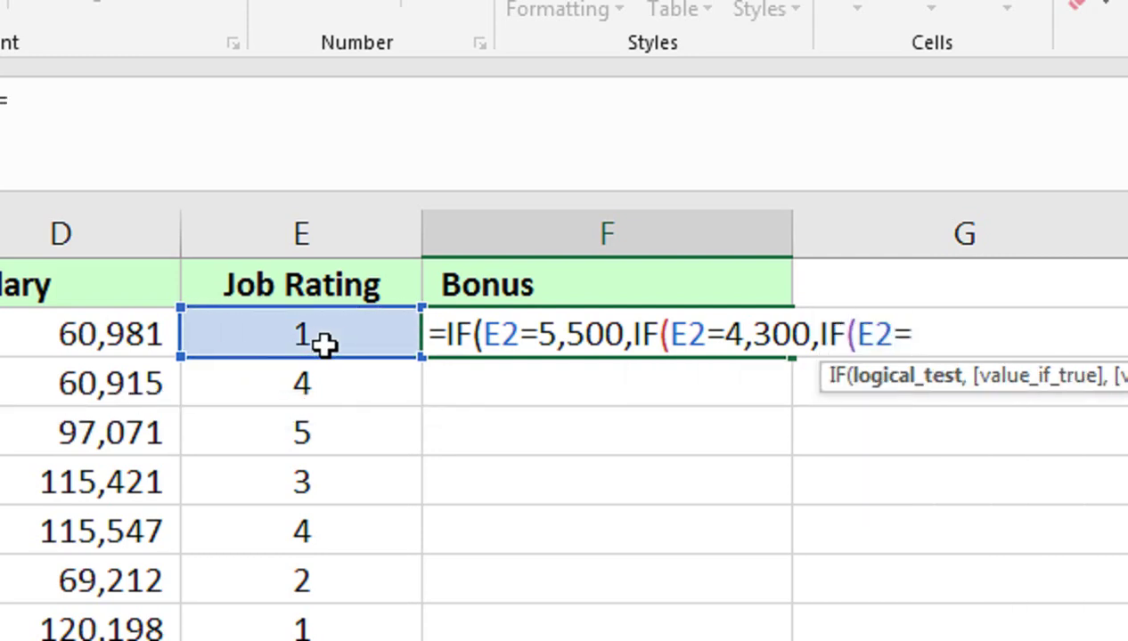
text(3,2)
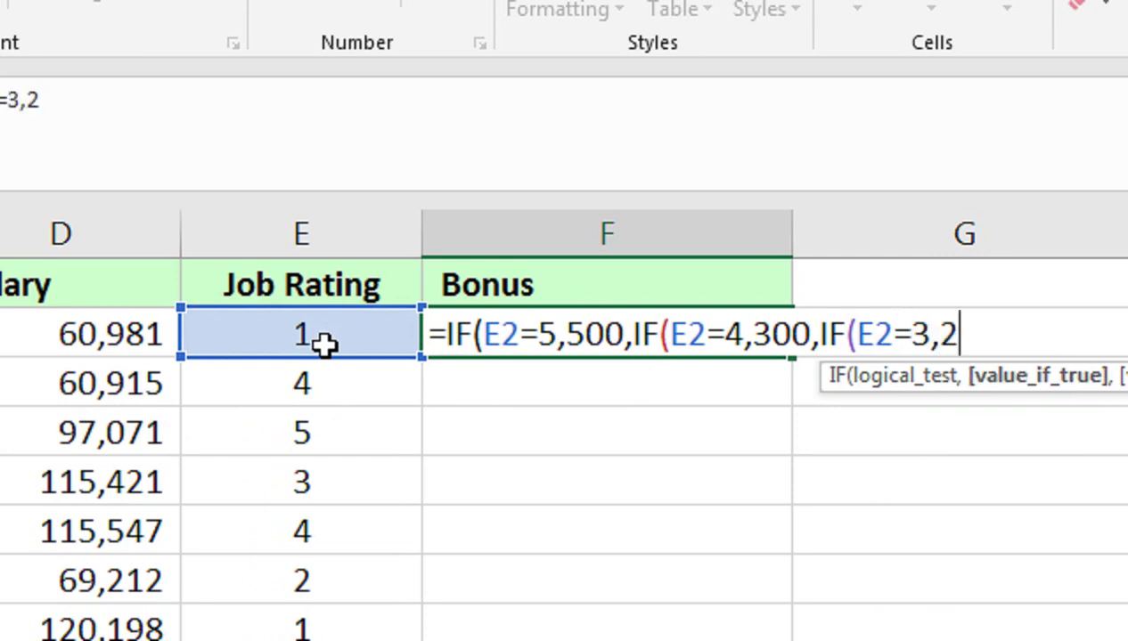
text(00,)
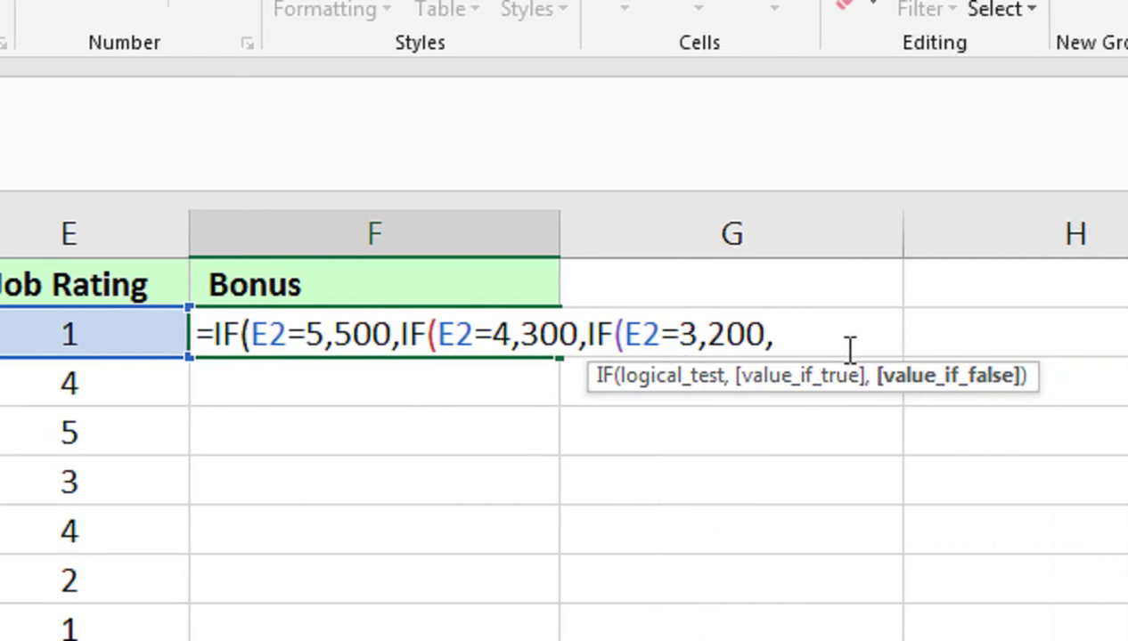
text(")
text(No )
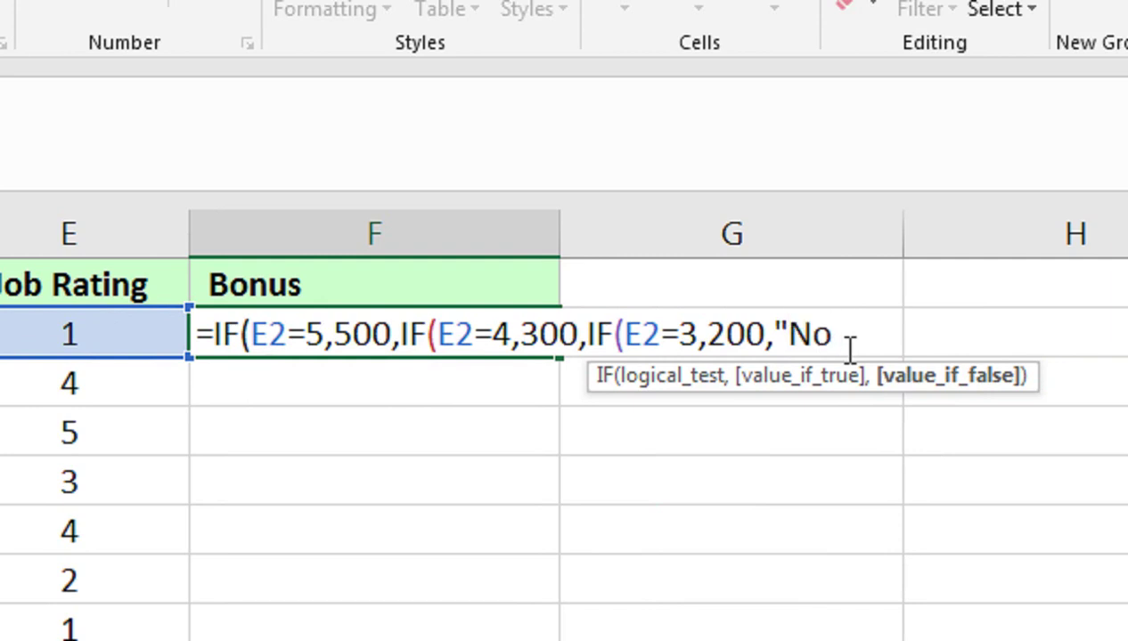
text(Bonus)
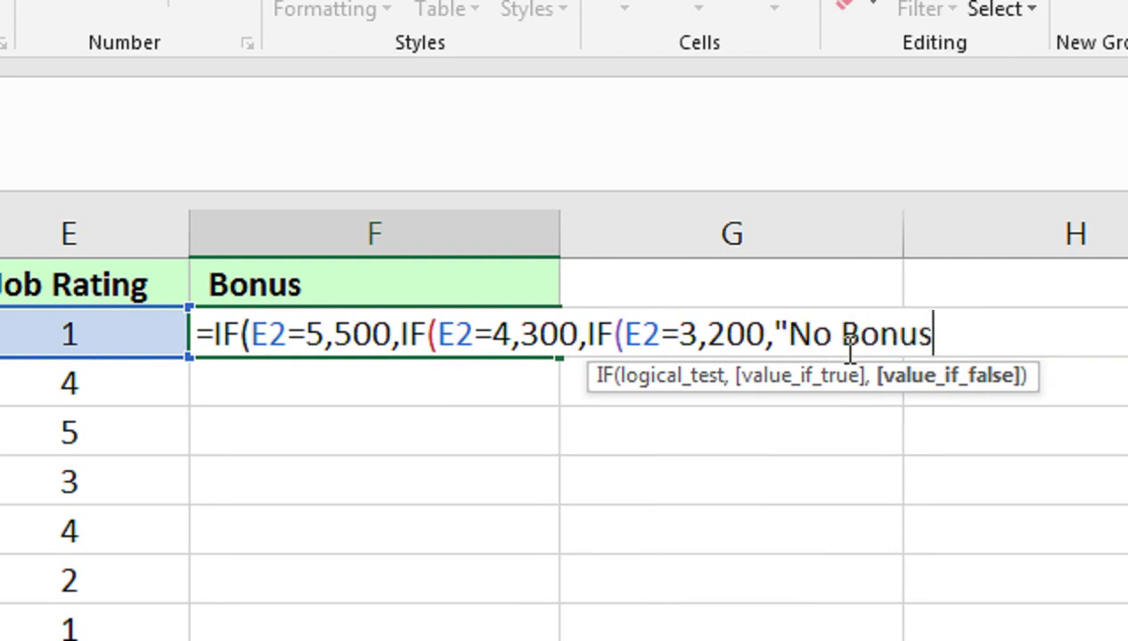
text("))
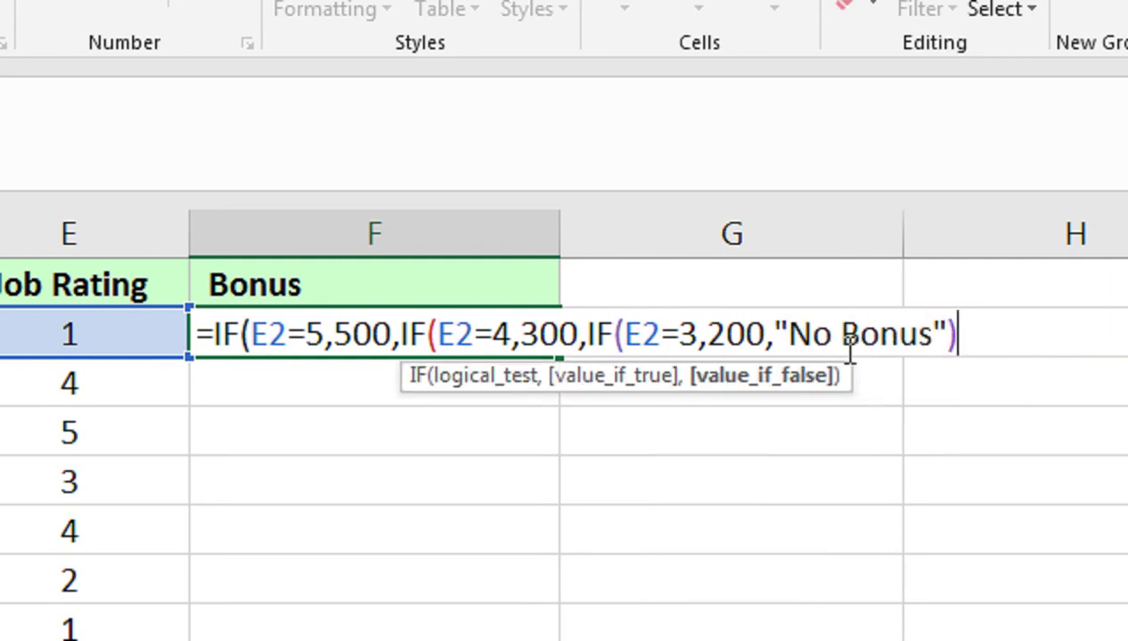
key(Return)
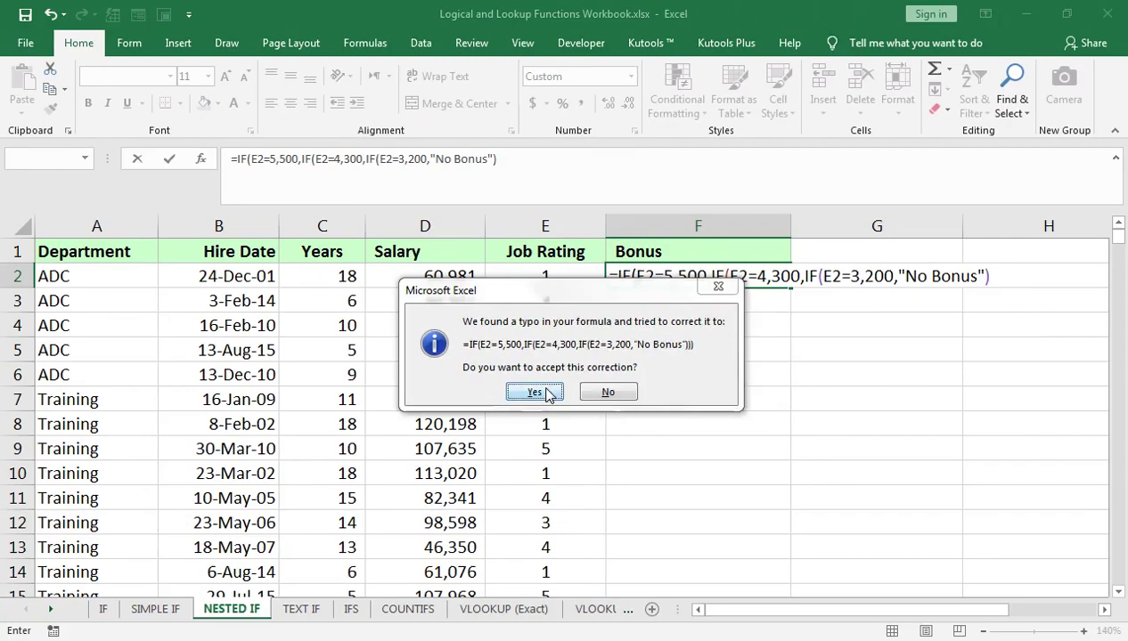
Accept the closing-parentheses correction and fill the nested IF bonus down column F.
click(469, 340)
click(751, 280)
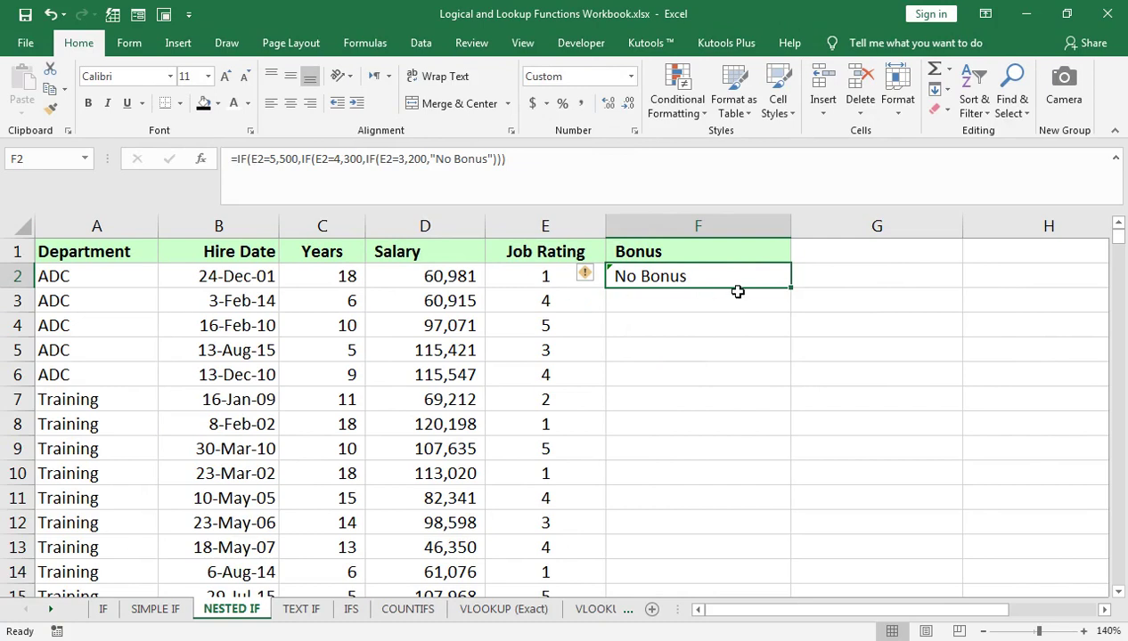
double_click(792, 287)
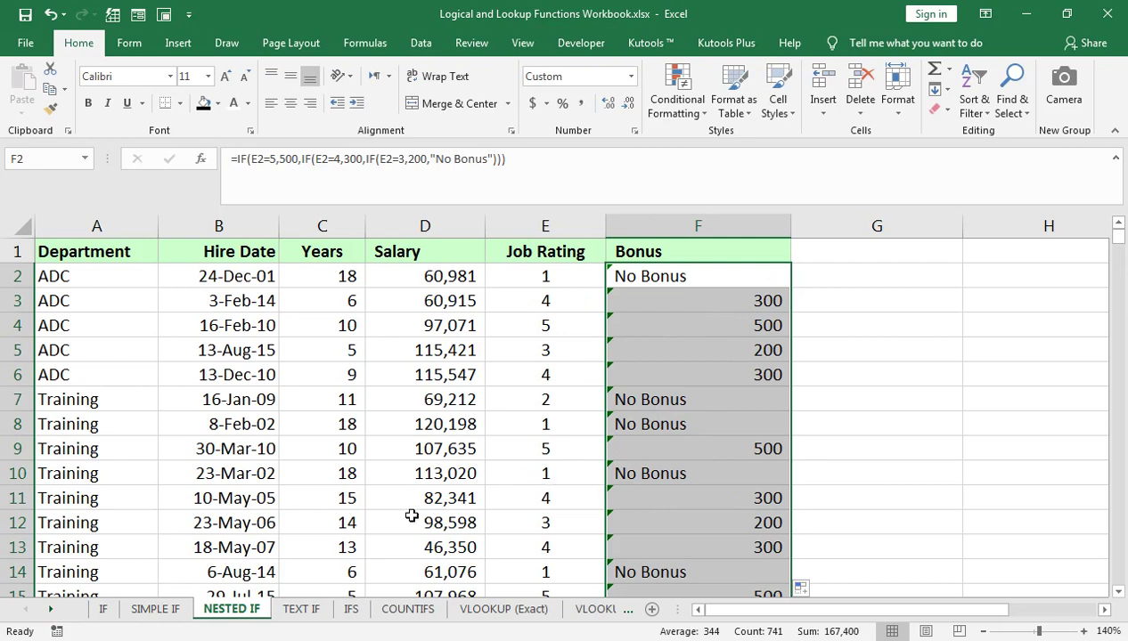
On the IFS sheet, select cell A11 under Day Number.
click(352, 609)
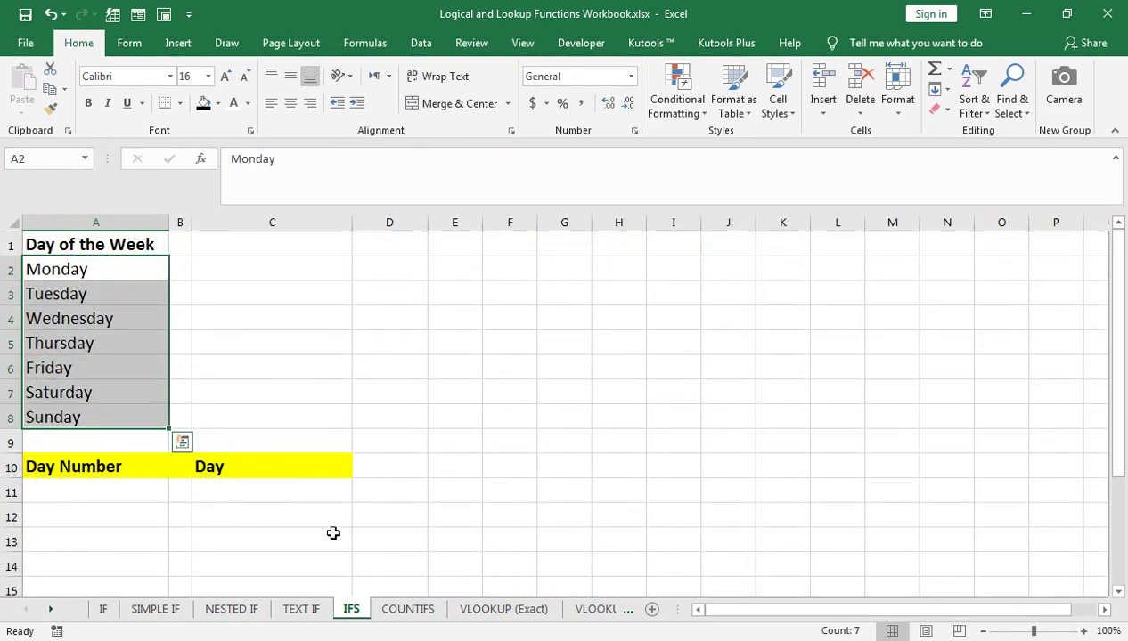
click(134, 319)
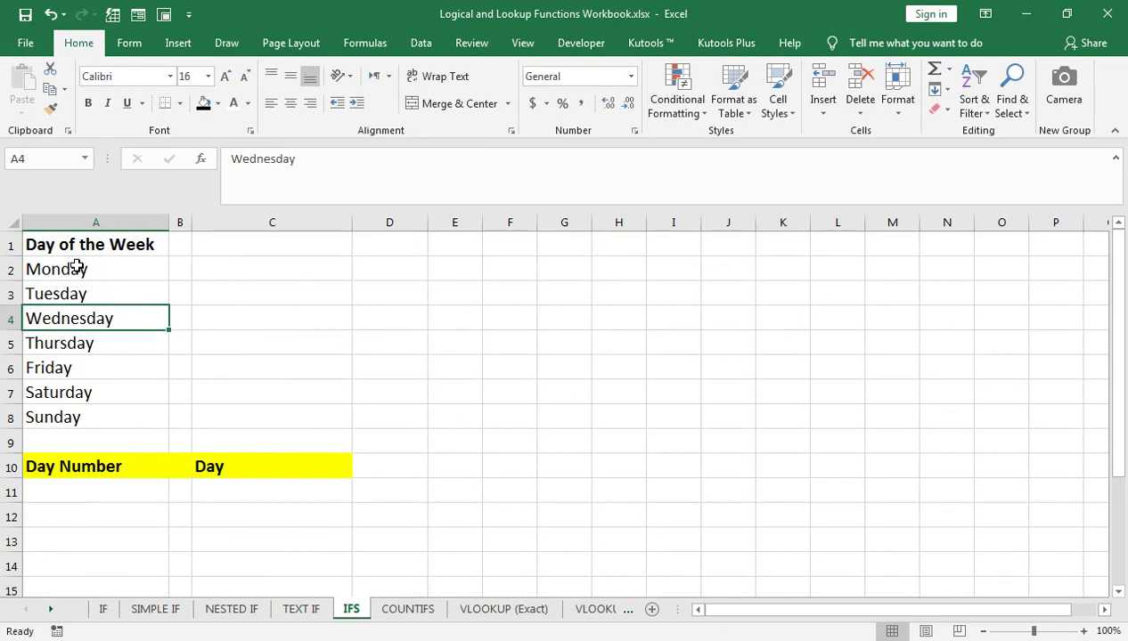
click(75, 492)
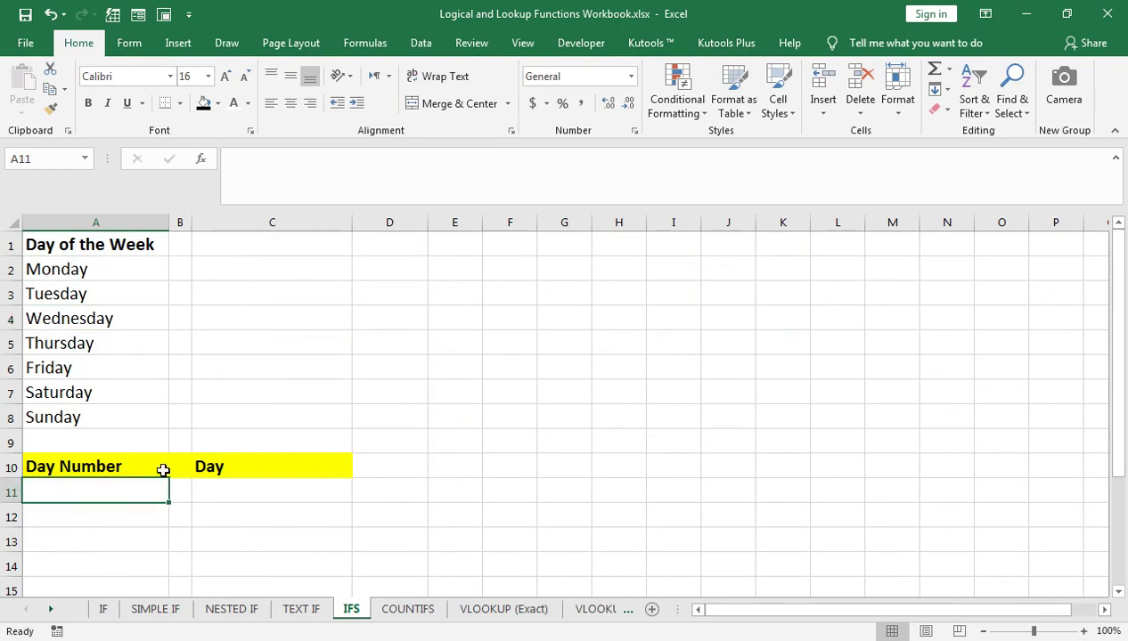
Enter day number 1 in A11 and start =IFS in C11 with A11=1 returning Monday (A2).
text(1)
key(Tab)
key(Tab)
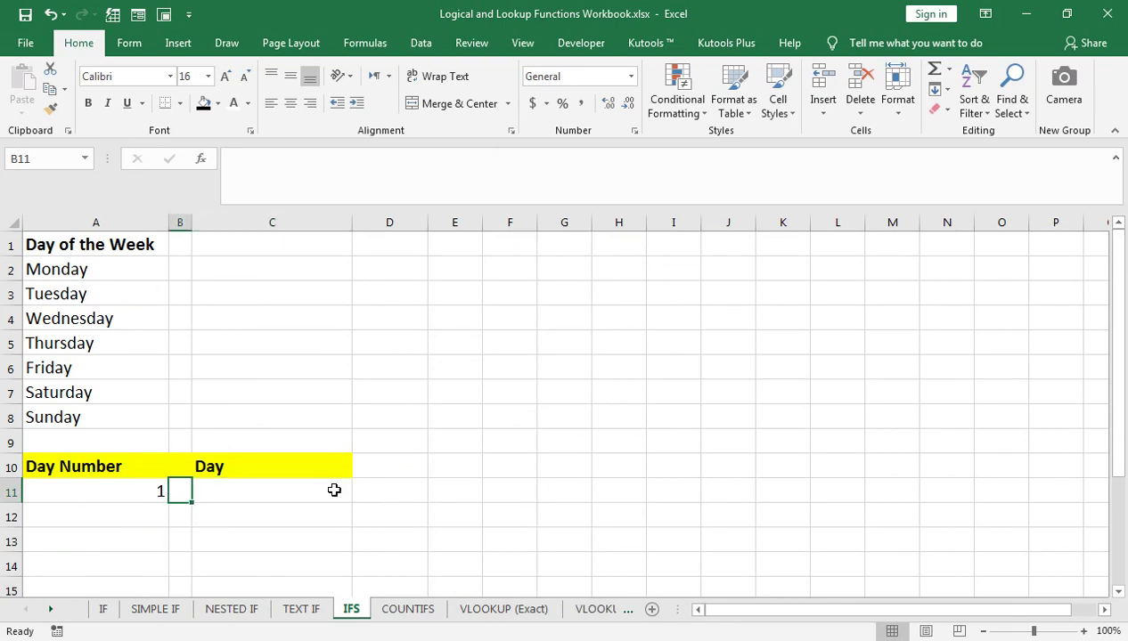
text(=ifs()
key(Up)
key(Up)
key(Up)
key(Up)
key(Left)
key(Left)
key(Down)
key(Down)
key(Down)
key(Down)
key(Down)
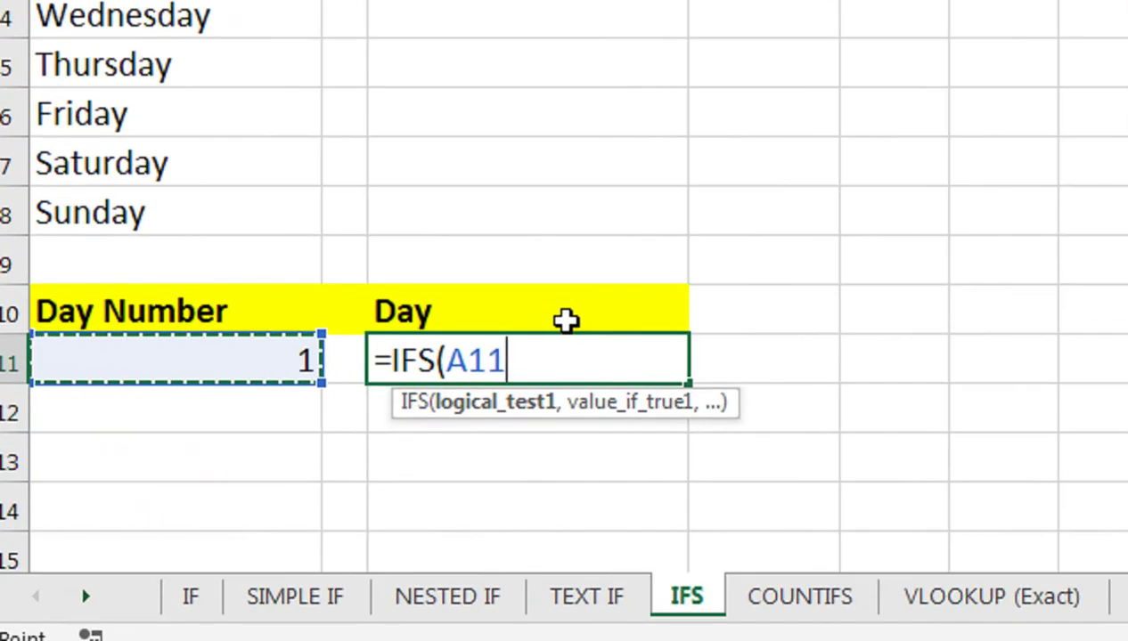
text(=1,)
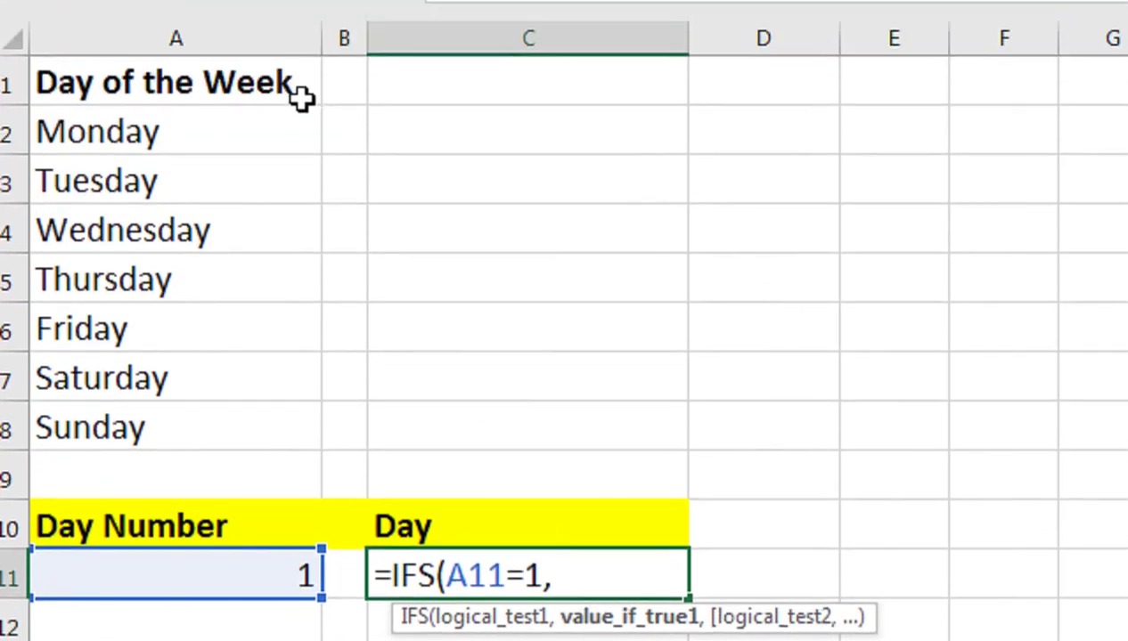
click(285, 163)
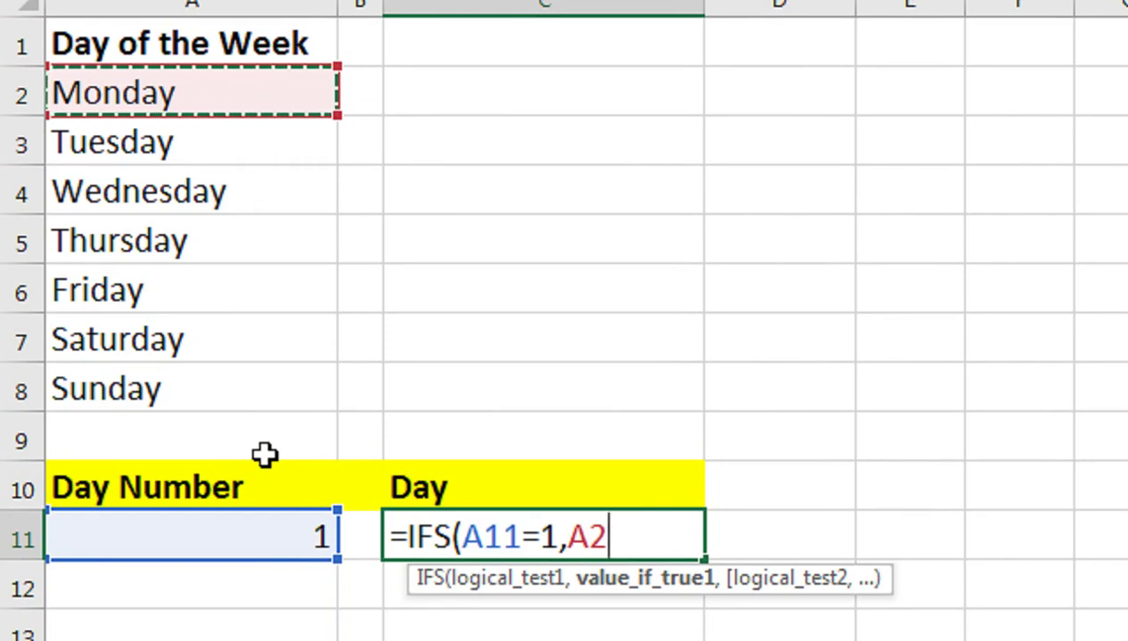
Add the test A11=2 returning Tuesday (A3), dismissing the too-few-arguments warning.
text(,)
key(Up)
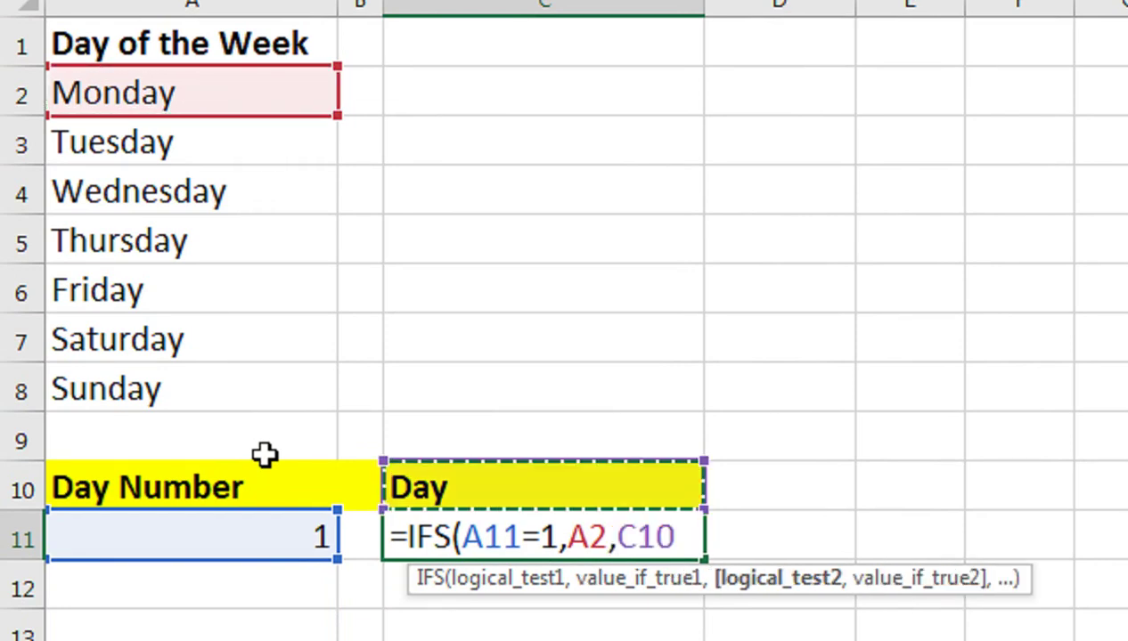
key(Up)
key(Up)
key(Down)
key(Down)
key(Down)
key(Left)
key(Left)
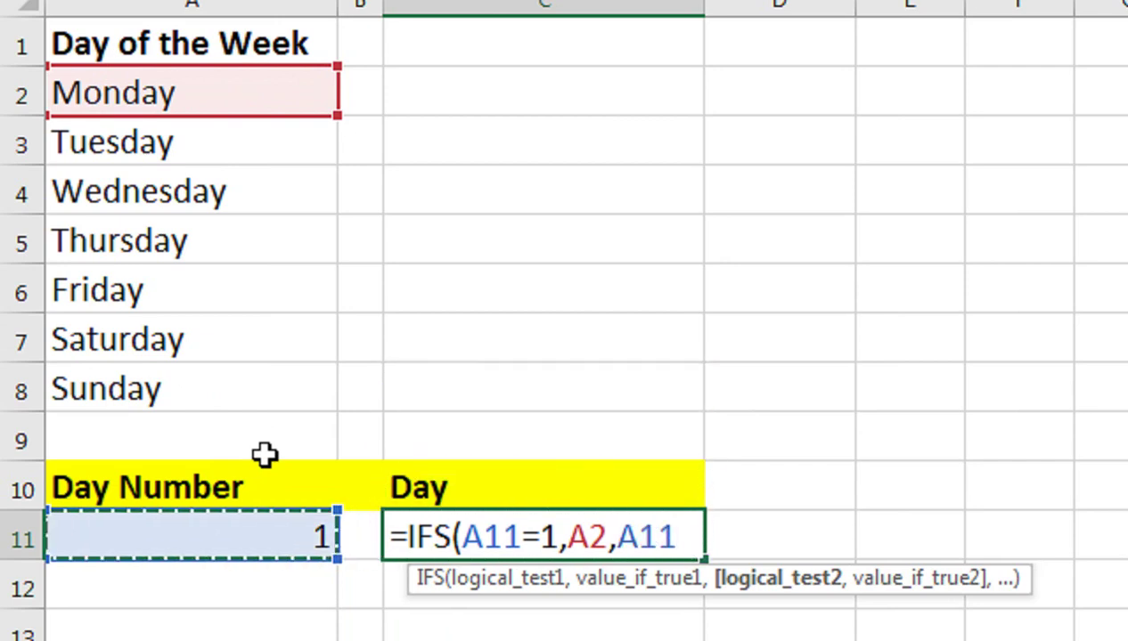
text(=2)
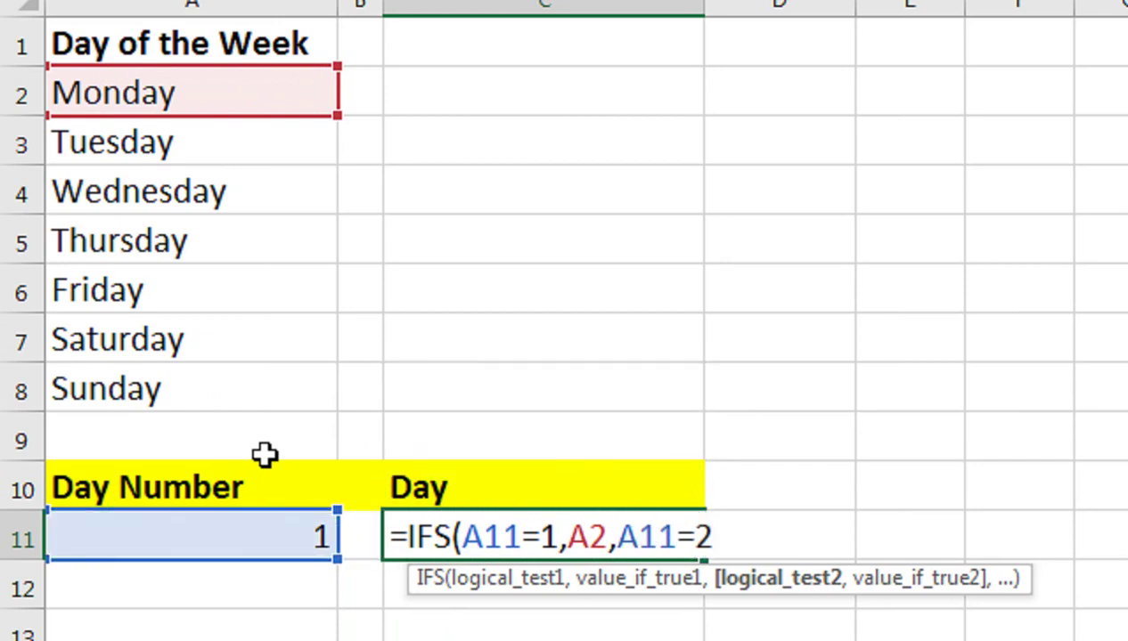
key(Return)
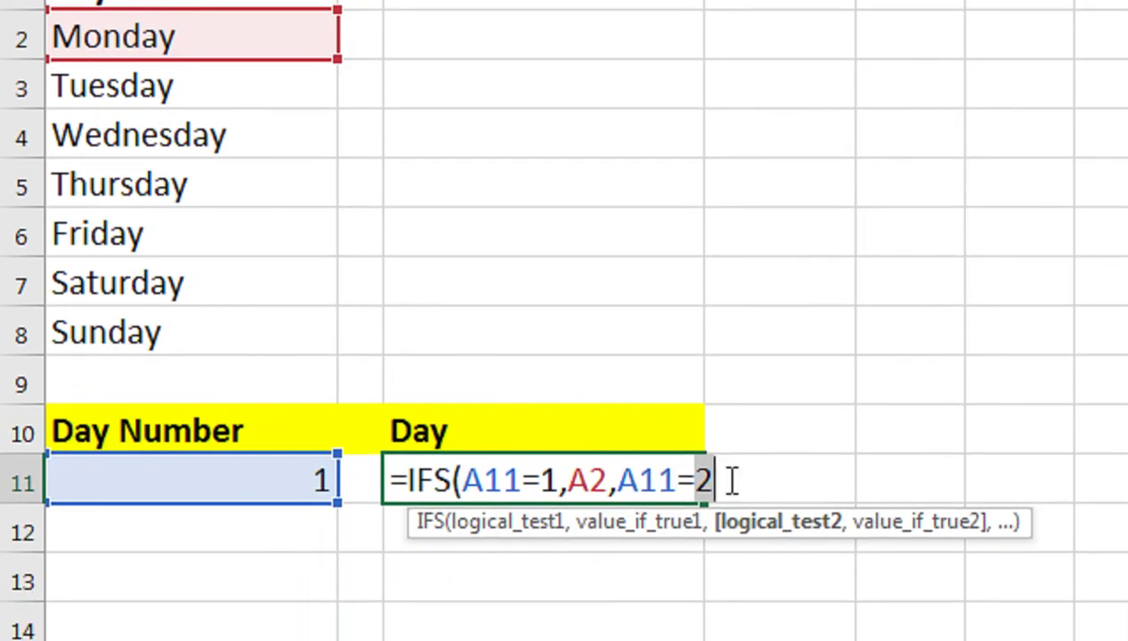
click(750, 451)
key(BackSpace)
key(BackSpace)
key(BackSpace)
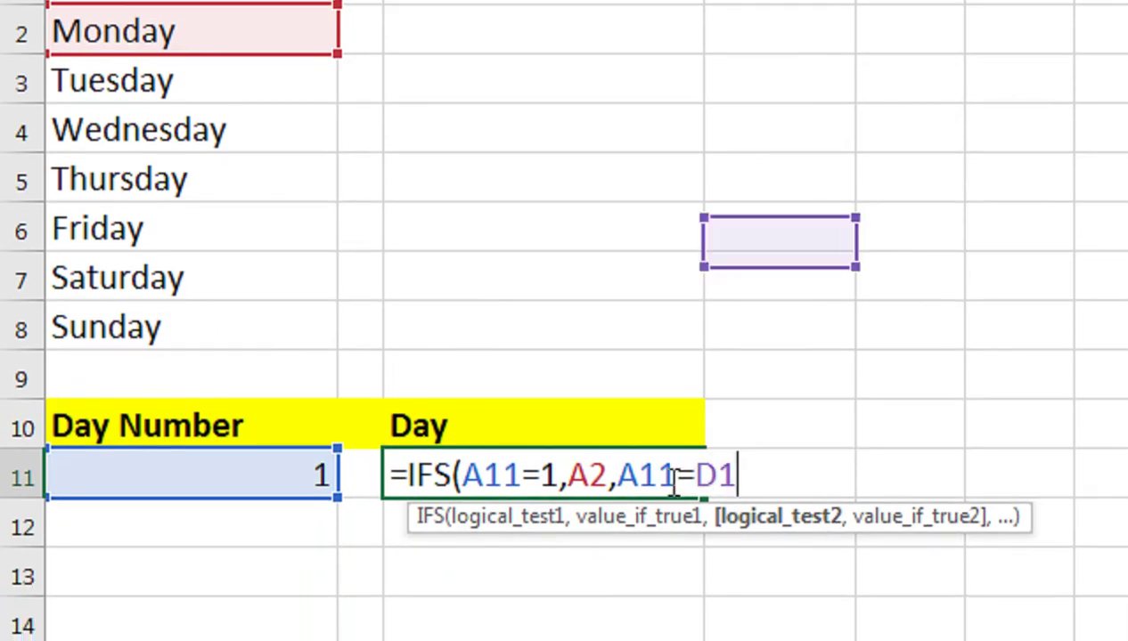
text(2,)
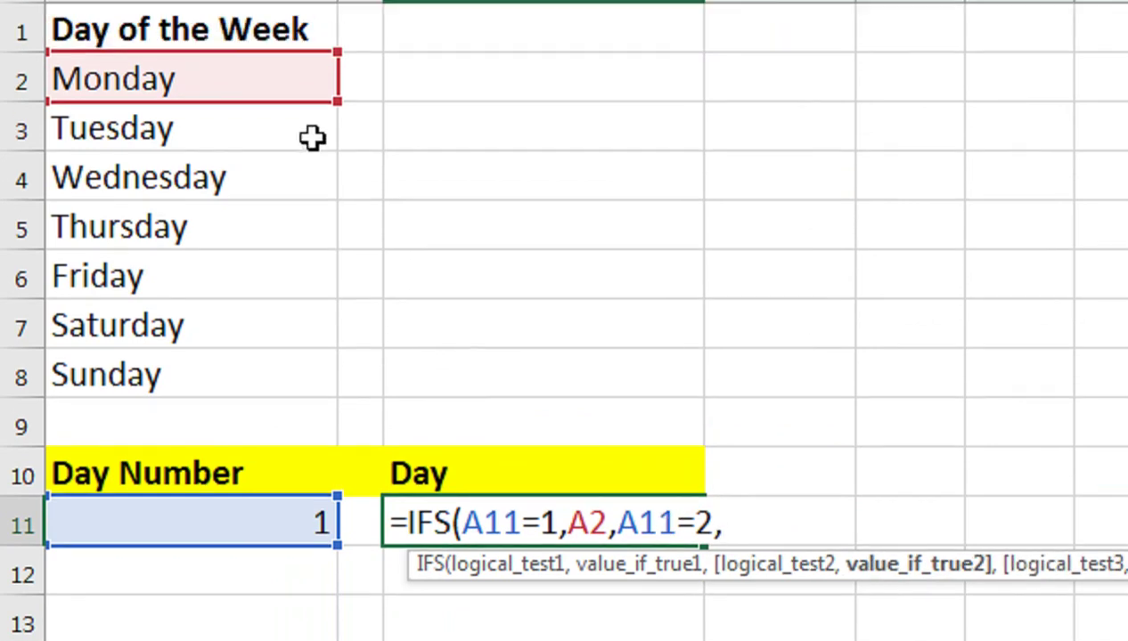
click(312, 136)
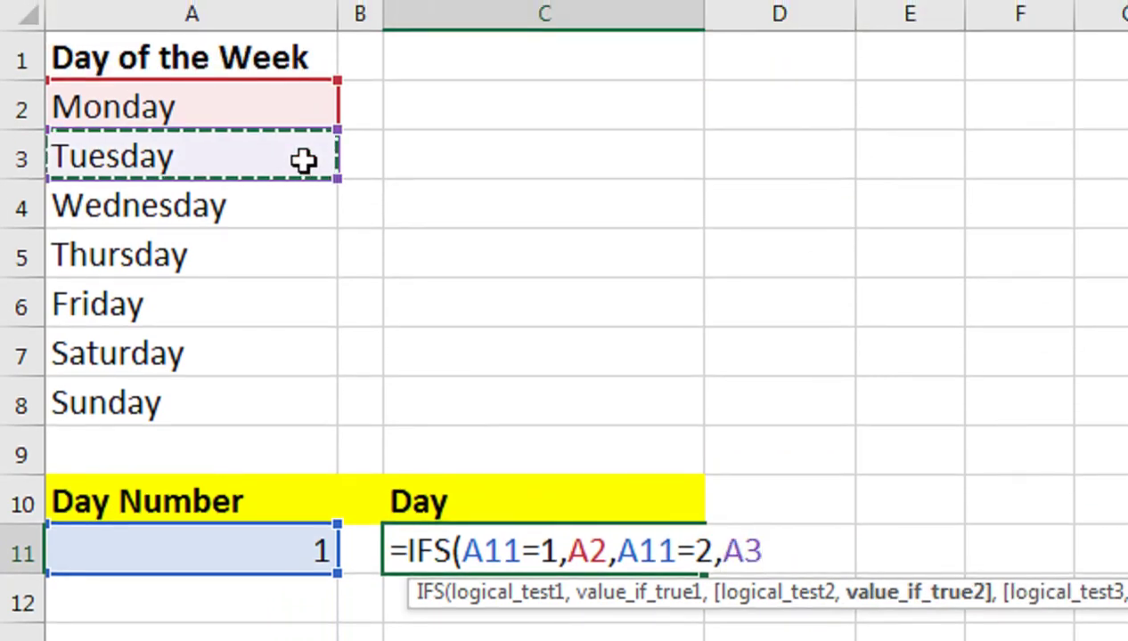
Add tests A11=3 returning Wednesday (A4) and A11=4 returning Thursday (A5), starting the fifth.
text(,)
key(Left)
key(Left)
text(=3,)
key(Left)
key(Left)
key(Up)
key(Up)
key(Up)
key(Up)
key(Up)
key(Up)
key(Up)
text(,)
key(Left)
key(Left)
text(=4,)
key(Left)
key(Up)
key(Up)
key(Up)
key(Up)
key(Up)
key(Up)
key(Left)
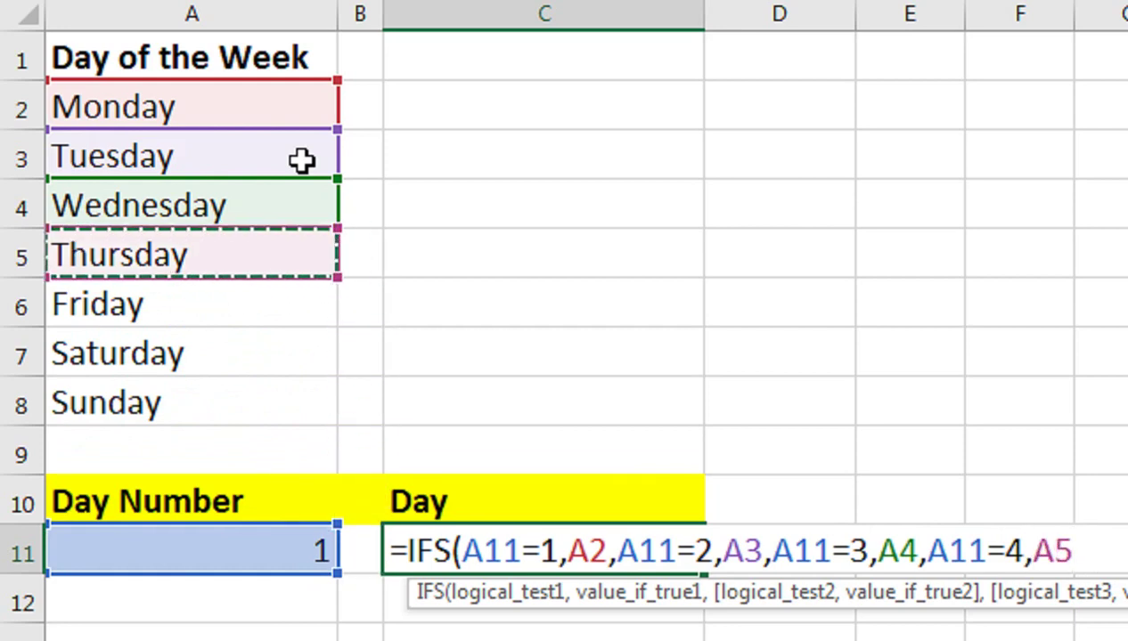
text(,)
key(Left)
key(Left)
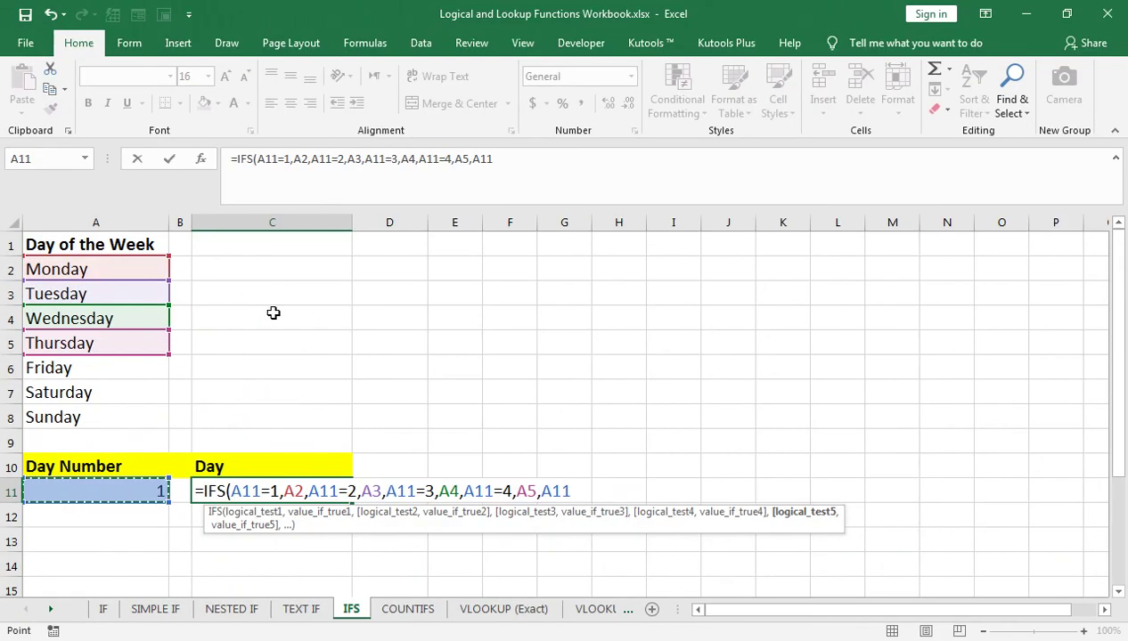
text(=1)
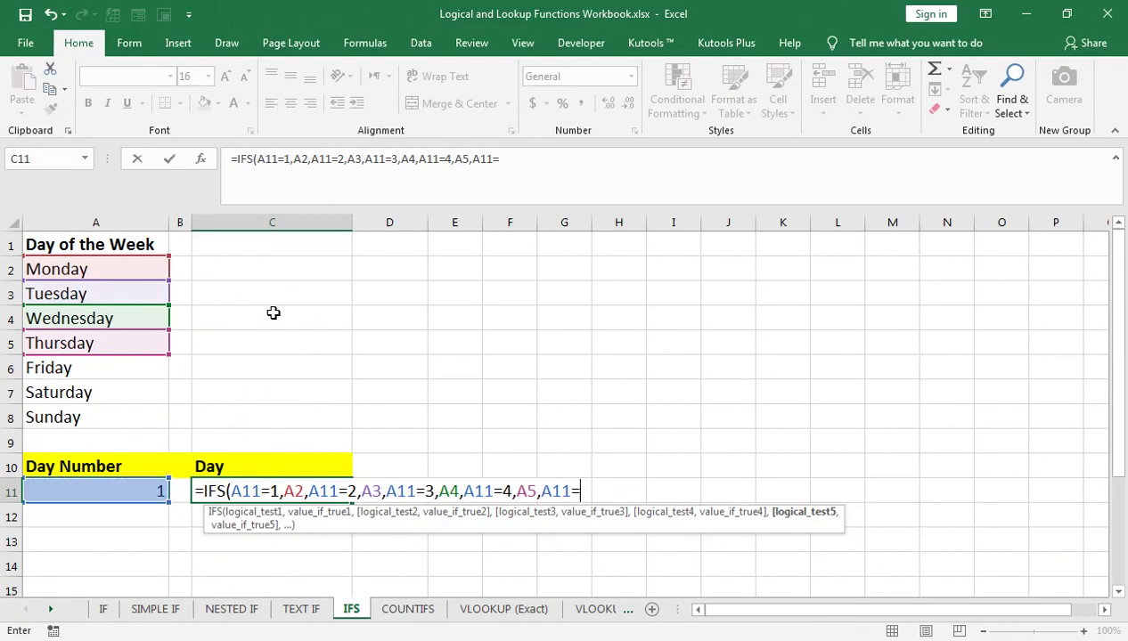
text(,)
key(Left)
key(Left)
key(Up)
key(Up)
key(Up)
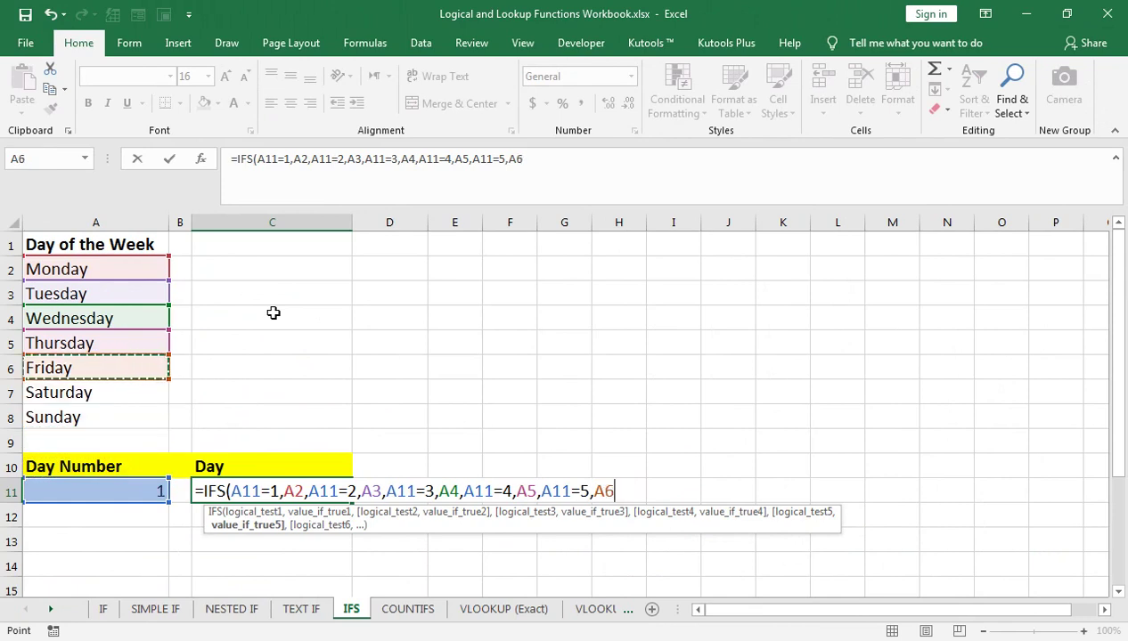
Add IFS tests returning Friday (A6) and Saturday (A7), and begin the seventh test.
text(,)
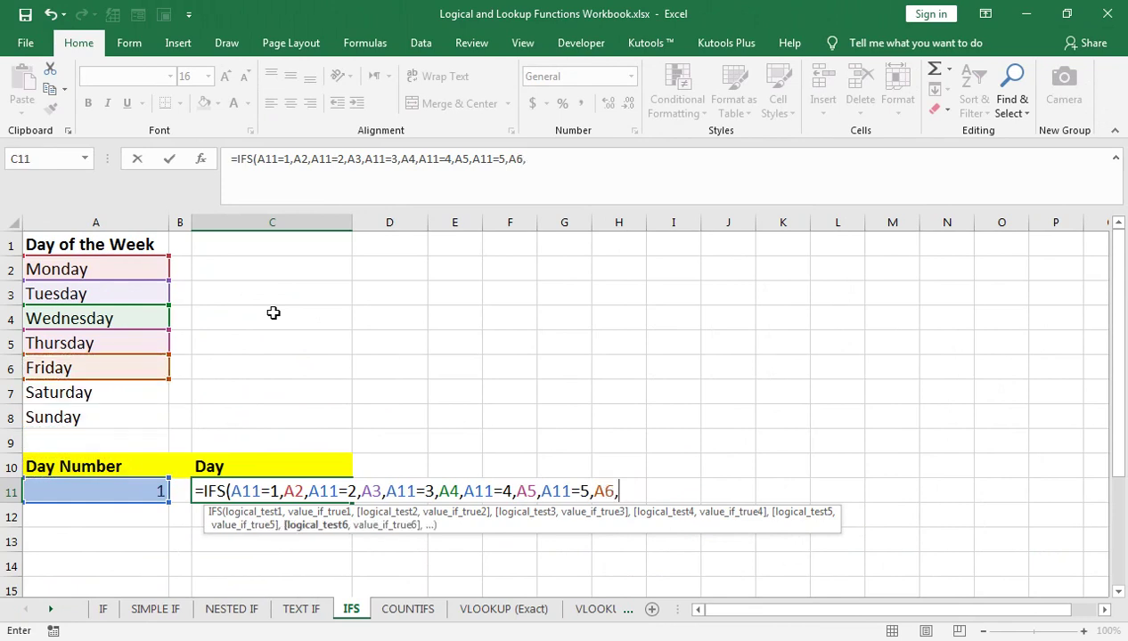
key(Left)
key(Left)
text(=6)
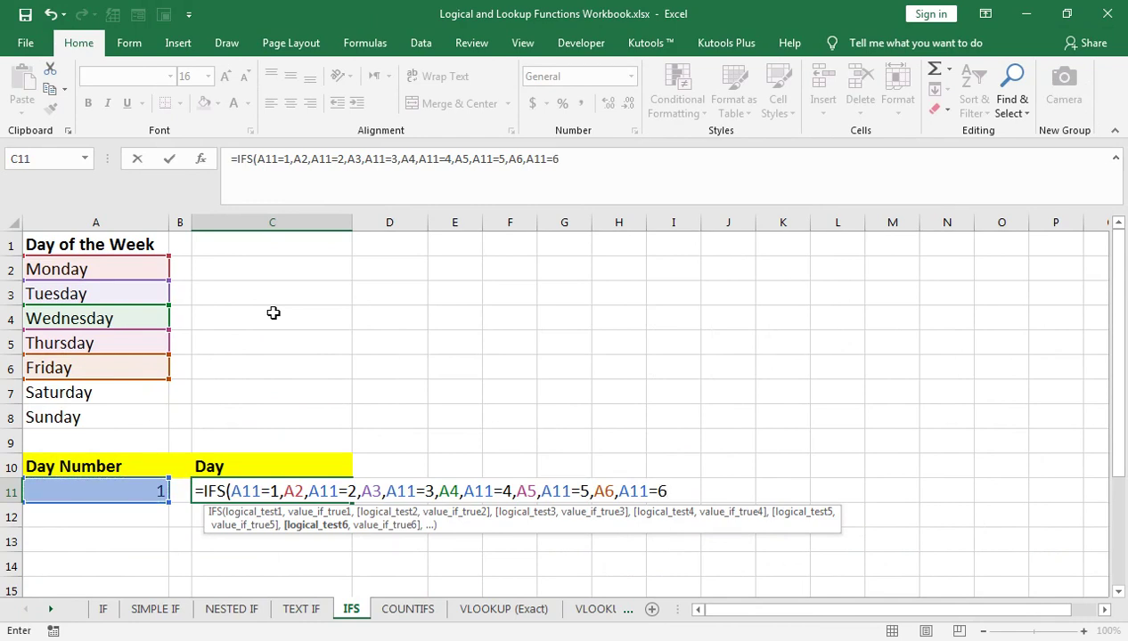
text(,)
key(Up)
key(Up)
key(Up)
key(Up)
key(Up)
key(Left)
key(Left)
key(Down)
text(,)
key(Up)
key(Up)
key(Up)
key(Left)
key(Left)
text(=1,)
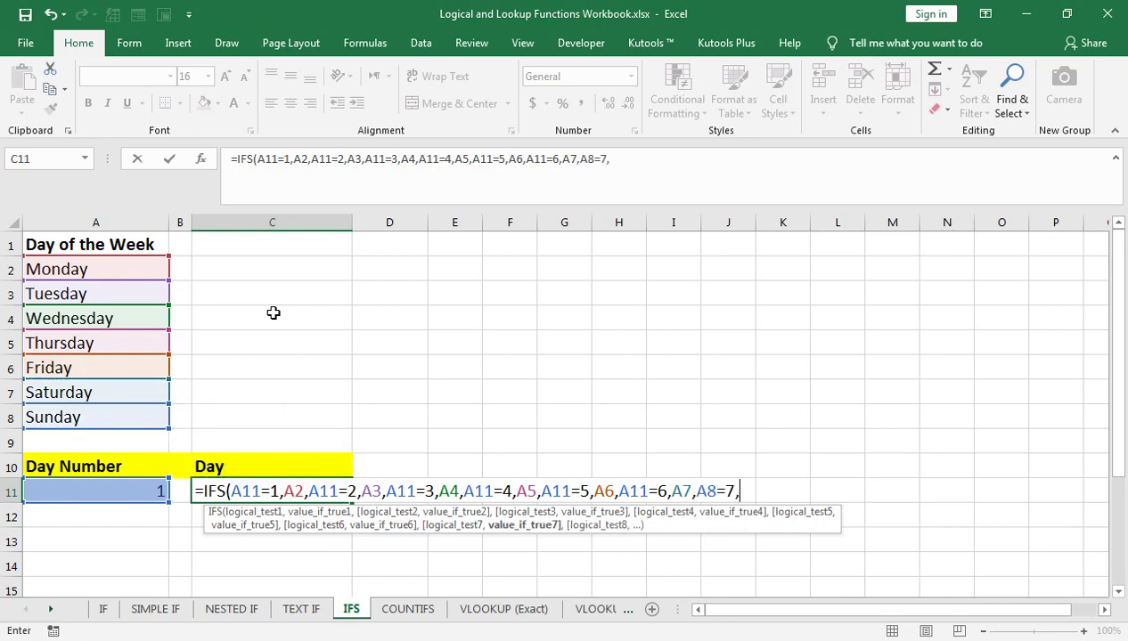
key(Left)
key(Left)
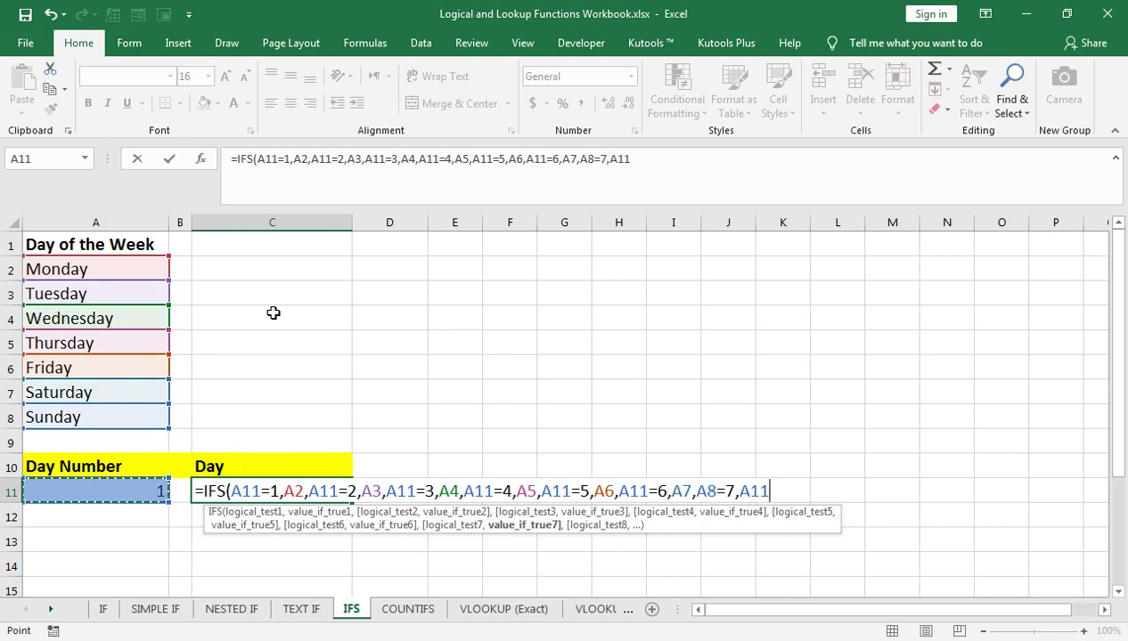
Correct the seventh test to A11, return Sunday from A8, and close the IFS formula.
click(715, 490)
key(BackSpace)
text(11)
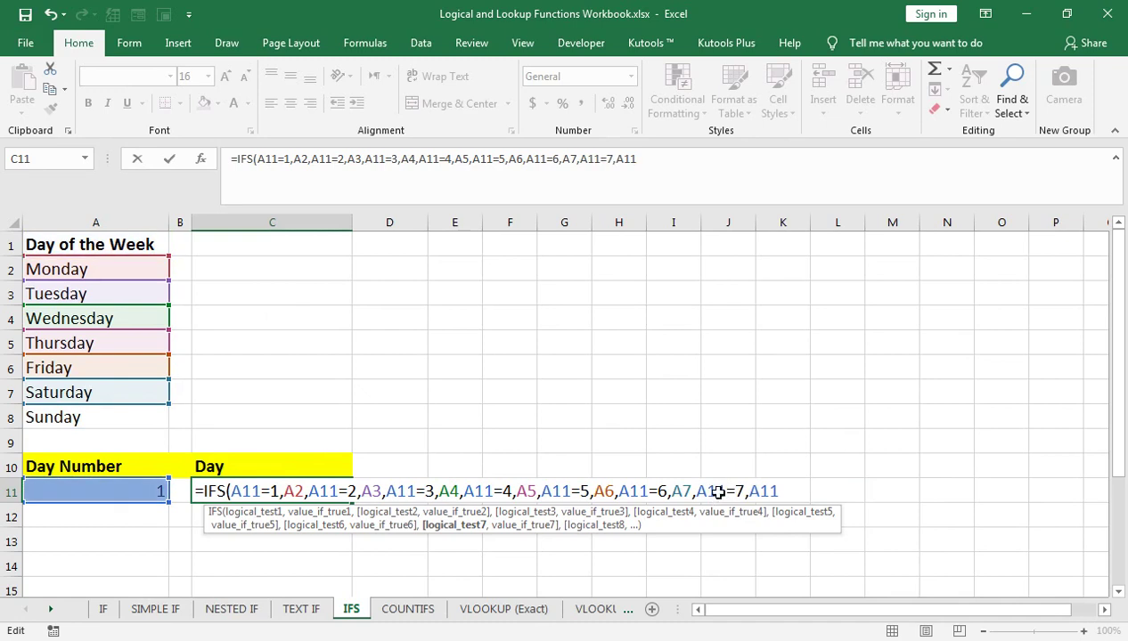
key(ctrl+shift+Left)
key(BackSpace)
key(BackSpace)
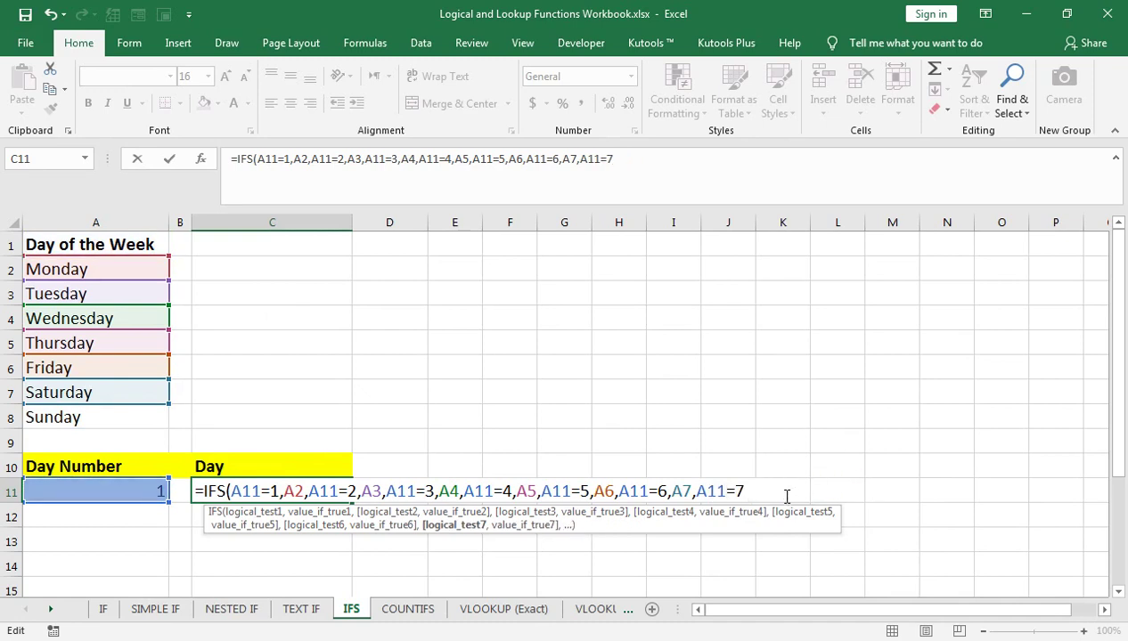
text(,)
click(121, 422)
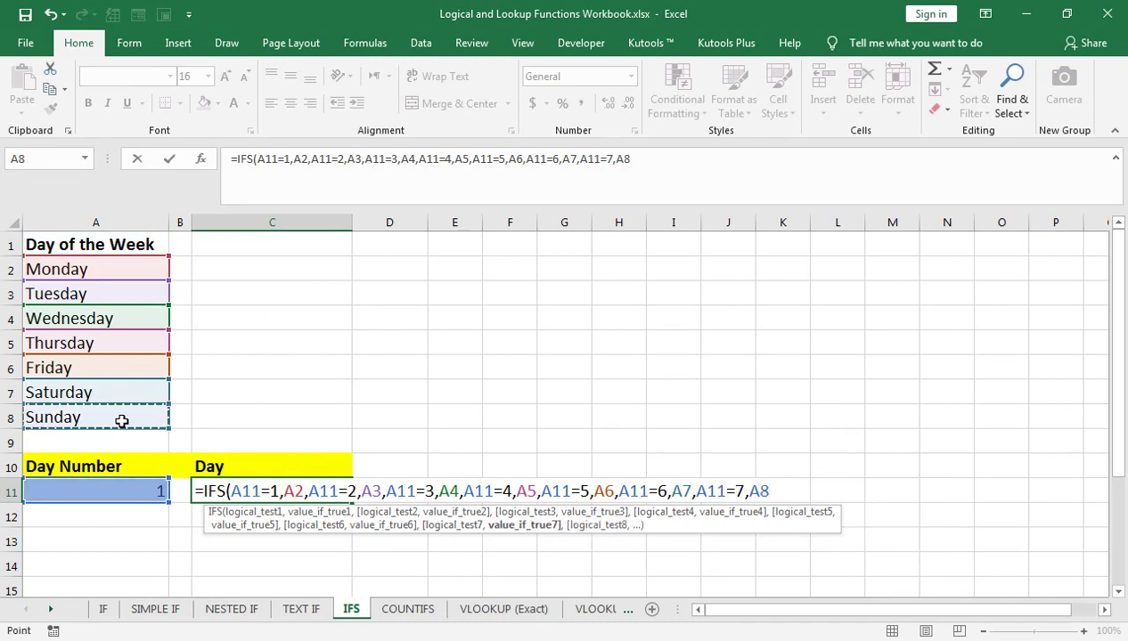
text())
key(Return)
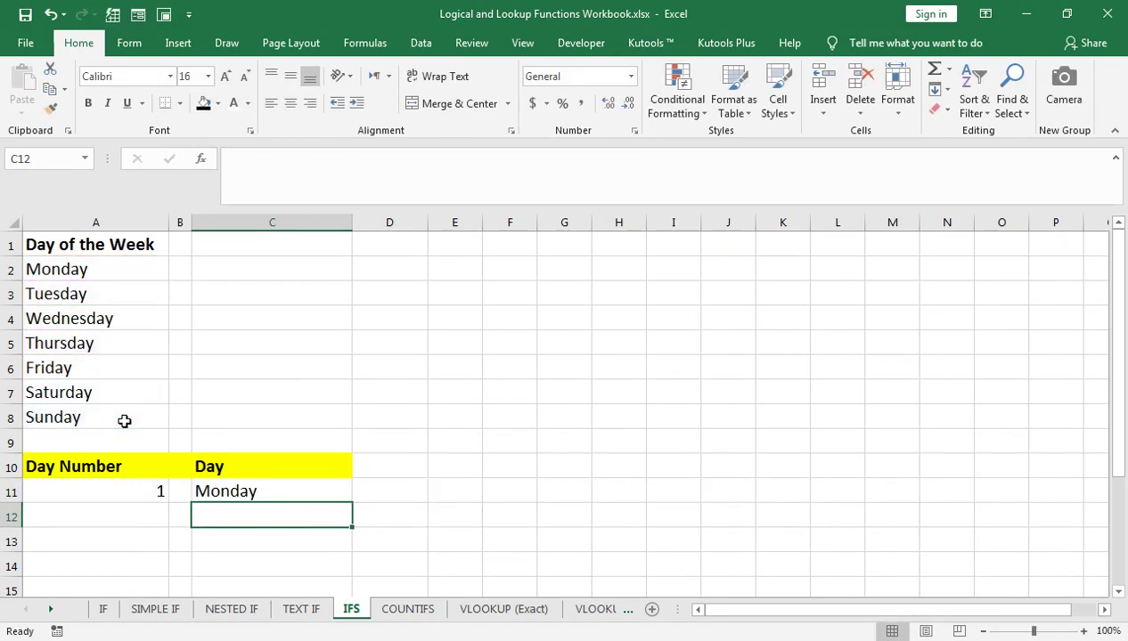
Test day numbers 2, 3 and 4 in A11, leaving C11 showing Thursday.
key(Up)
key(Left)
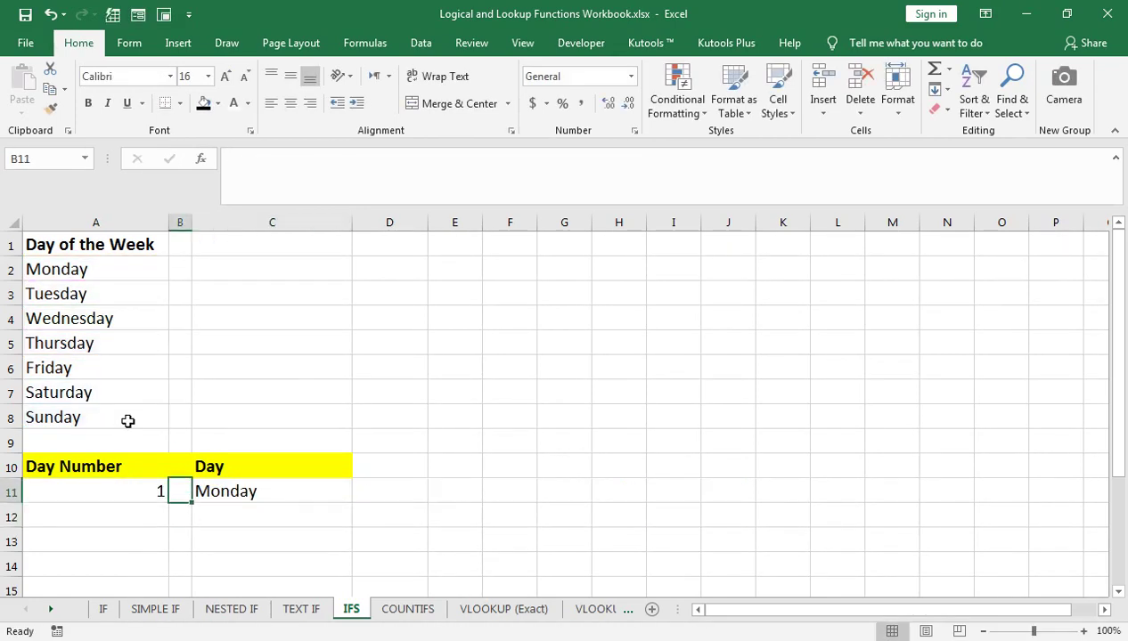
key(Left)
text(2)
key(ctrl+Return)
text(3)
key(Return)
key(Up)
text(4)
key(Return)
key(Up)
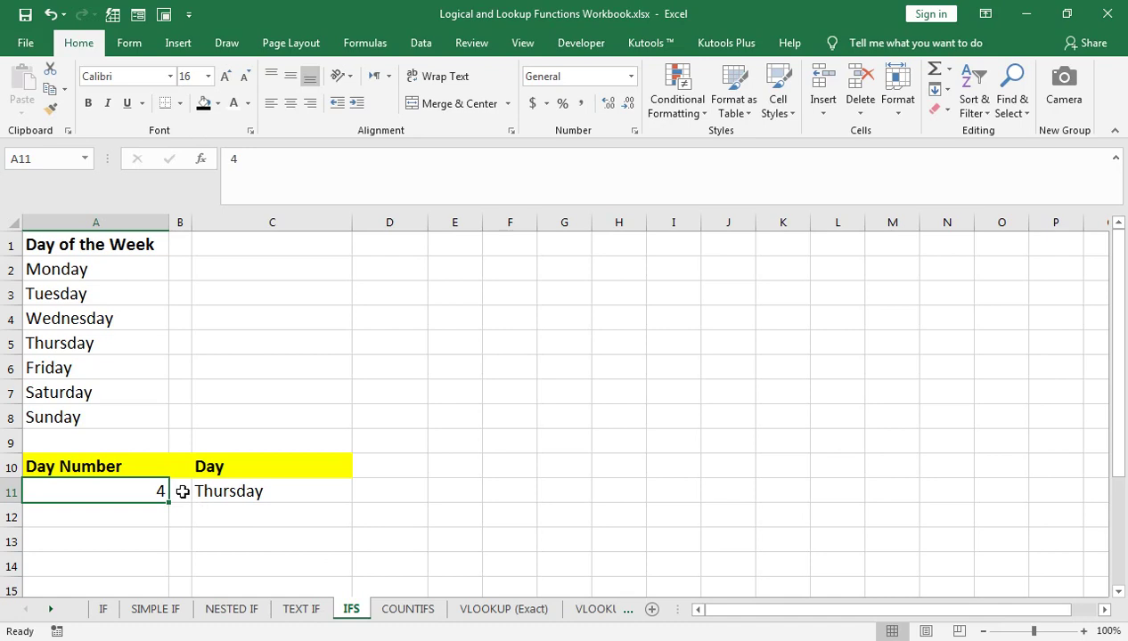
click(408, 610)
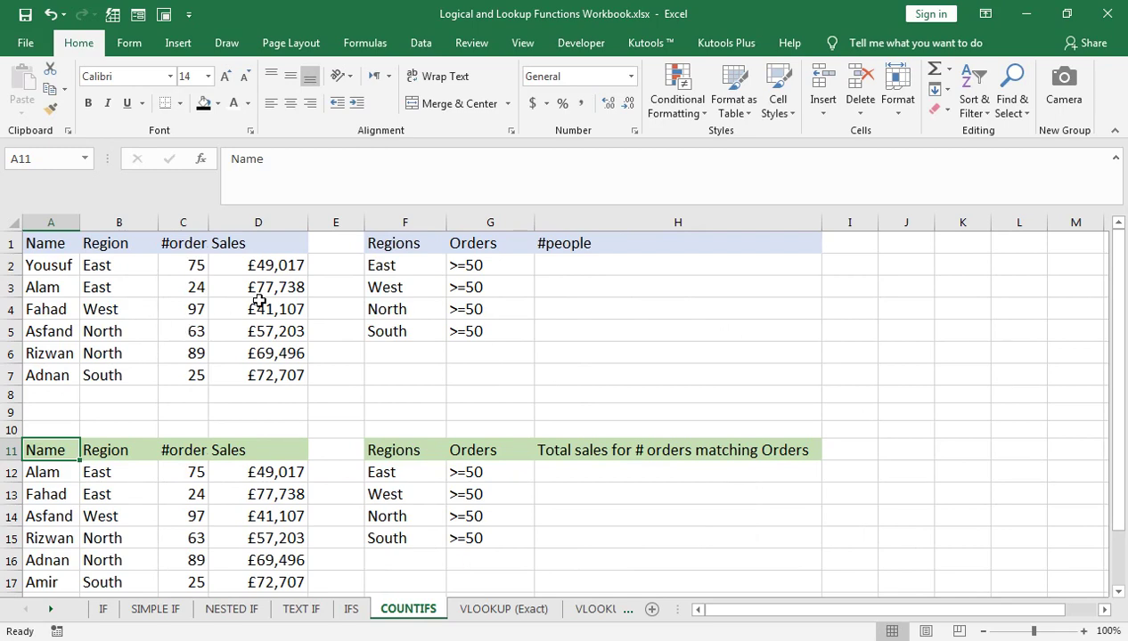
On the COUNTIFS sheet, start editing cell H2 under #people.
double_click(550, 264)
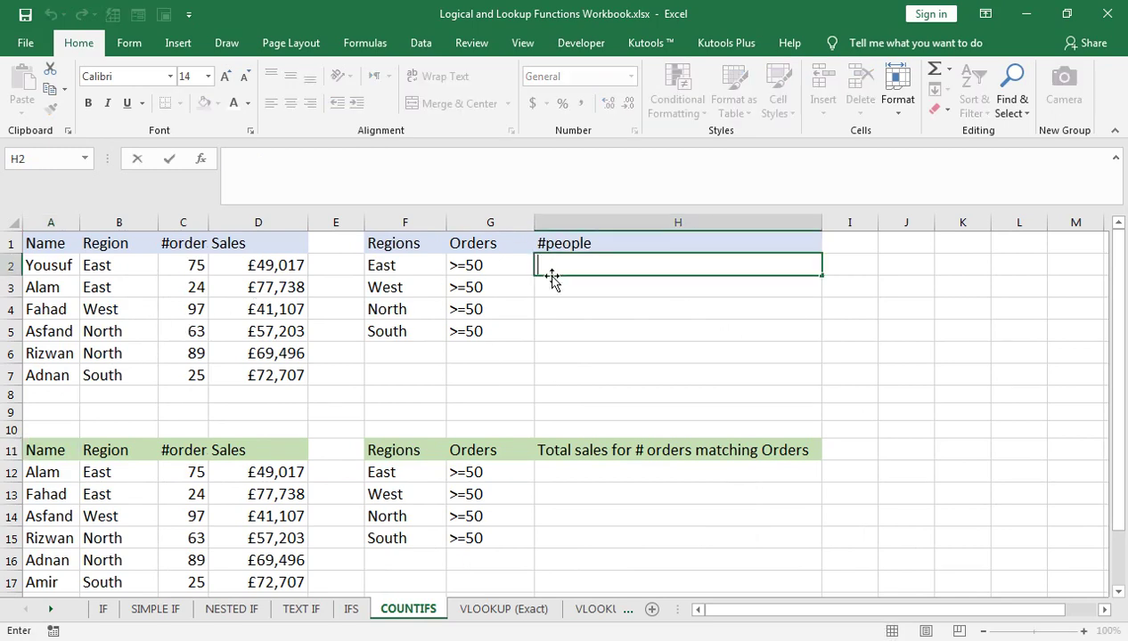
Start a COUNTIFS in H2 with region range B2:B7 and the East criterion in F2.
key(Escape)
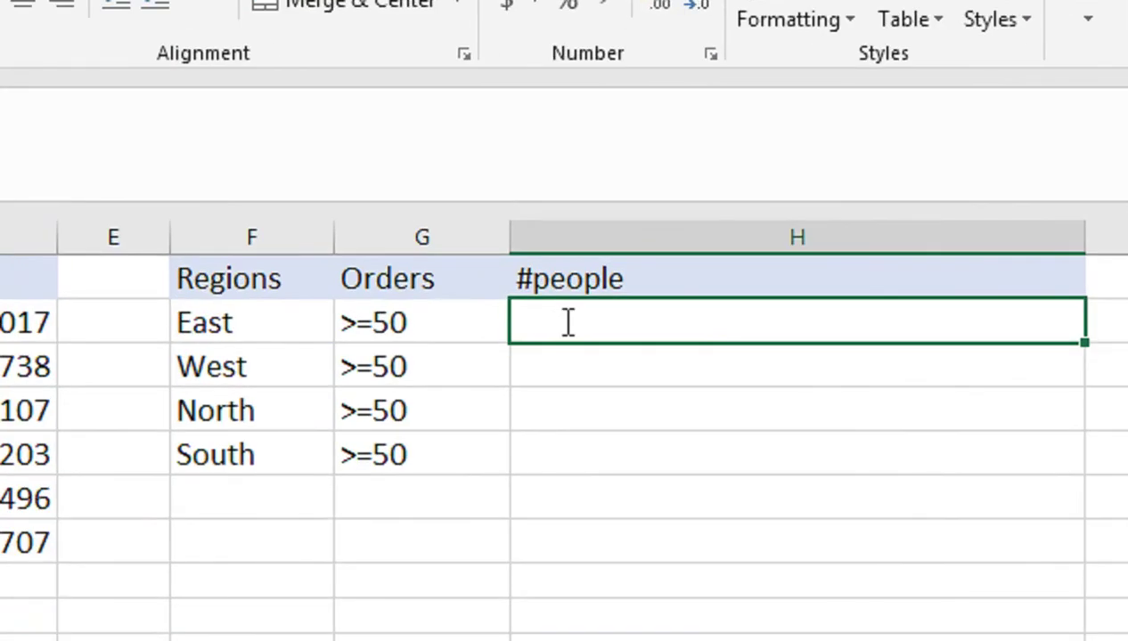
text(=co)
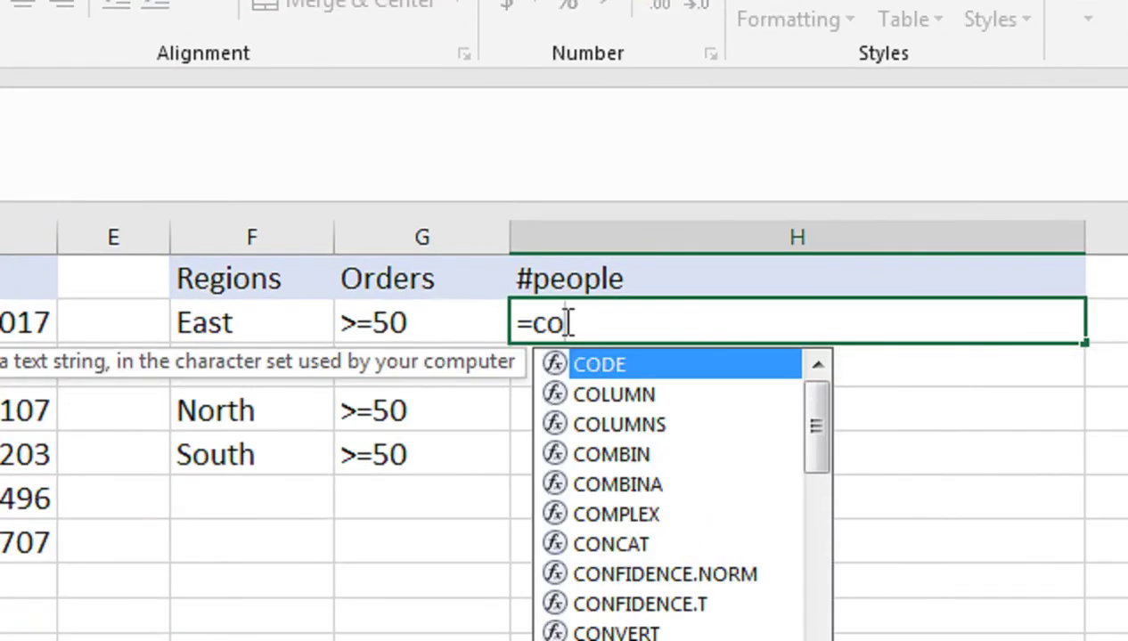
text(untifs)
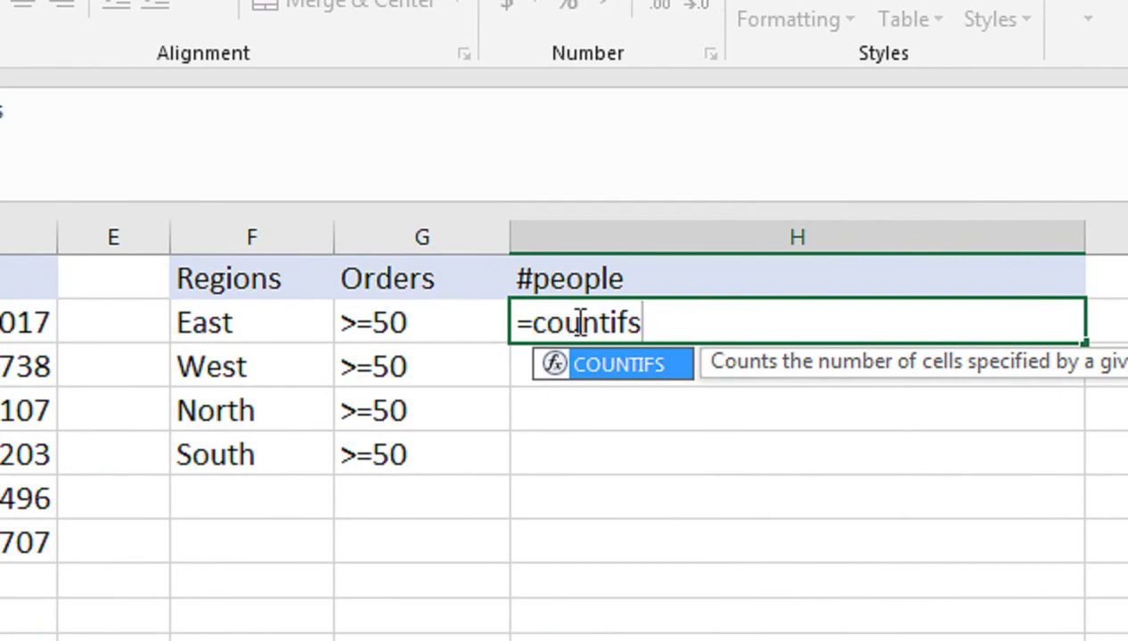
double_click(659, 372)
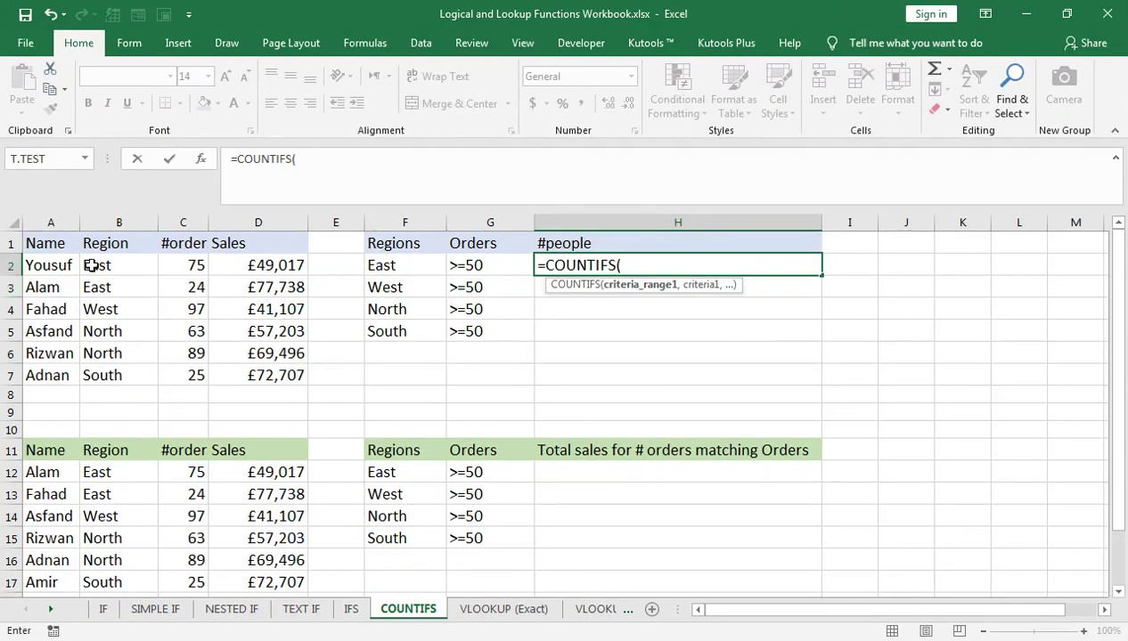
click(111, 265)
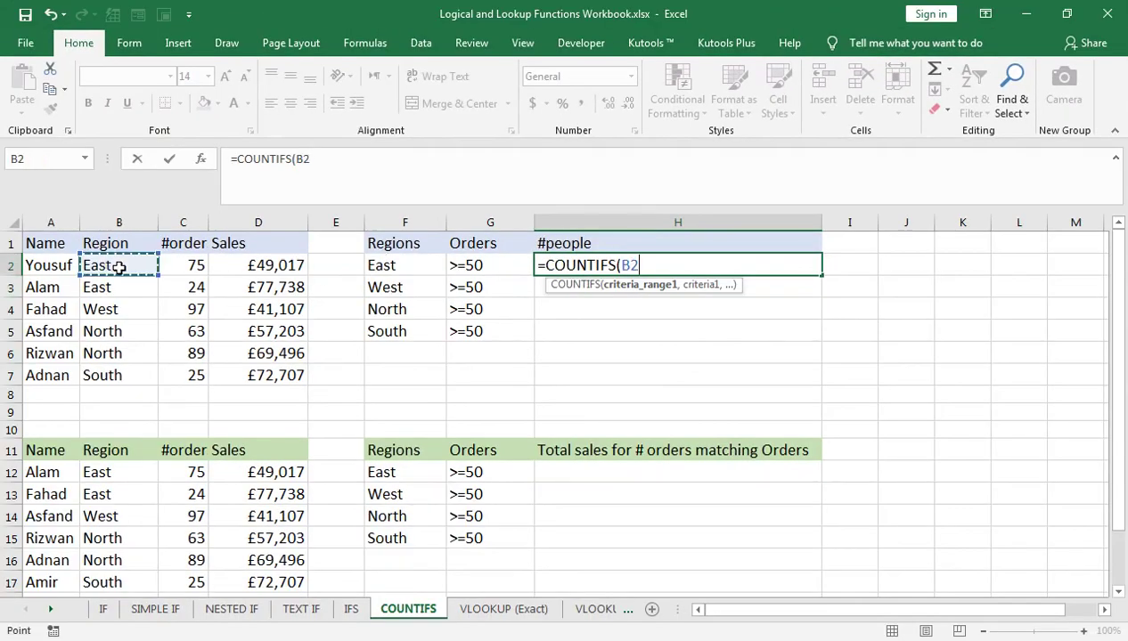
key(ctrl+shift+Down)
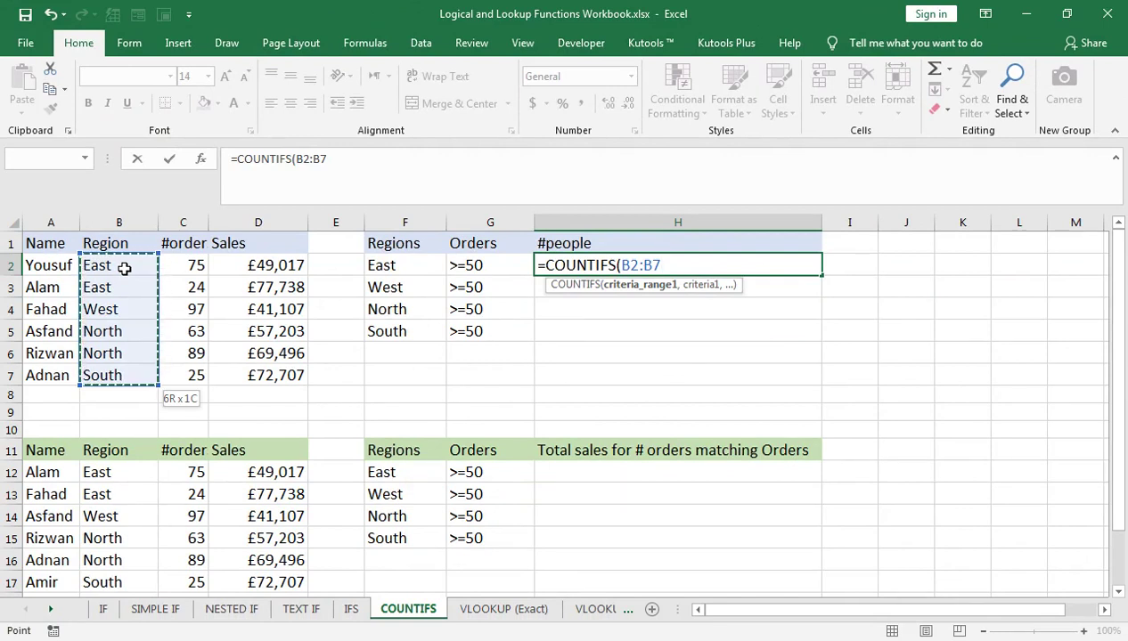
text(,)
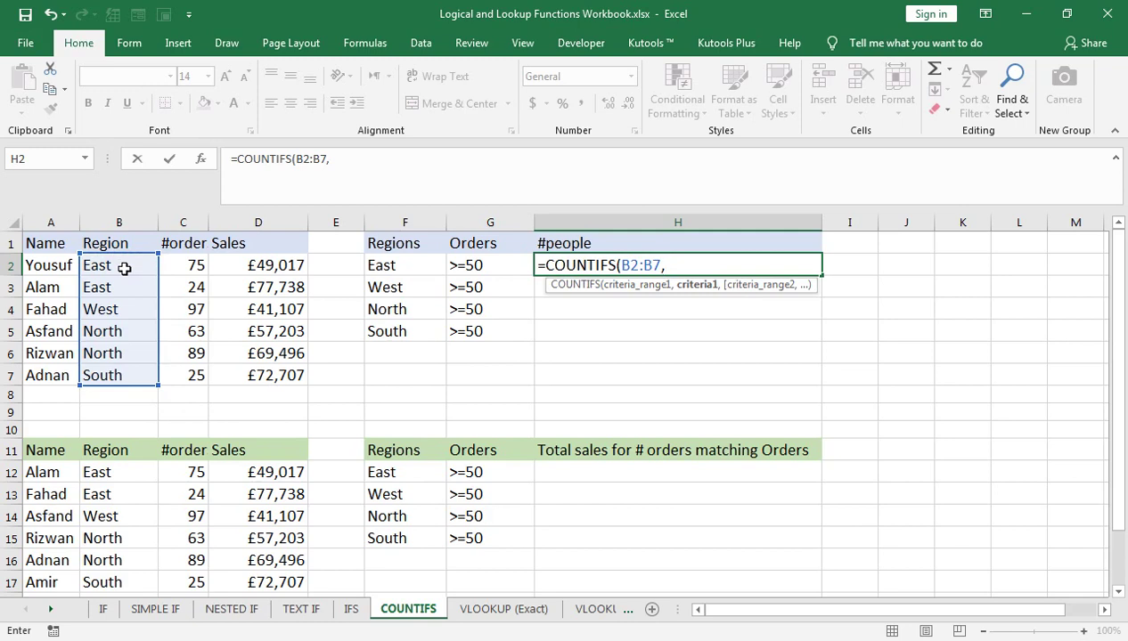
key(Left)
key(Left)
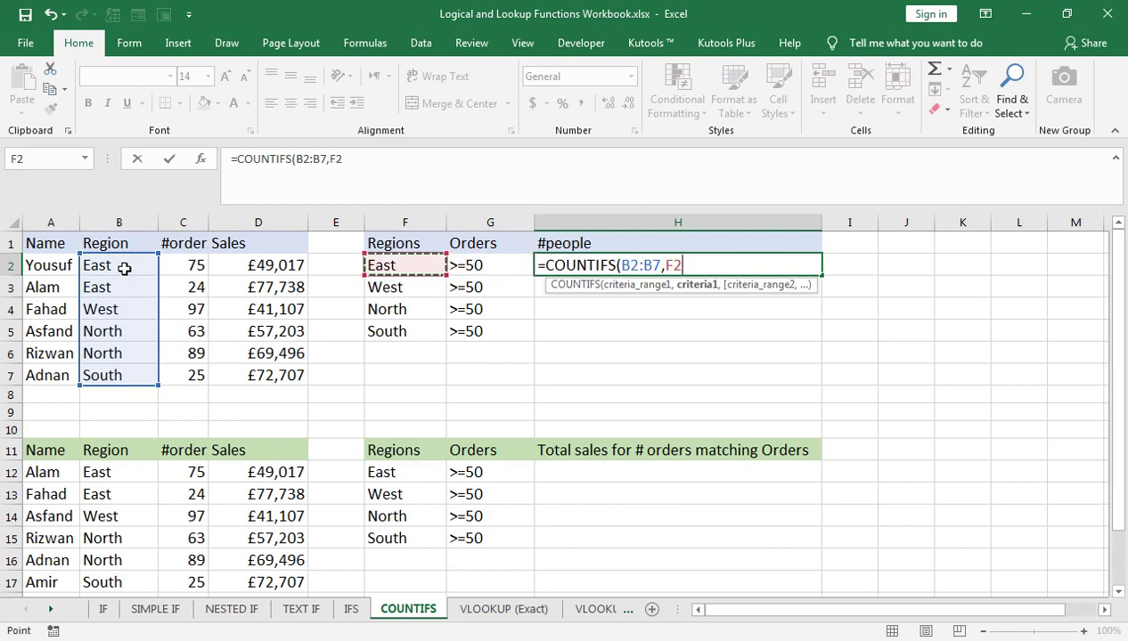
Add order range C2:C7 with criterion ">50" and commit, giving 1.
text(,)
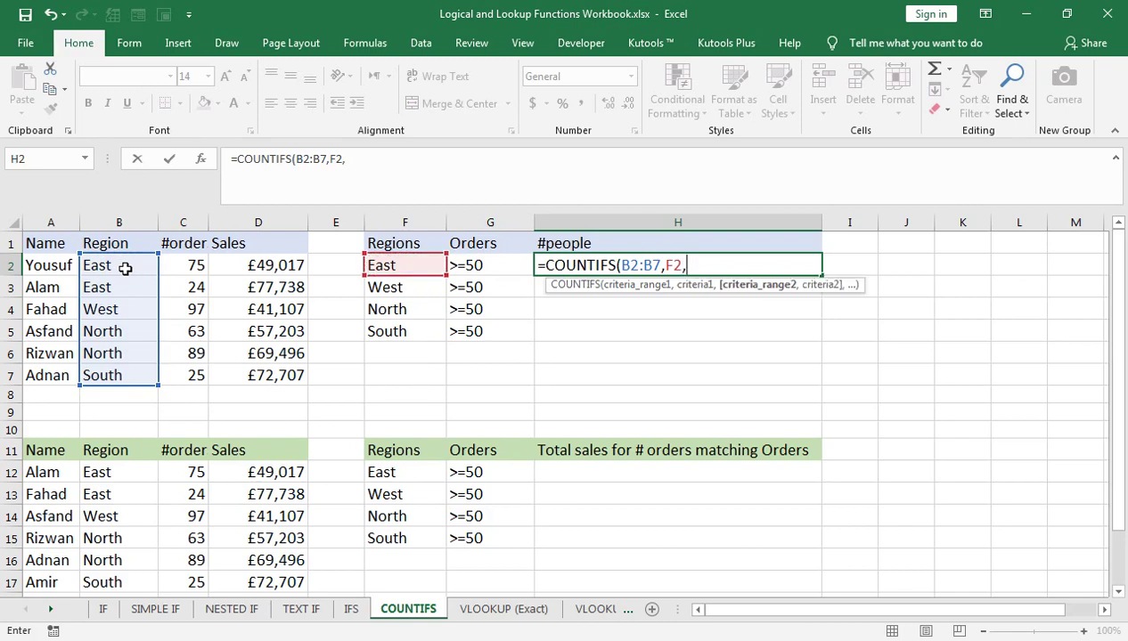
key(Left)
key(Left)
key(Left)
key(Left)
key(Left)
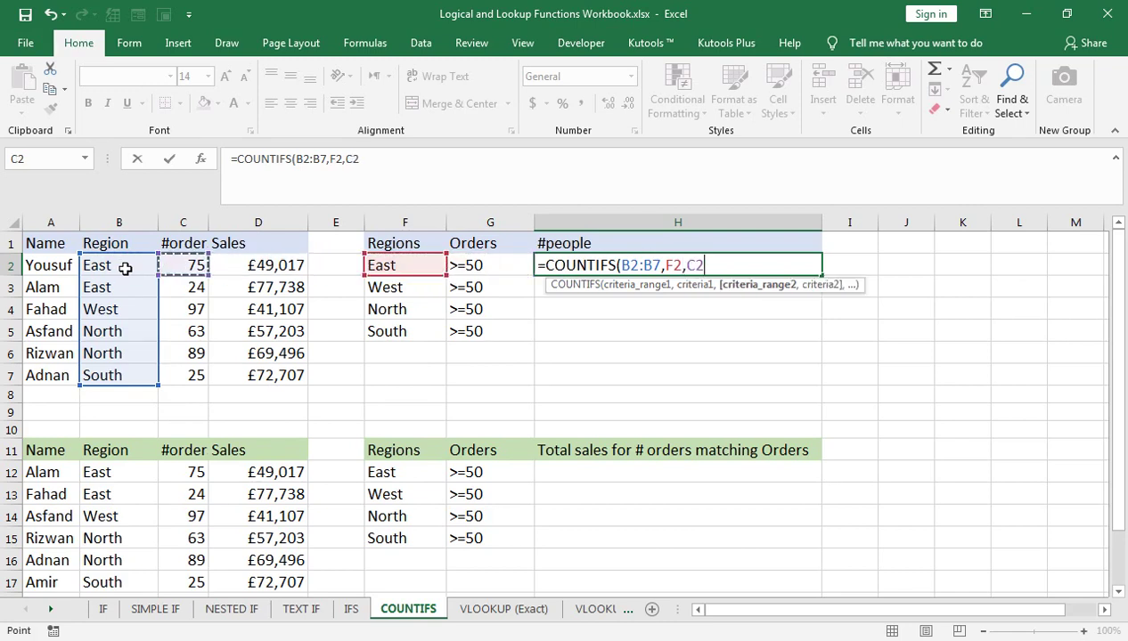
key(ctrl+shift+Down)
text(:C7,">50)
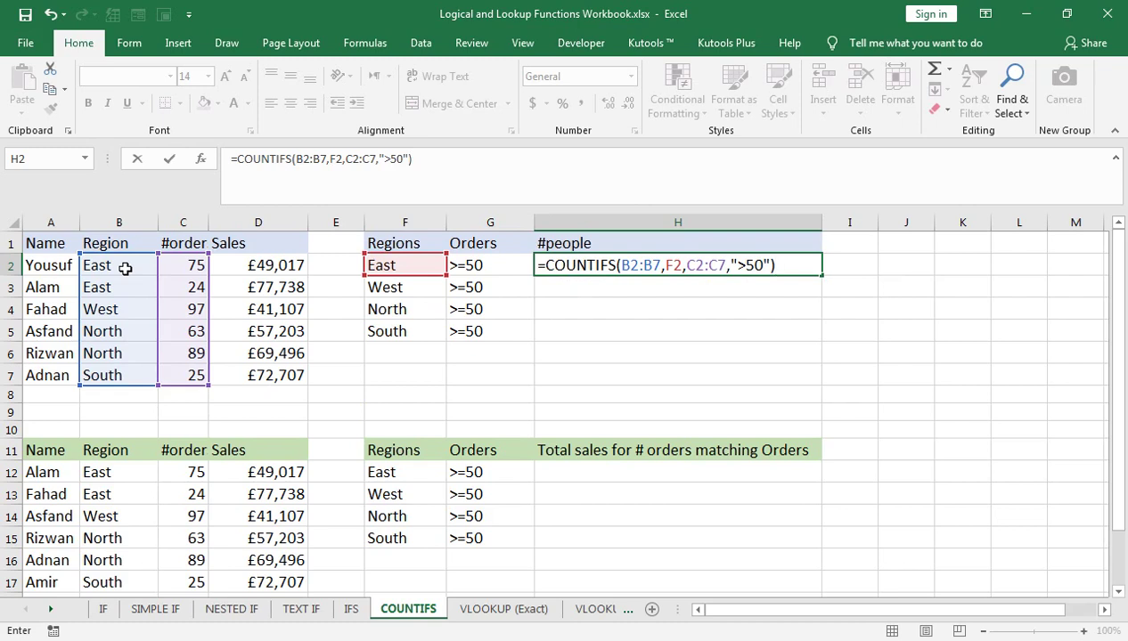
key(F2)
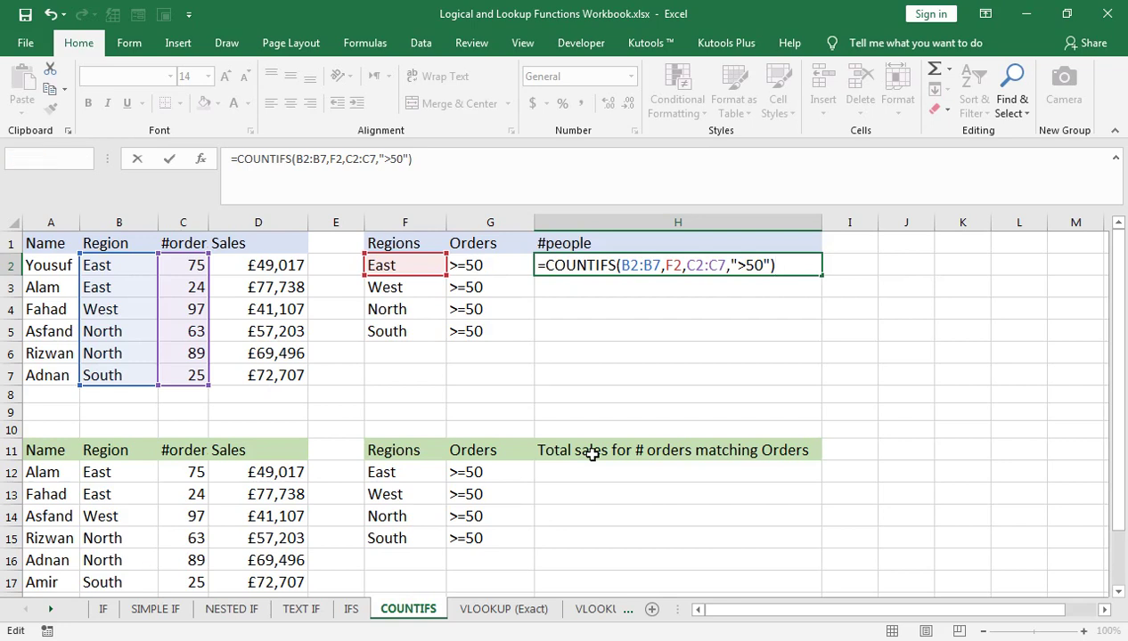
key(Return)
key(Up)
key(Left)
key(Left)
key(Left)
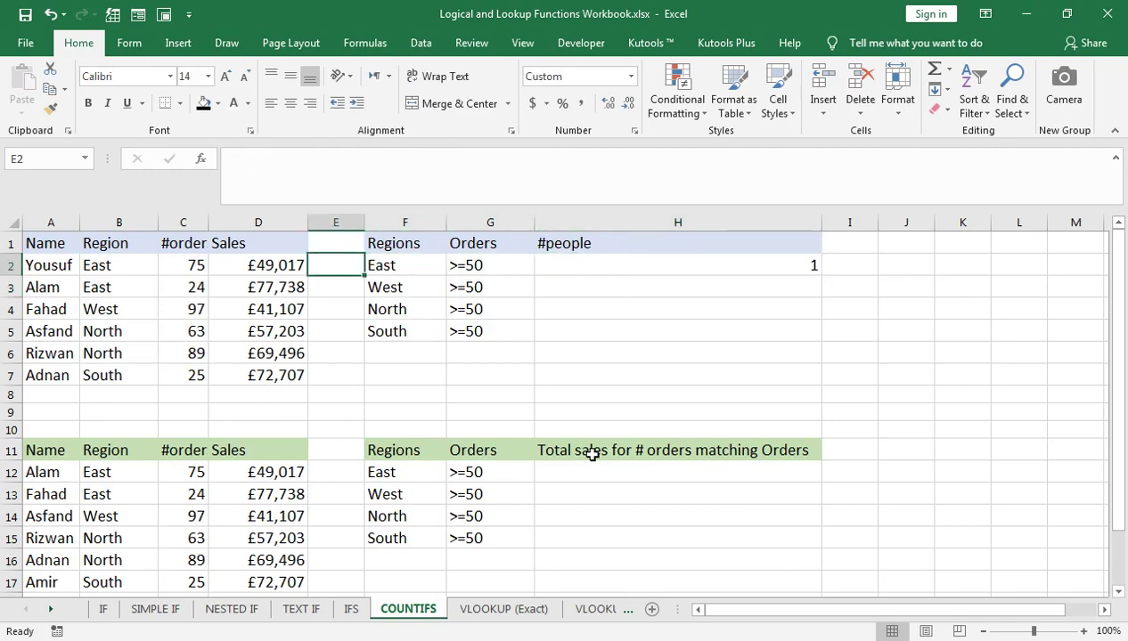
key(Left)
key(Left)
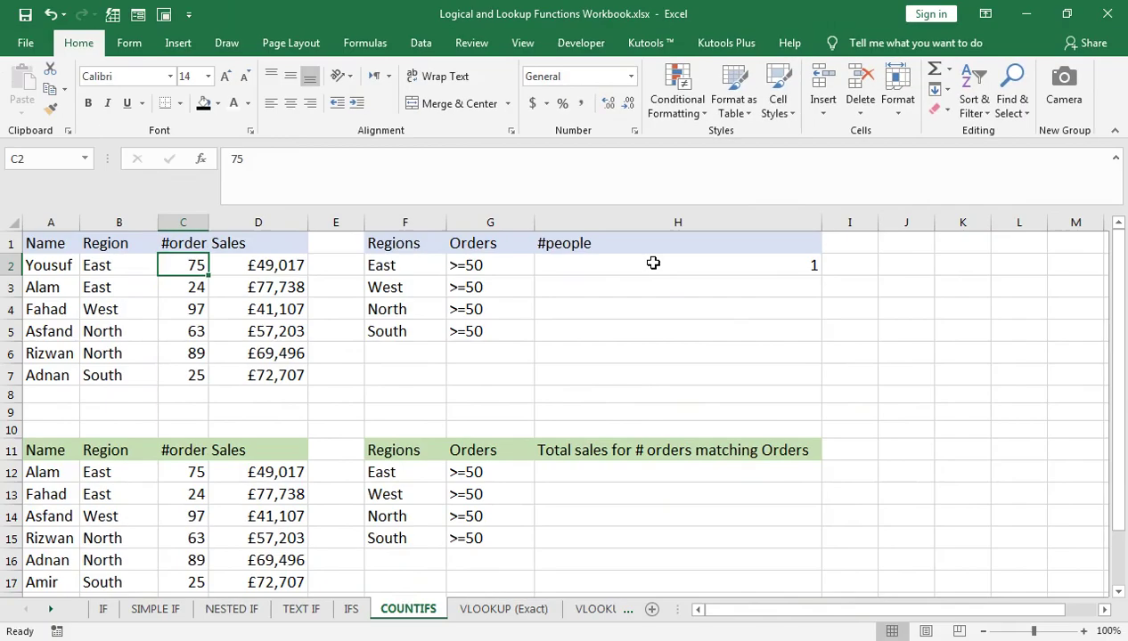
Make the B2:B7 and C2:C7 ranges in H2's COUNTIFS absolute references.
click(653, 263)
double_click(653, 263)
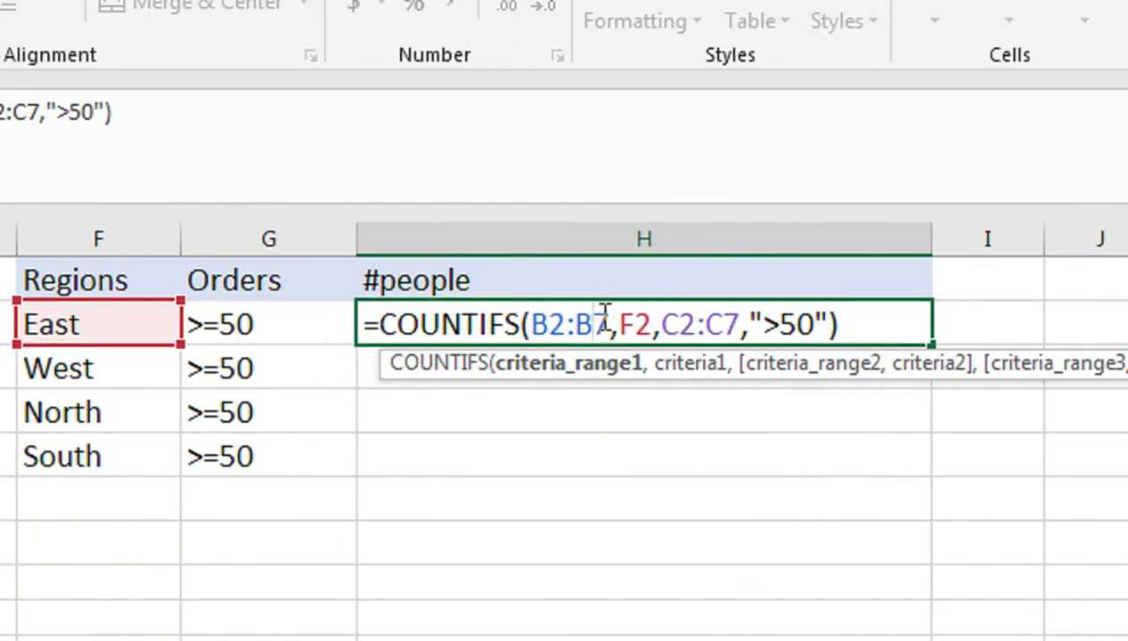
click(604, 314)
key(shift+Left)
key(shift+Left)
key(shift+Left)
key(shift+Left)
key(shift+Left)
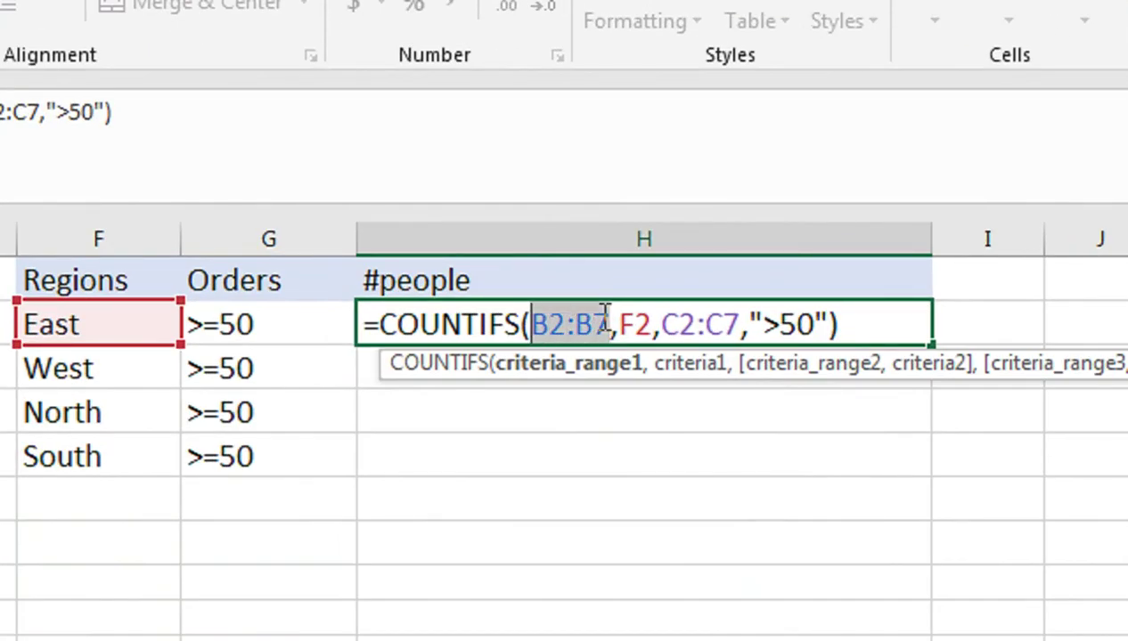
key(F4)
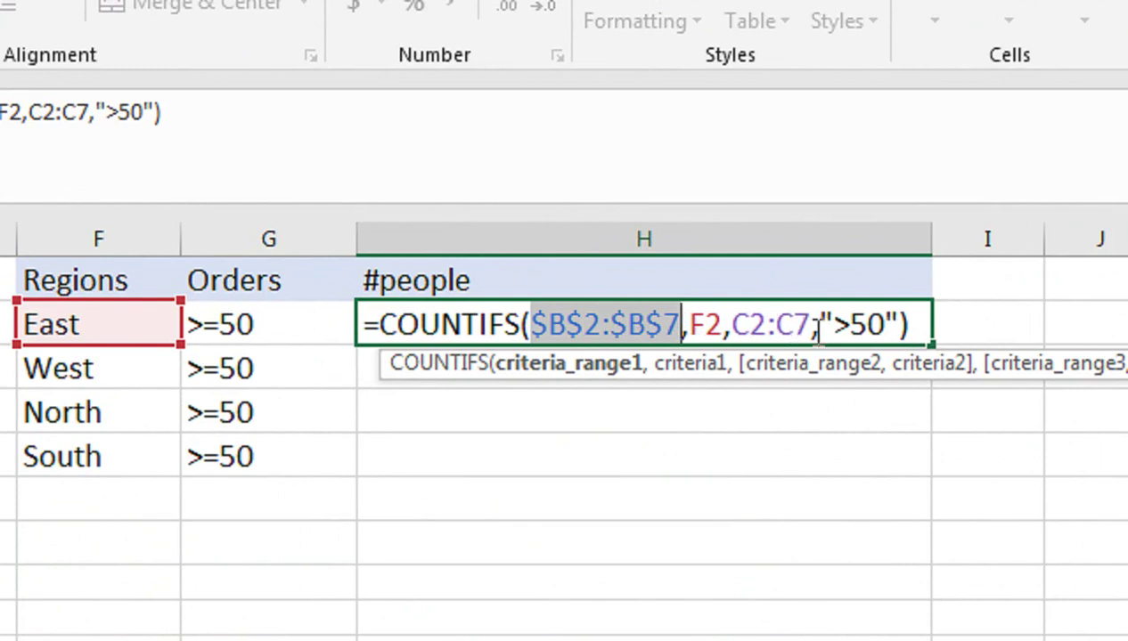
click(813, 326)
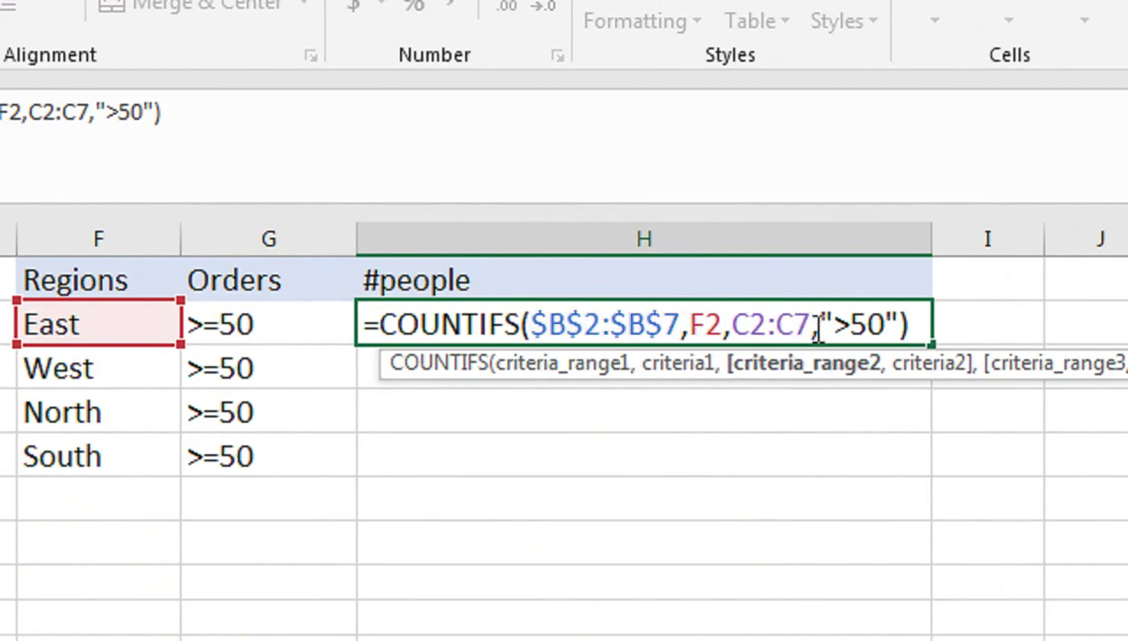
key(shift+Left)
key(shift+Left)
key(shift+Left)
key(shift+Left)
key(shift+Left)
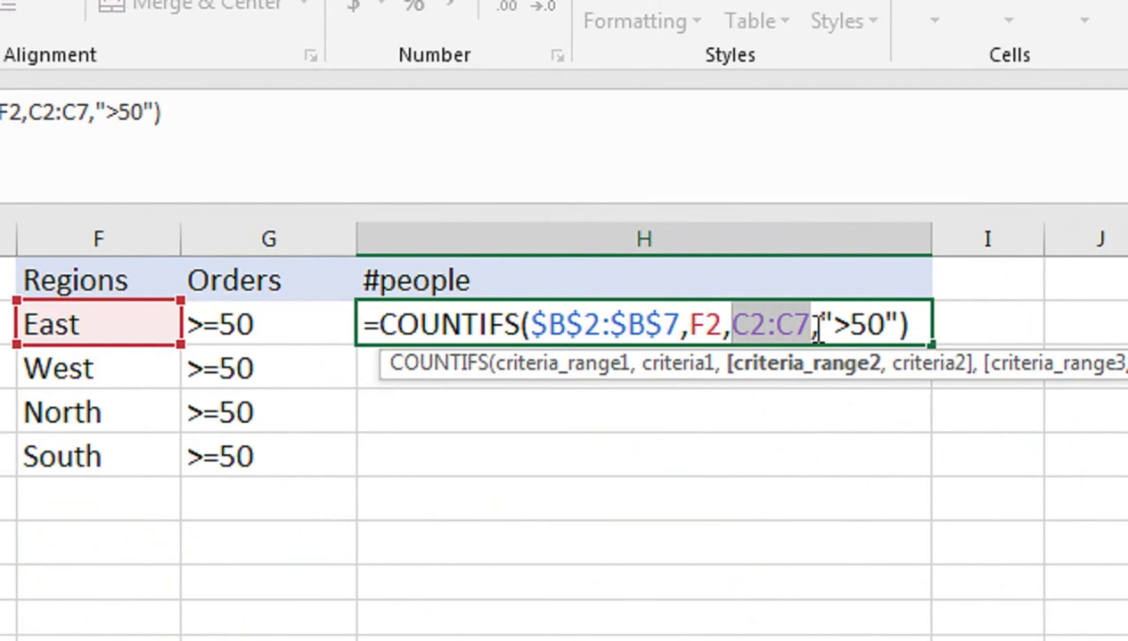
key(F4)
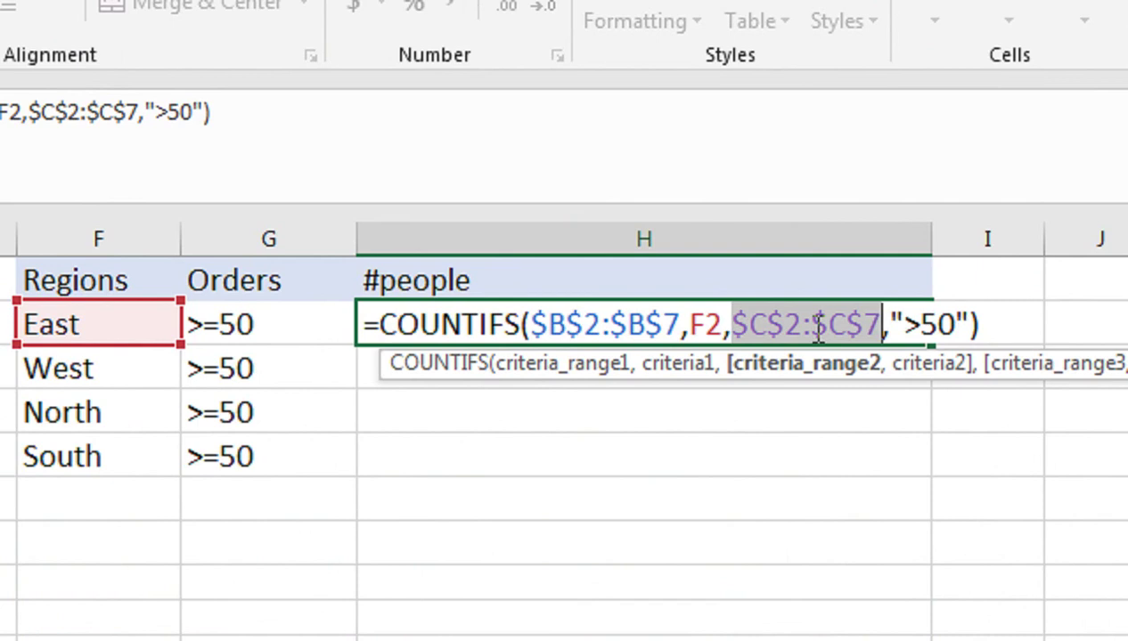
key(Return)
Fill the count formula down to H5, giving 1, 1, 2 and 0.
click(815, 327)
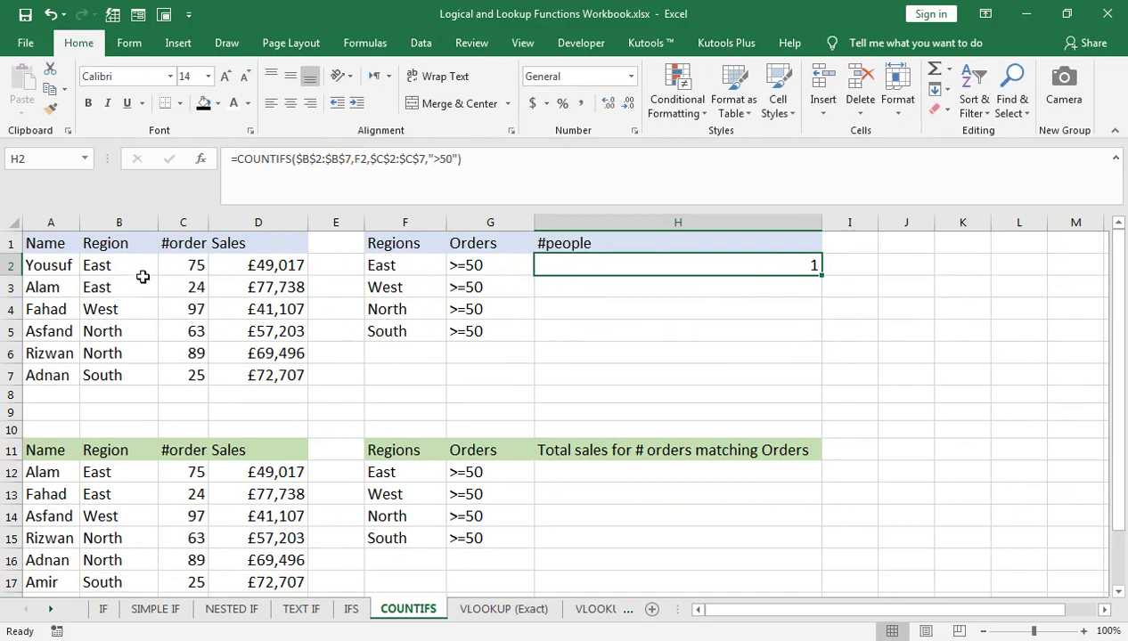
drag(821, 275, 821, 339)
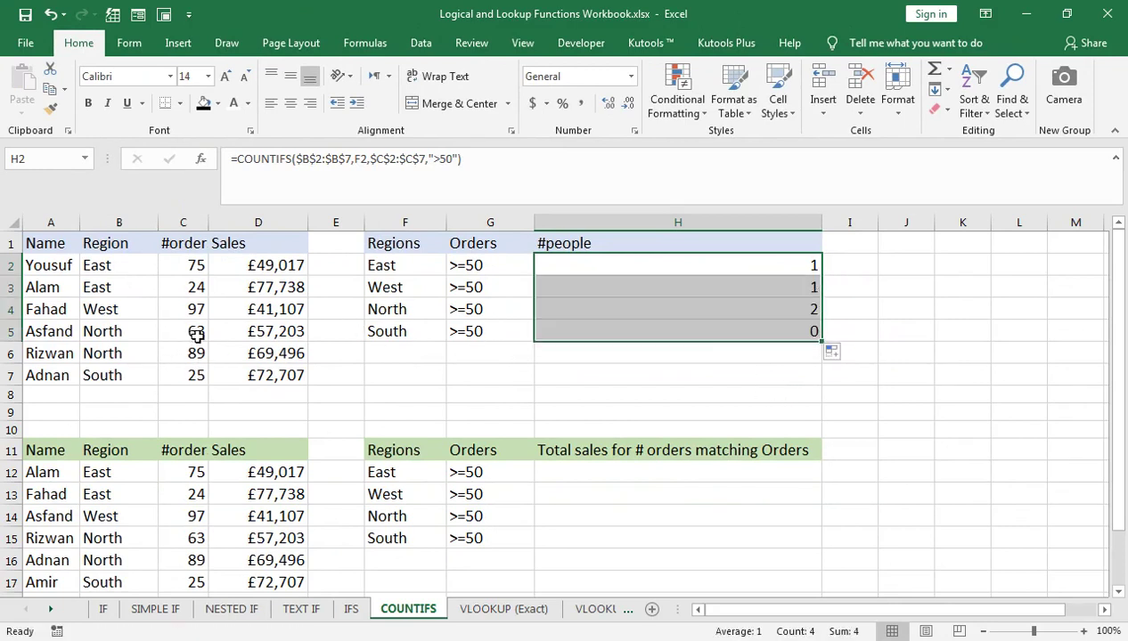
click(735, 310)
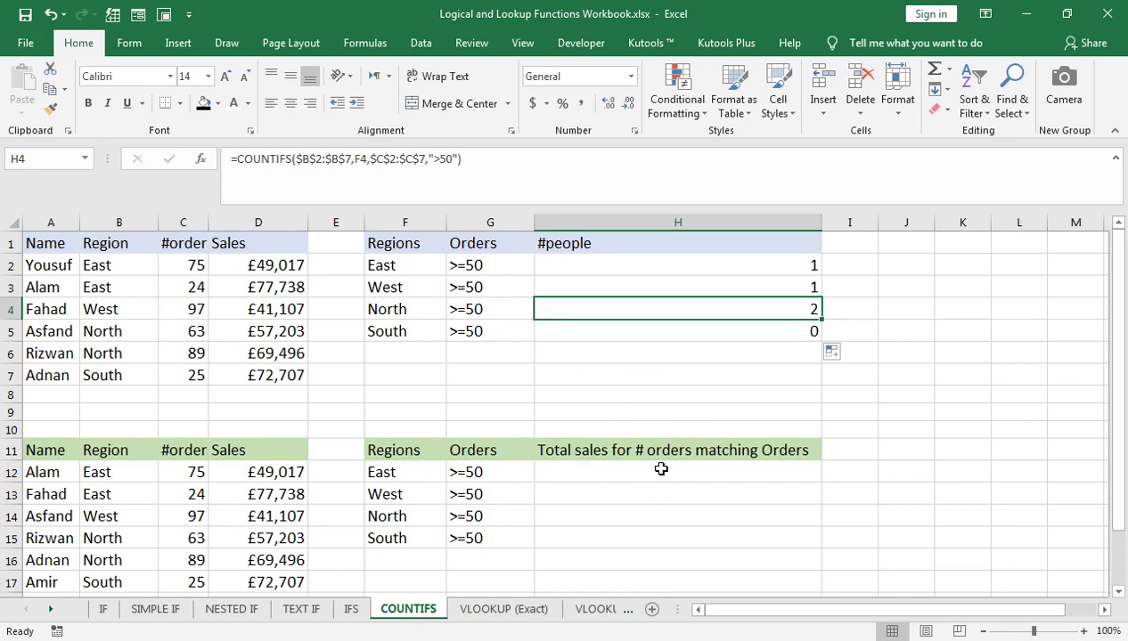
double_click(661, 470)
double_click(691, 488)
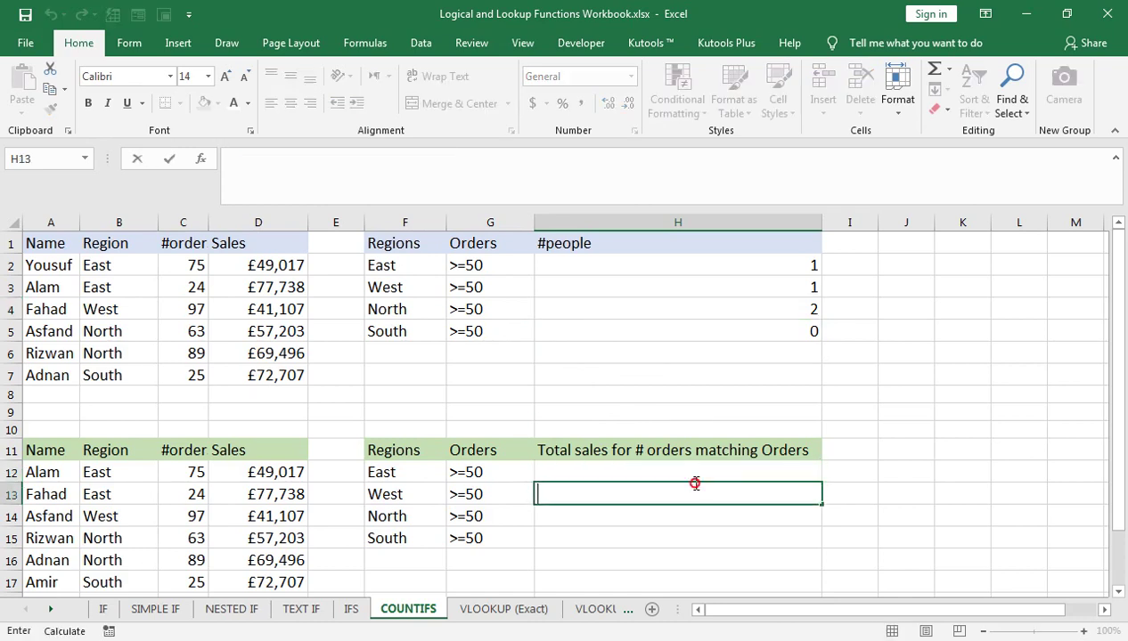
Start a SUMIFS in H12 summing the absolute Sales range $D$12:$D$17.
click(692, 465)
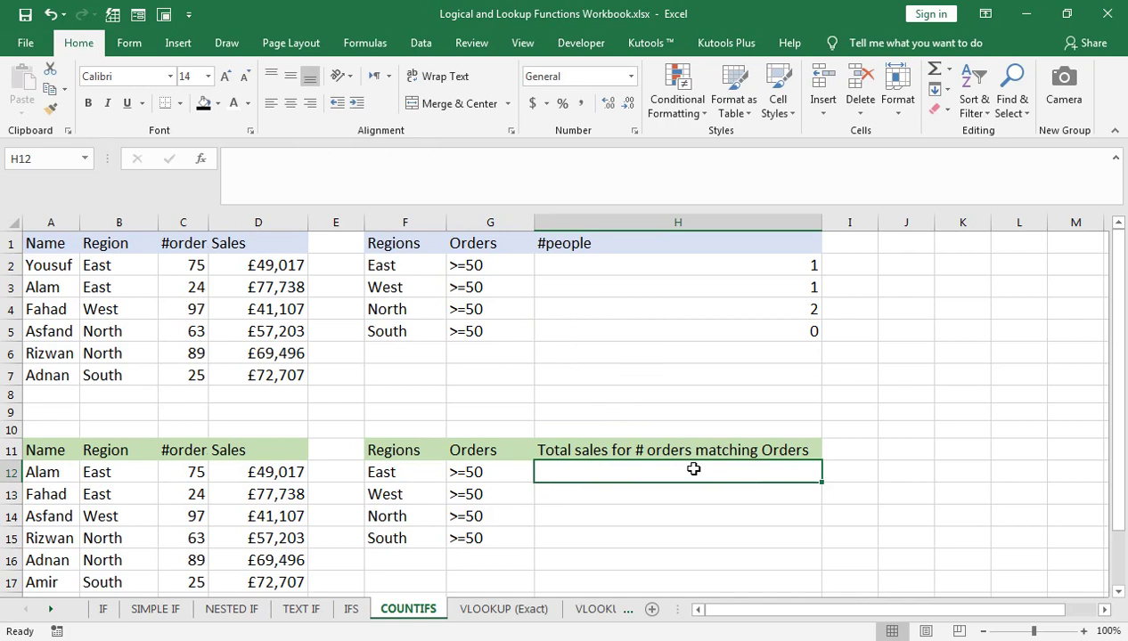
text(=sumifs)
key(Tab)
key(Left)
key(Left)
key(Left)
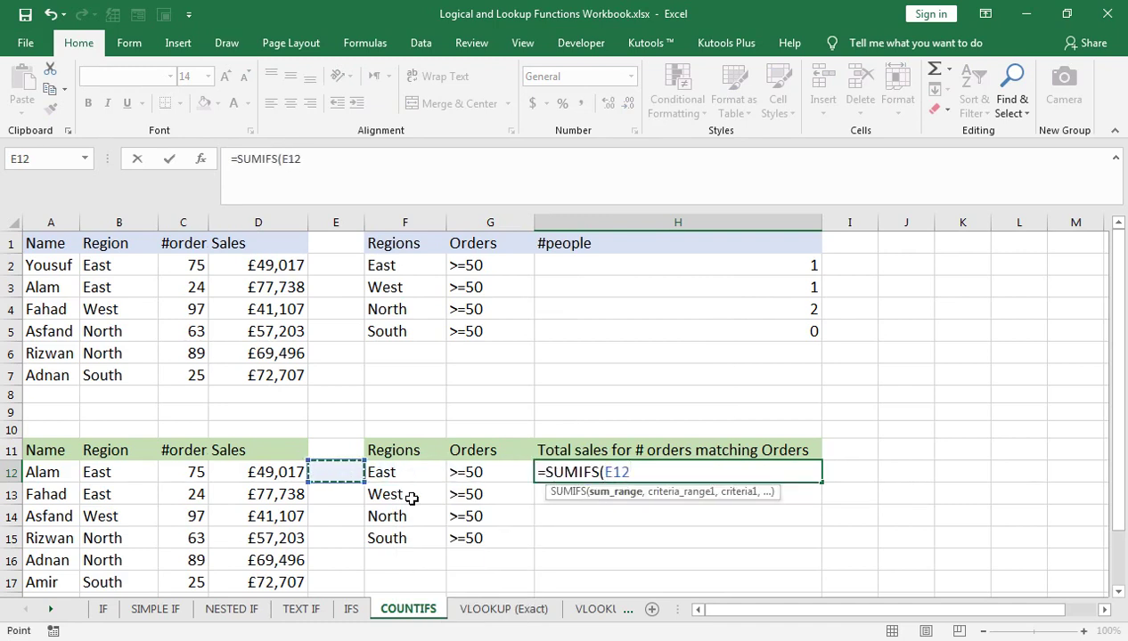
key(Left)
key(shift+Down)
key(shift+Down)
key(shift+Down)
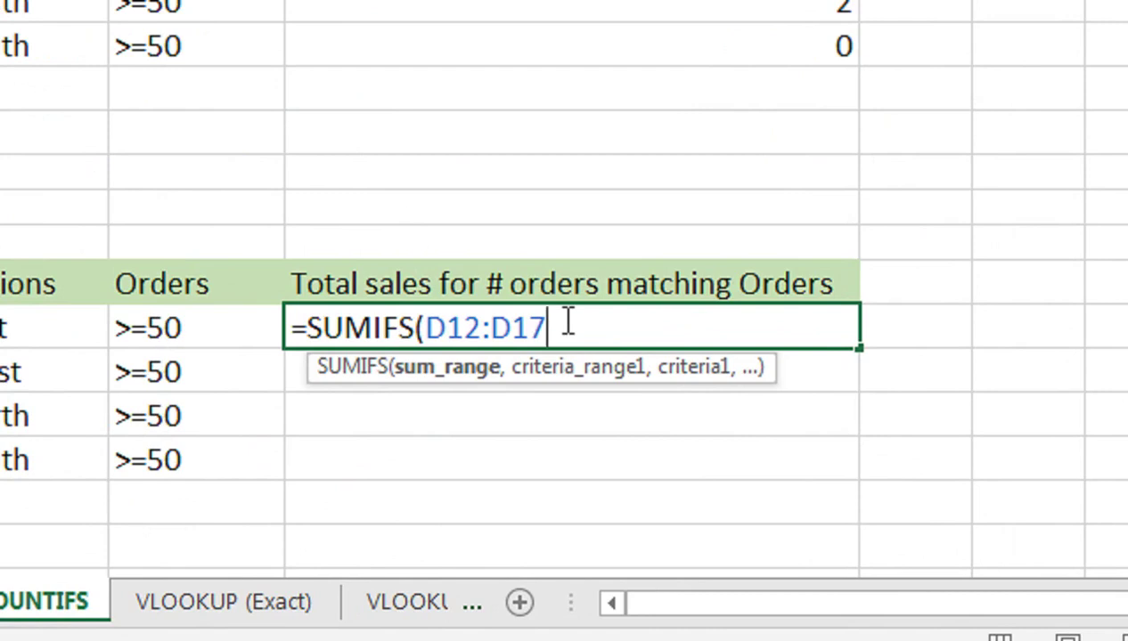
key(F4)
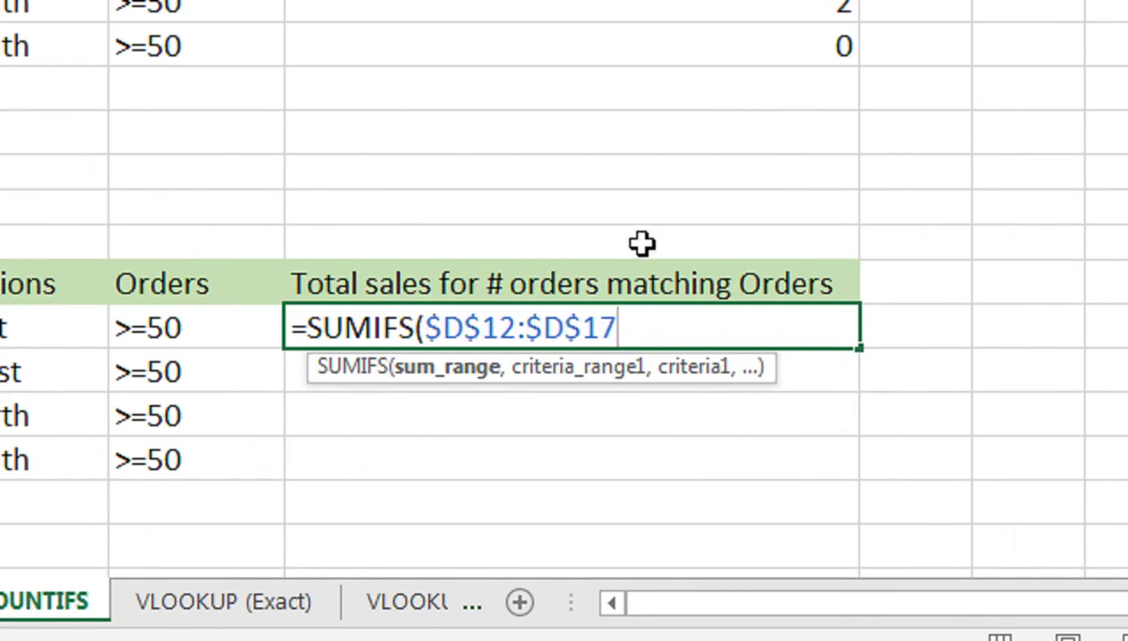
text(,)
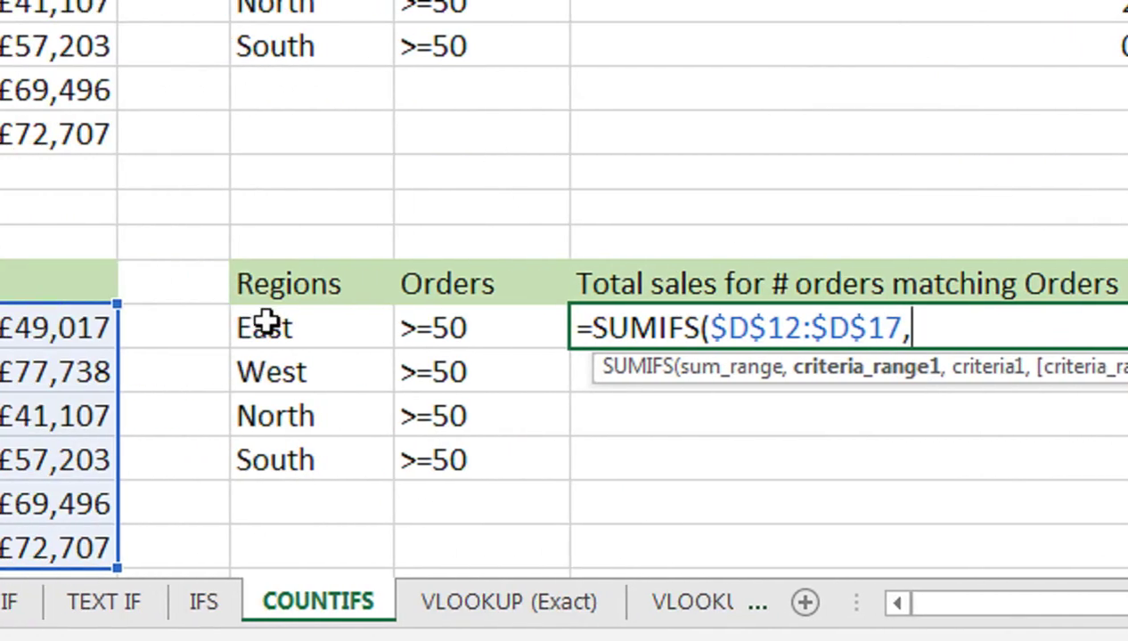
Add the absolute region range $B$12:$B$17 with East in F12 as criterion.
click(283, 324)
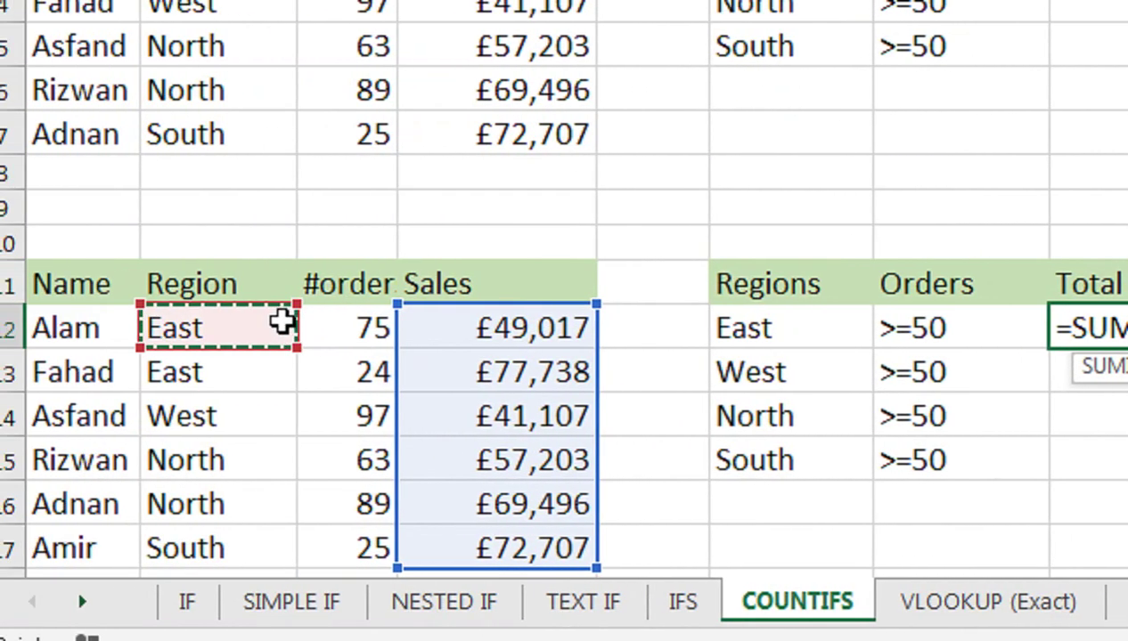
drag(283, 324, 267, 552)
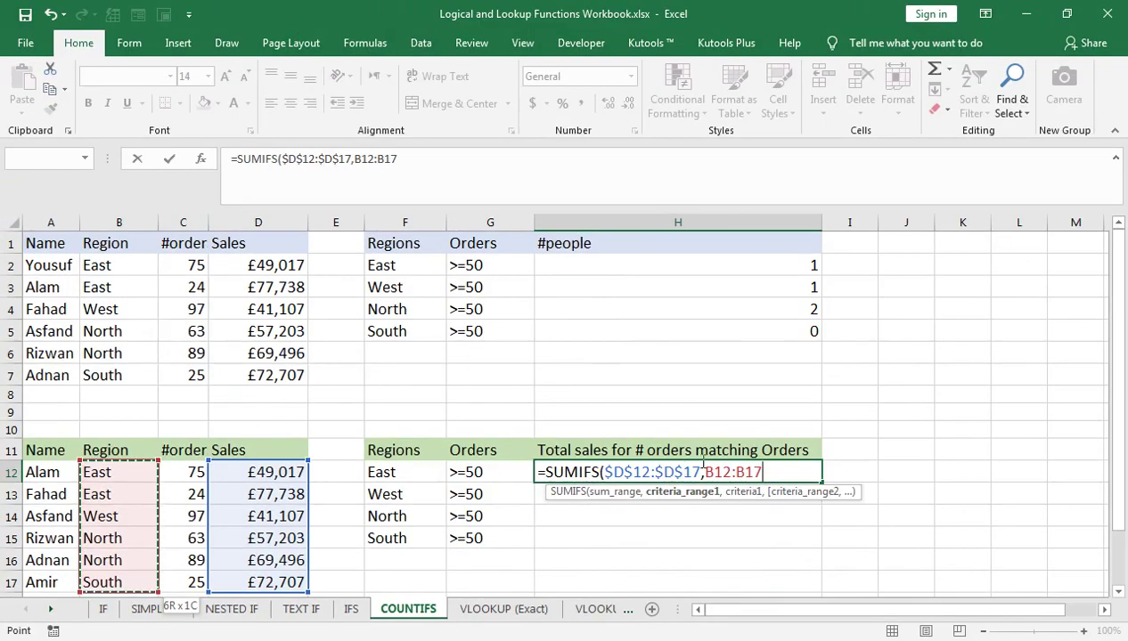
key(F4)
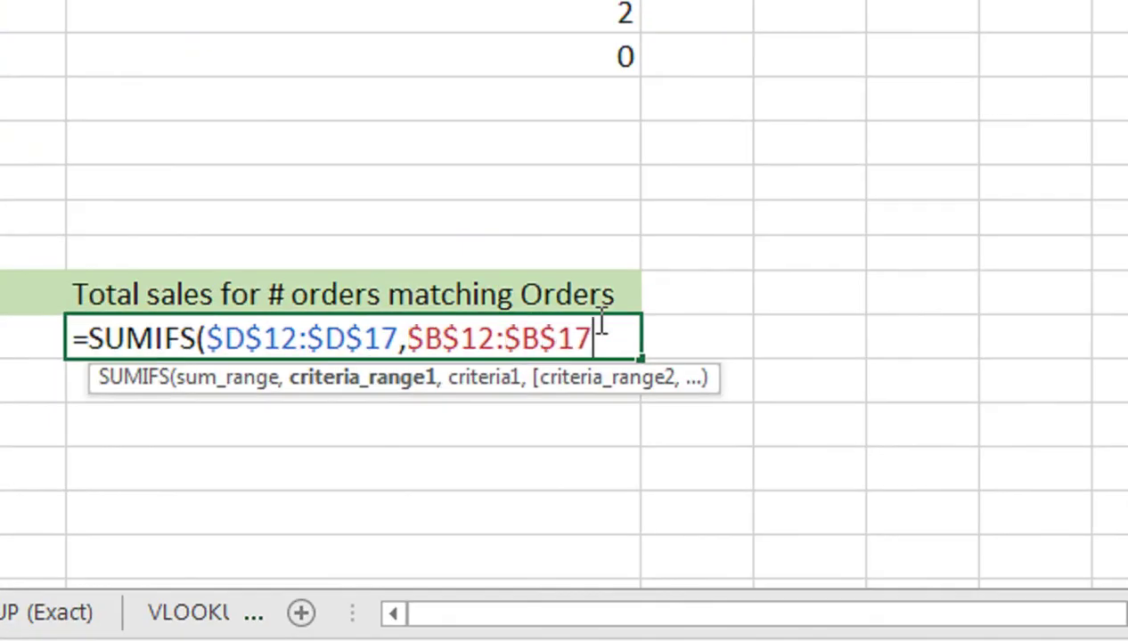
text(,)
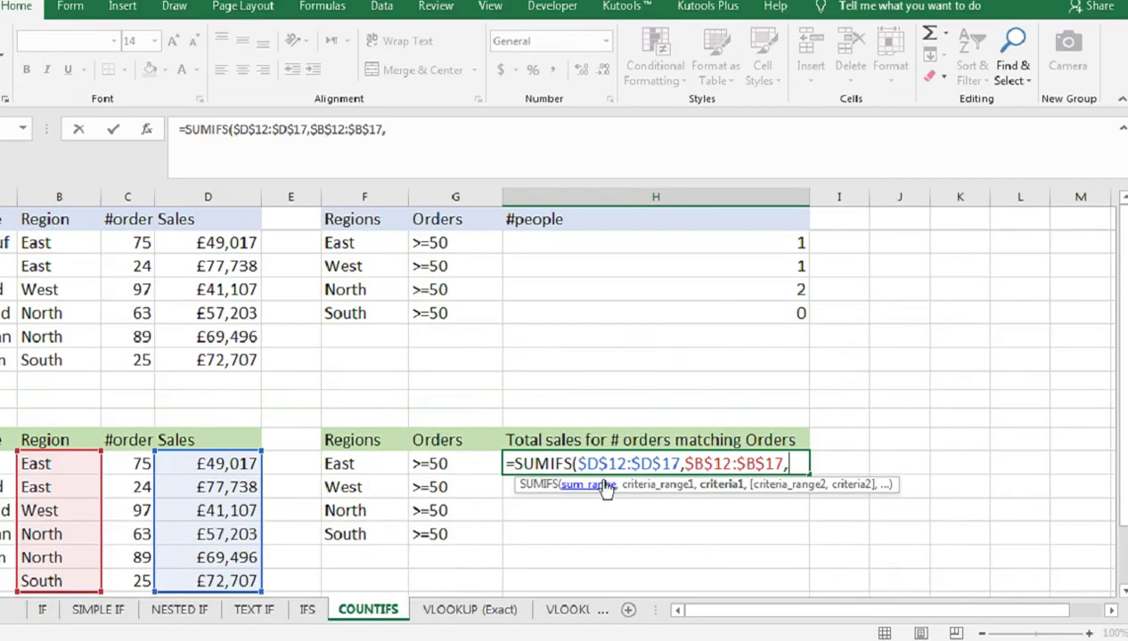
click(390, 472)
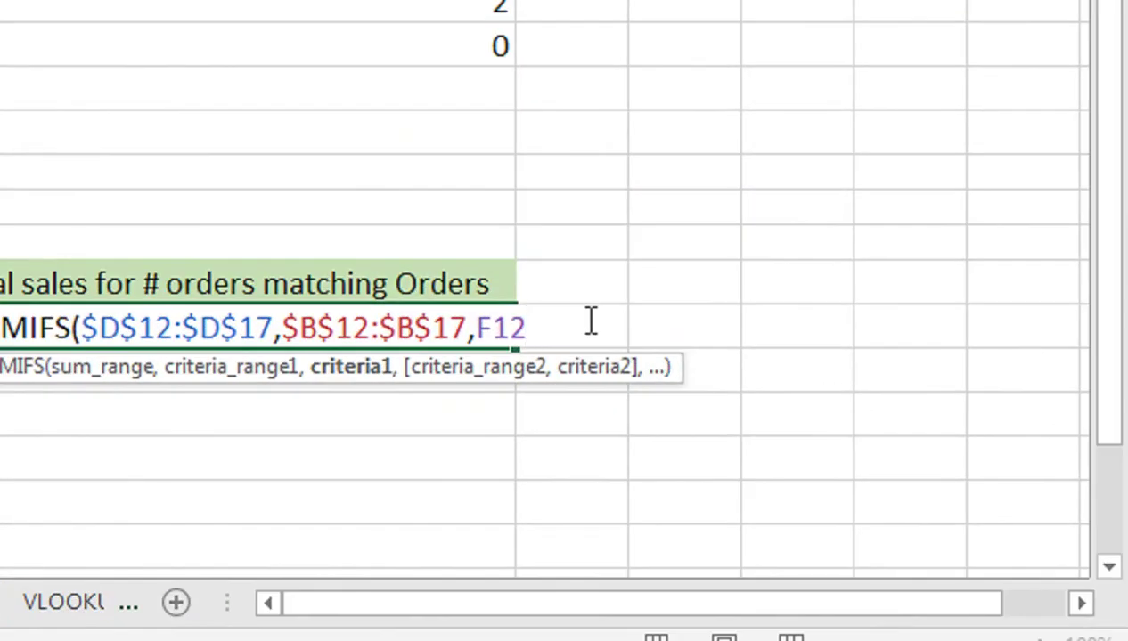
text(,)
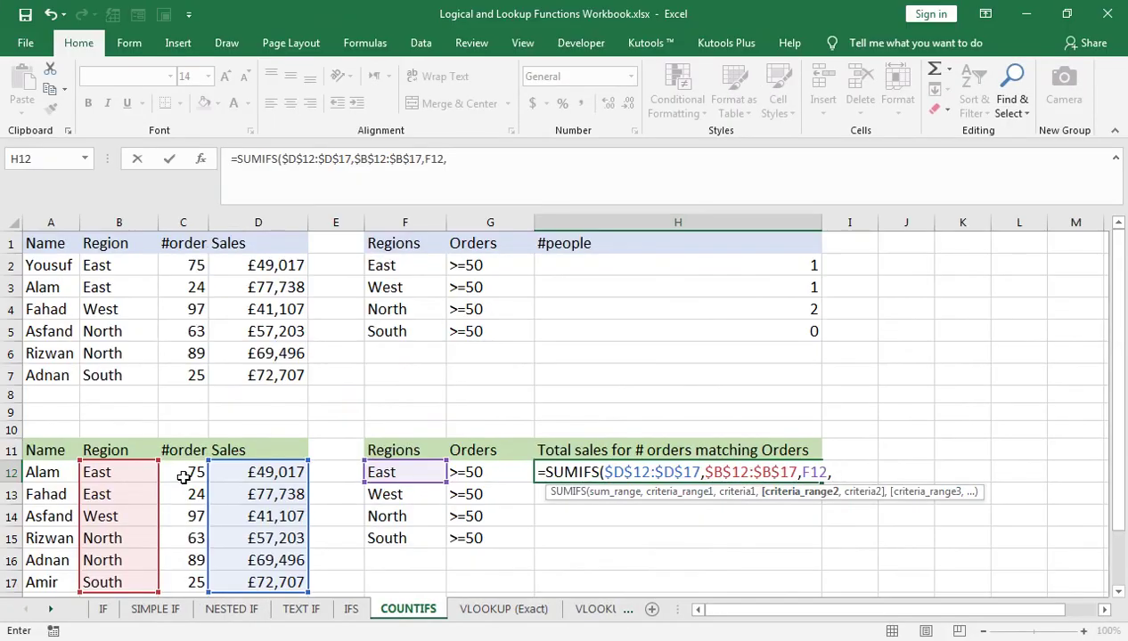
Add the absolute orders range $C$12:$C$17 with criterion G12 (>=50), returning 49017.
click(189, 474)
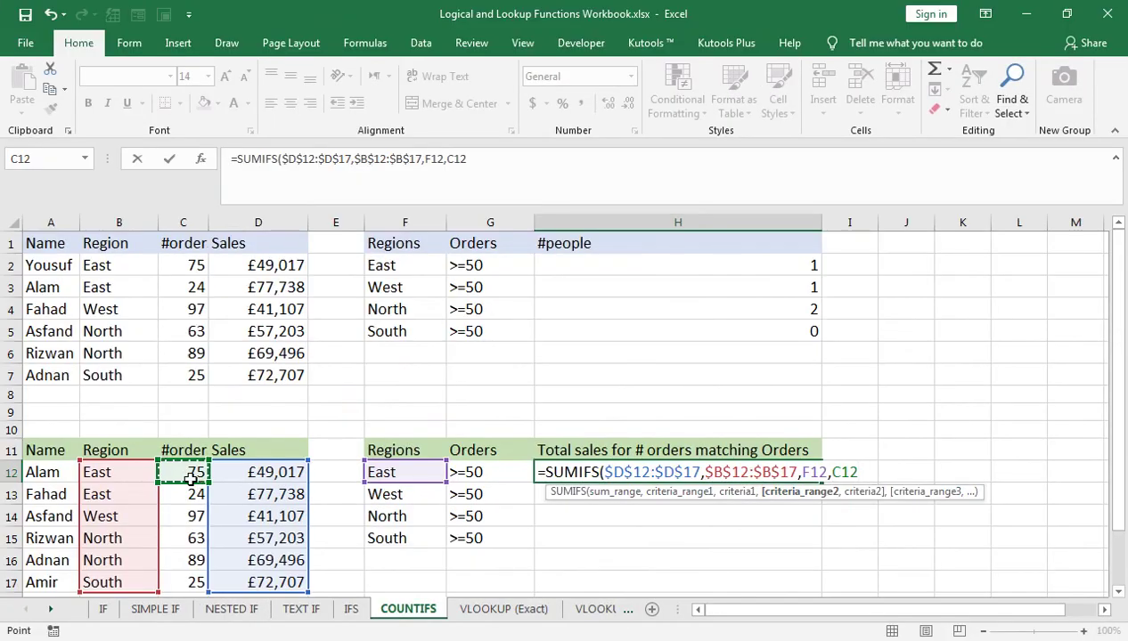
drag(189, 478, 198, 584)
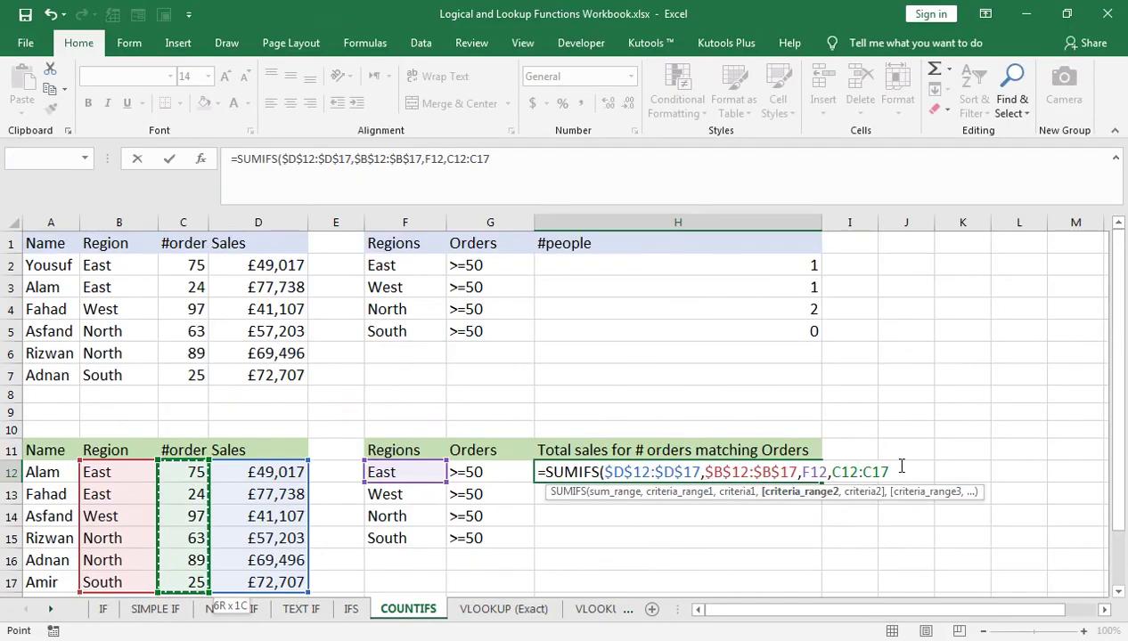
key(F4)
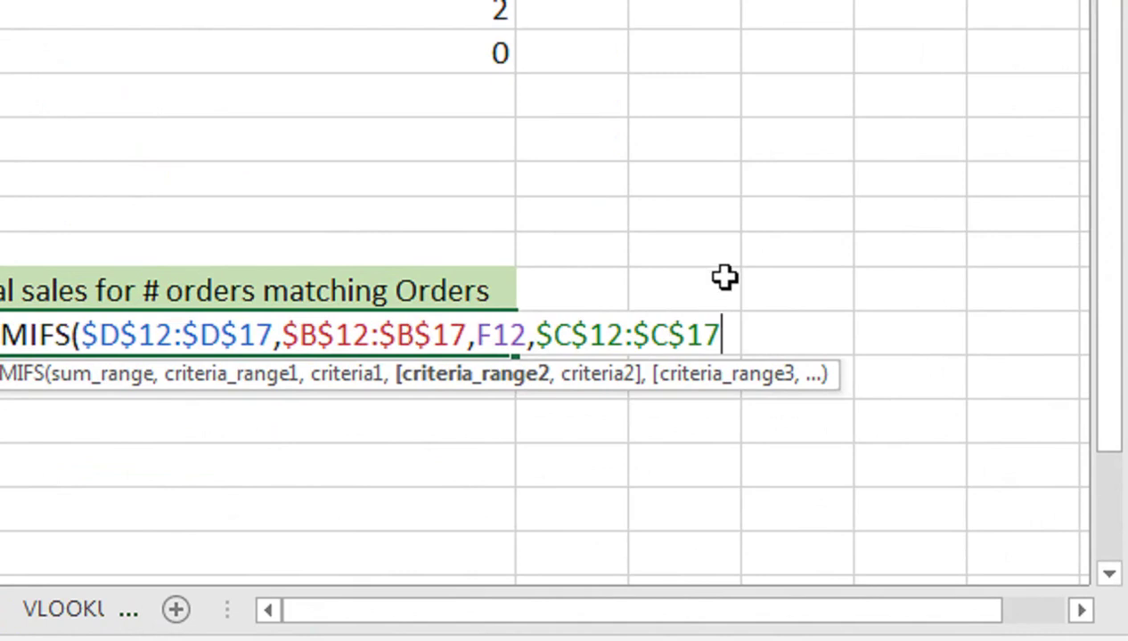
text(,)
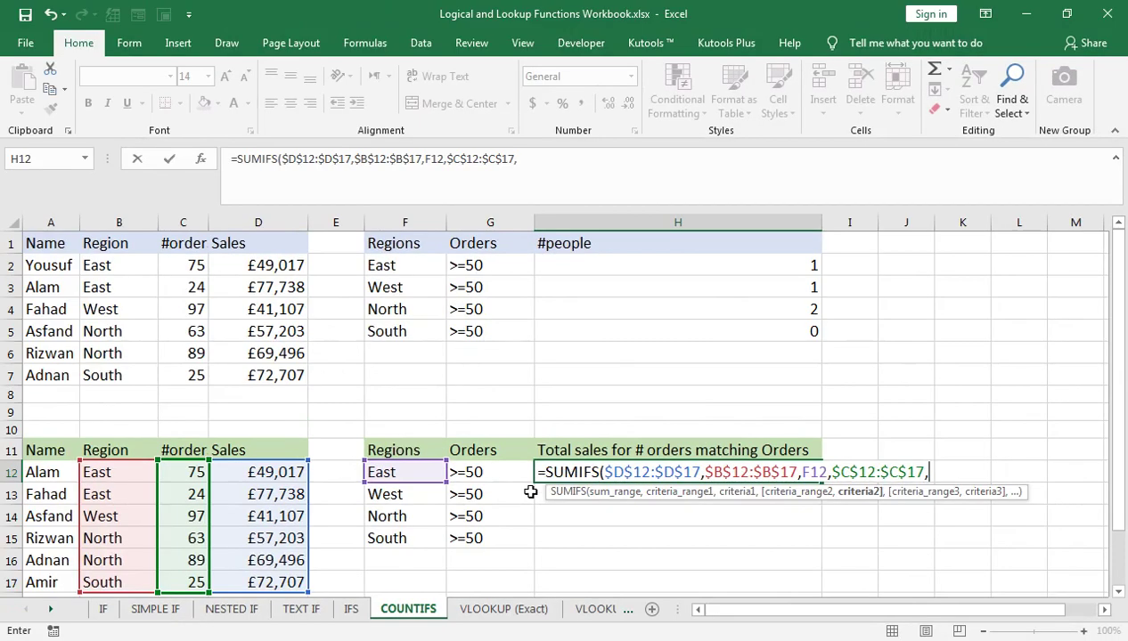
click(468, 472)
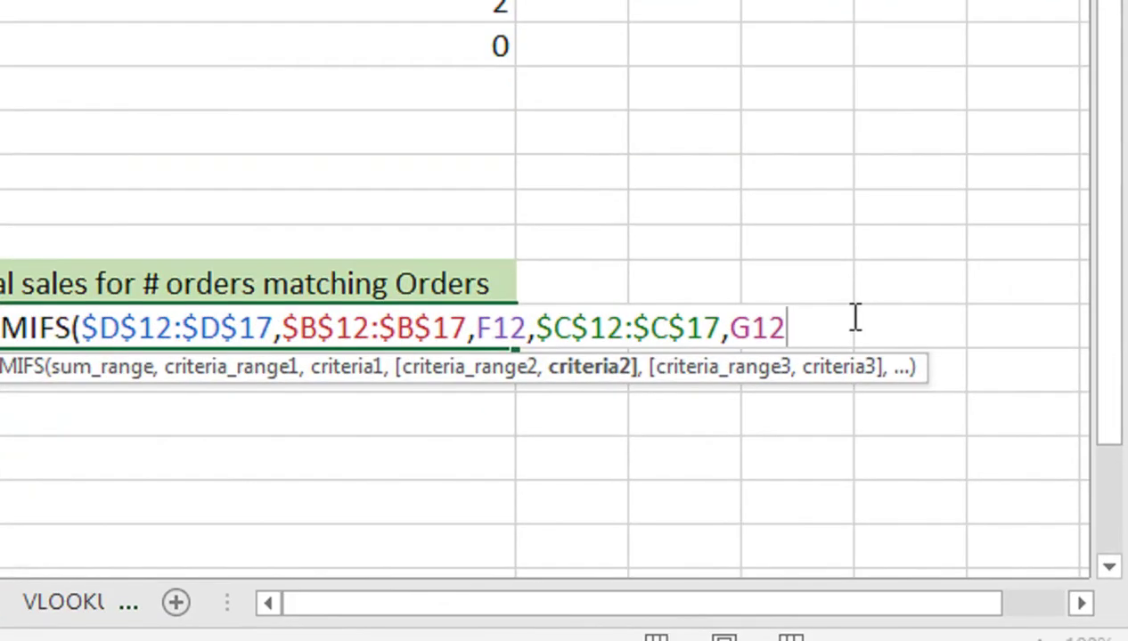
text())
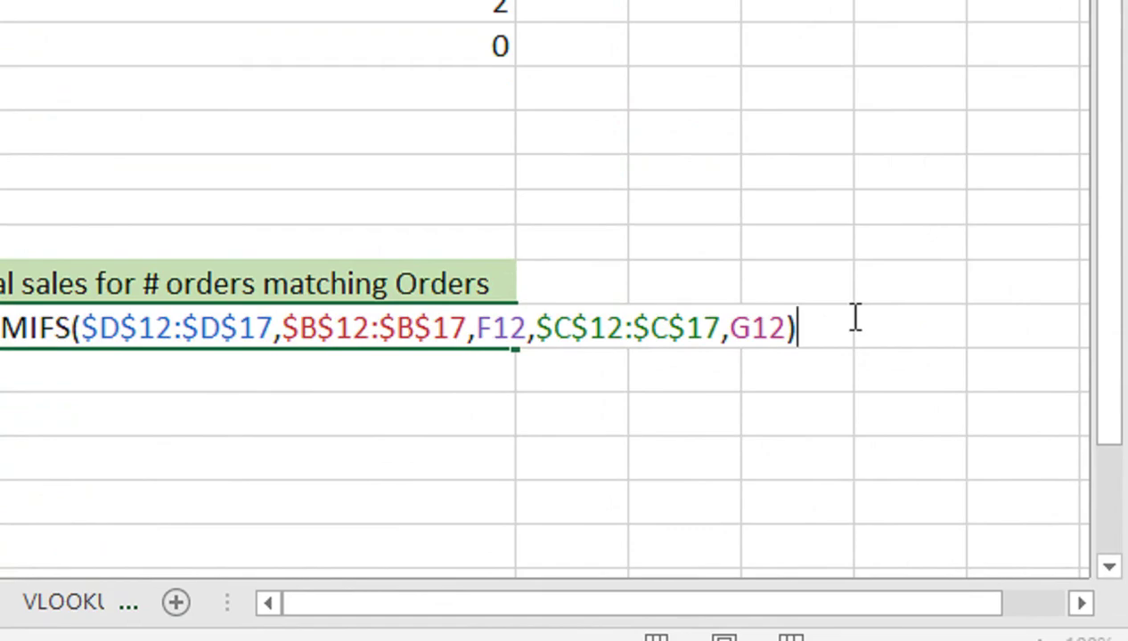
key(Return)
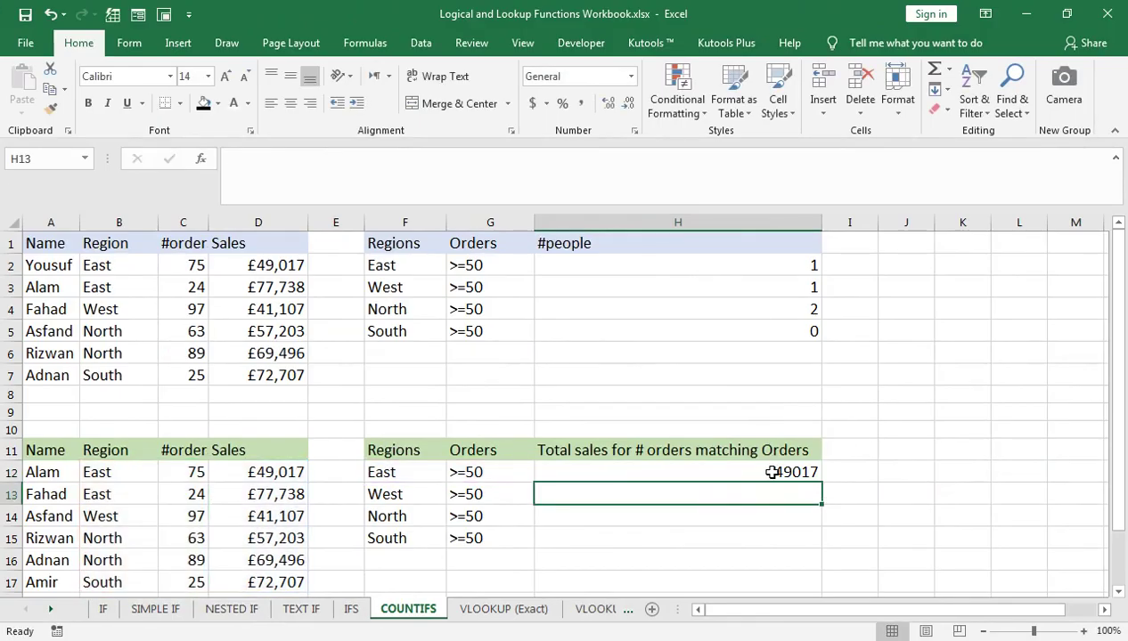
Copy the H12 SUMIFS down to H15, giving 41107, 126699 and 0.
click(820, 477)
double_click(824, 484)
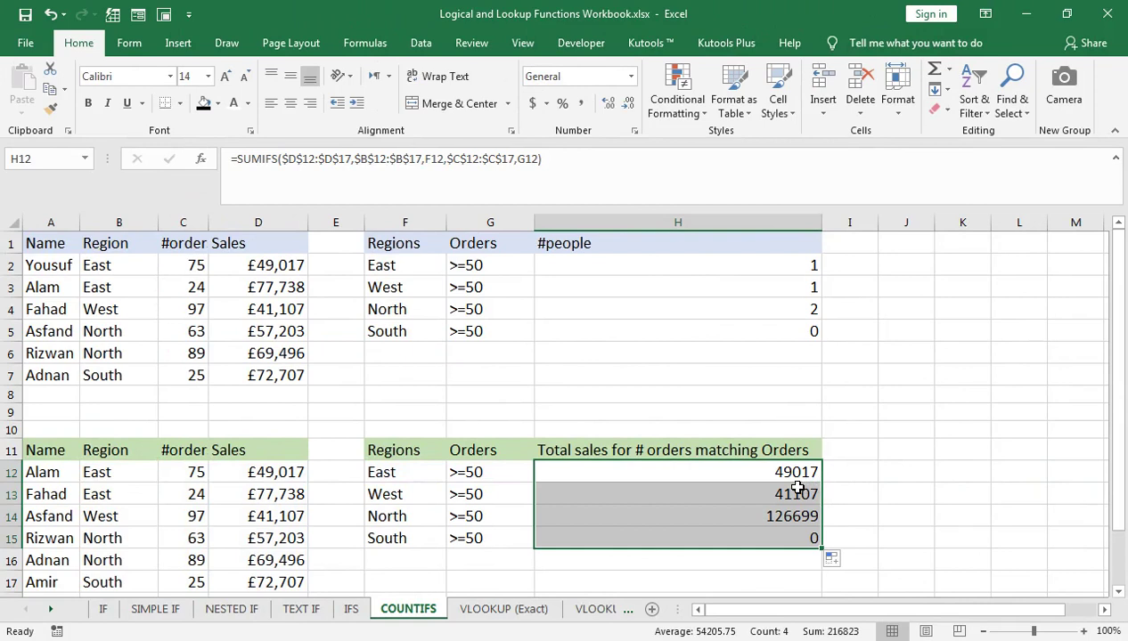
scroll(798, 488, down, 1)
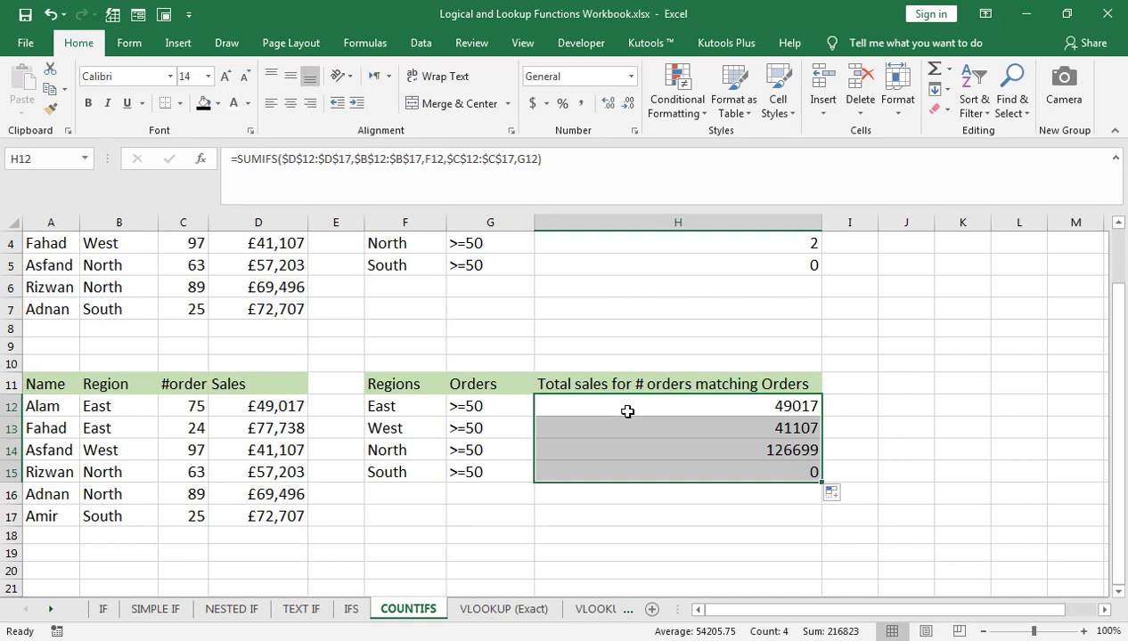
key(ctrl+Page_Down)
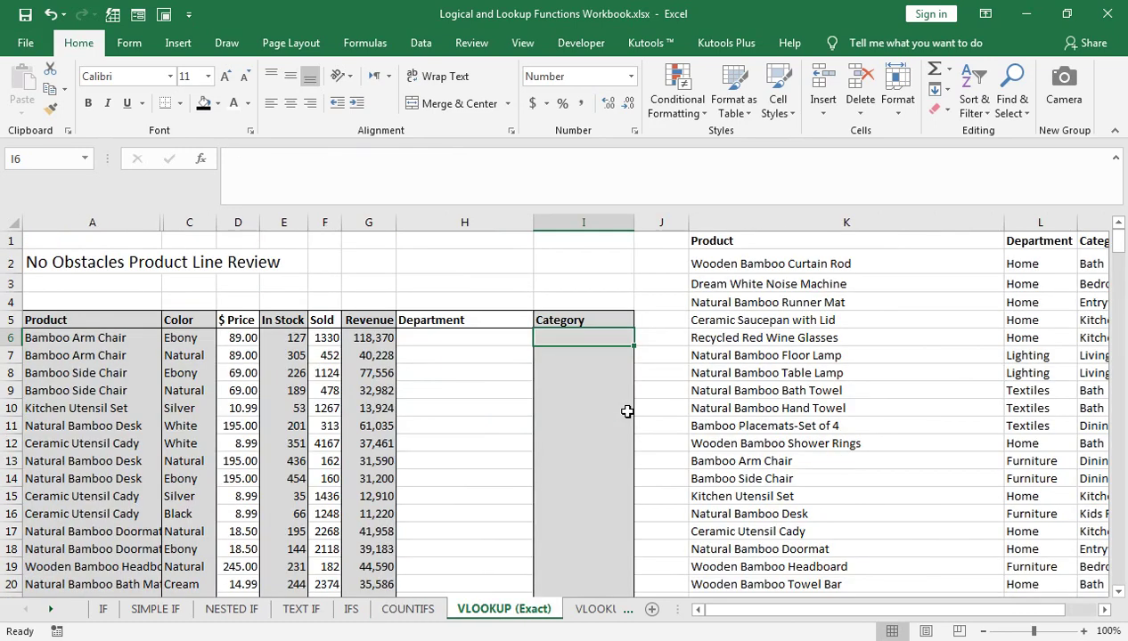
Start a VLOOKUP in H6 looking up A6 in the absolute table $K$1:$M$87.
click(438, 341)
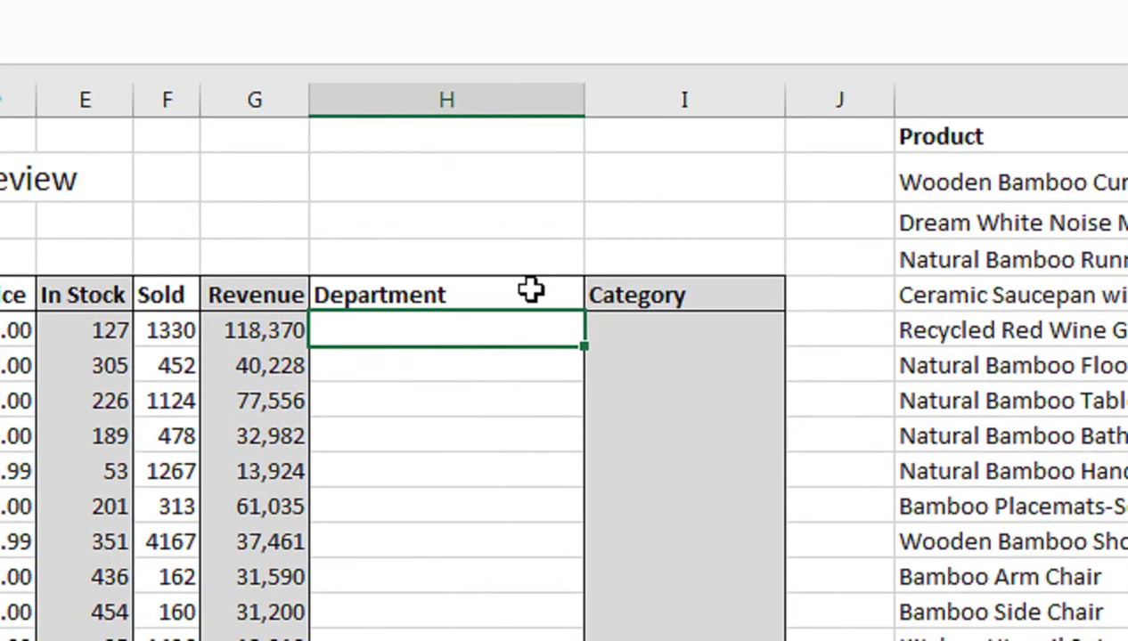
text(=vl)
key(Tab)
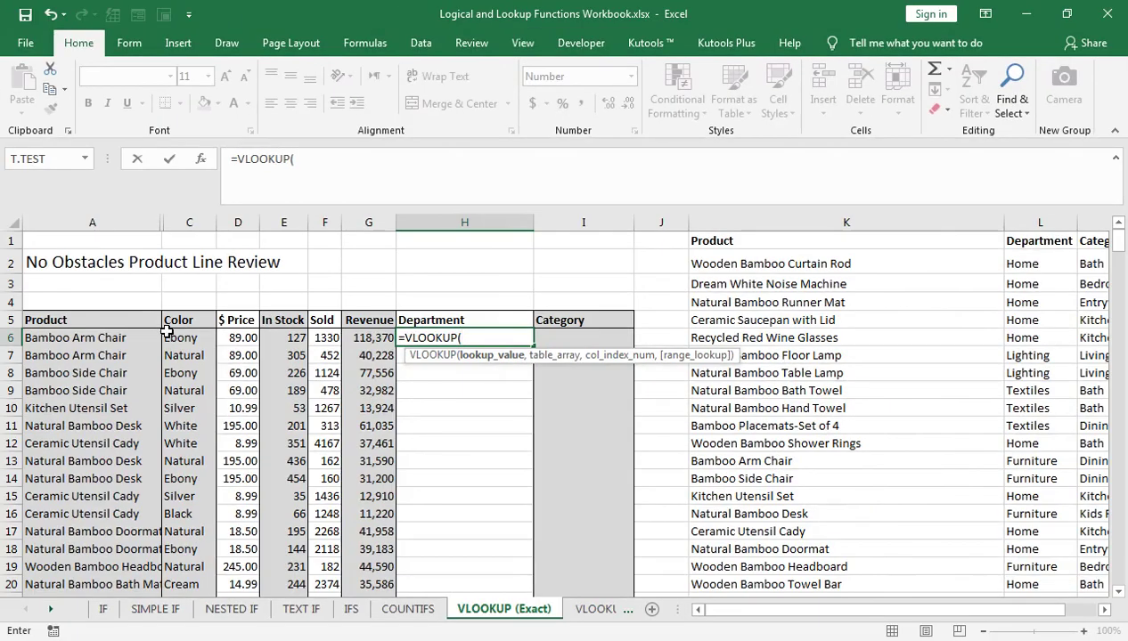
click(144, 335)
text(,)
click(795, 235)
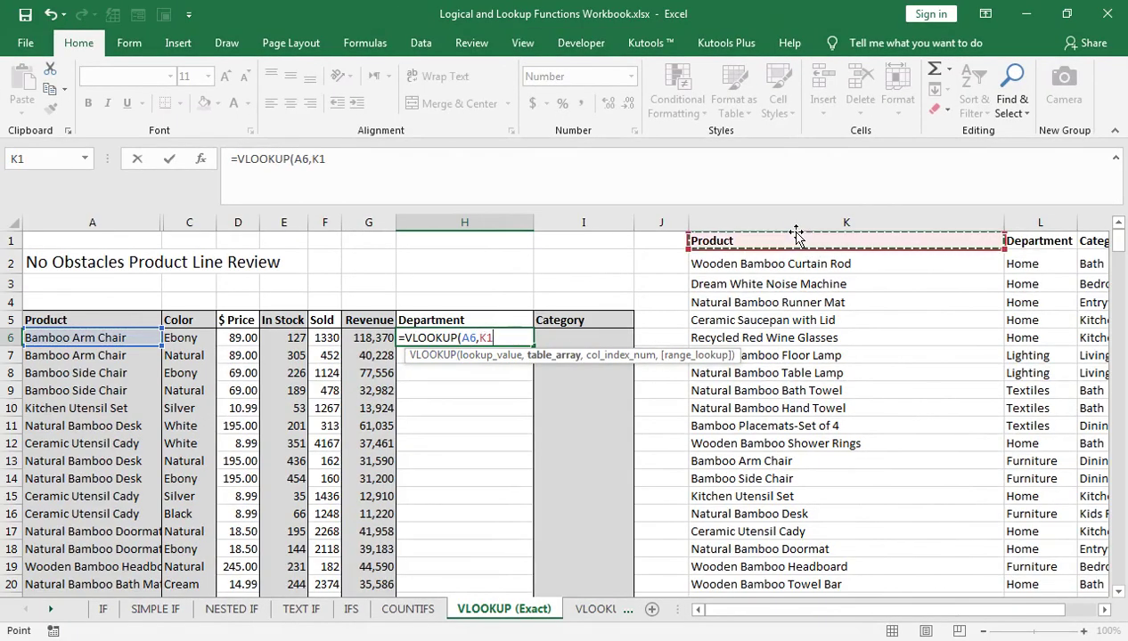
key(ctrl+shift+Right)
key(ctrl+shift+Down)
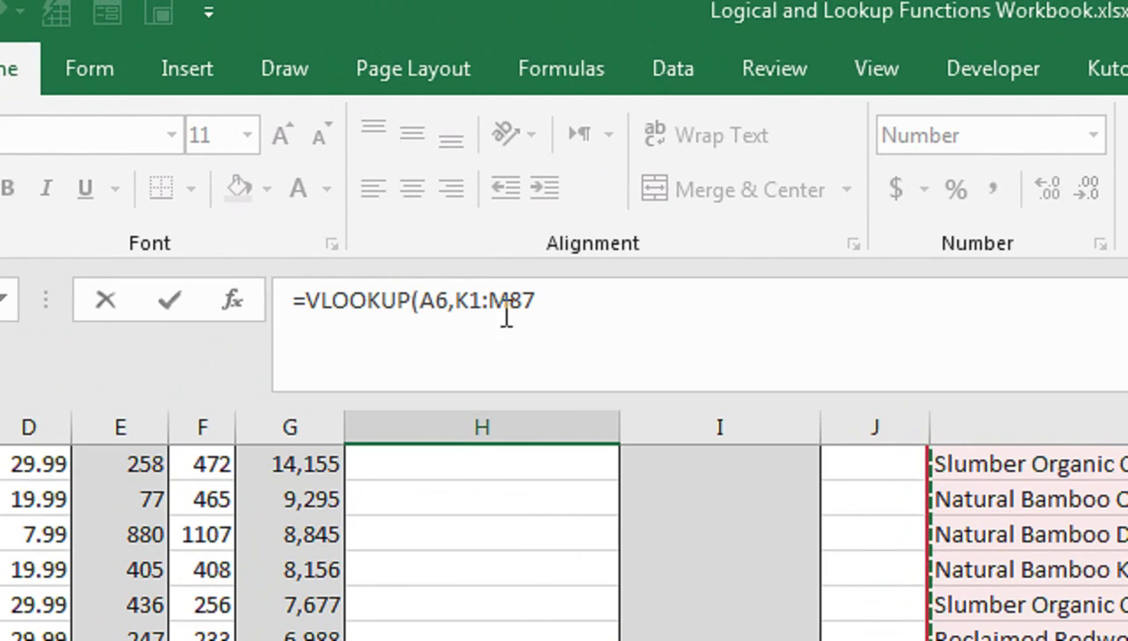
key(F4)
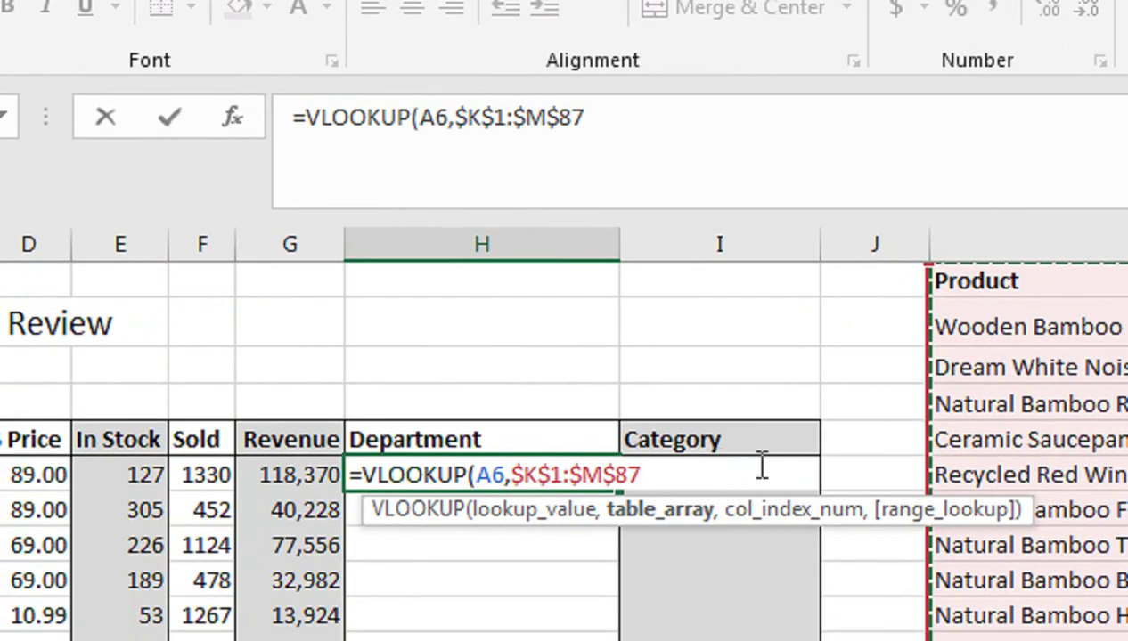
Return column 2 with FALSE exact match, then fill the Department column down.
text(,)
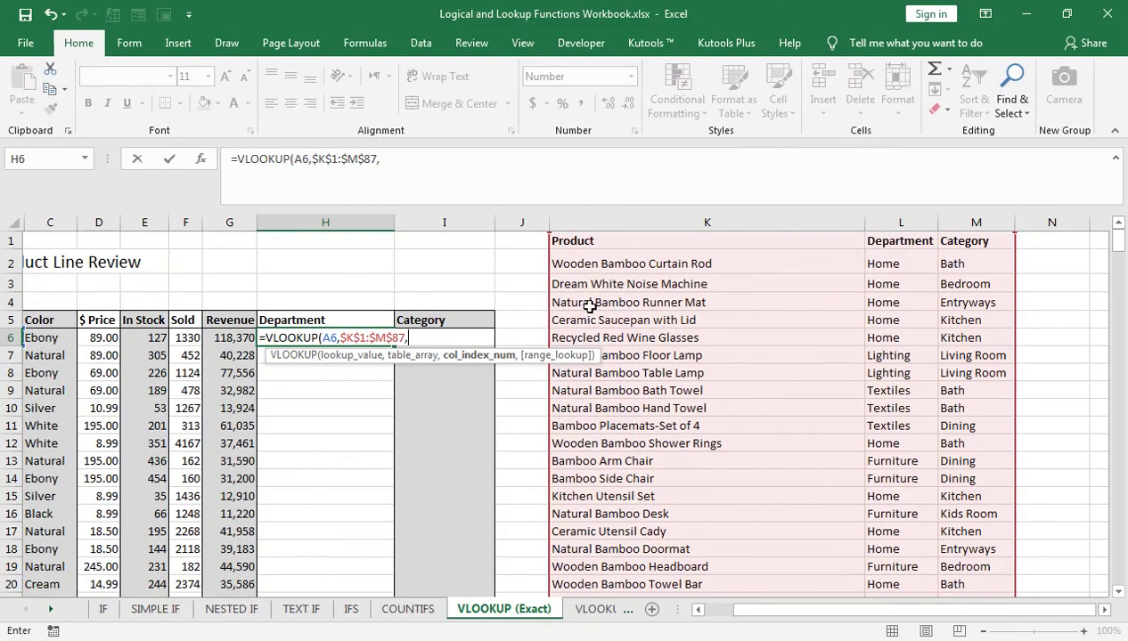
text(,)
key(Down)
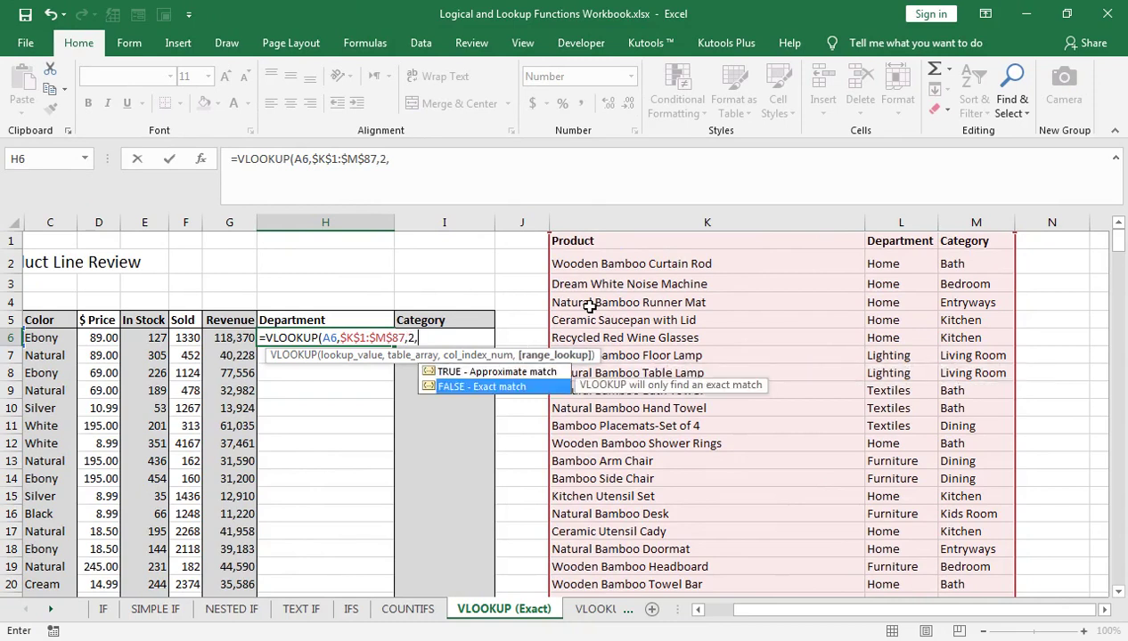
key(Tab)
text())
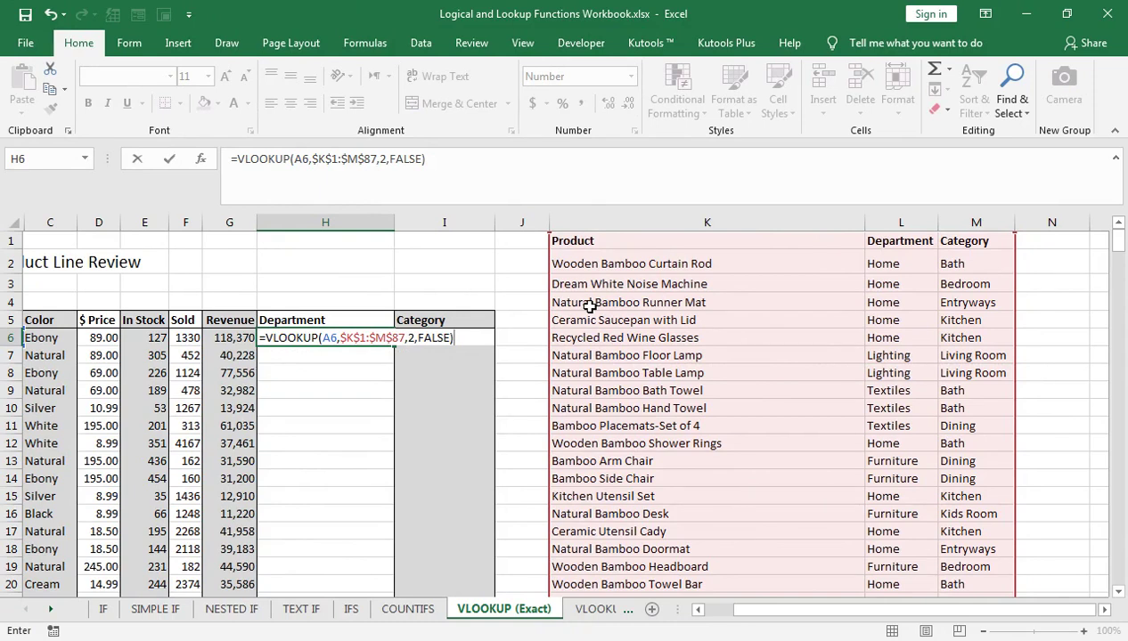
key(Return)
key(Up)
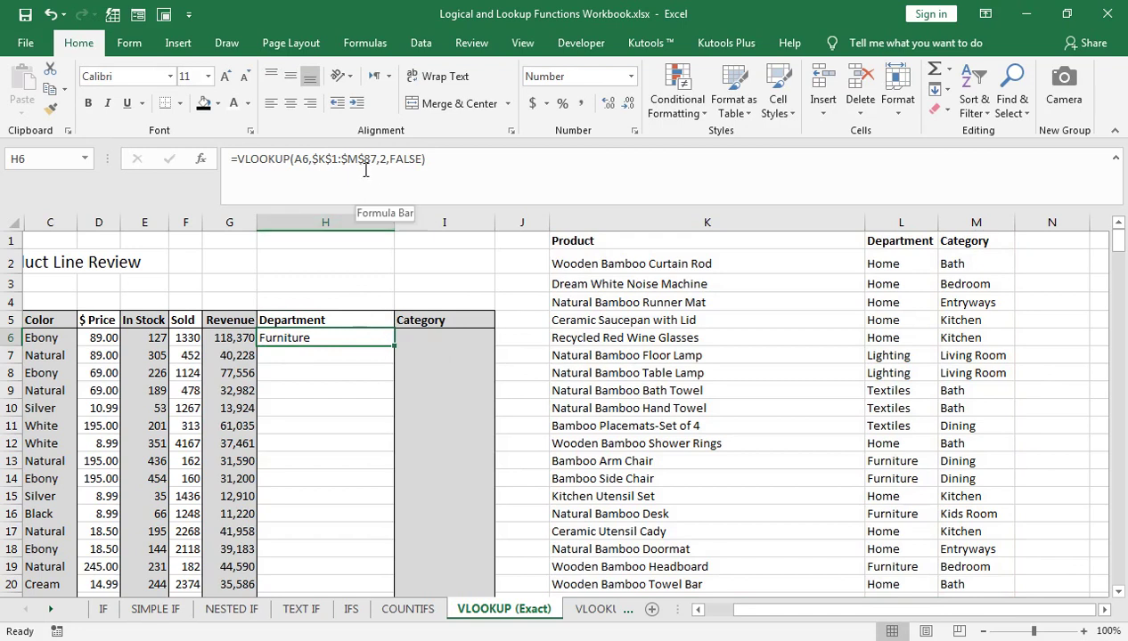
double_click(393, 348)
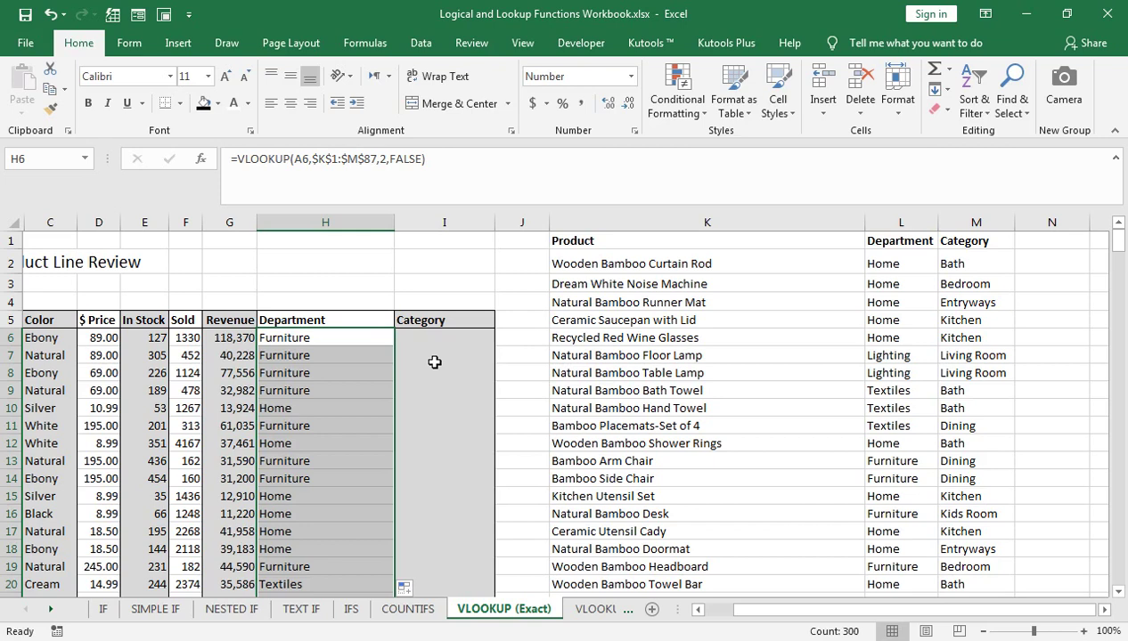
click(423, 335)
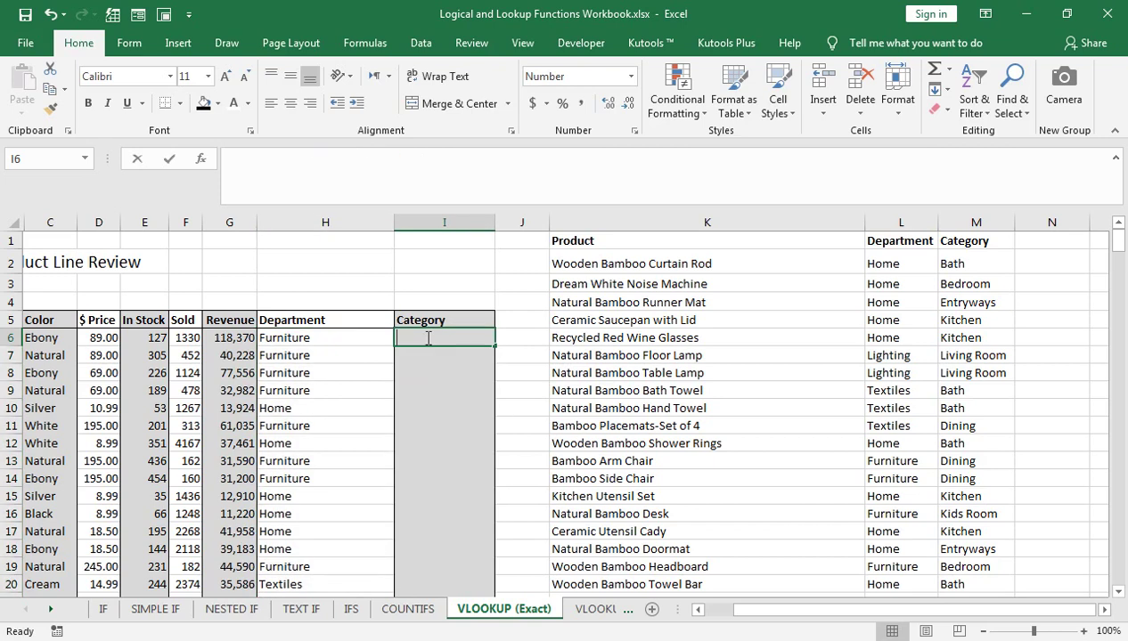
Copy H6's lookup into I6 with column index 3 and fill it down column I.
click(356, 335)
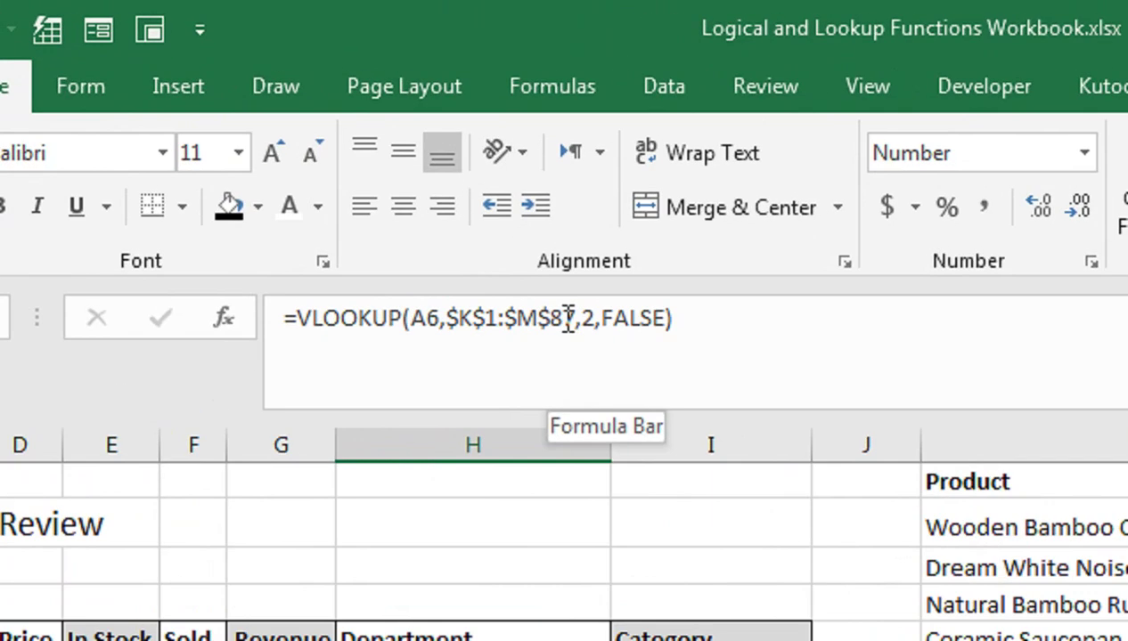
double_click(437, 212)
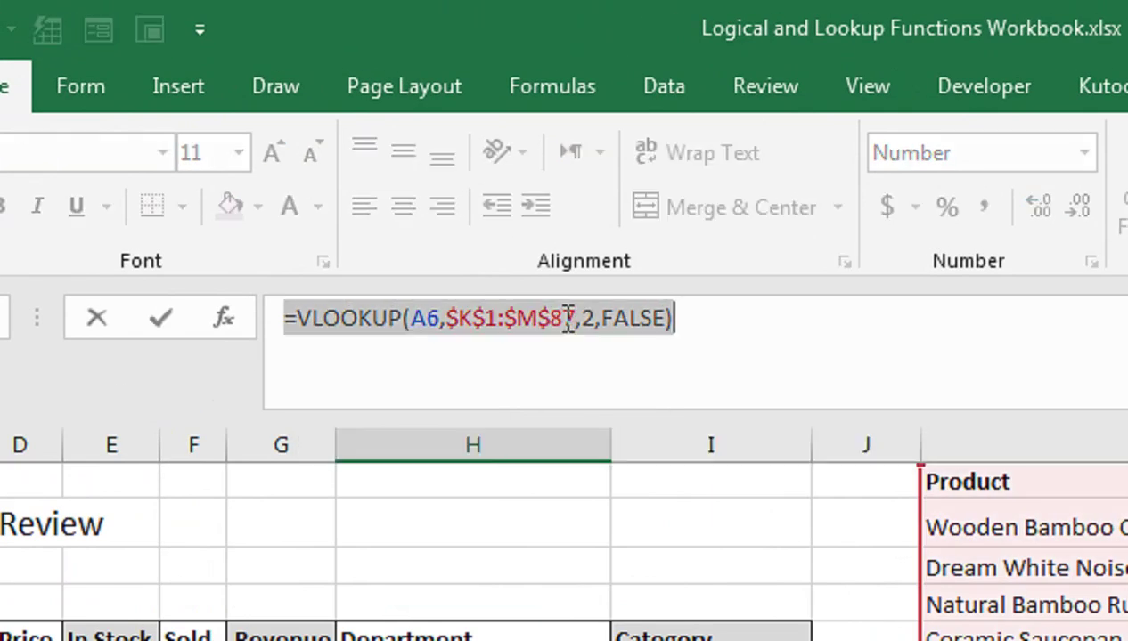
triple_click(567, 318)
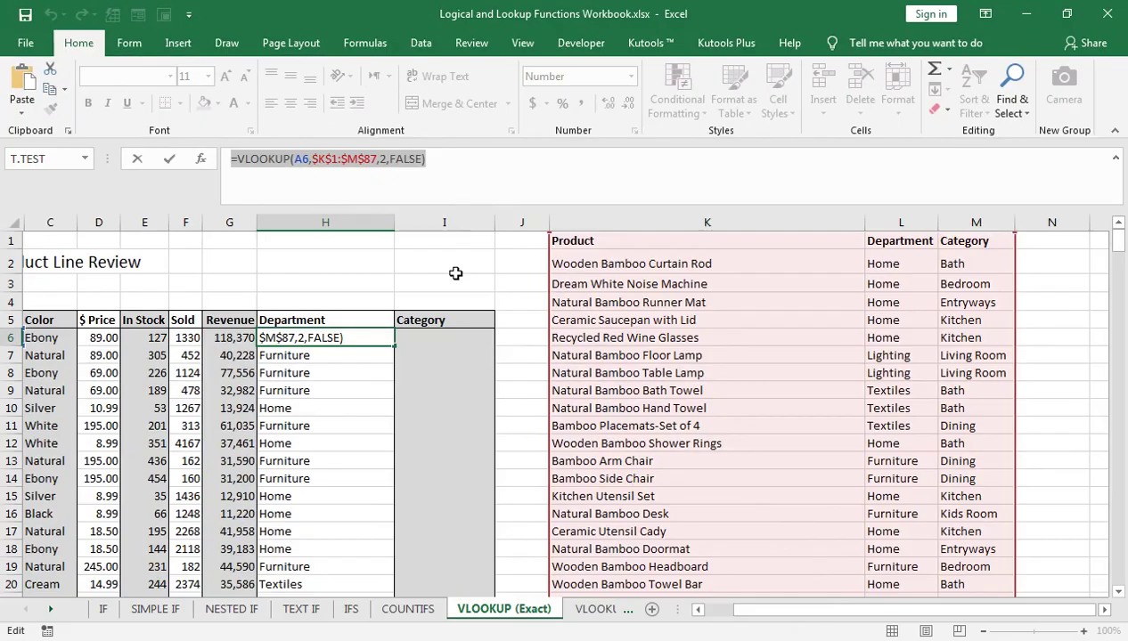
key(Tab)
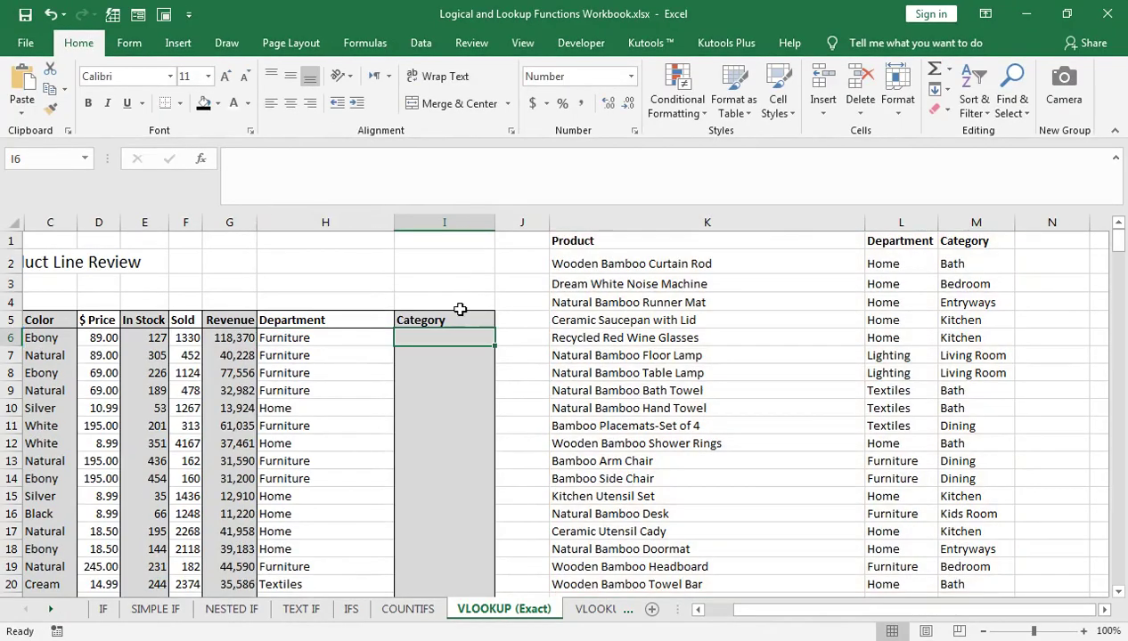
key(ctrl+v)
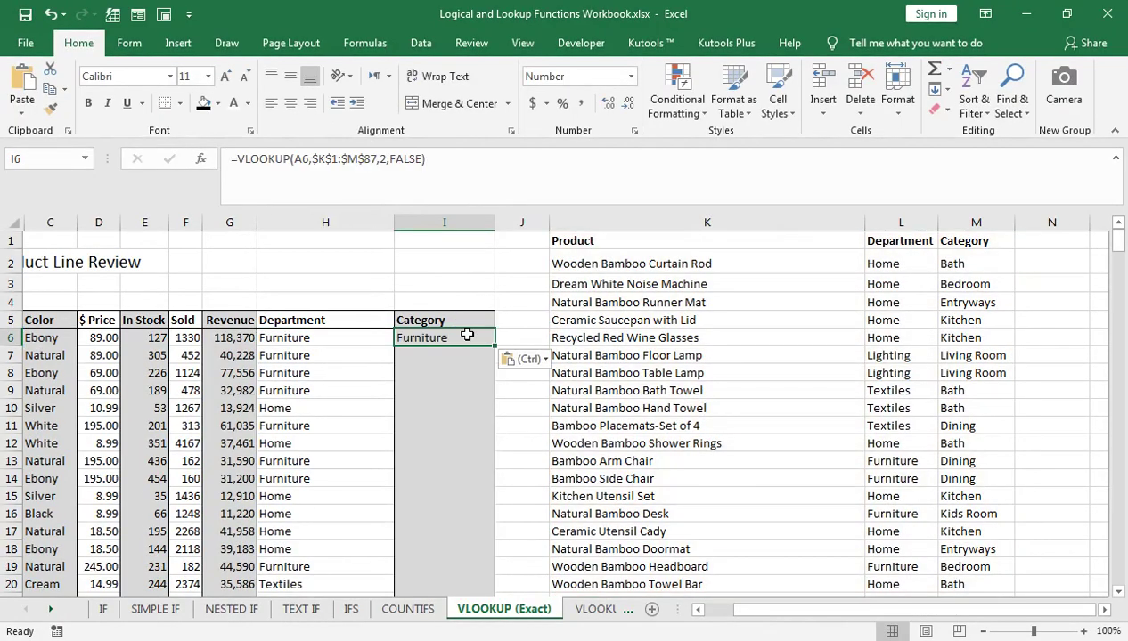
double_click(466, 335)
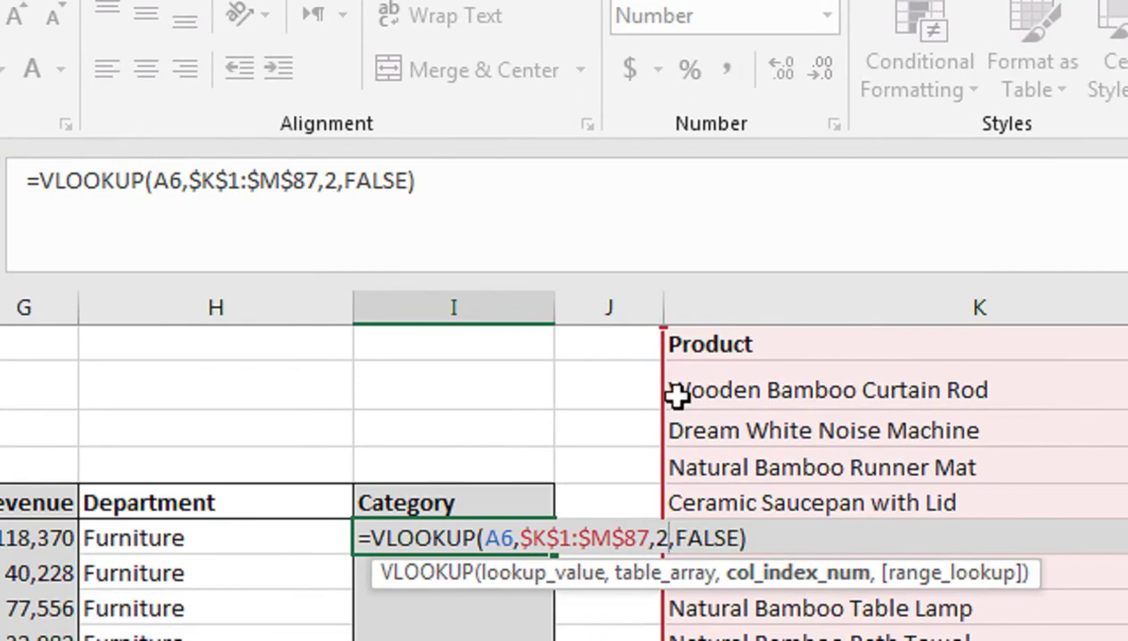
key(BackSpace)
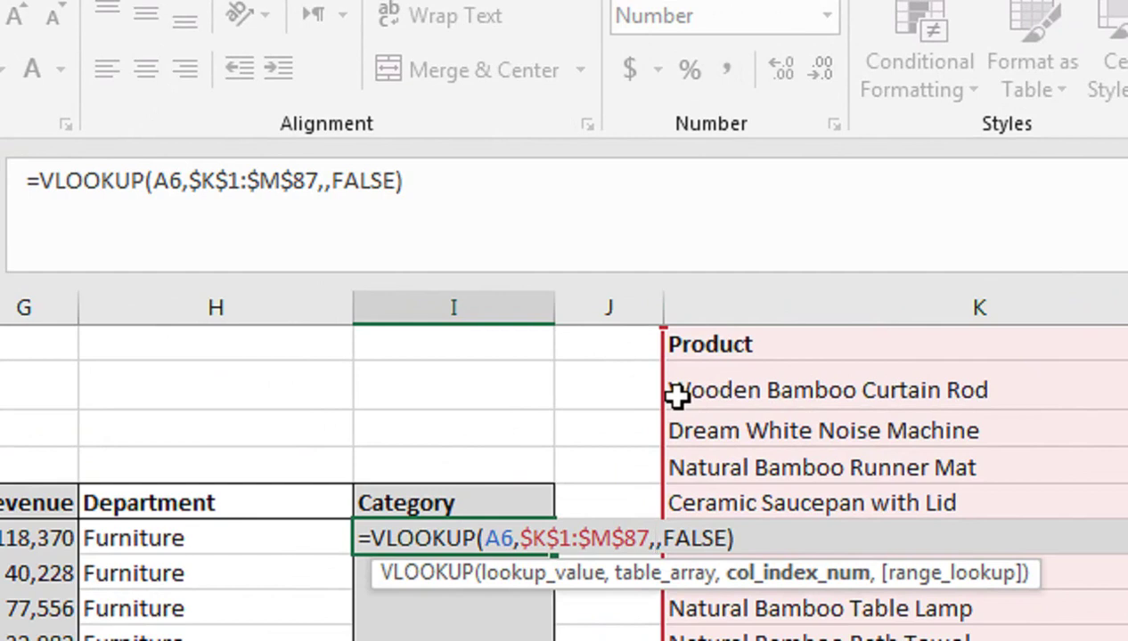
text(3)
key(Return)
key(Left)
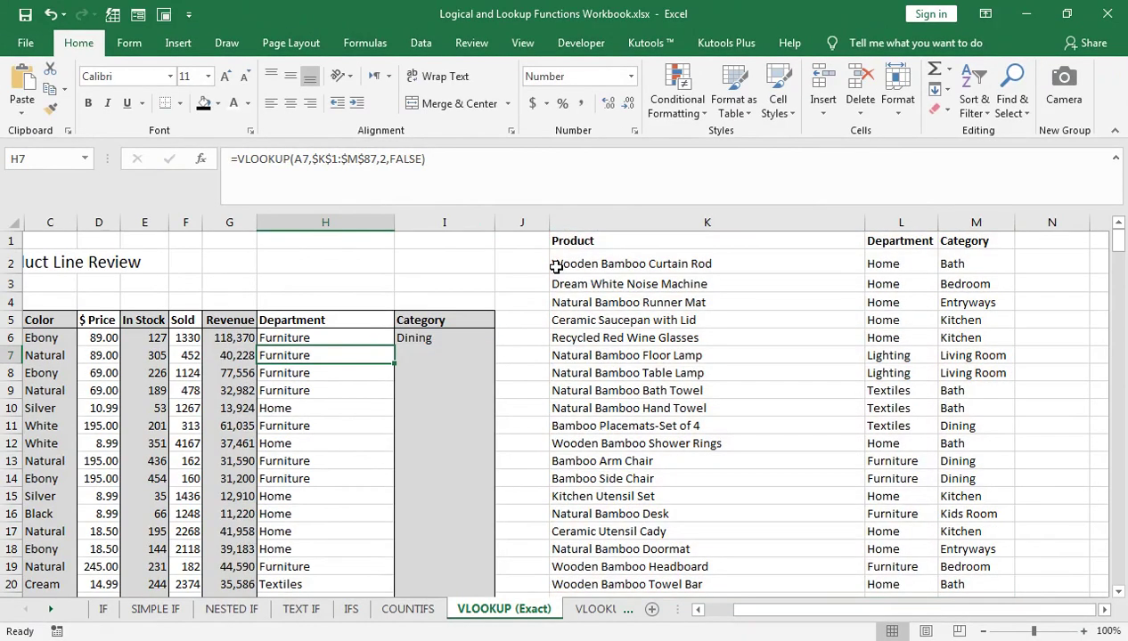
click(479, 338)
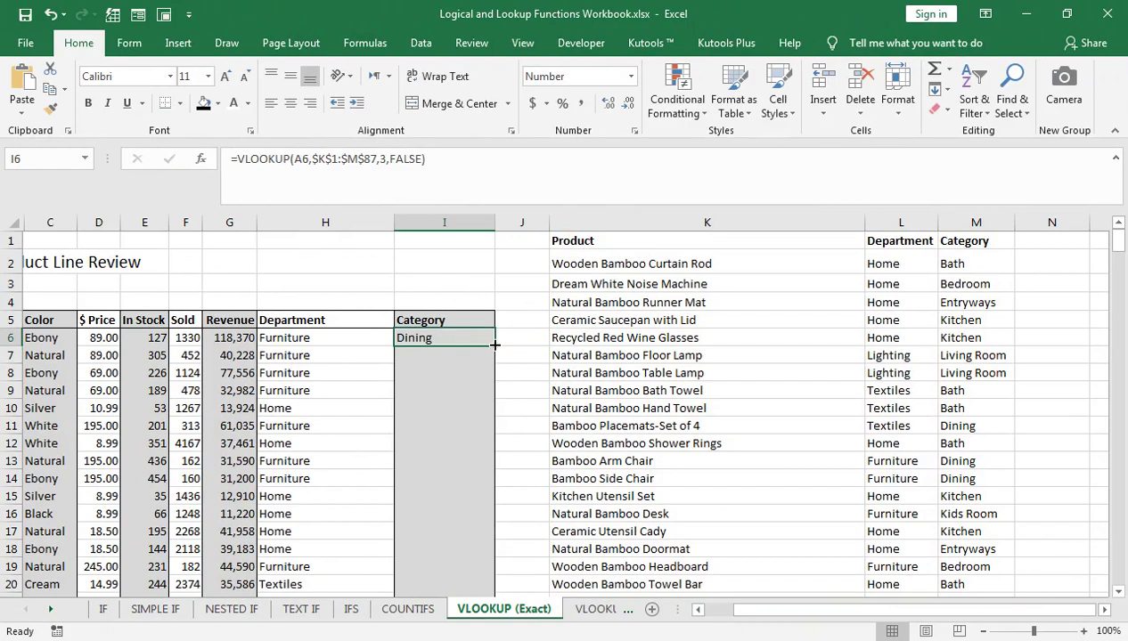
double_click(495, 346)
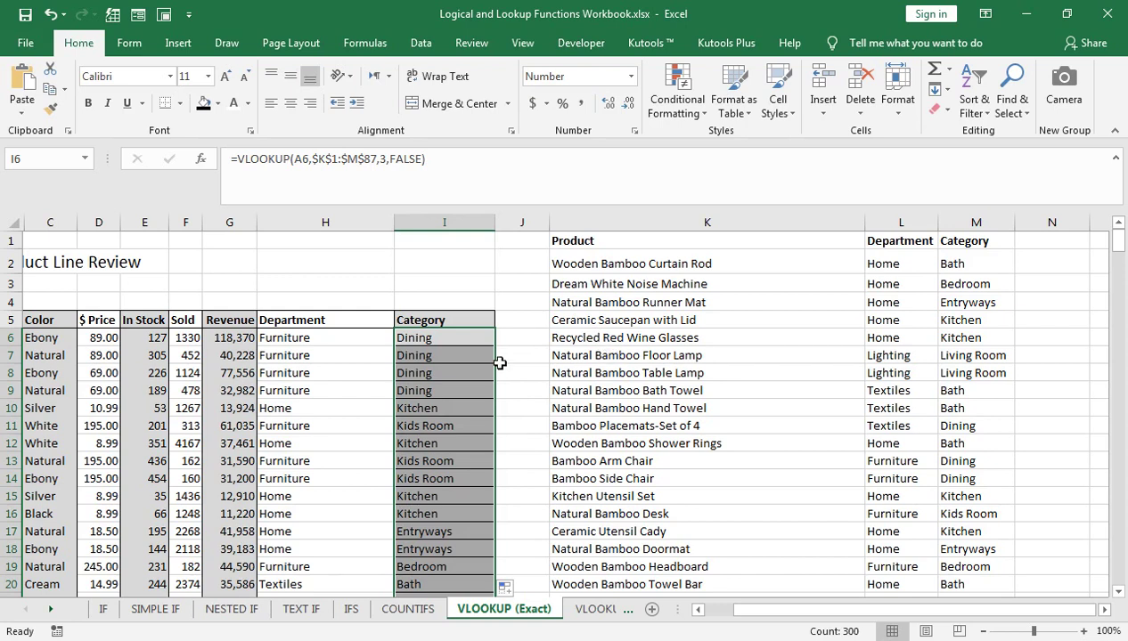
Move from the VLOOKUP (Exact) sheet to the VLOOKUP (Approx) sheet.
key(ctrl+Page_Down)
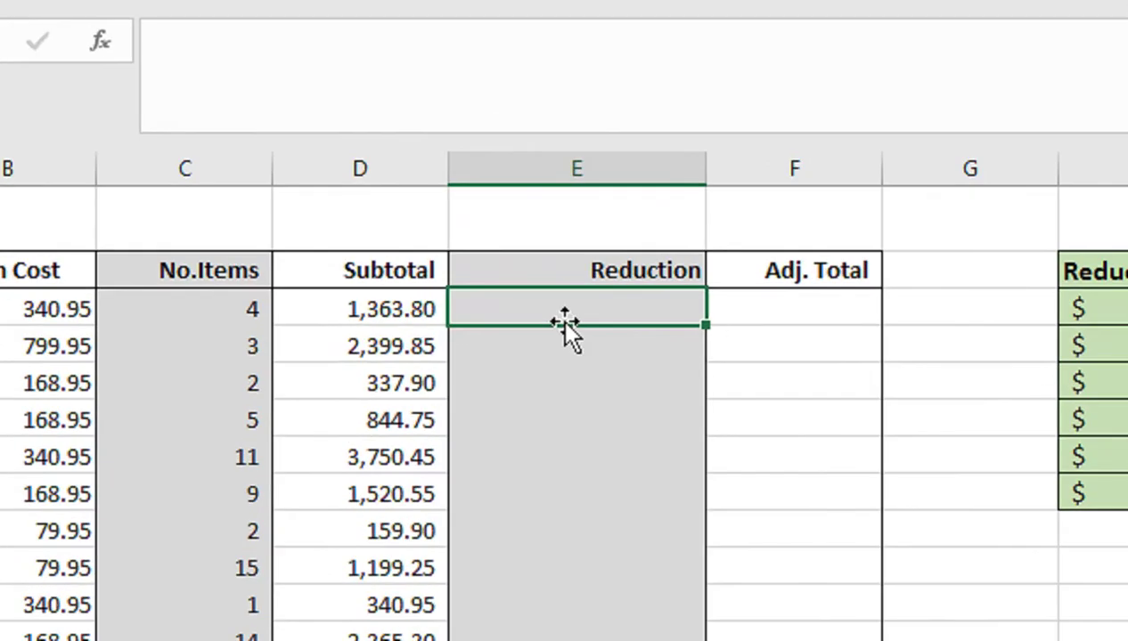
In E3 start =VLOOKUP(D3 with the absolute lookup range $H$3:$I$8.
text(=vl)
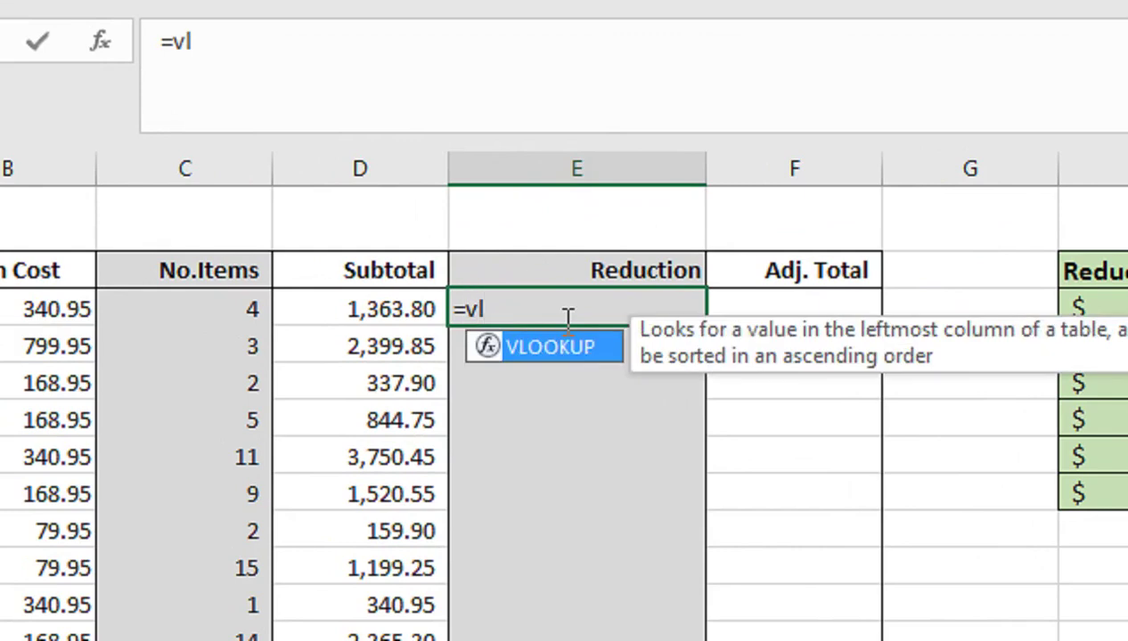
key(Tab)
key(Left)
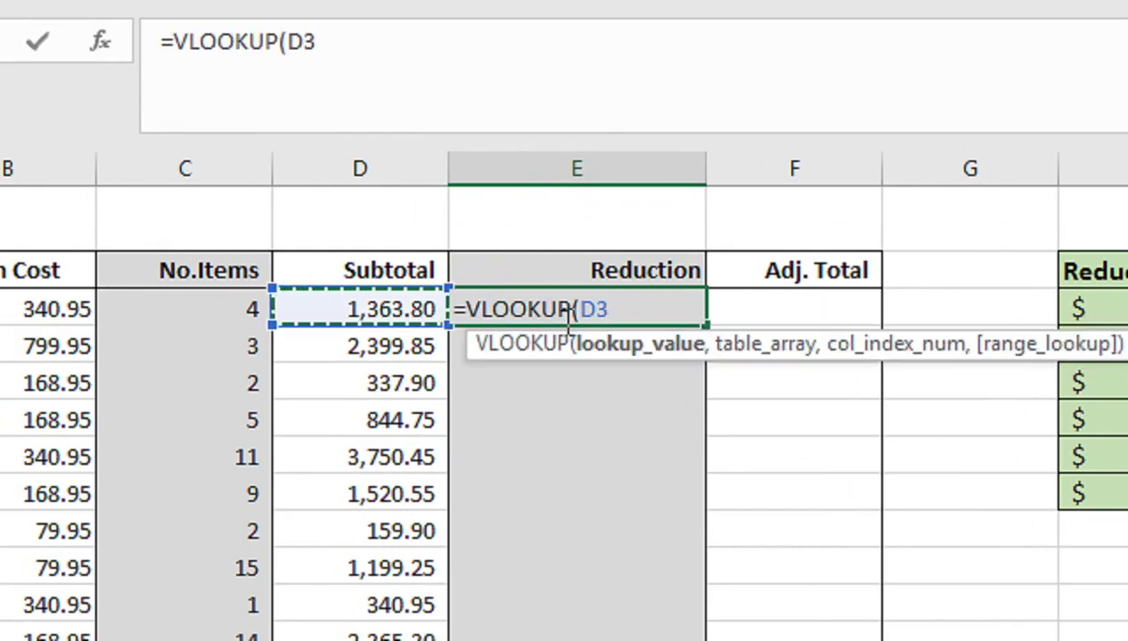
text(,)
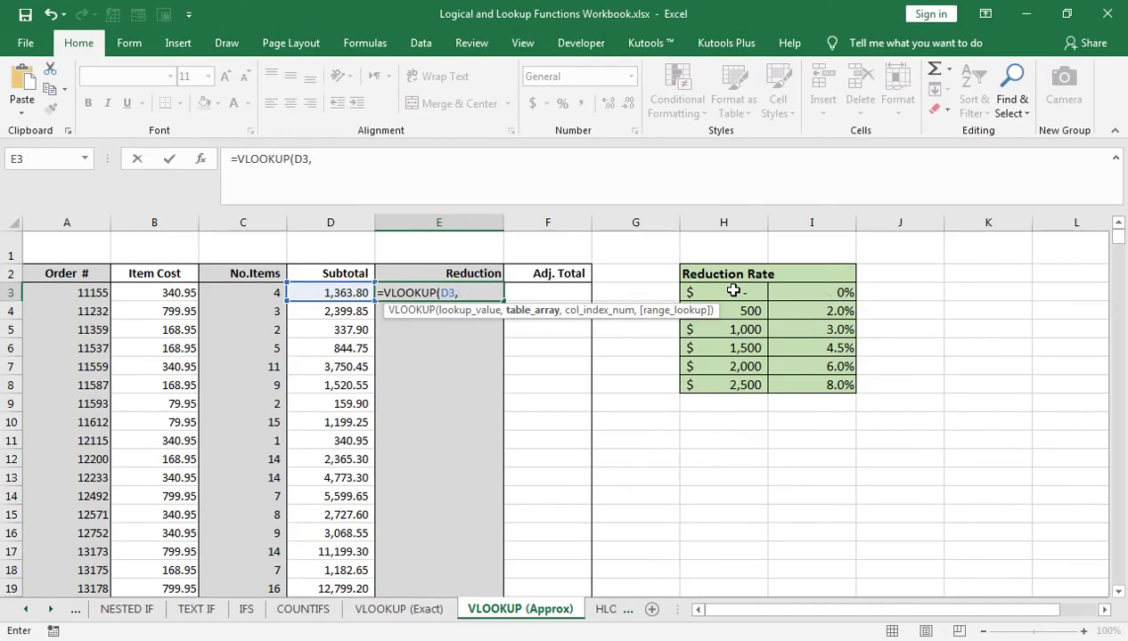
drag(733, 291, 841, 370)
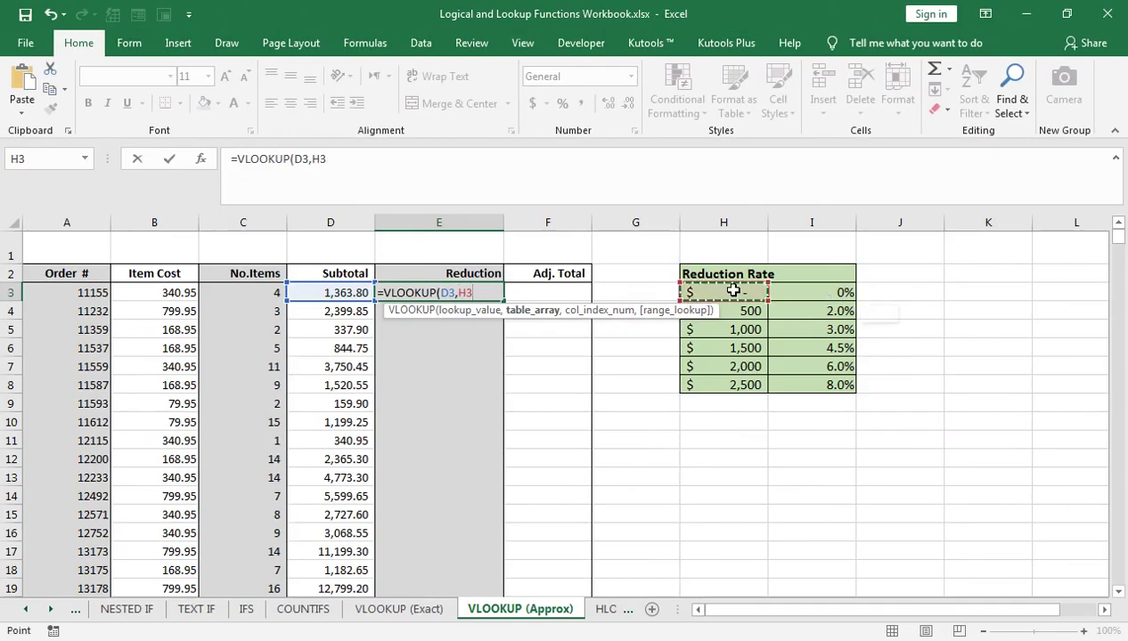
key(shift+Down)
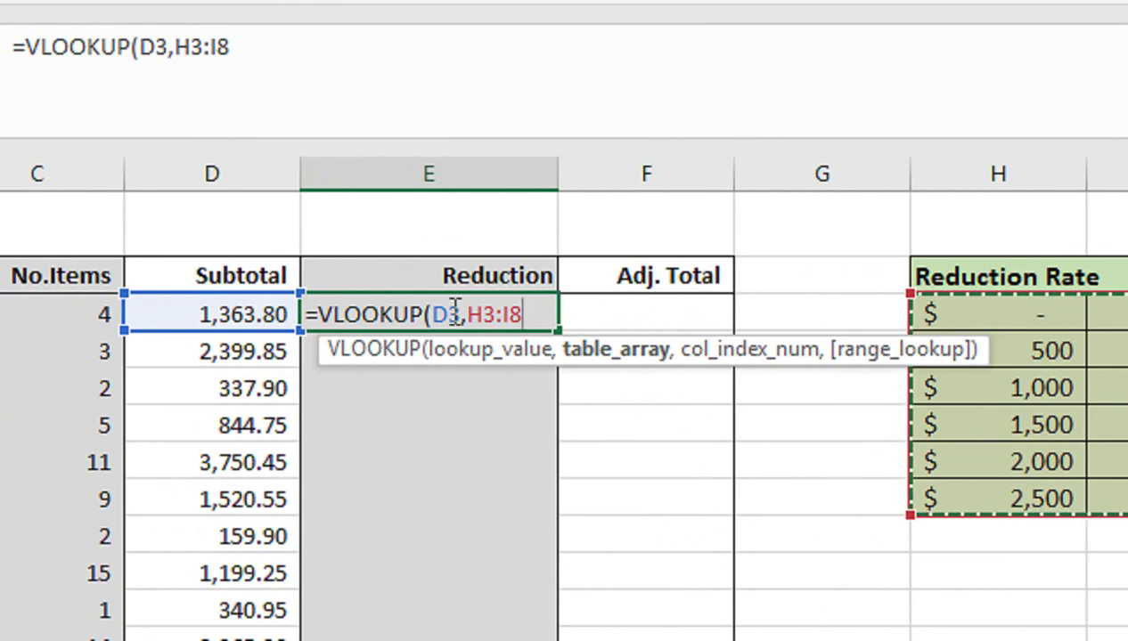
key(F4)
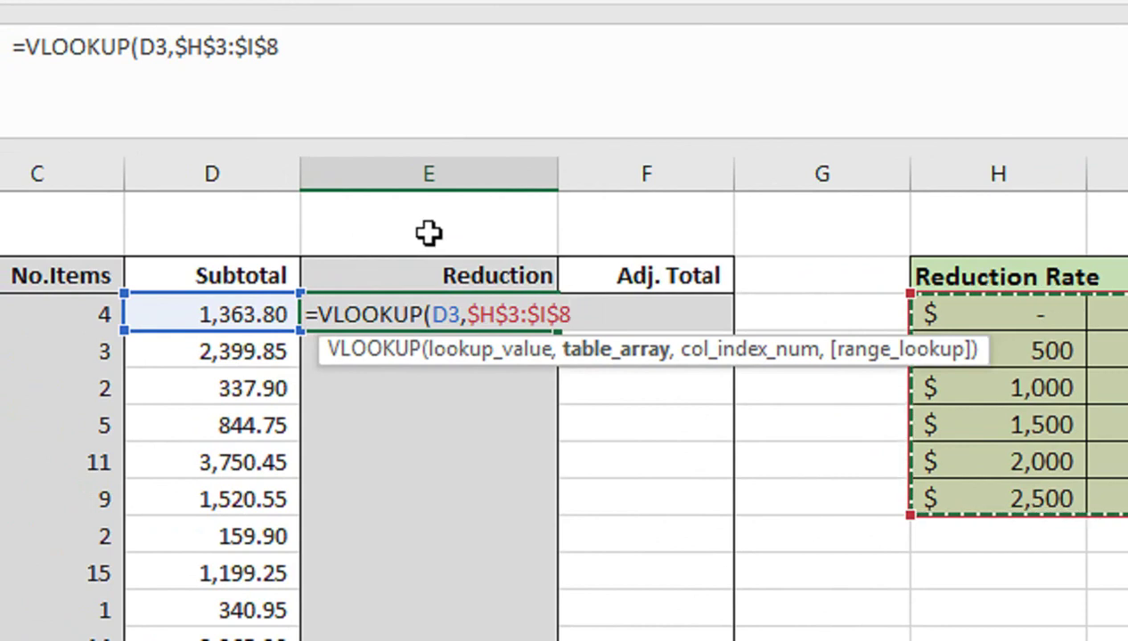
Add column 2 and TRUE approximate match, close the bracket and multiply by D3.
text(,)
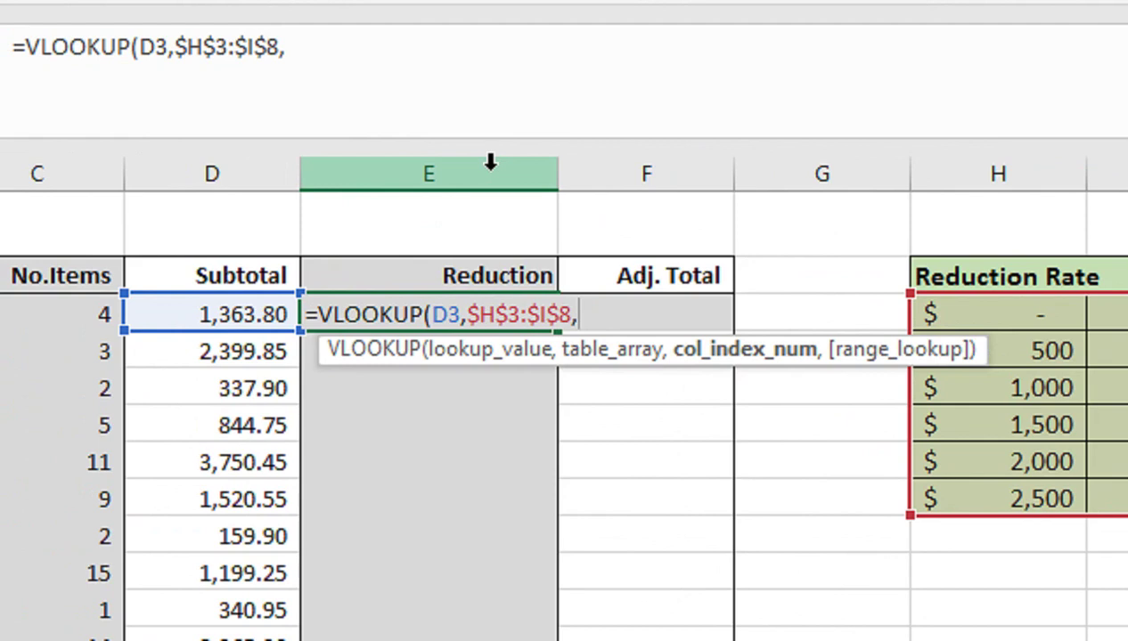
text(2)
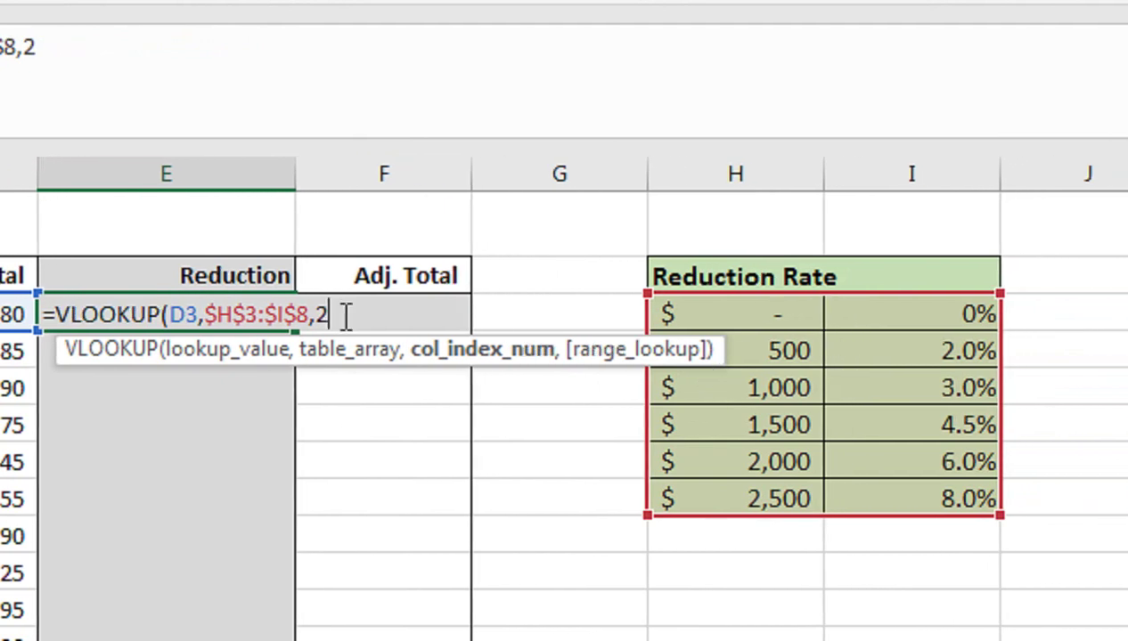
text(,)
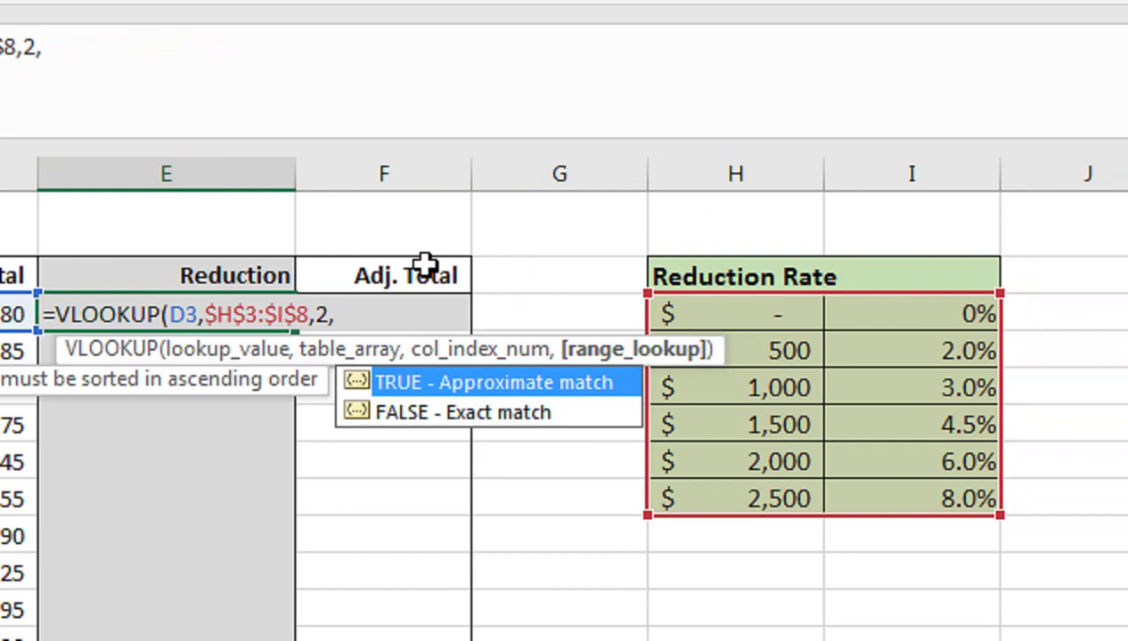
key(Down)
key(Up)
key(Tab)
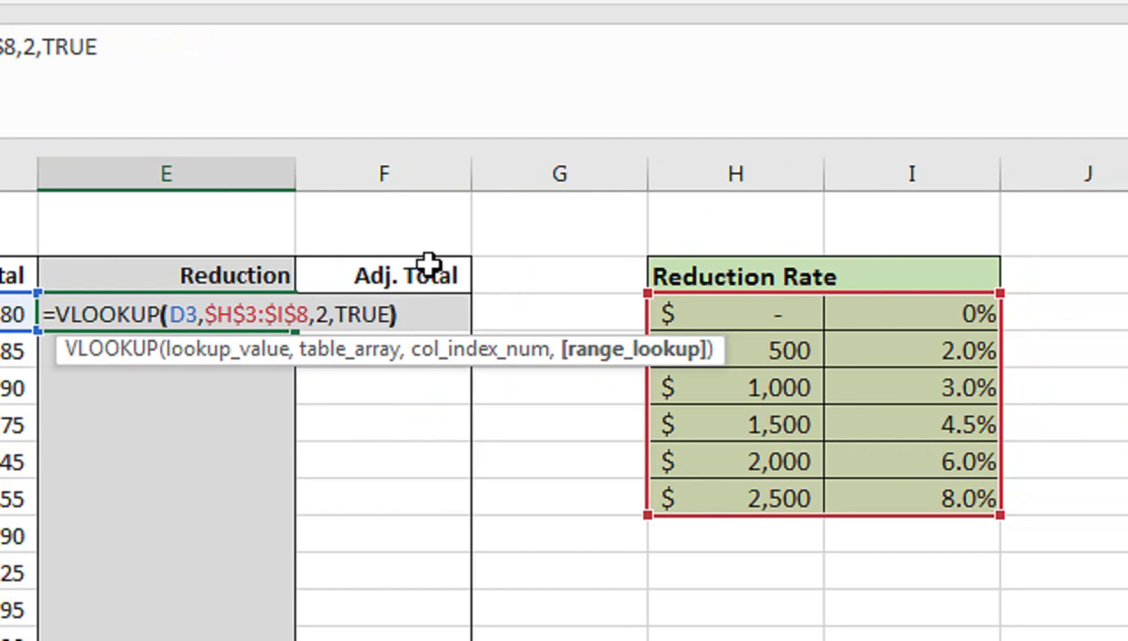
text())
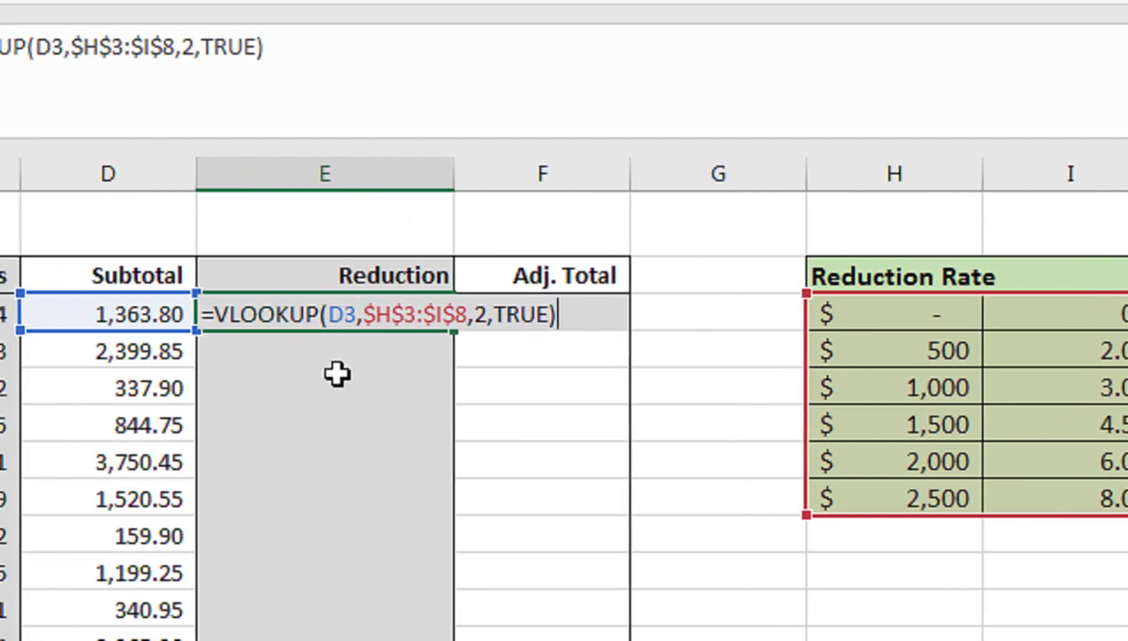
text(*)
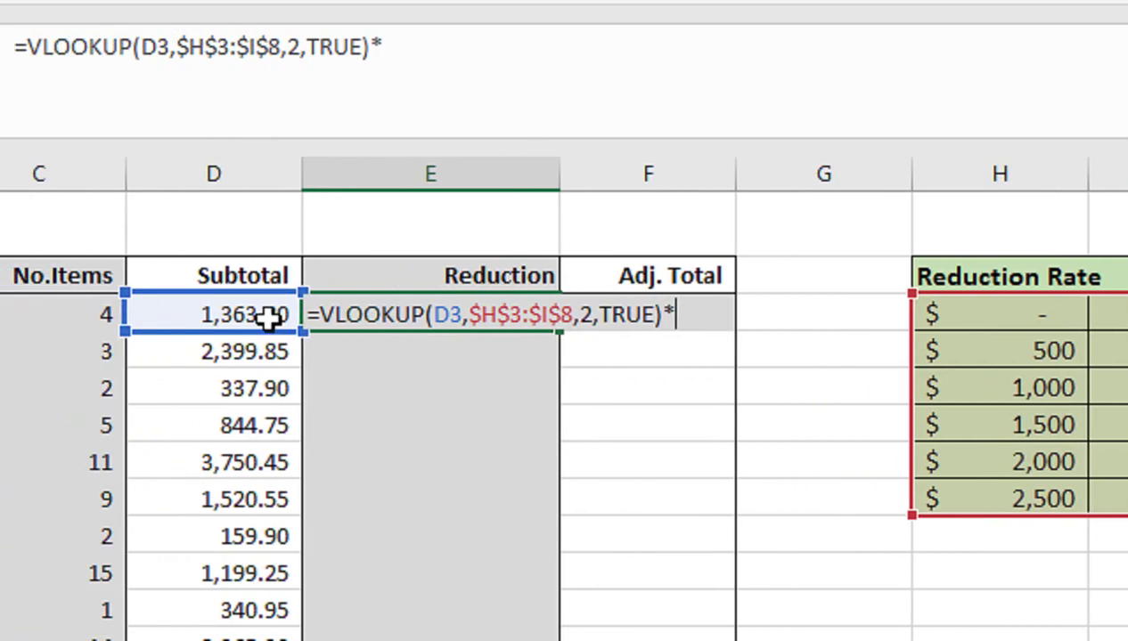
click(169, 315)
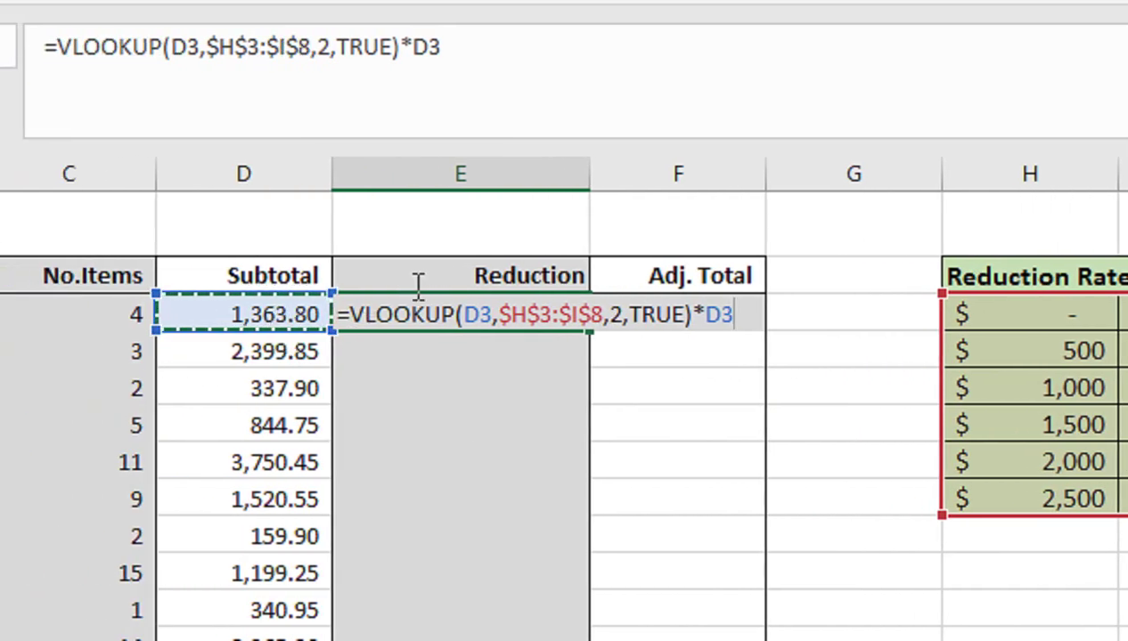
Confirm the Reduction formula in E3 and fill it down the column.
key(Return)
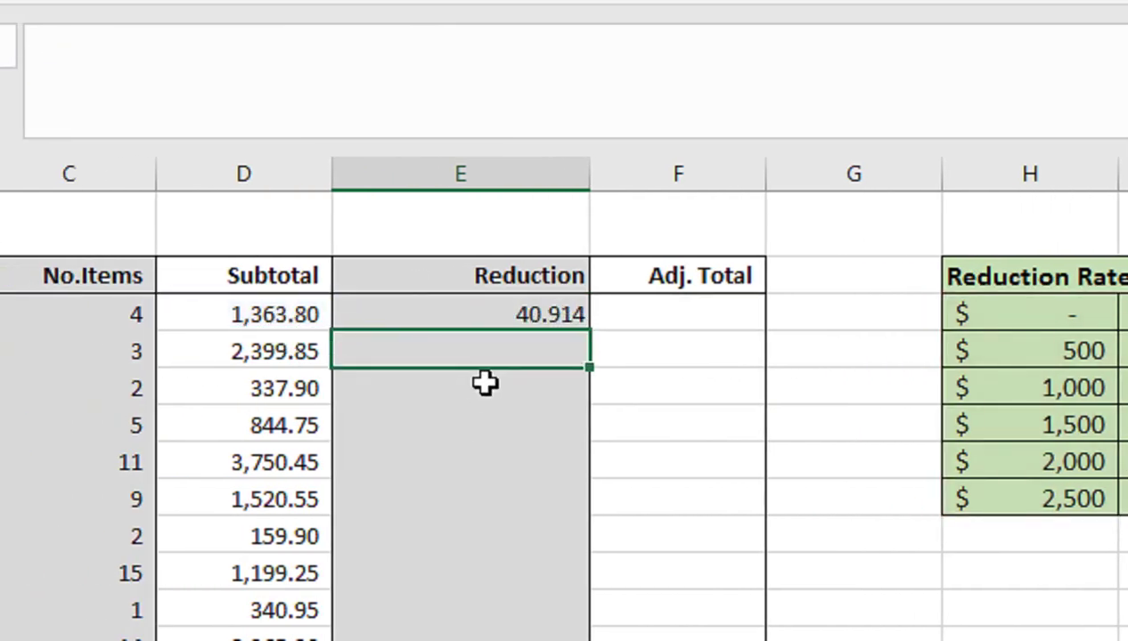
double_click(552, 314)
key(Return)
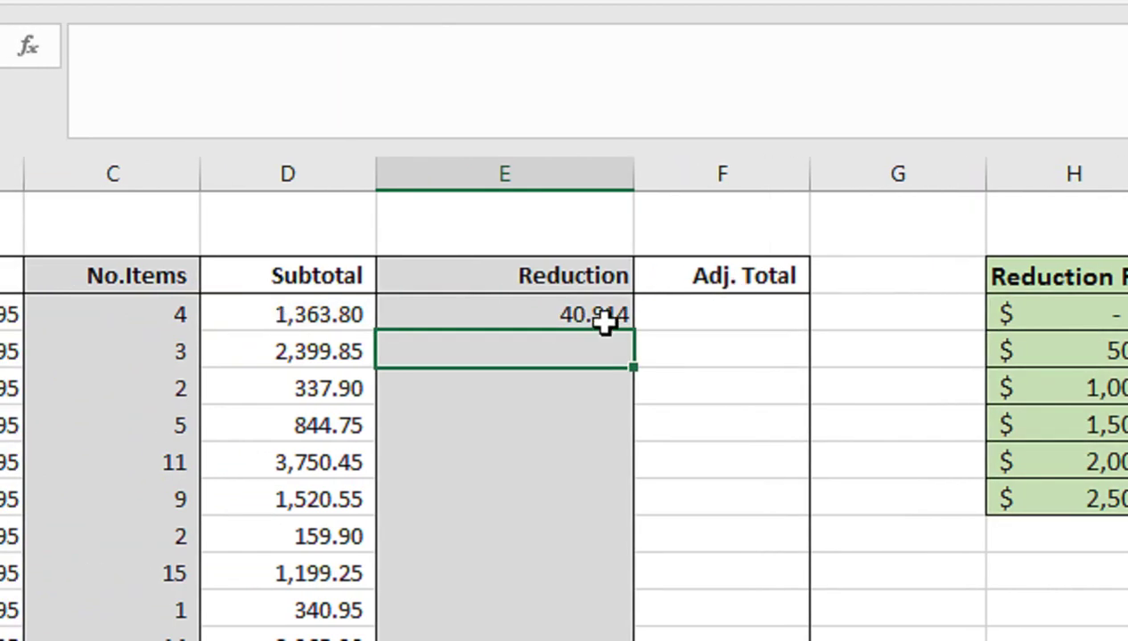
click(562, 321)
double_click(636, 332)
Enter =D3-E3 as the Adj. Total in F3 and fill it down column F.
click(683, 314)
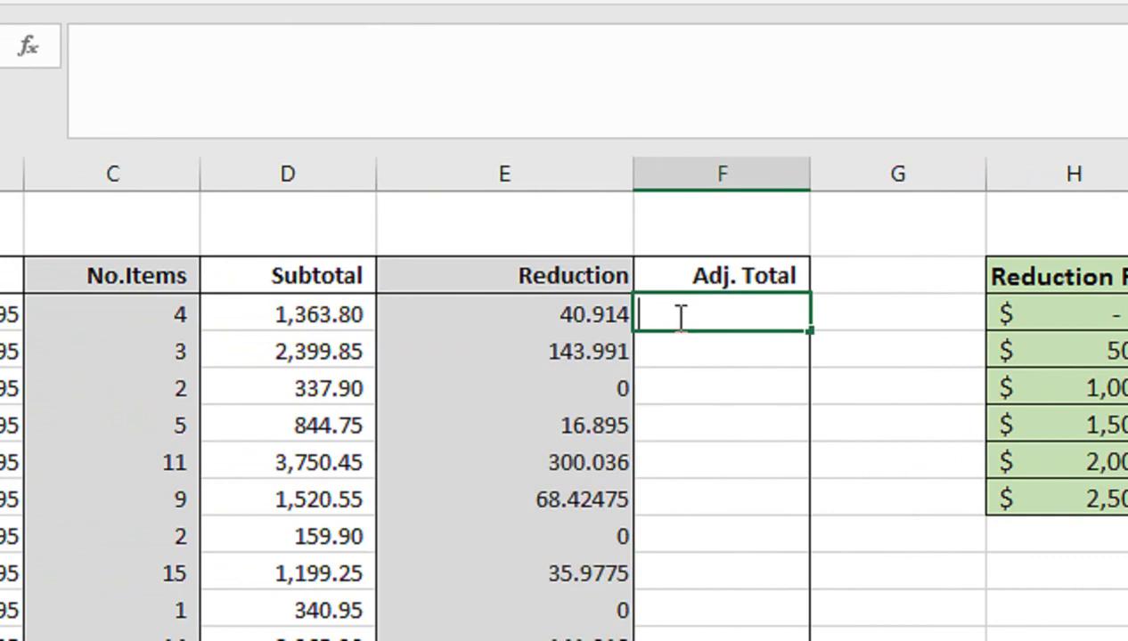
text(=)
key(Left)
key(Left)
text(-)
key(Left)
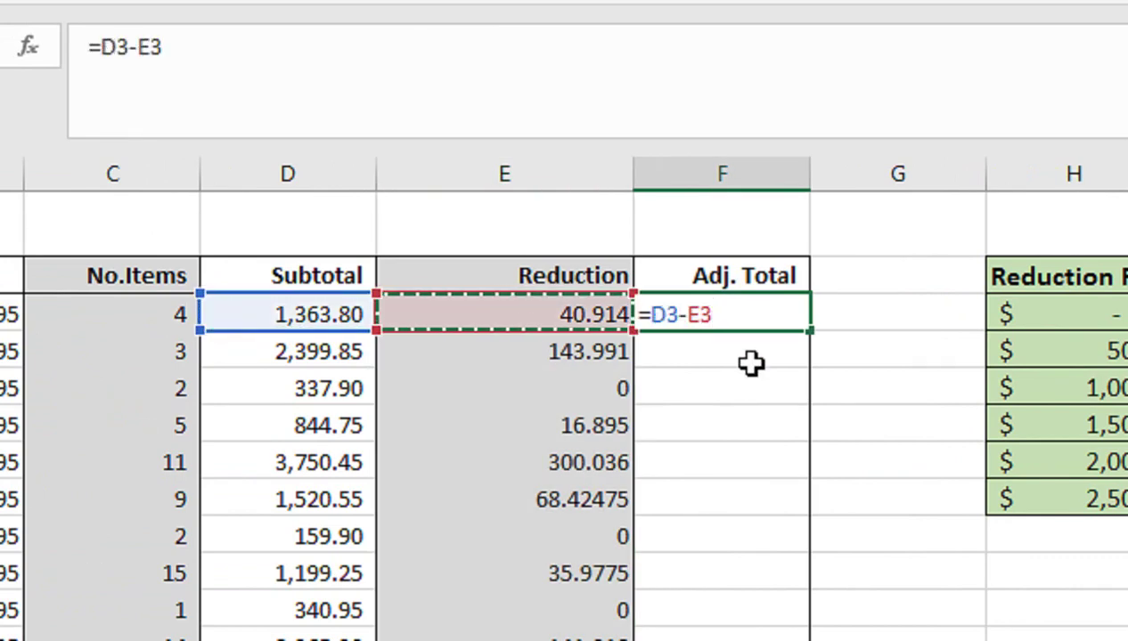
key(Return)
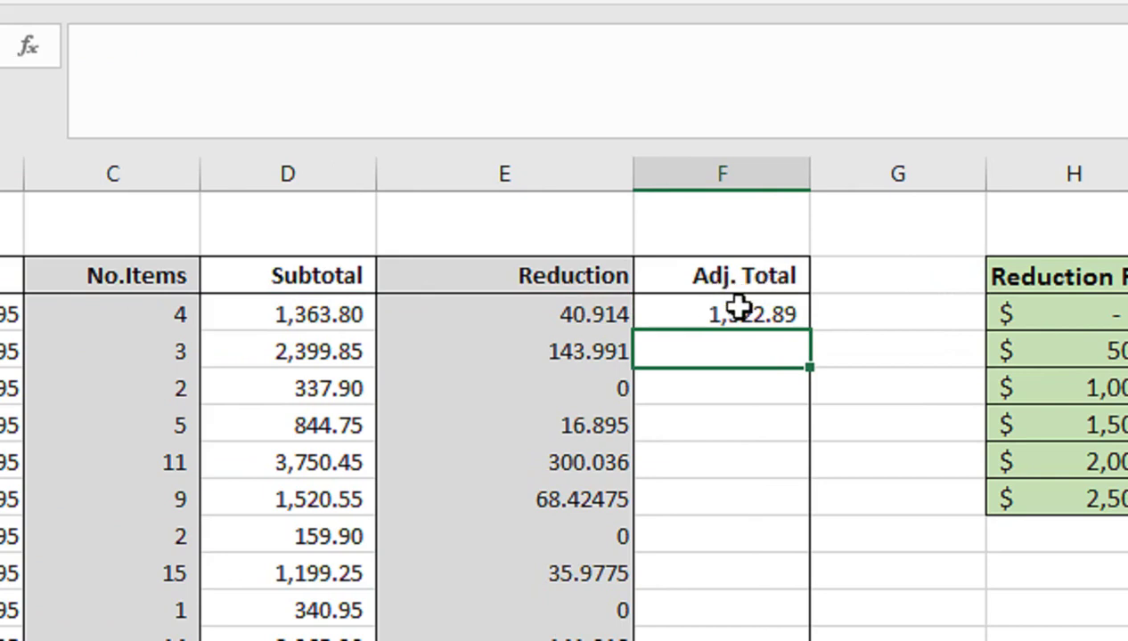
click(739, 308)
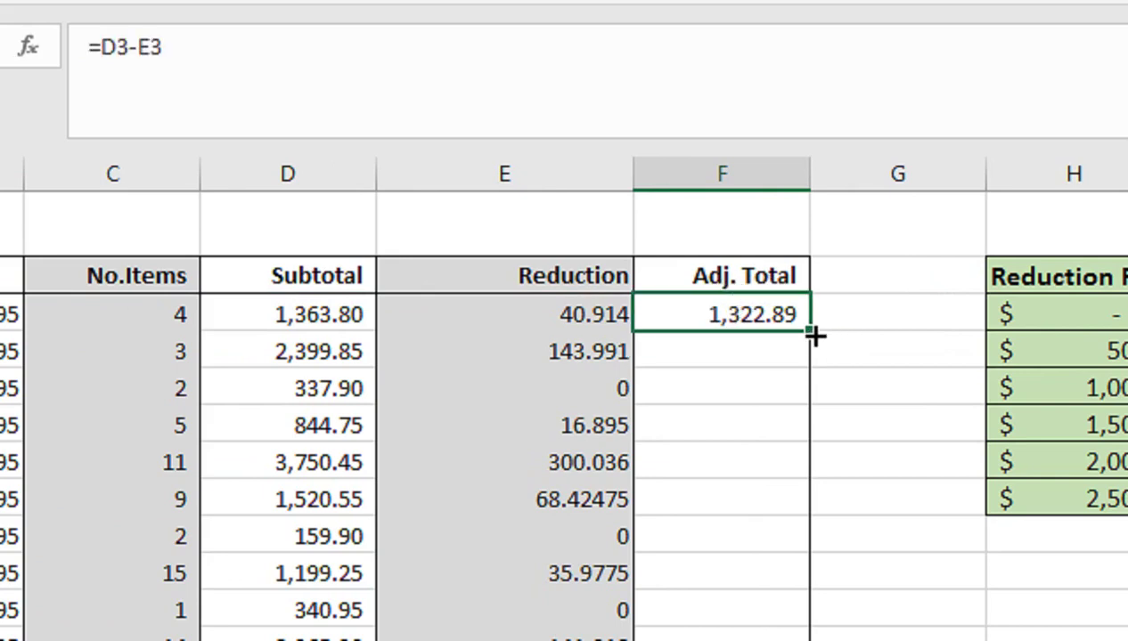
double_click(813, 333)
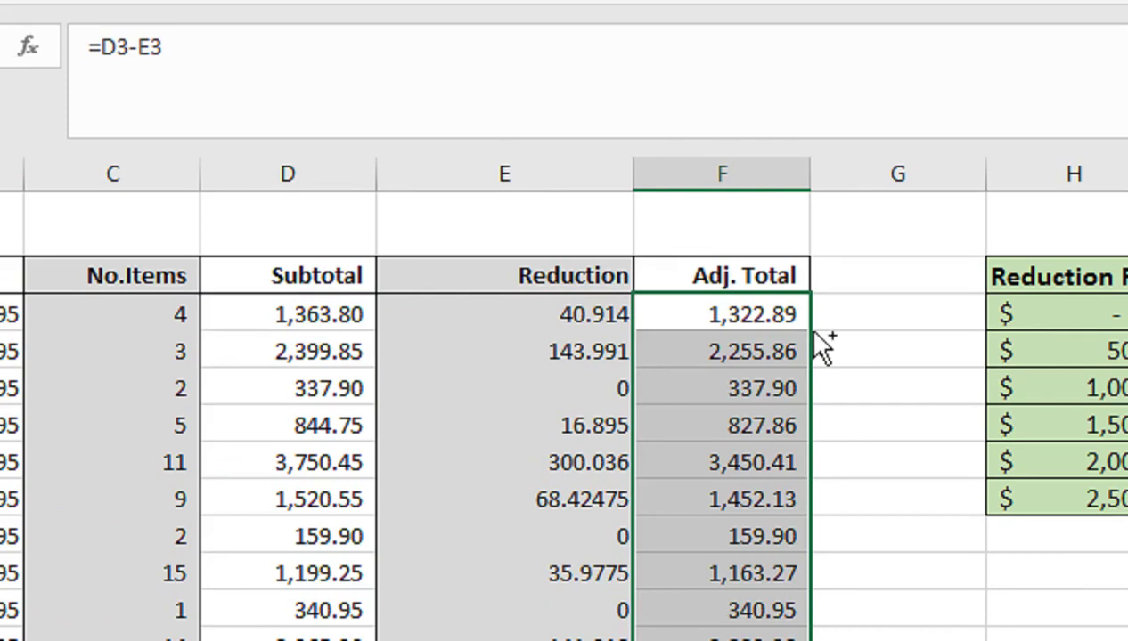
key(ctrl+q)
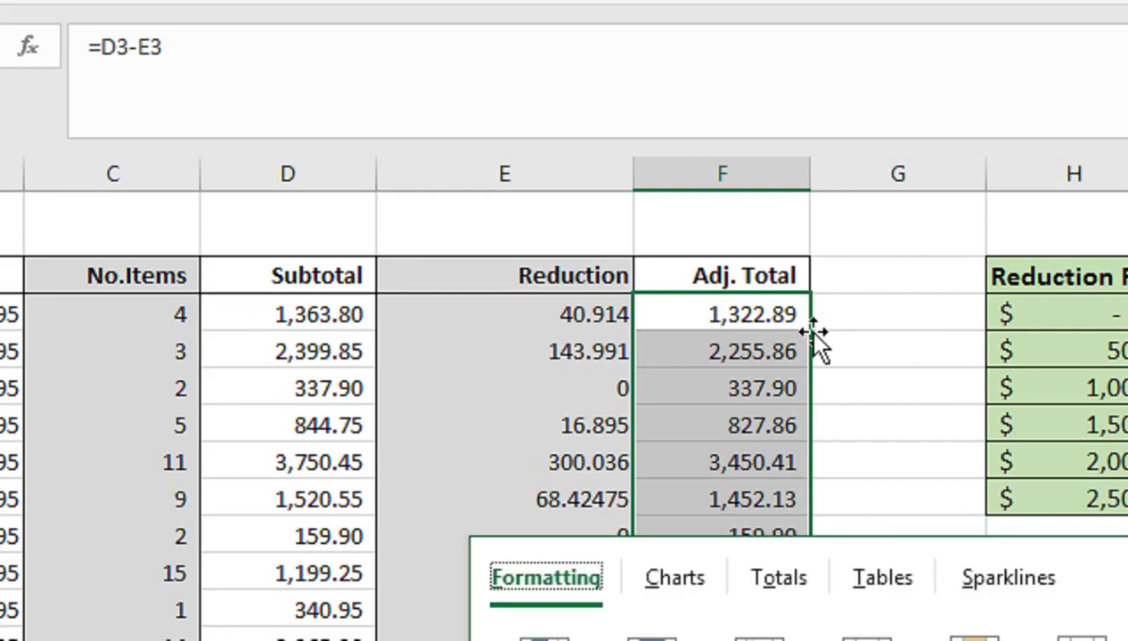
click(535, 394)
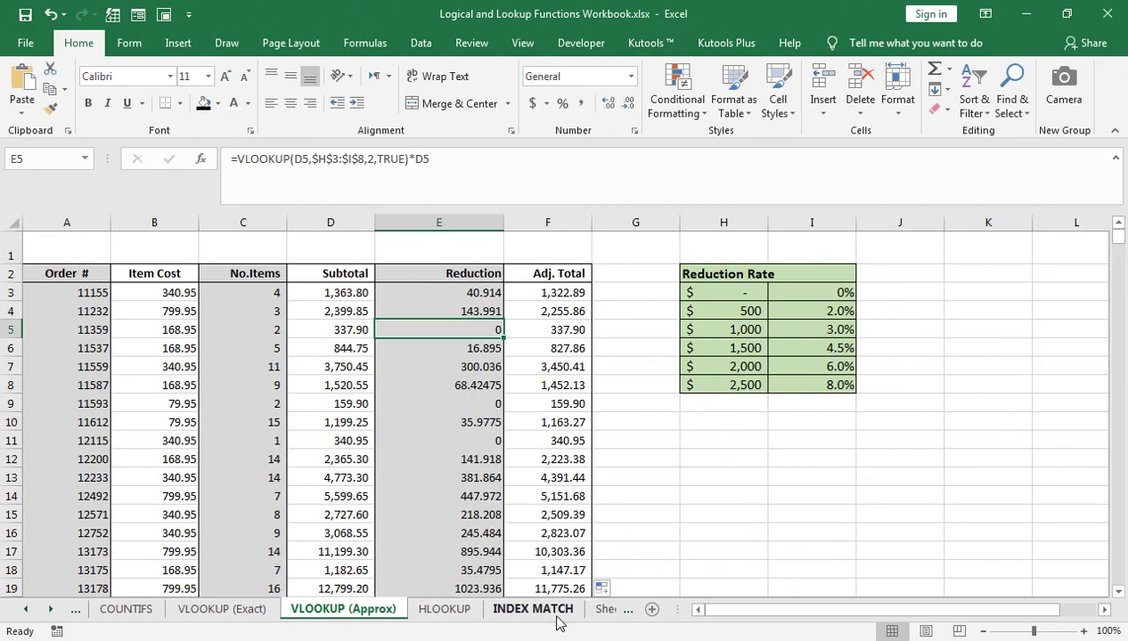
Switch to the INDEX MATCH sheet and select the Select App cell G5.
click(532, 609)
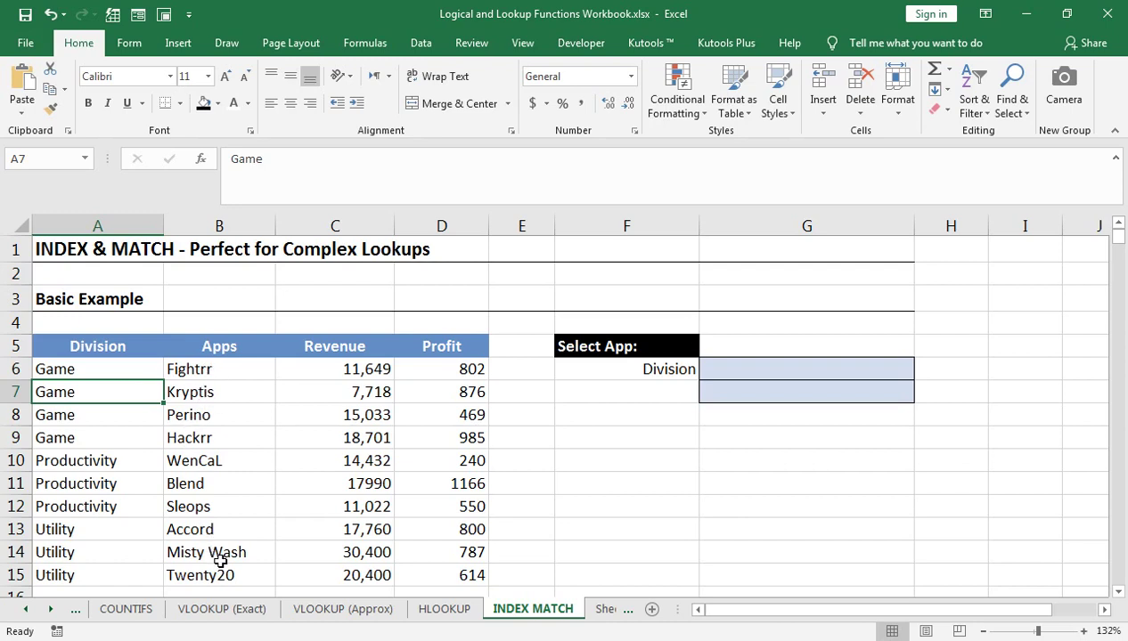
click(779, 349)
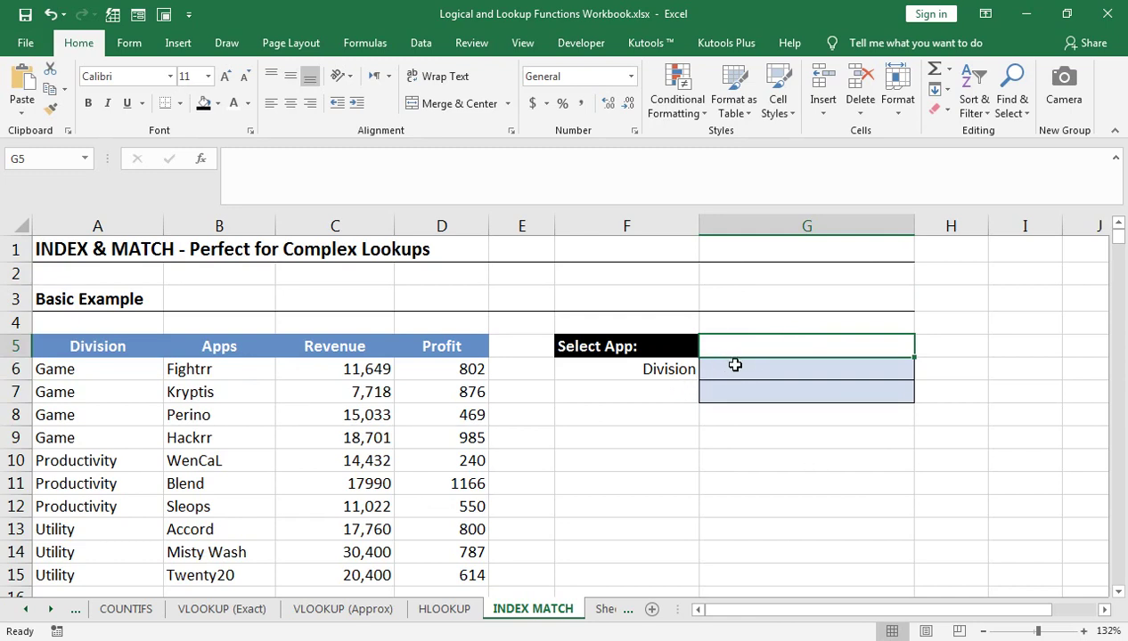
click(664, 397)
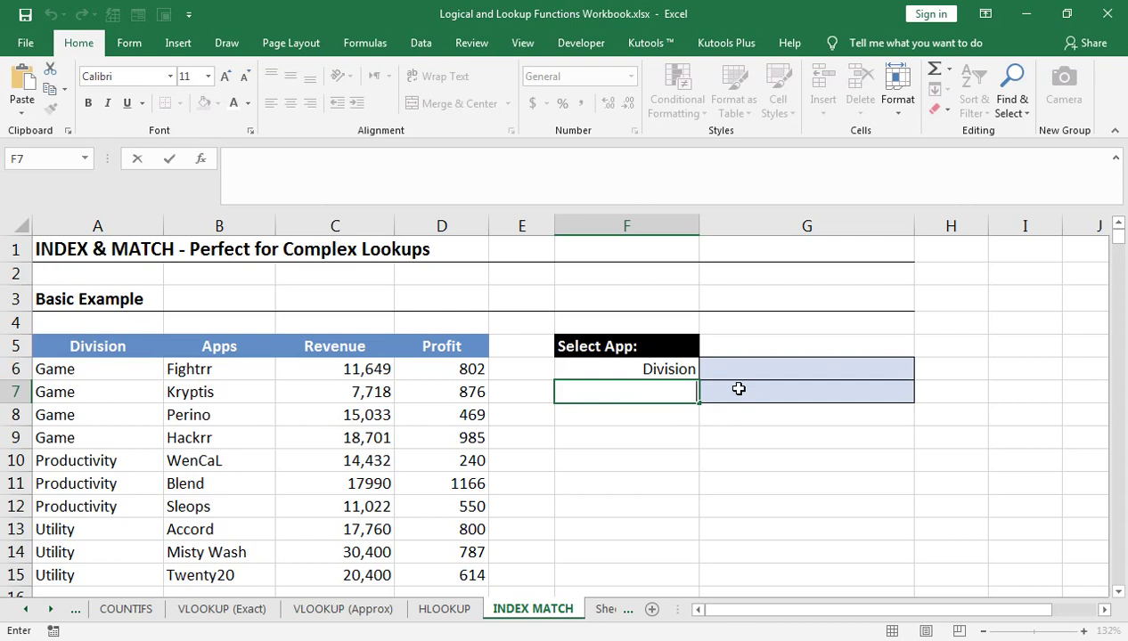
key(Up)
key(Up)
key(Up)
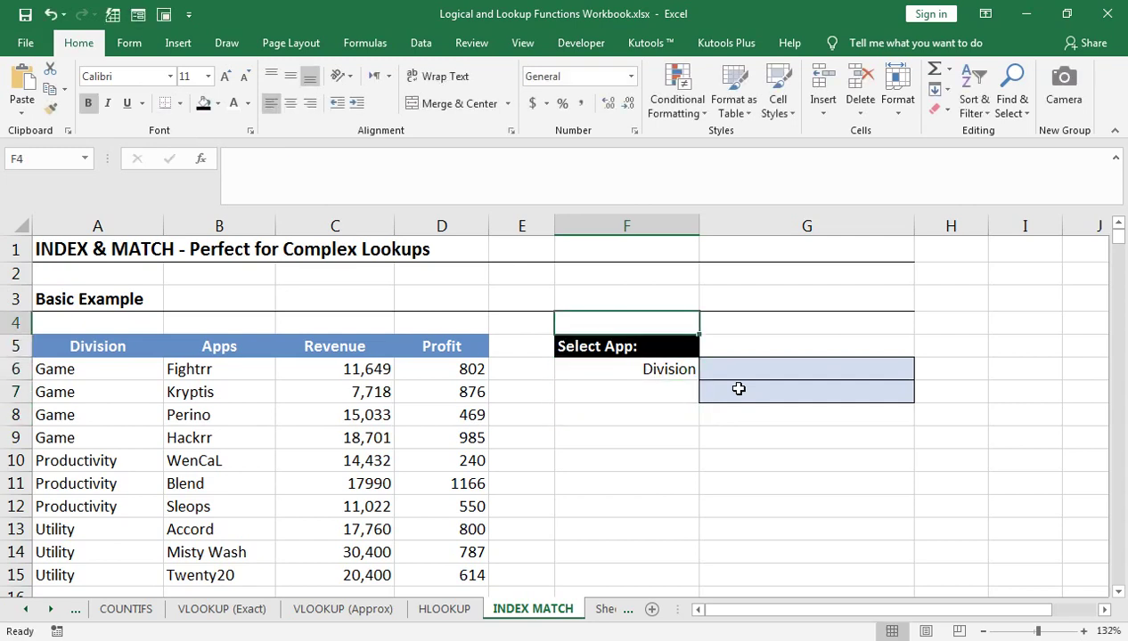
key(Right)
key(Down)
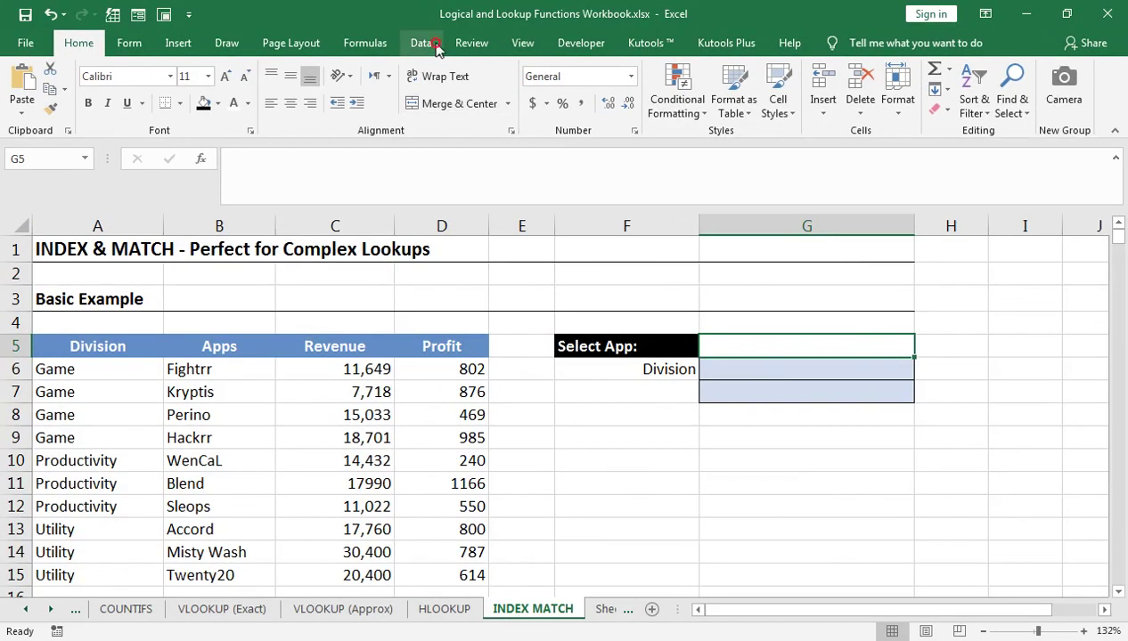
Add a List data validation to G5 with source $B$6:$B$15.
click(431, 44)
click(714, 111)
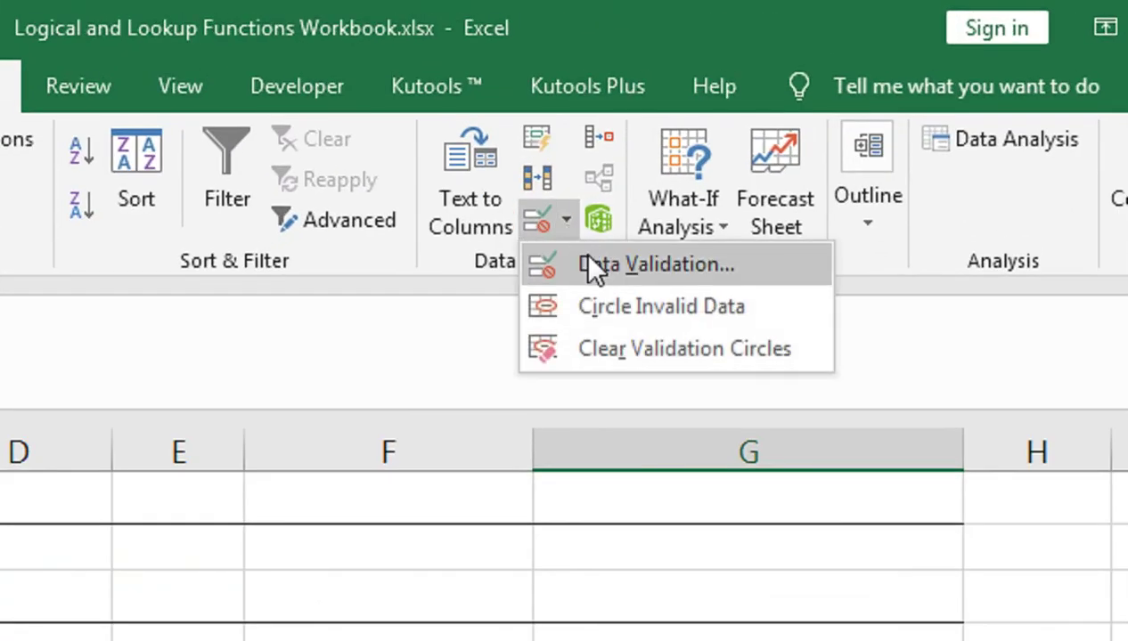
click(590, 267)
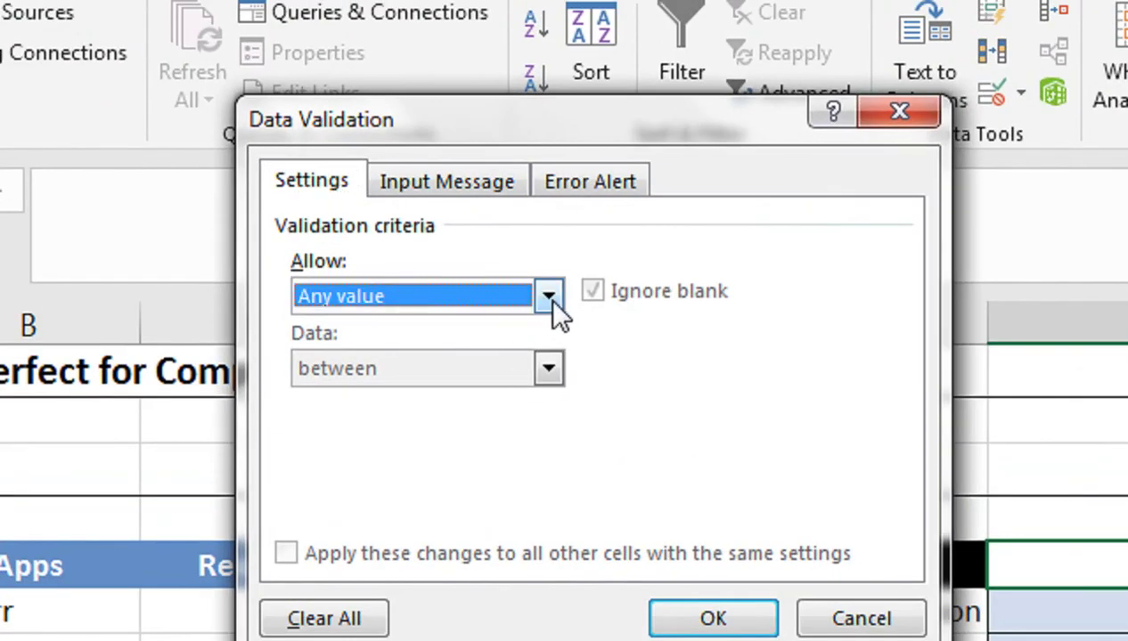
click(548, 301)
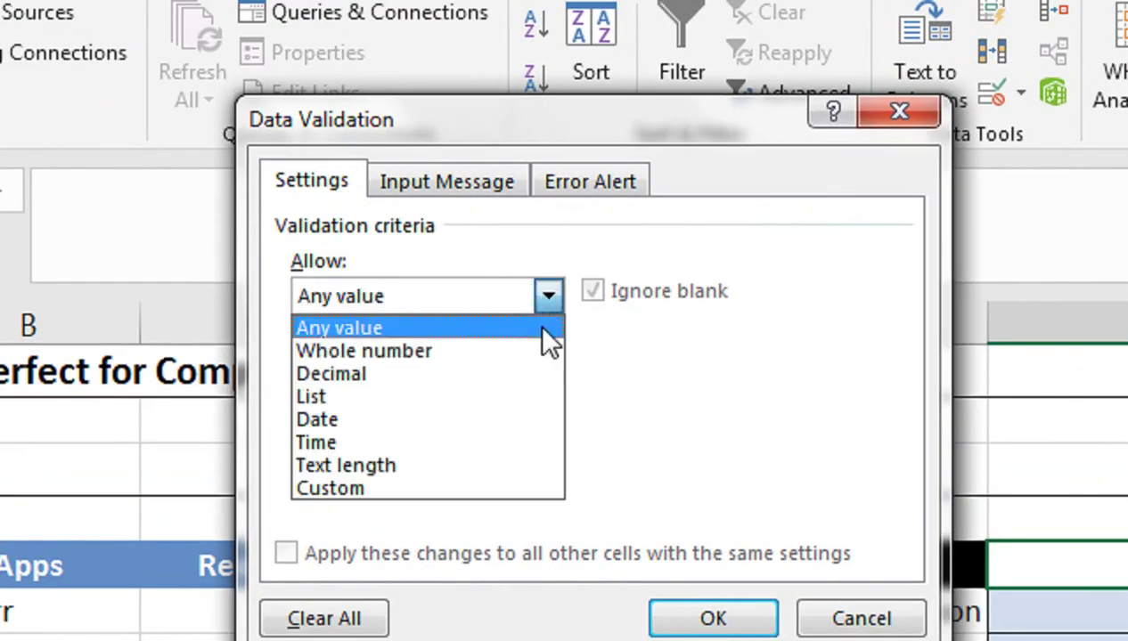
click(496, 401)
click(458, 435)
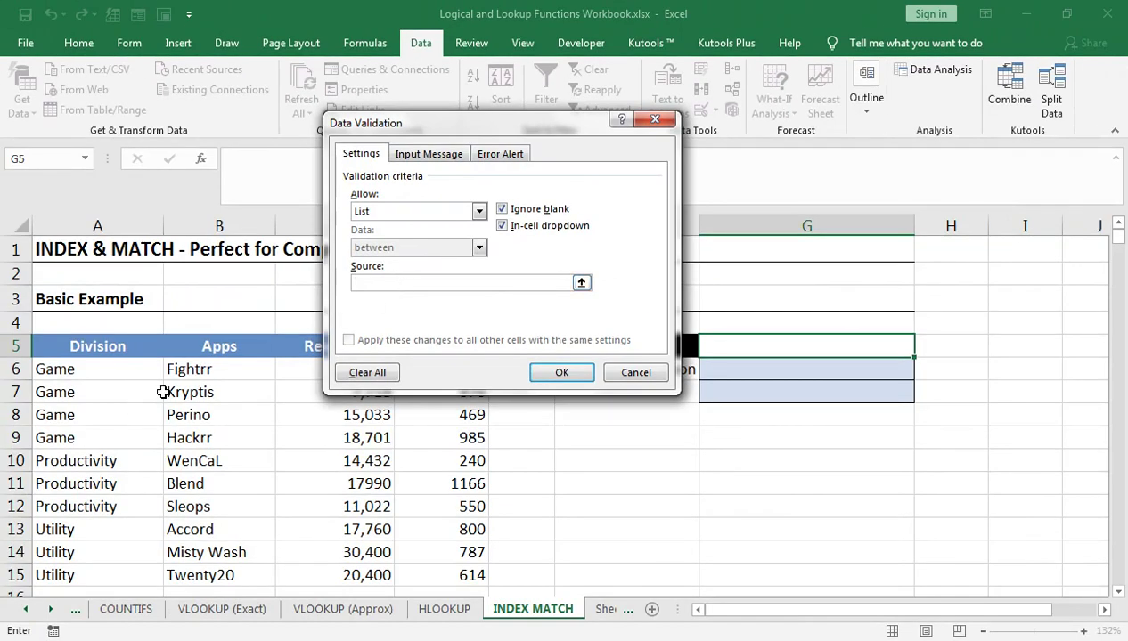
drag(163, 392, 327, 315)
click(232, 368)
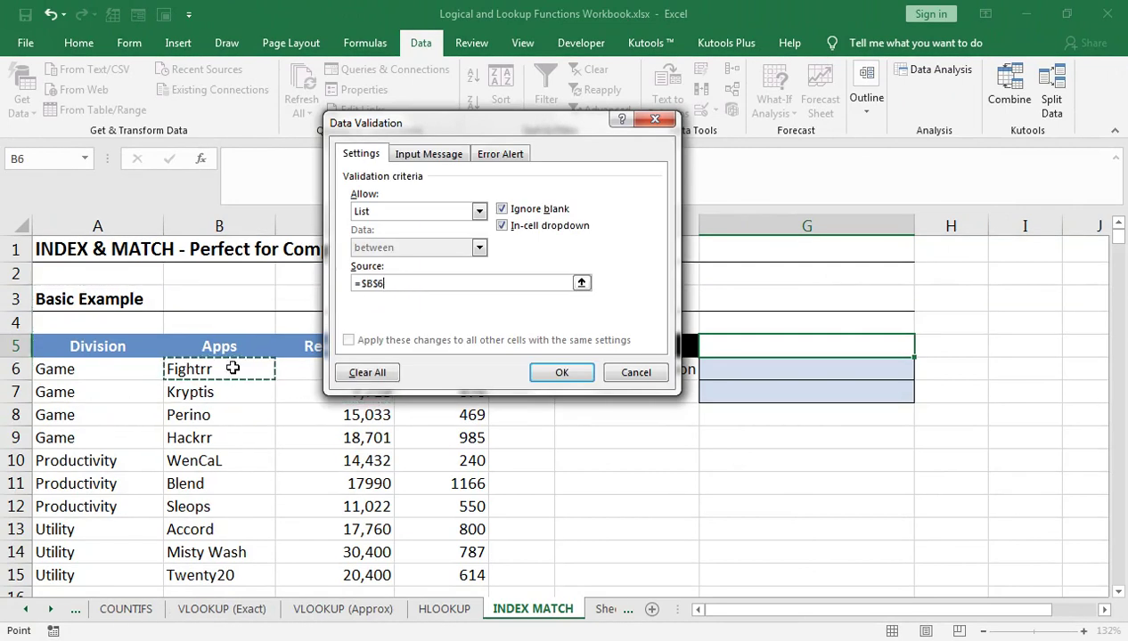
key(ctrl+shift+Down)
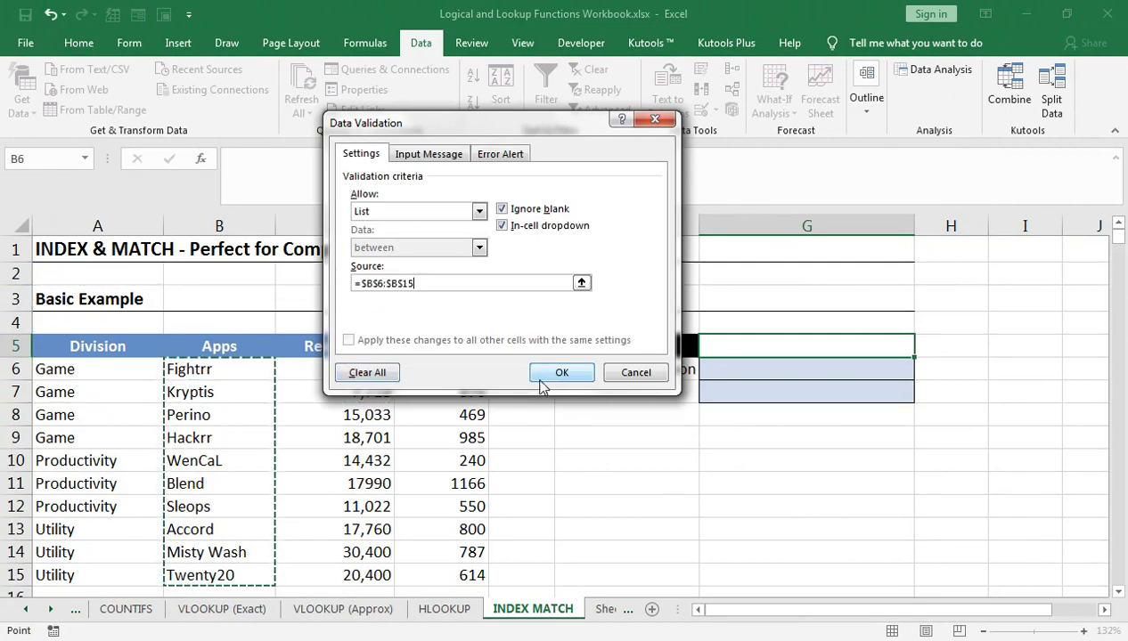
click(540, 378)
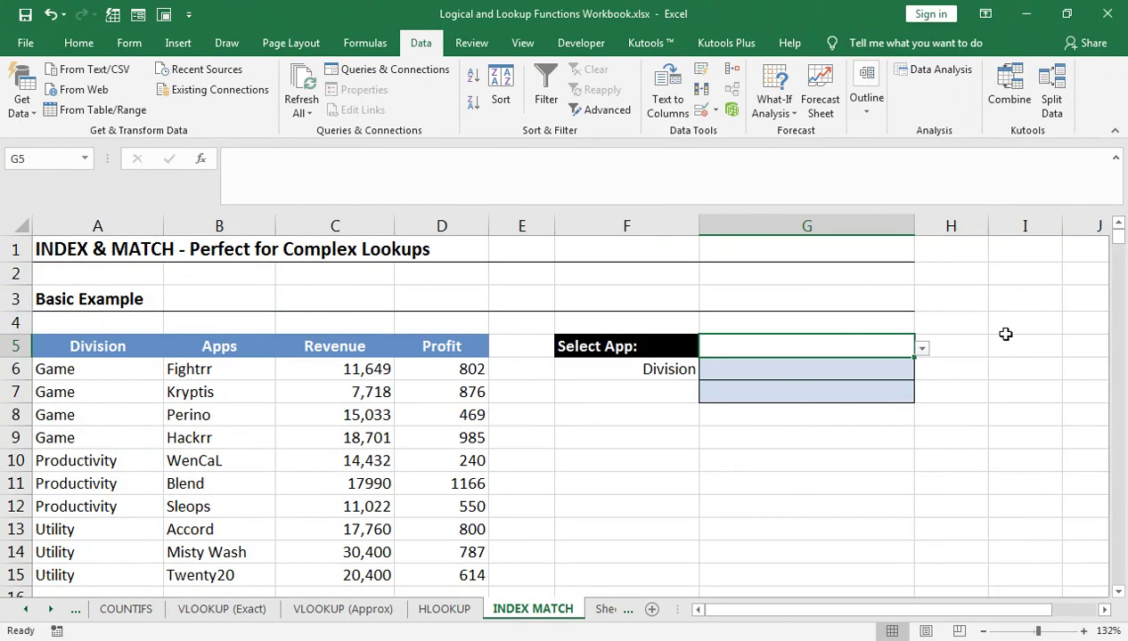
Test G5's app dropdown without choosing, then select cell F7 below Division.
click(929, 347)
click(896, 351)
key(BackSpace)
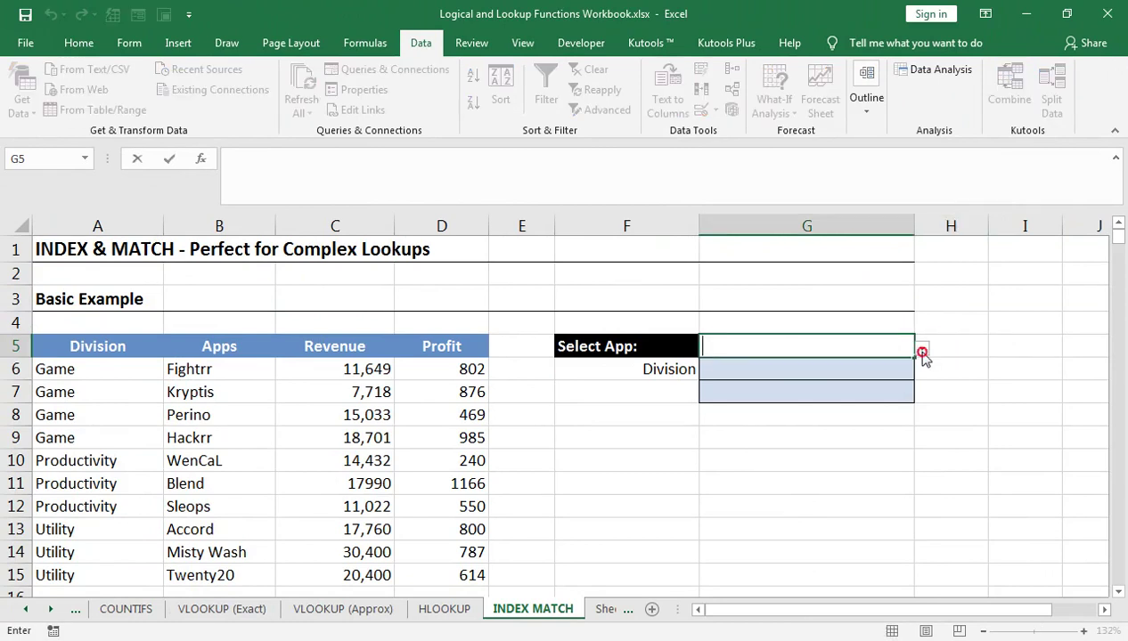
click(922, 353)
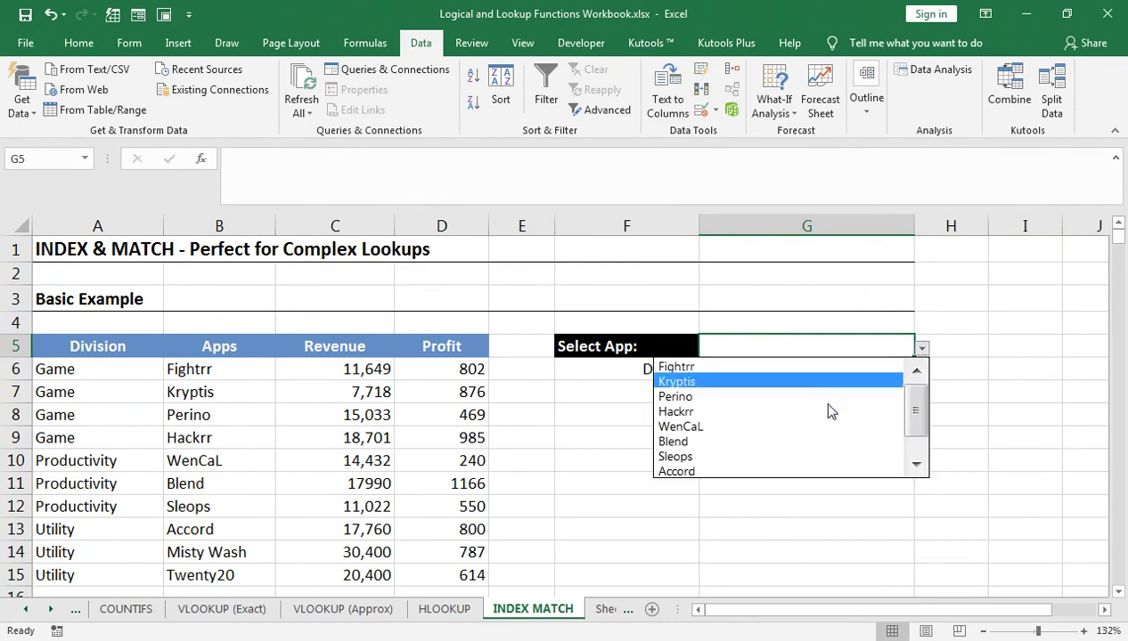
click(753, 349)
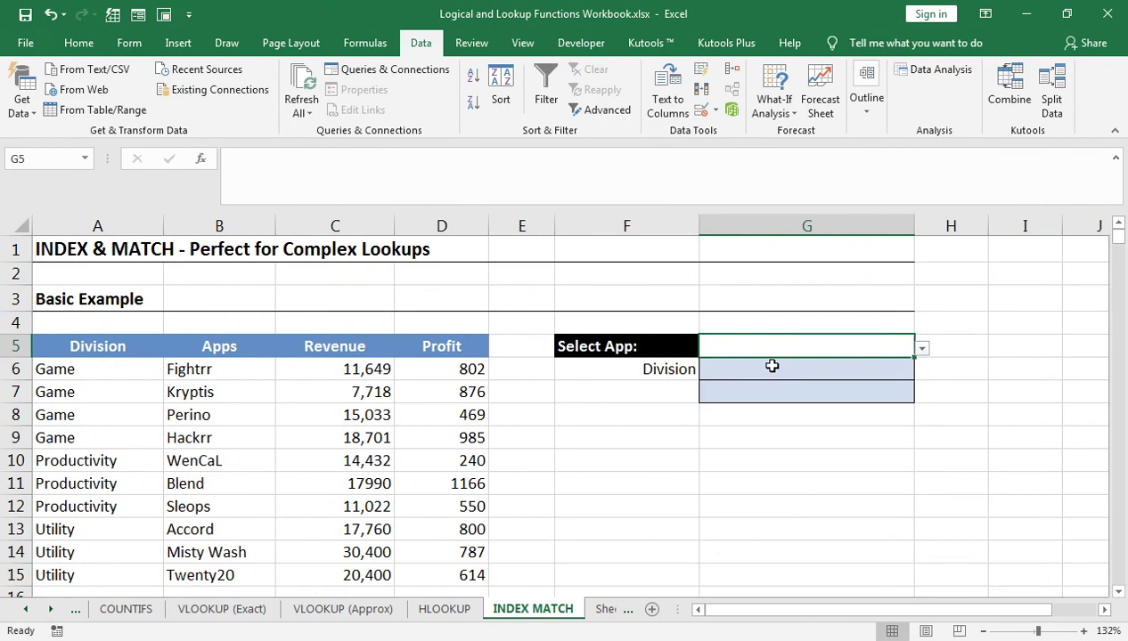
click(675, 373)
click(675, 387)
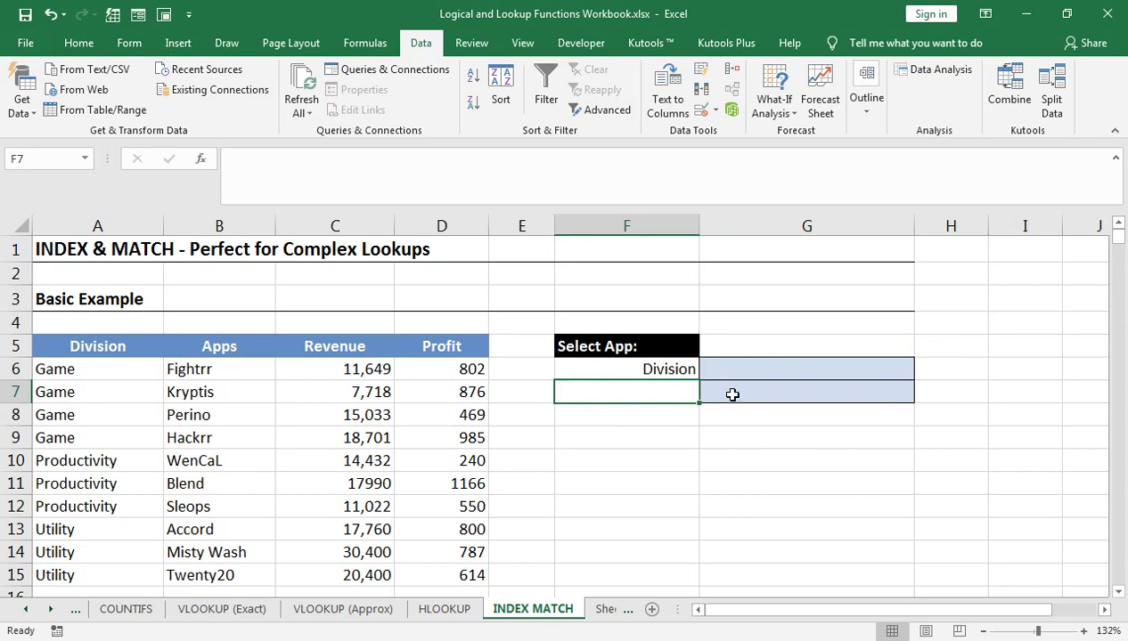
Add a List data validation to F7 with source $C$5:$D$5.
click(714, 110)
click(722, 131)
click(392, 213)
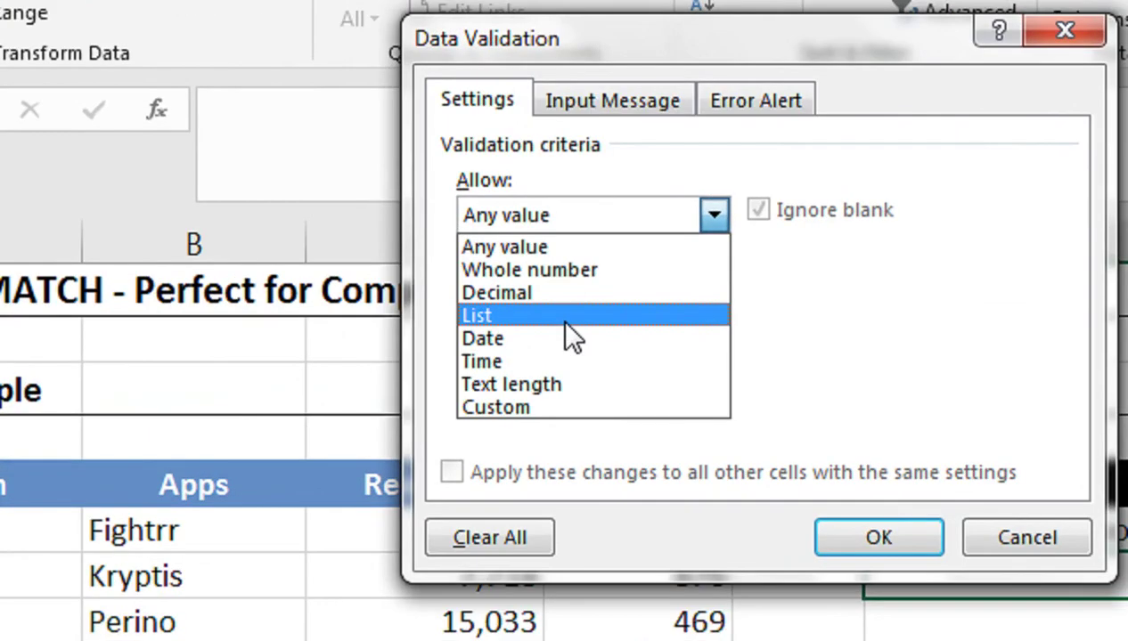
click(564, 316)
click(564, 357)
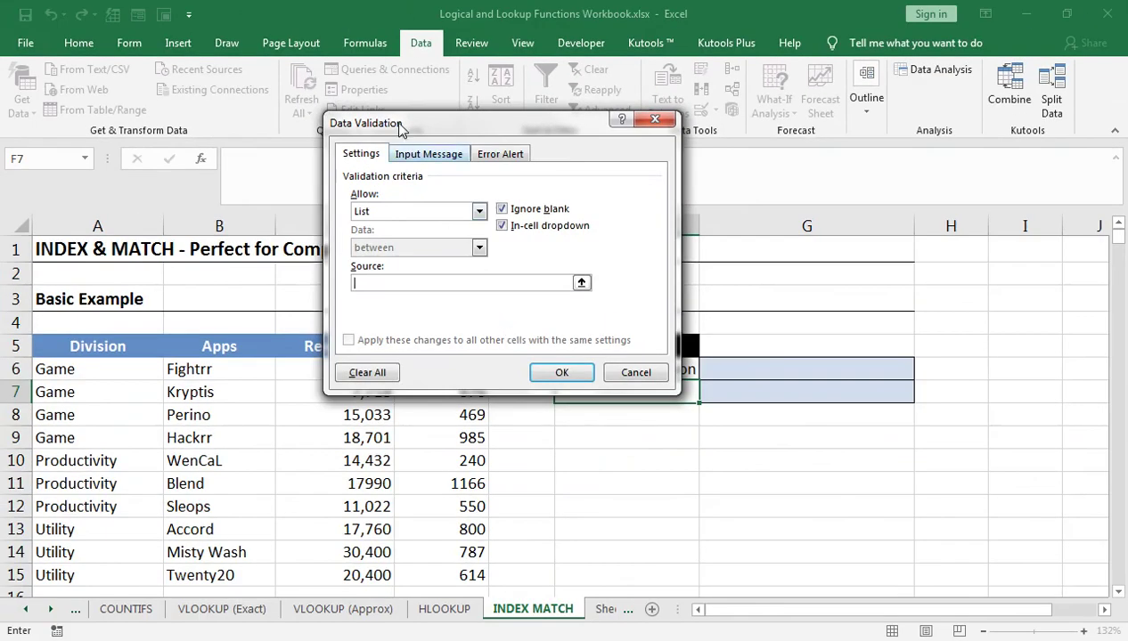
drag(398, 125, 699, 118)
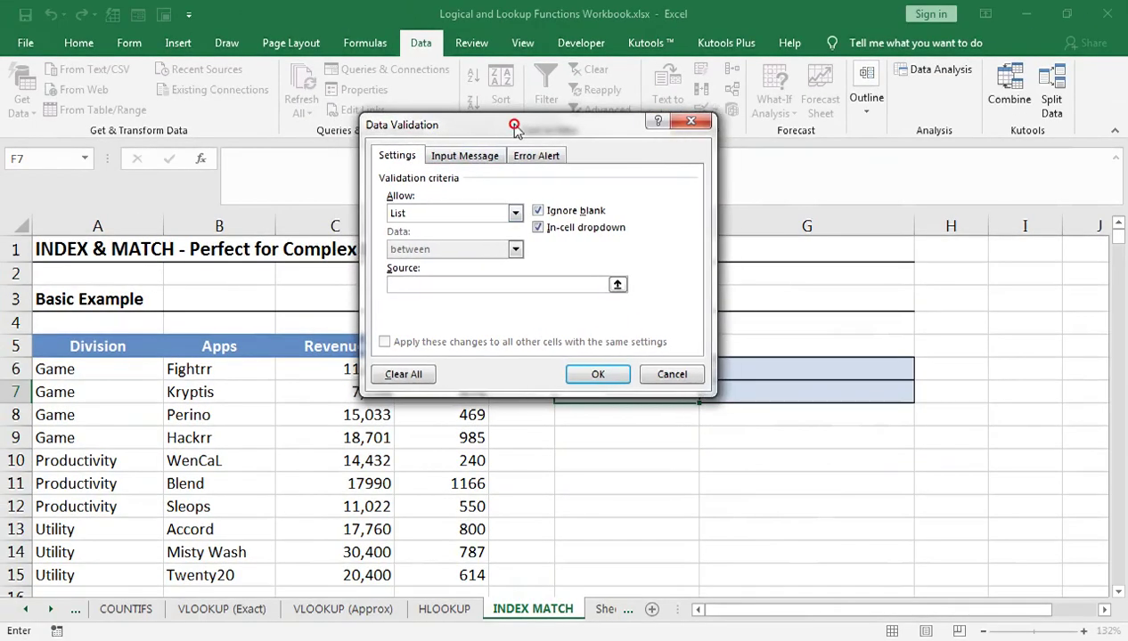
drag(297, 338, 409, 345)
click(782, 365)
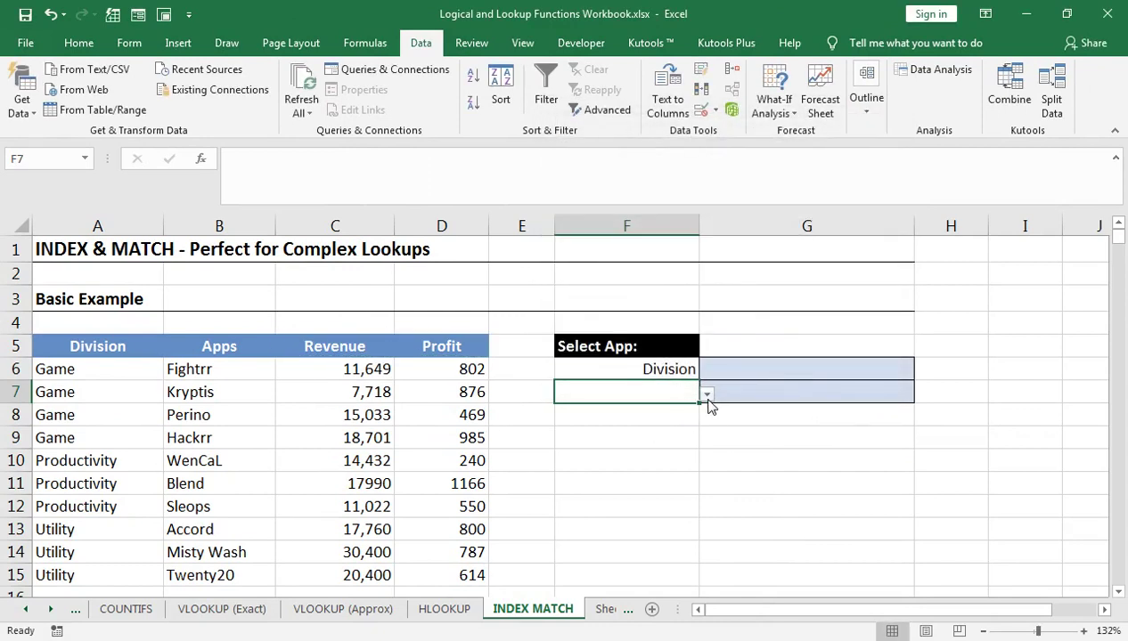
Choose Revenue from F7's Revenue/Profit dropdown.
click(708, 397)
click(707, 397)
click(705, 397)
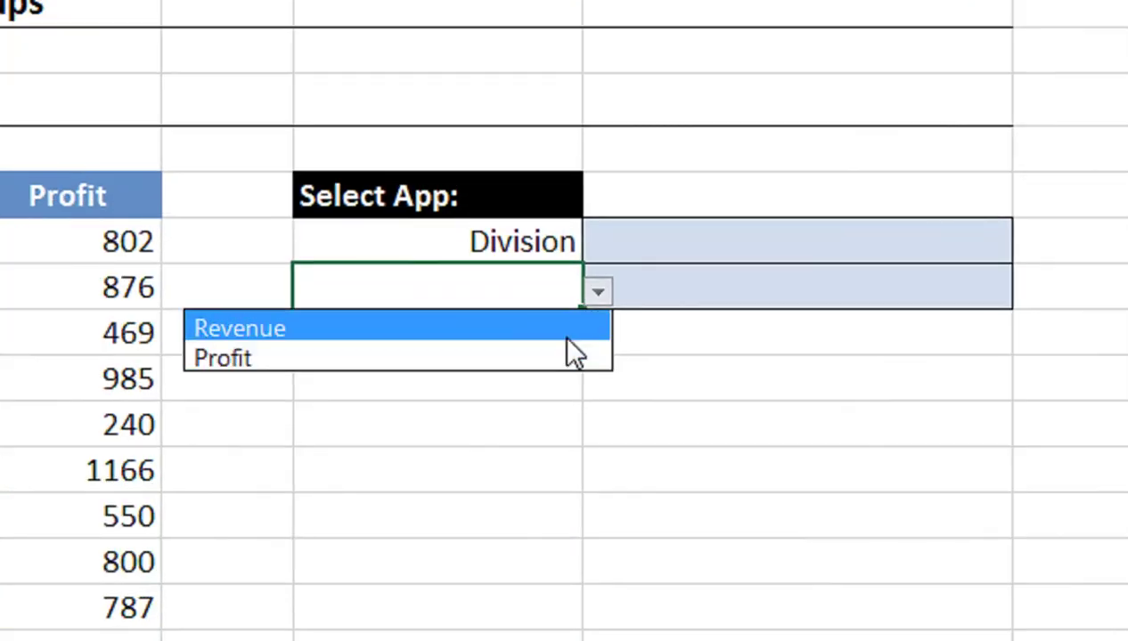
key(Escape)
double_click(730, 199)
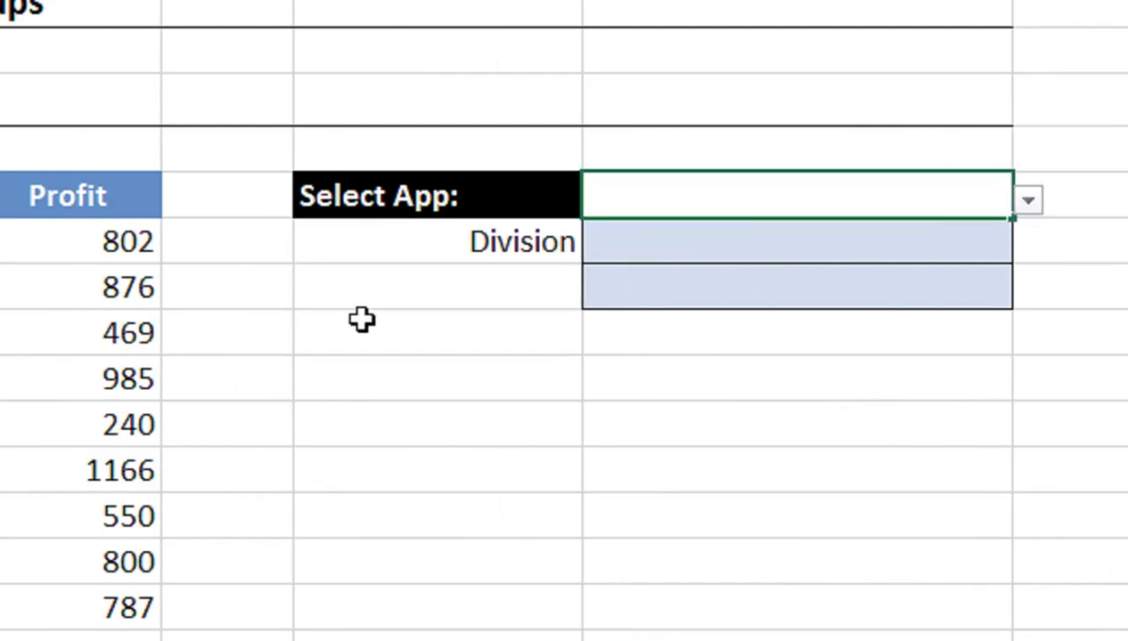
click(614, 233)
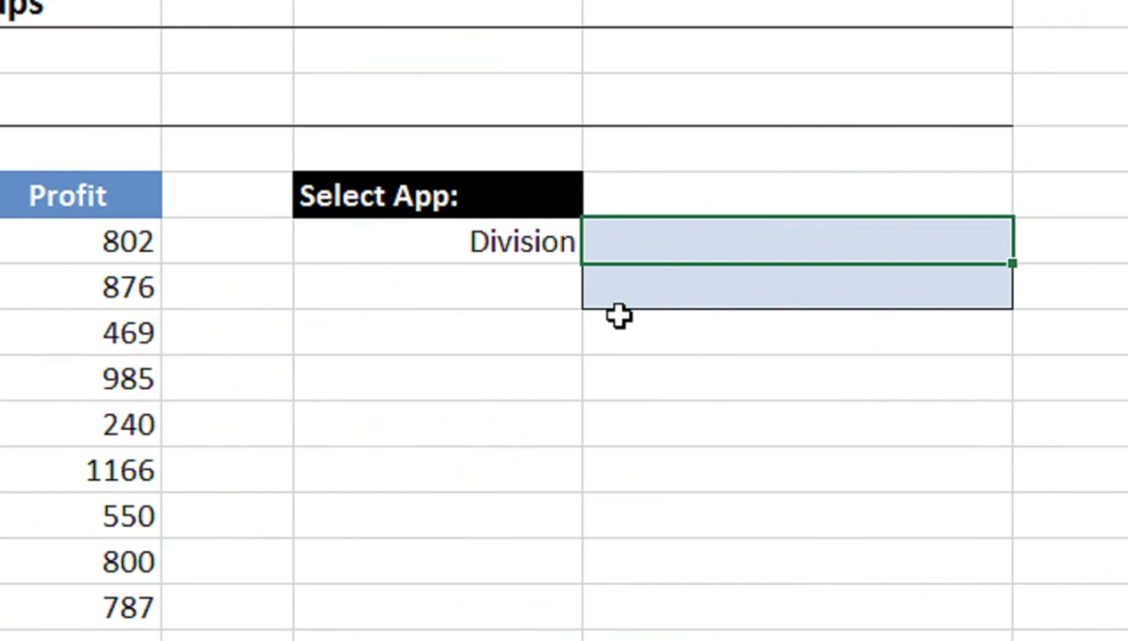
click(508, 290)
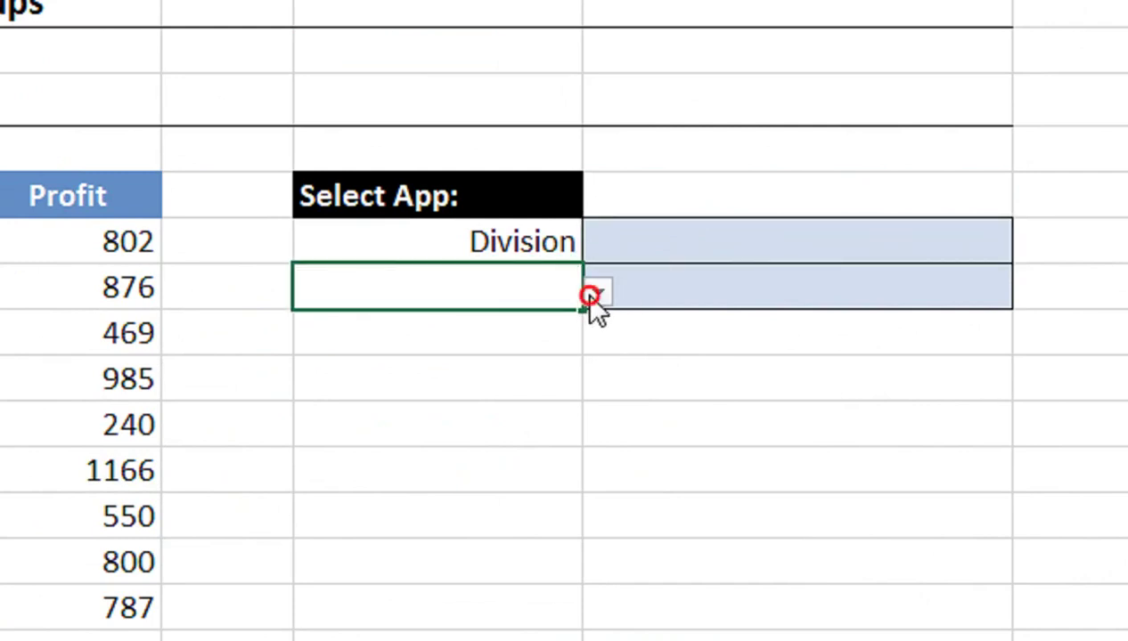
click(597, 292)
click(524, 319)
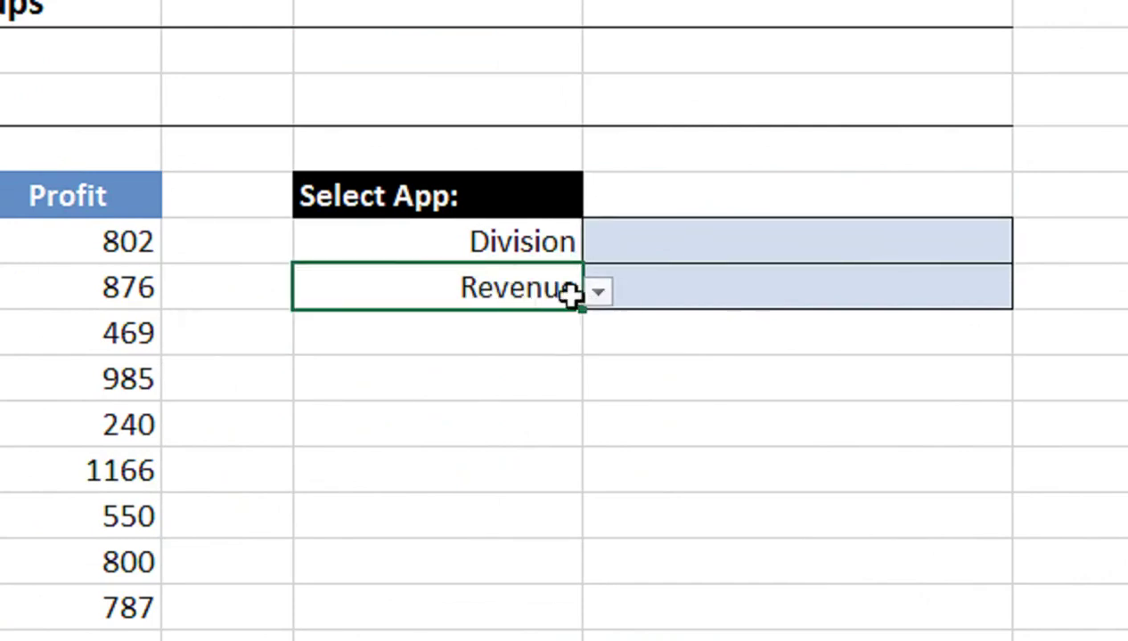
click(659, 258)
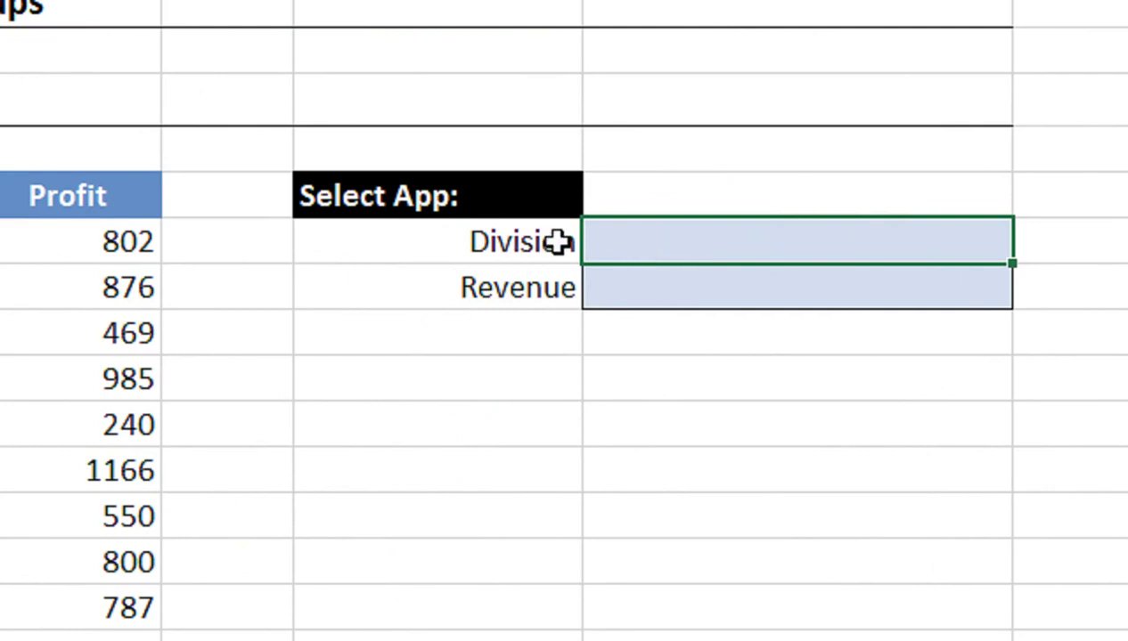
Pick Kryptis as the selected app in G5 and move to G6.
click(891, 196)
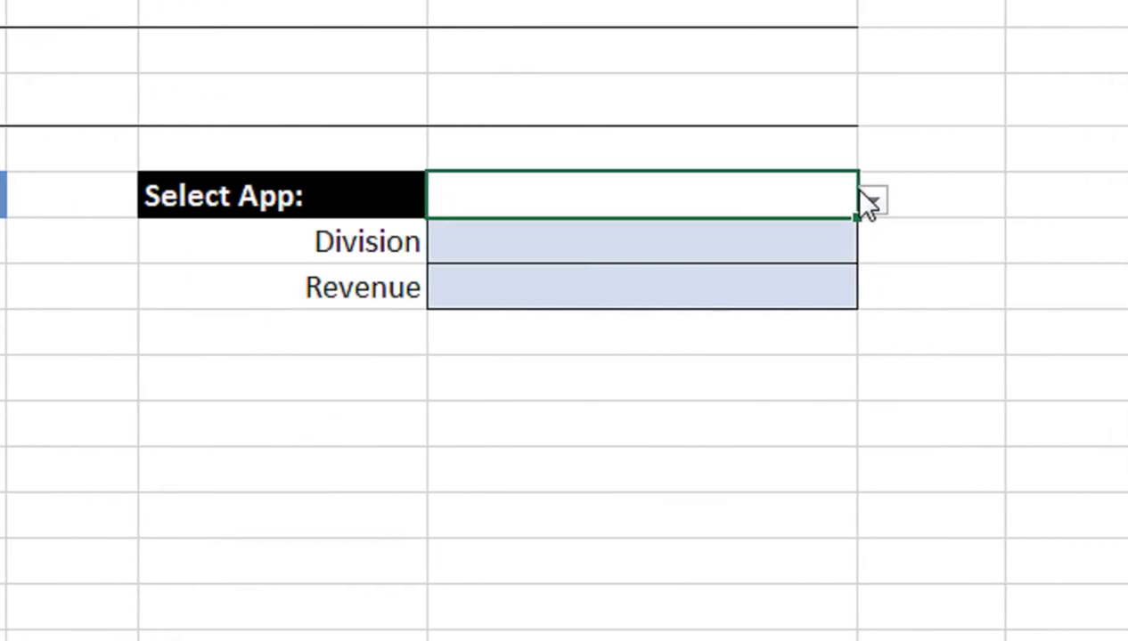
click(869, 200)
click(784, 262)
click(731, 248)
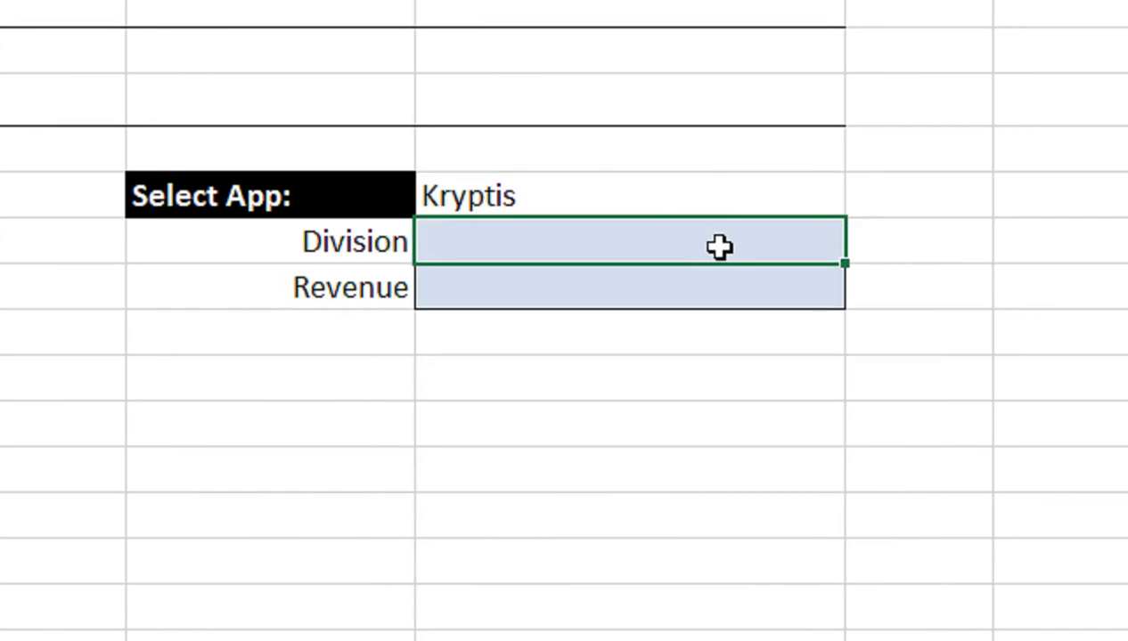
In G6 start =INDEX(A6:A15,MATCH(G5,B6:B15.
text(=ind)
key(Tab)
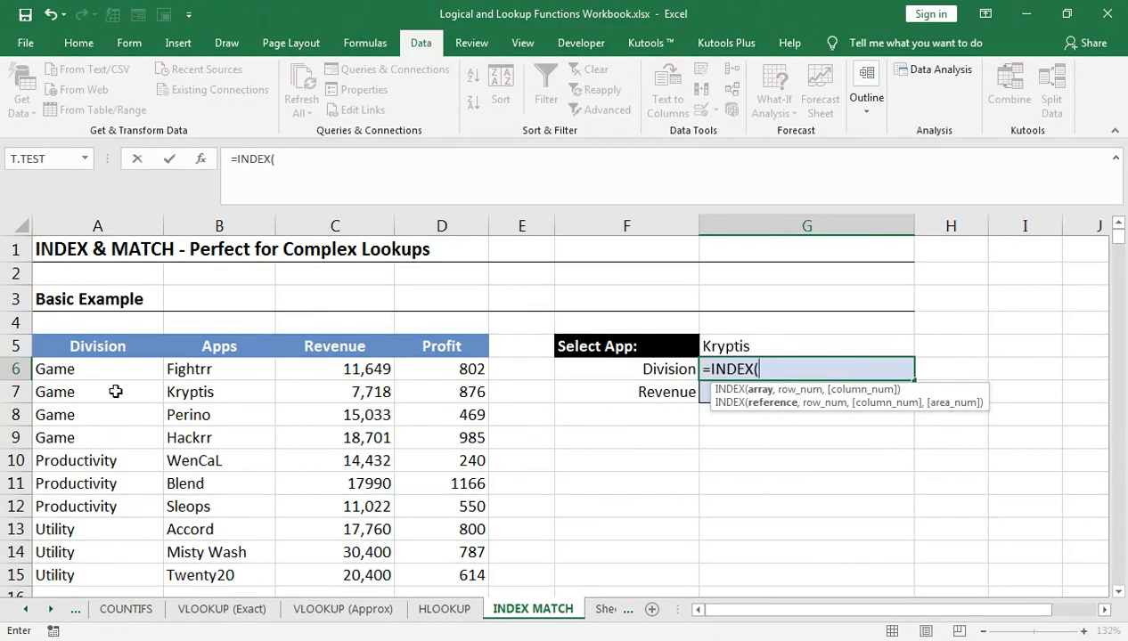
click(121, 369)
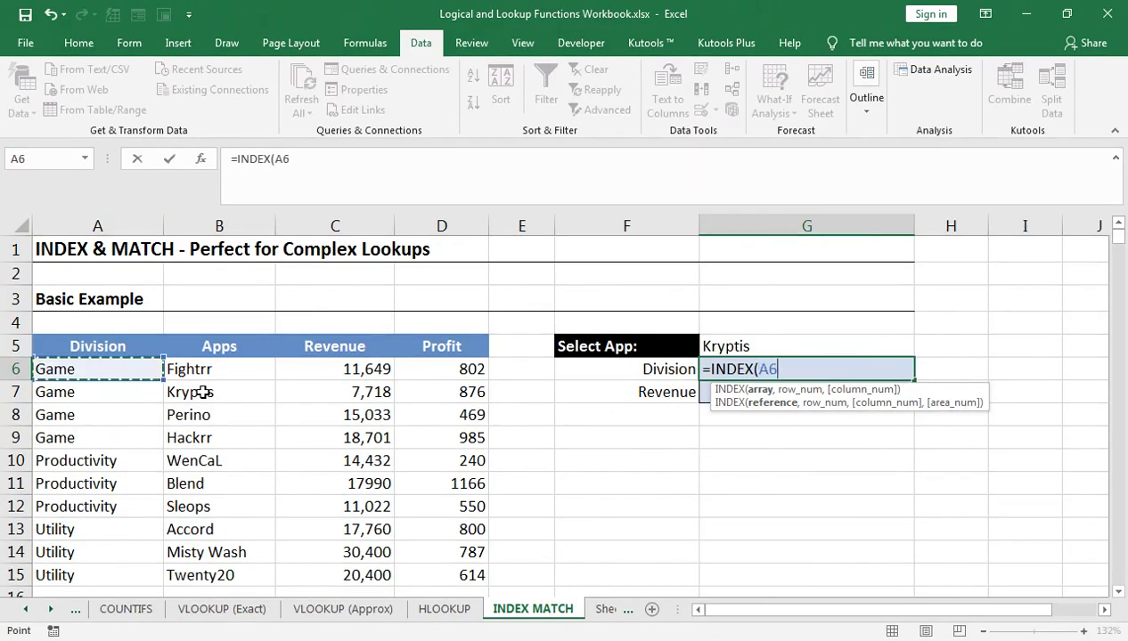
key(ctrl+shift+Down)
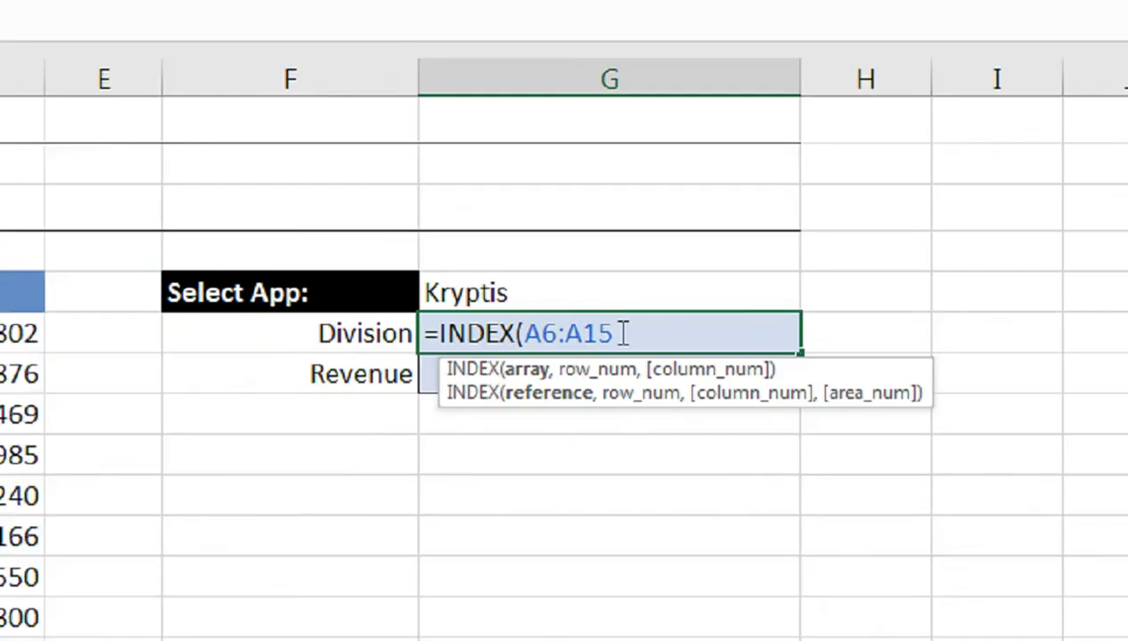
text(,)
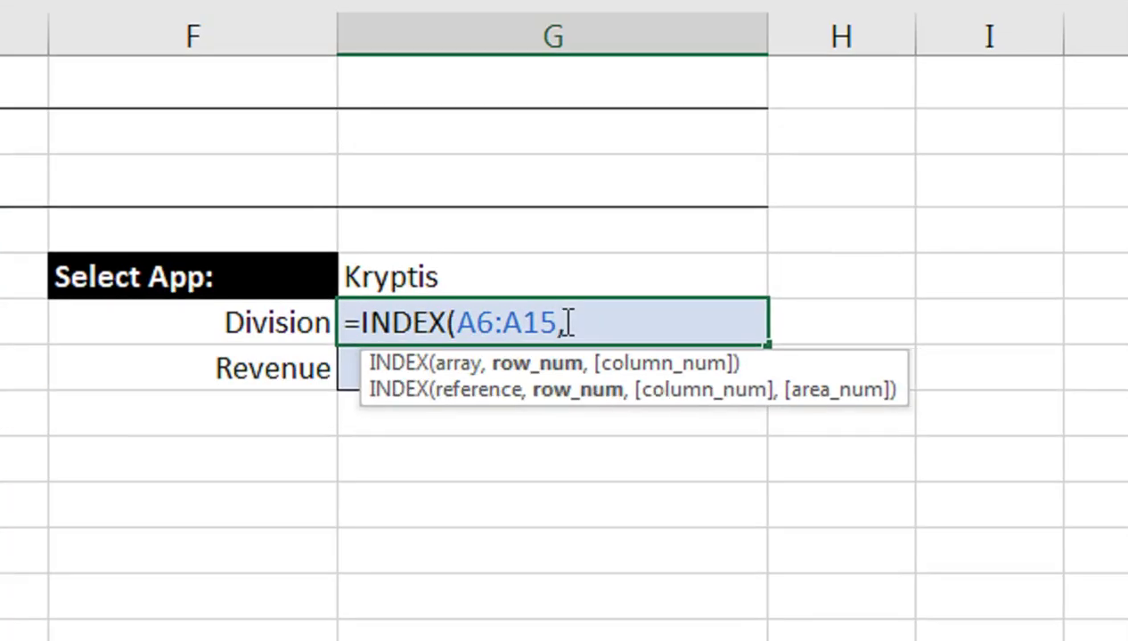
text(mat)
key(Tab)
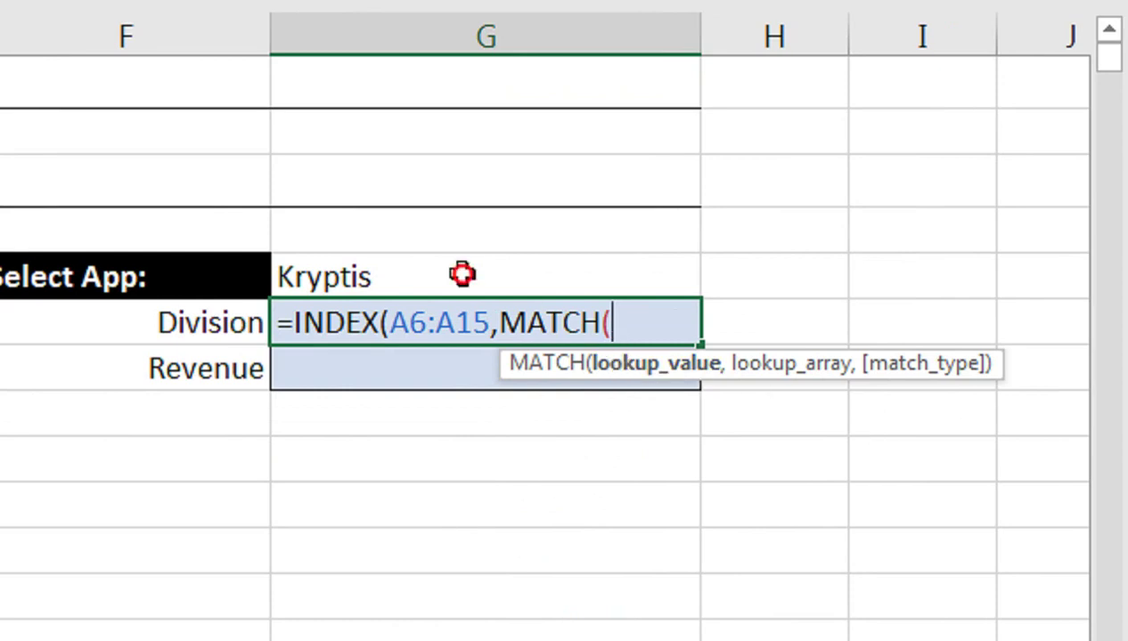
click(434, 280)
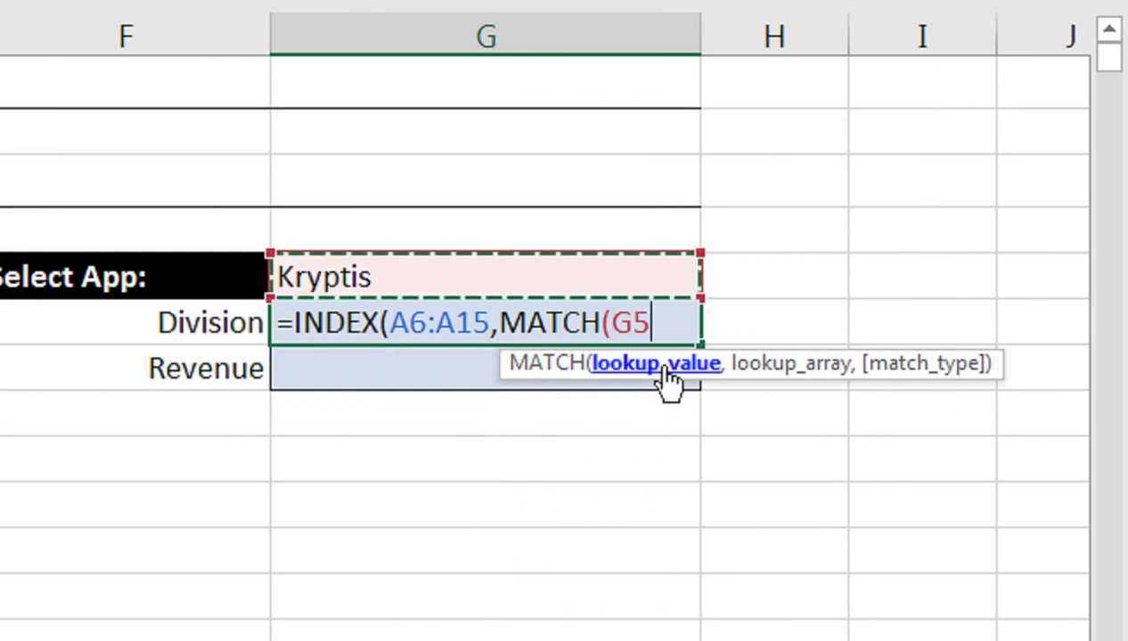
text(,)
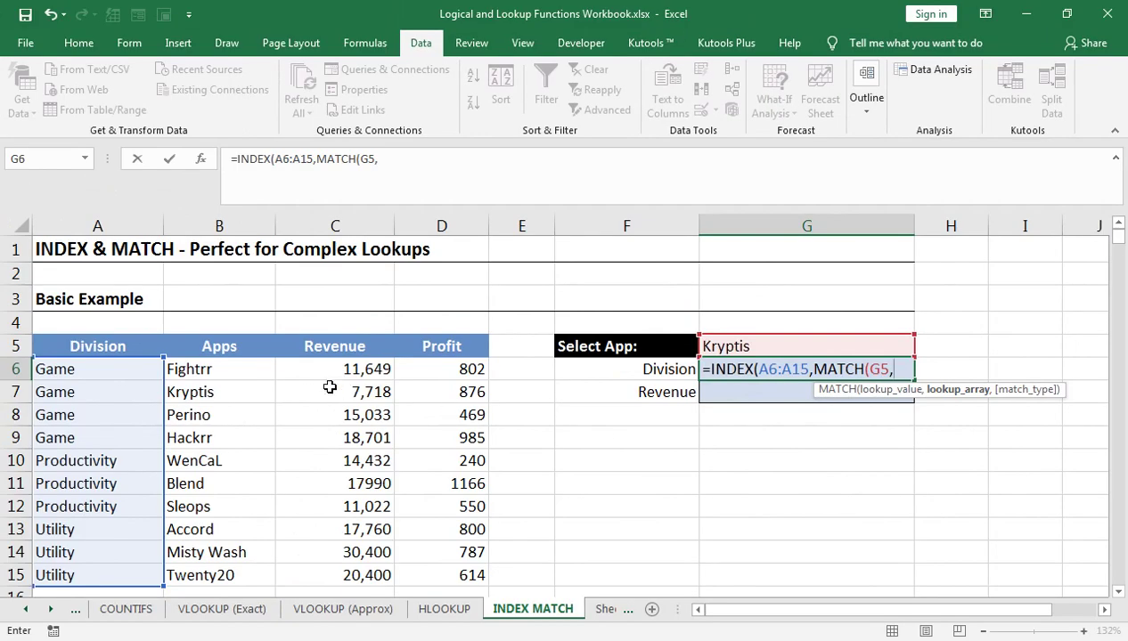
click(246, 367)
key(ctrl+shift+Down)
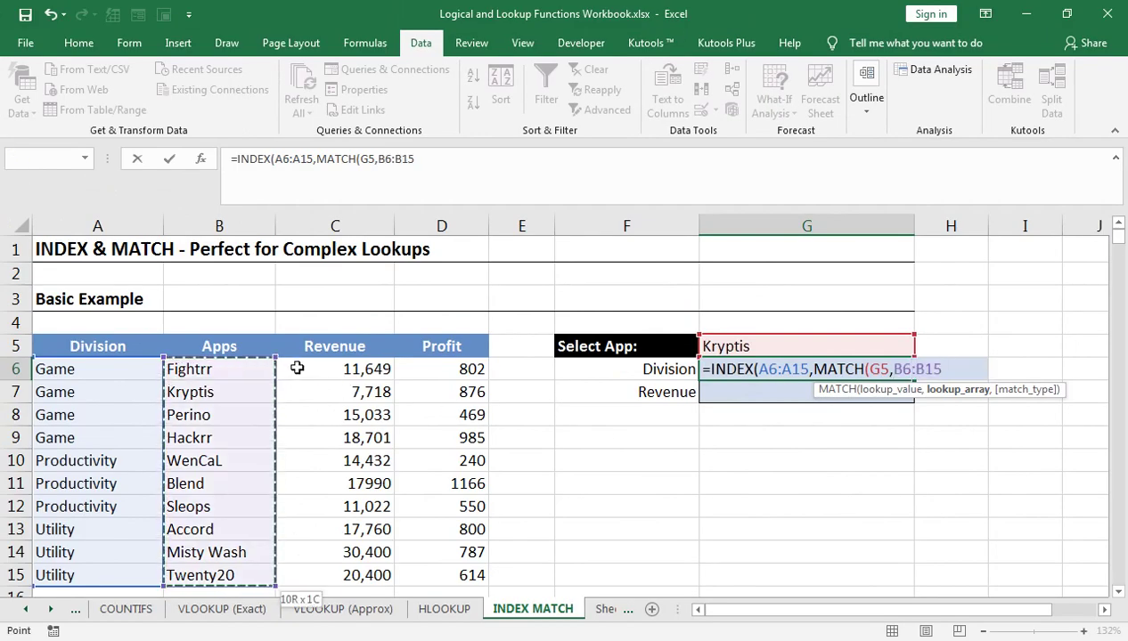
Finish the MATCH with exact match 0, close brackets and confirm the Division formula.
click(811, 369)
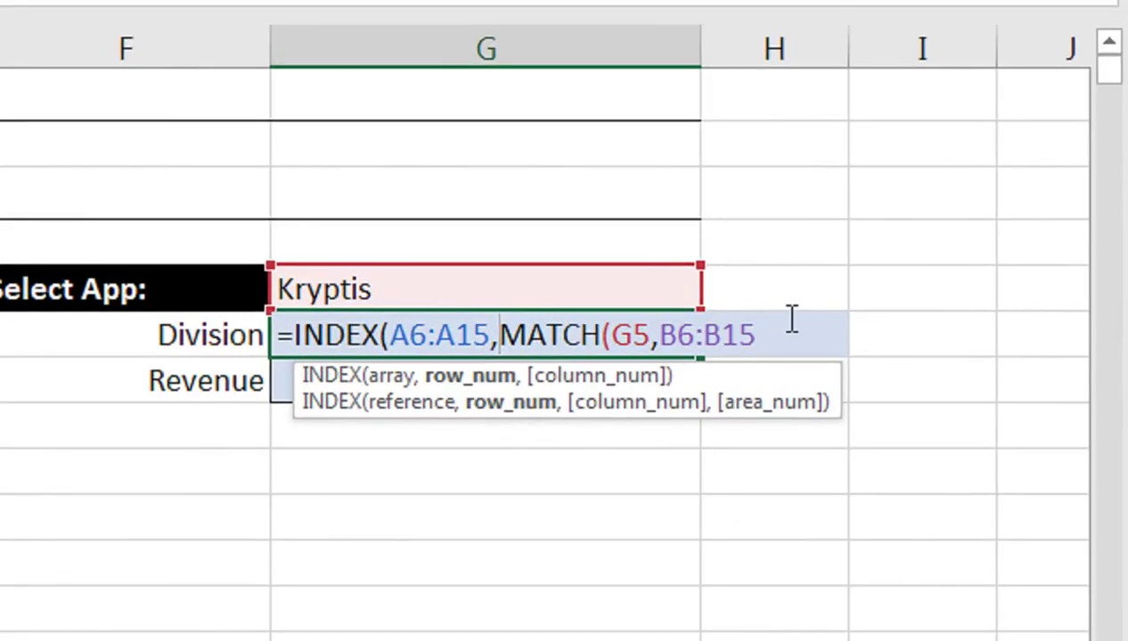
click(959, 362)
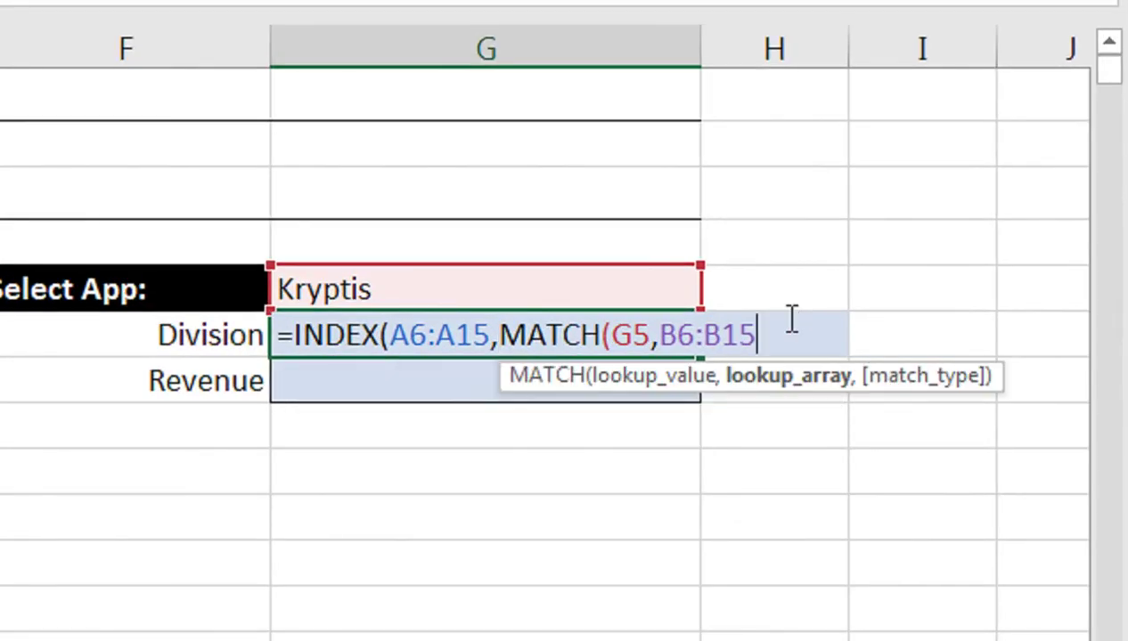
text(,)
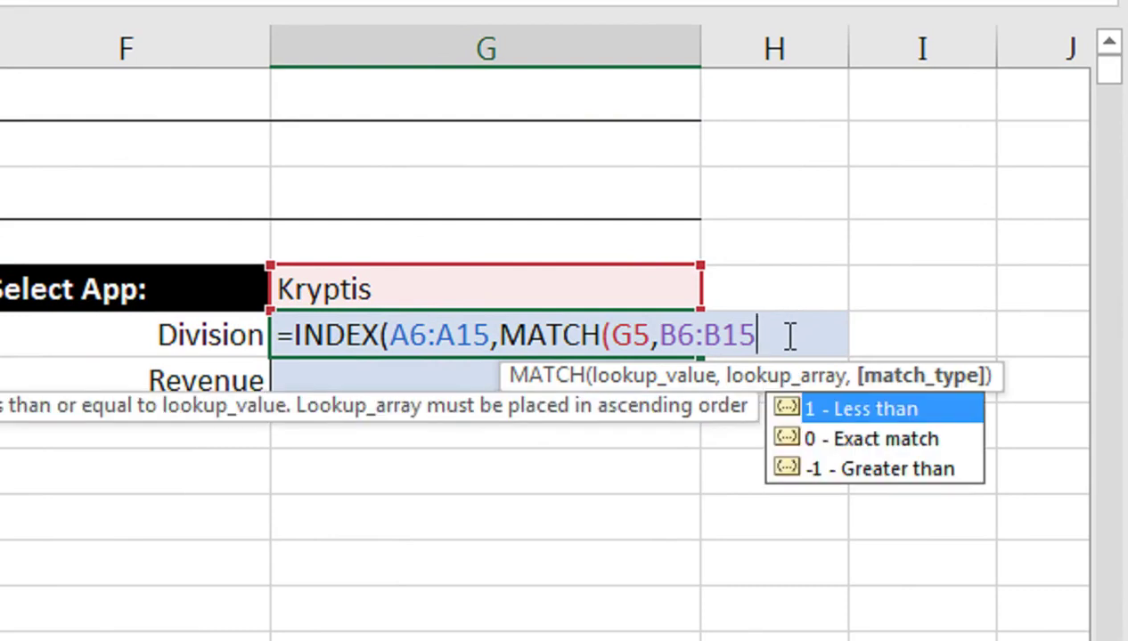
key(Down)
key(Tab)
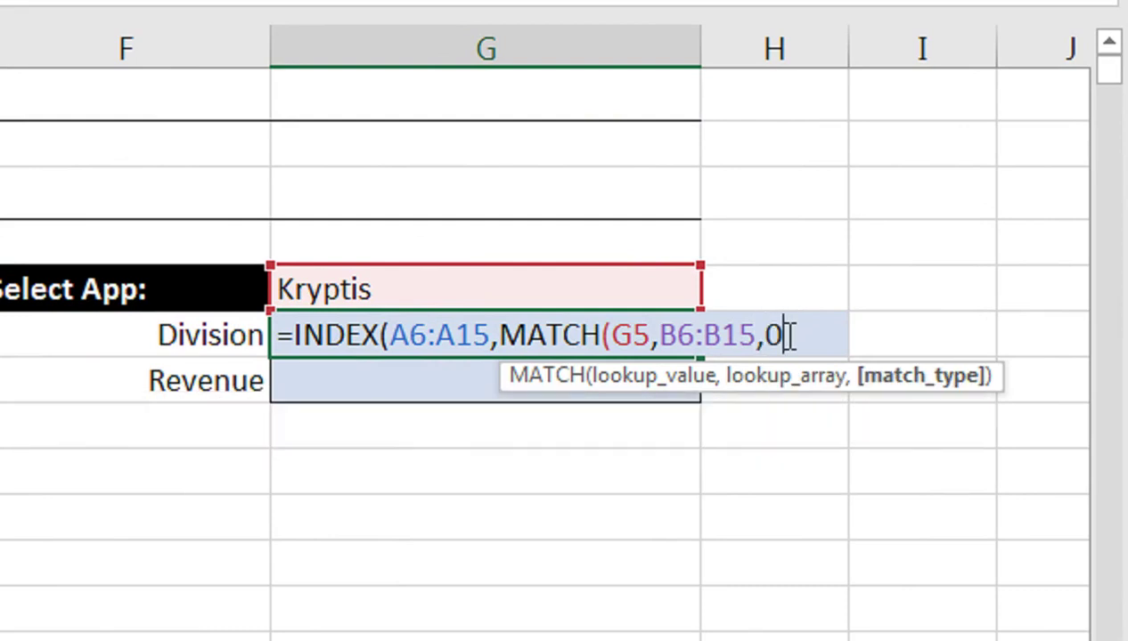
text())
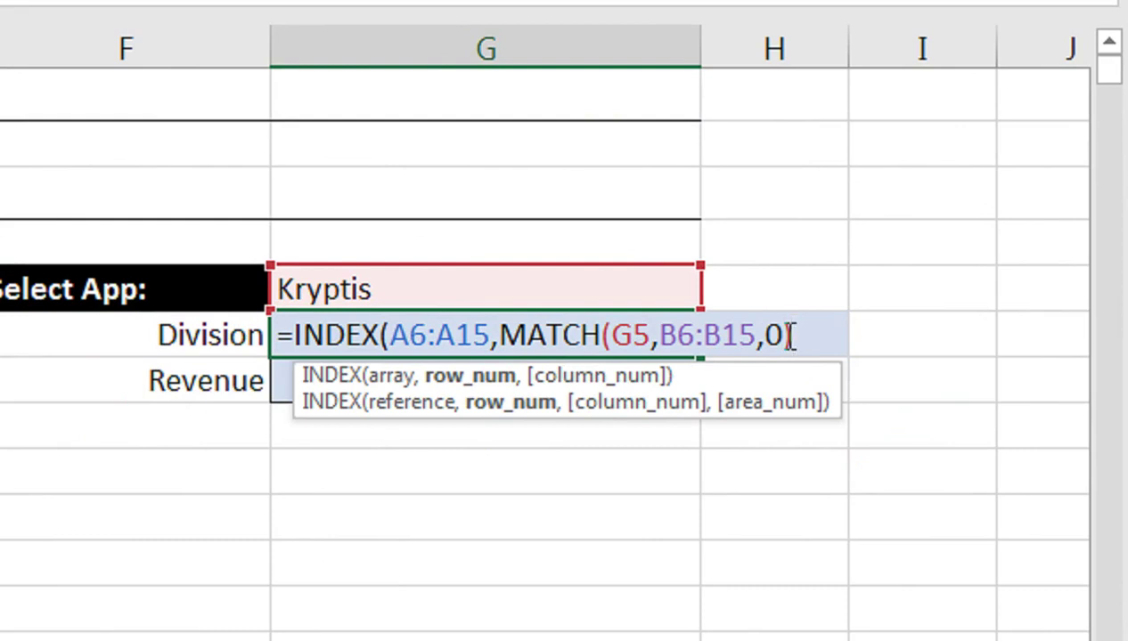
text())
key(Return)
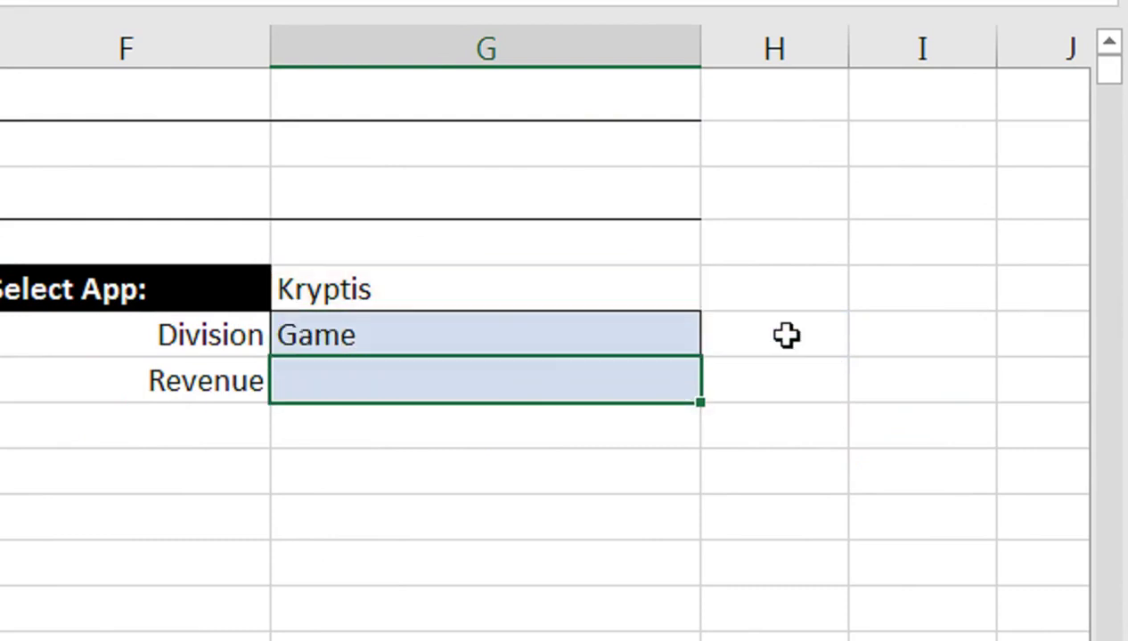
double_click(622, 328)
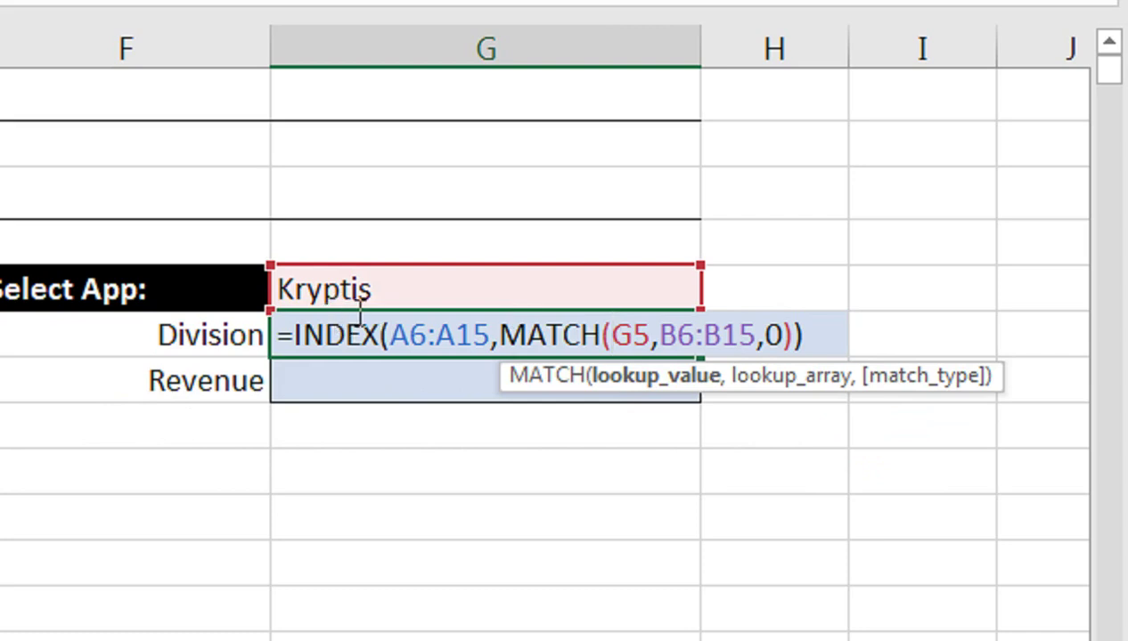
key(Return)
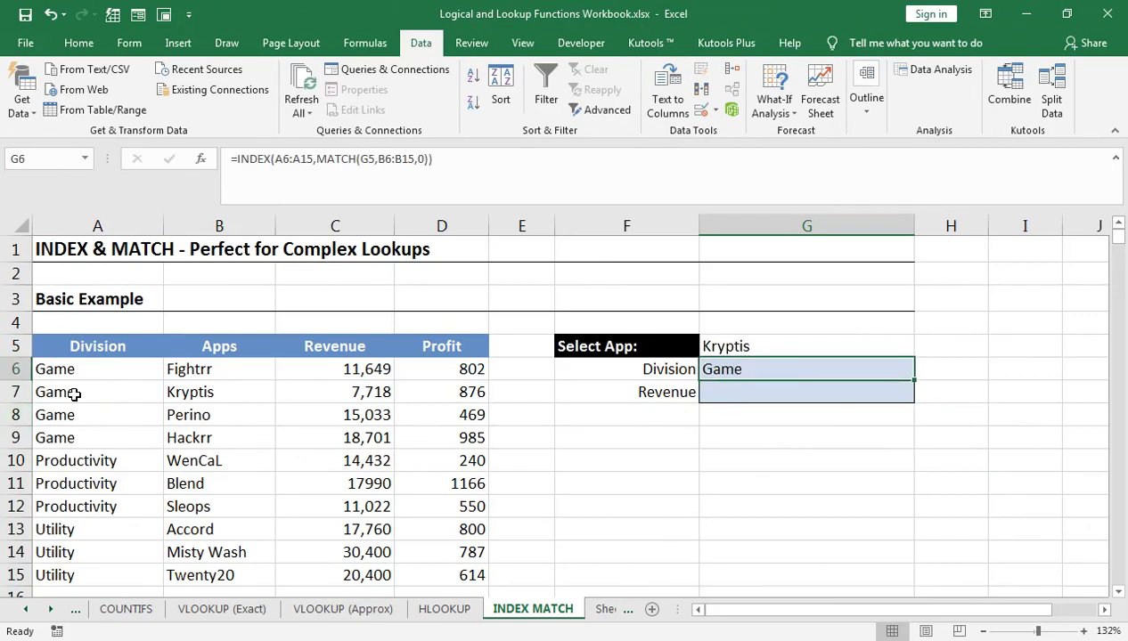
Select WenCaL in G5 so Division shows Productivity, then select G7.
click(806, 347)
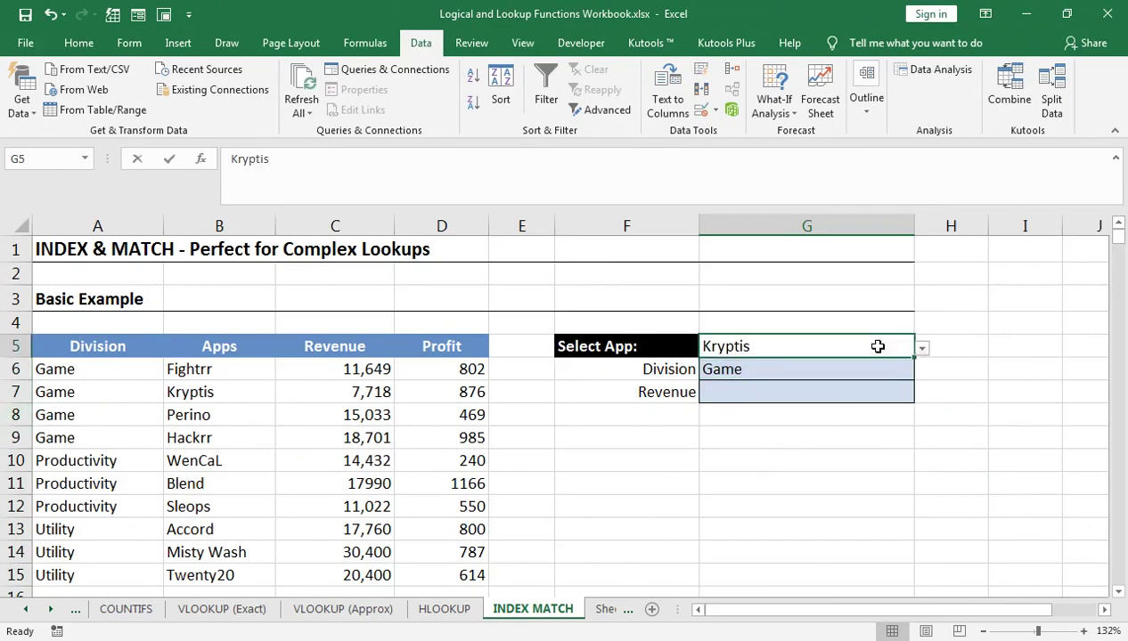
click(922, 348)
click(818, 411)
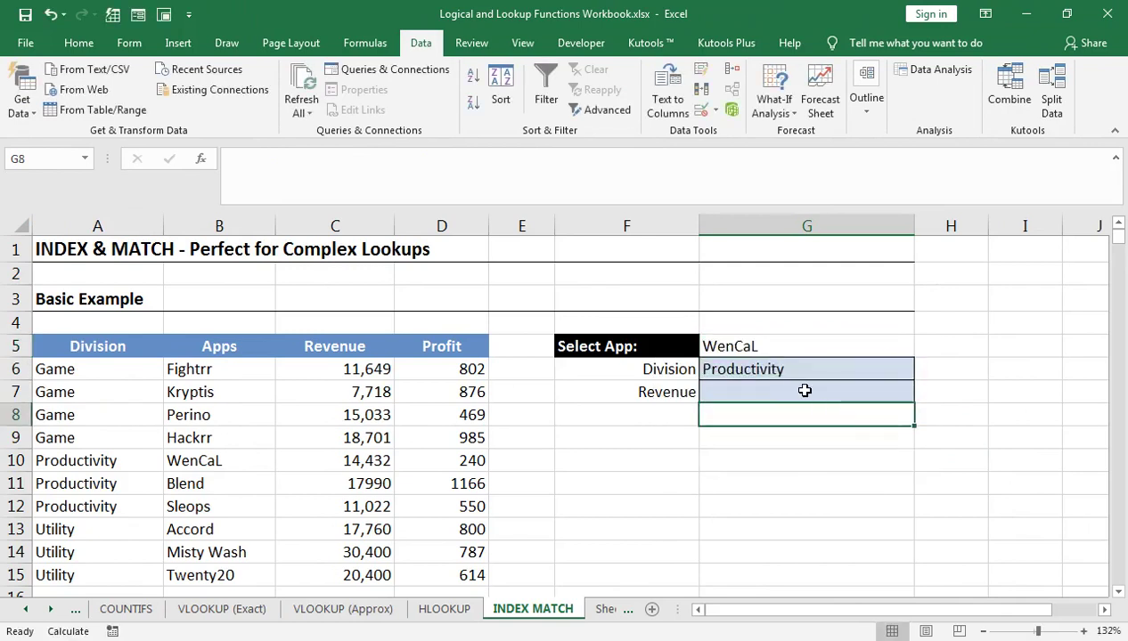
click(791, 376)
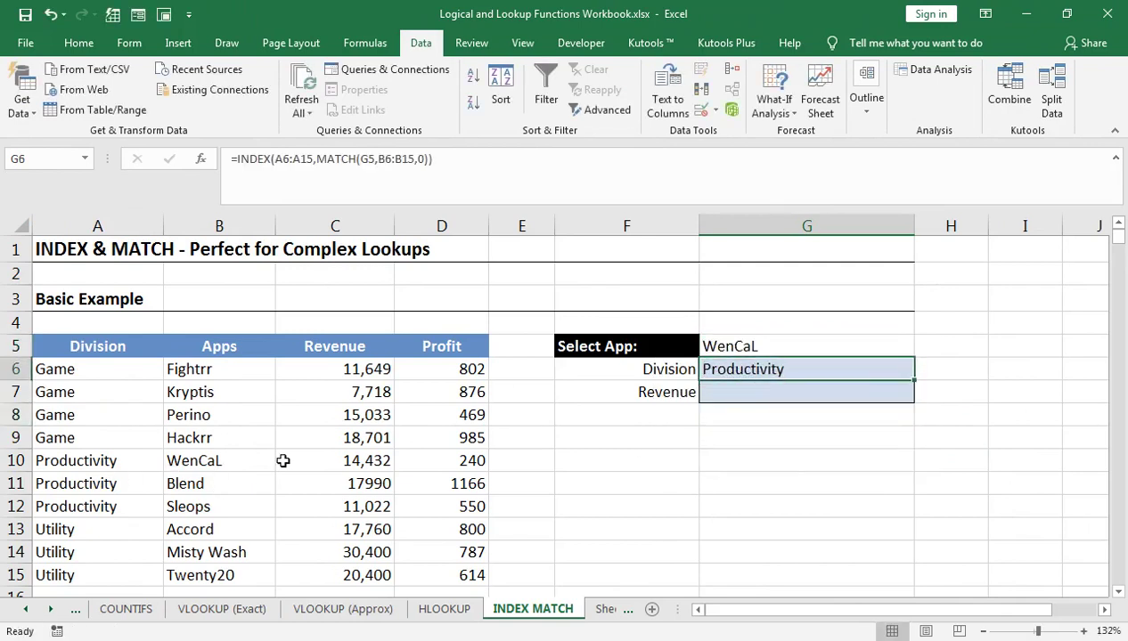
click(679, 392)
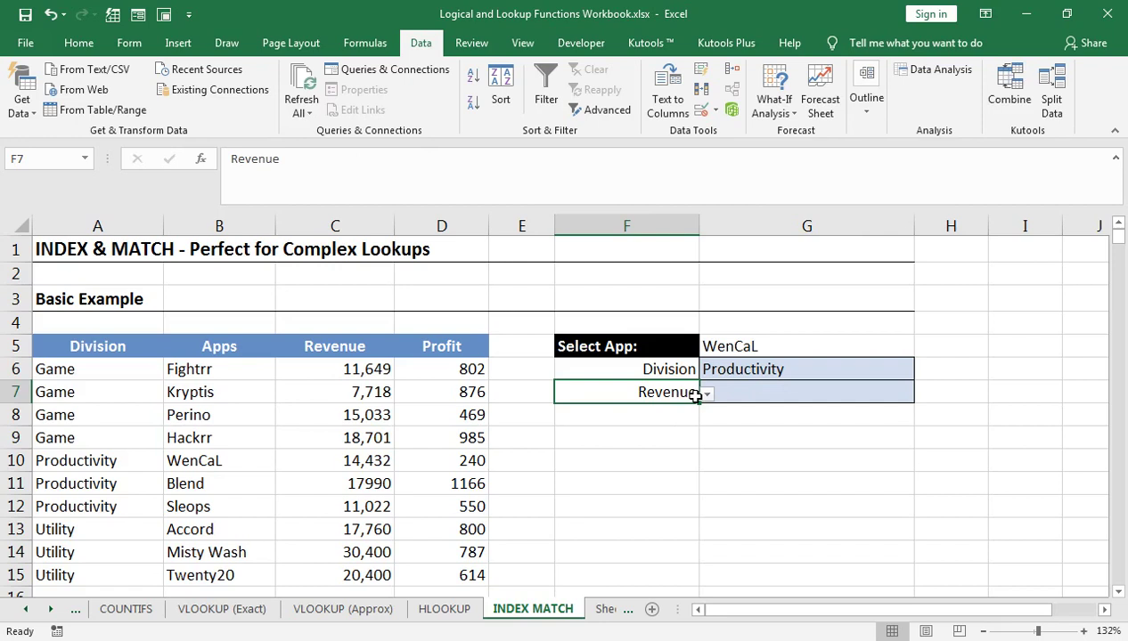
click(753, 396)
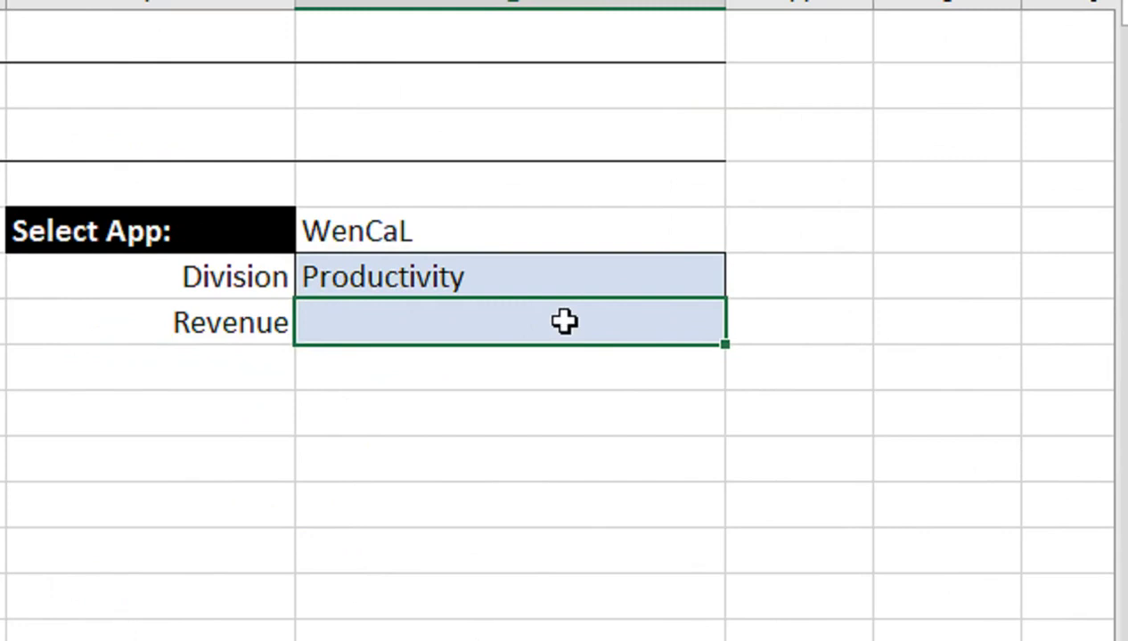
In G7 start =INDEX over the table range A5:D15.
text(=ind)
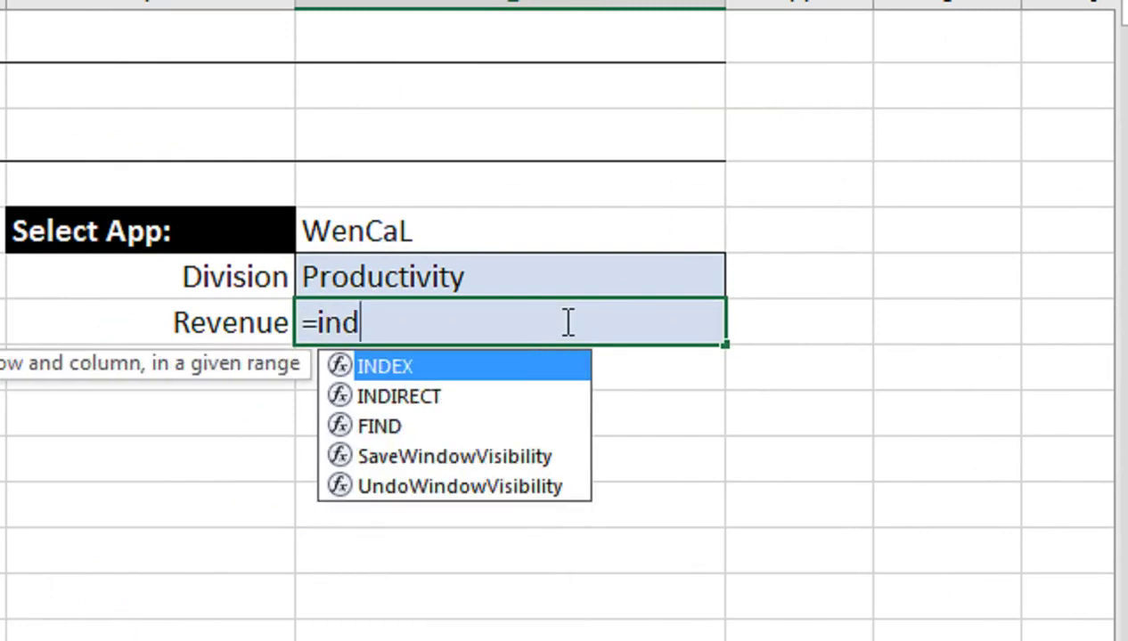
text(e)
key(Tab)
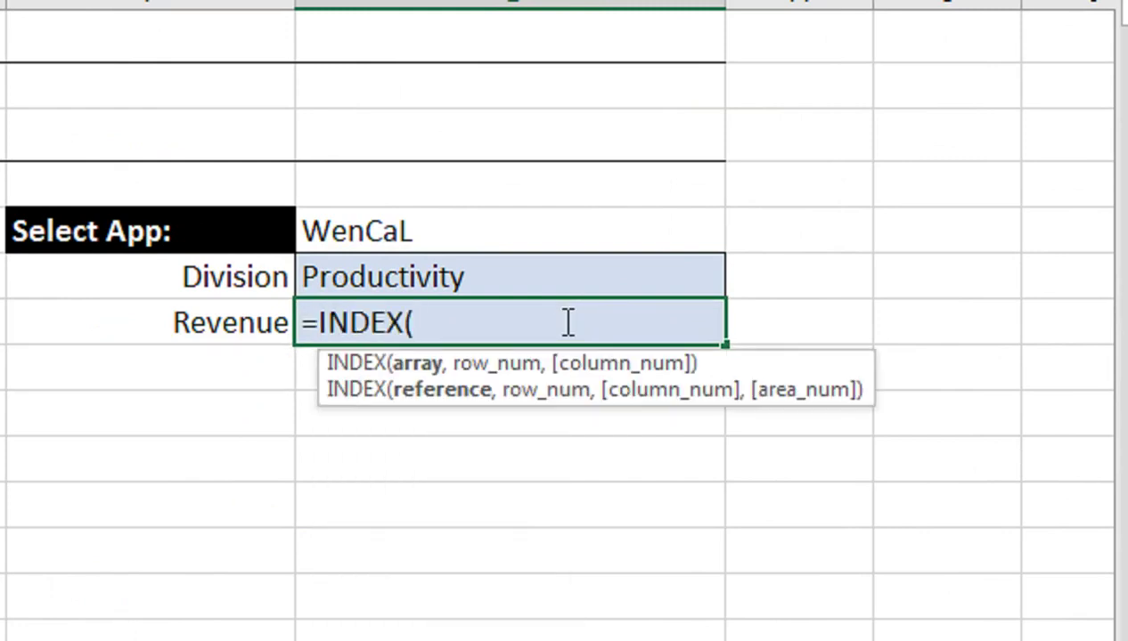
key(Left)
key(Left)
key(Left)
key(Left)
key(Up)
key(Up)
key(Left)
key(Left)
key(shift+Right)
key(shift+Right)
key(shift+Right)
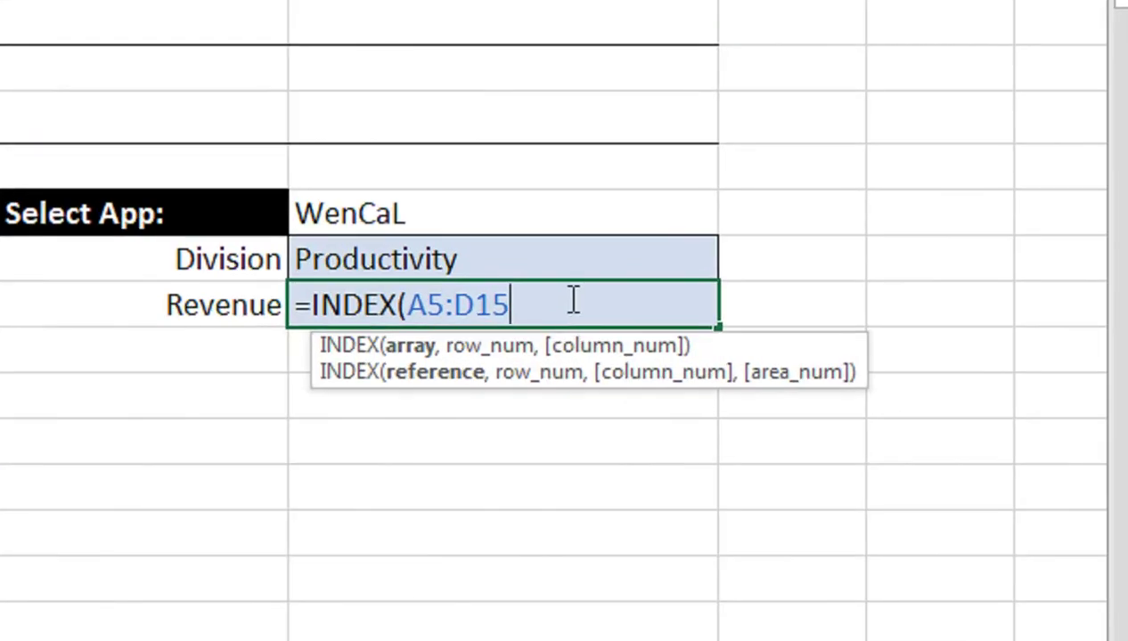
Add the row lookup MATCH(G5,B5:B15,0).
text(,matc)
key(Tab)
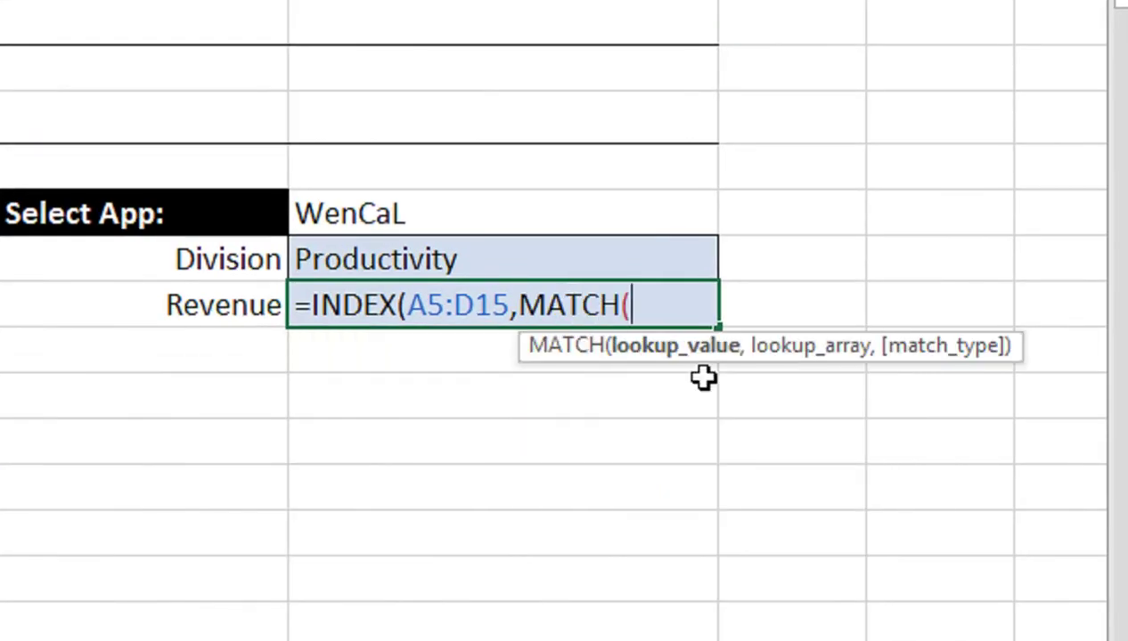
click(501, 208)
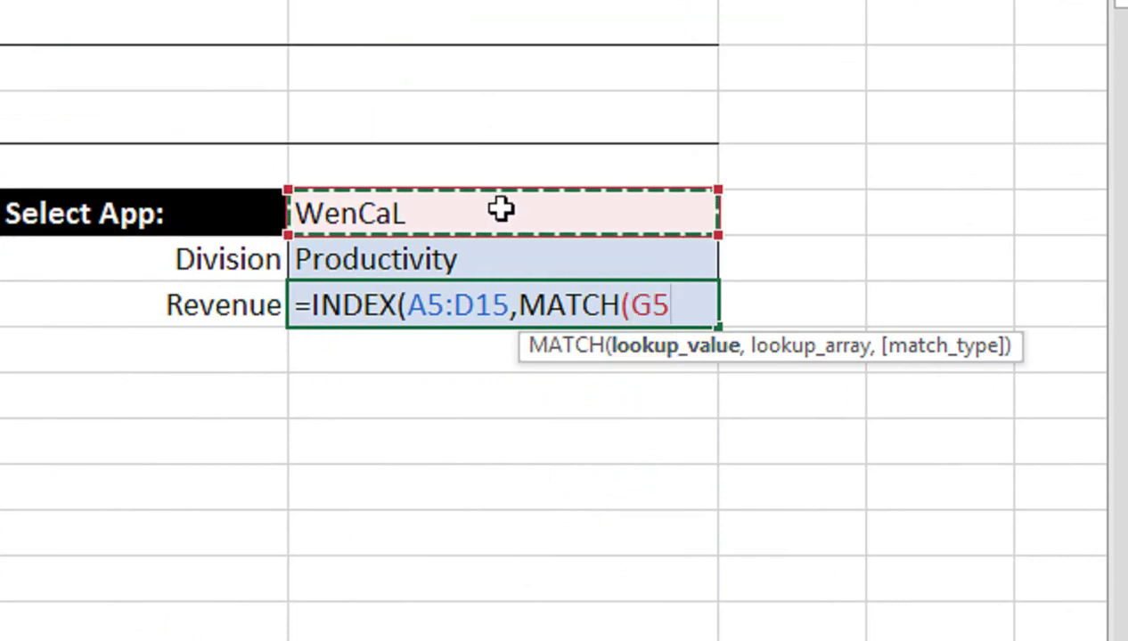
text(,)
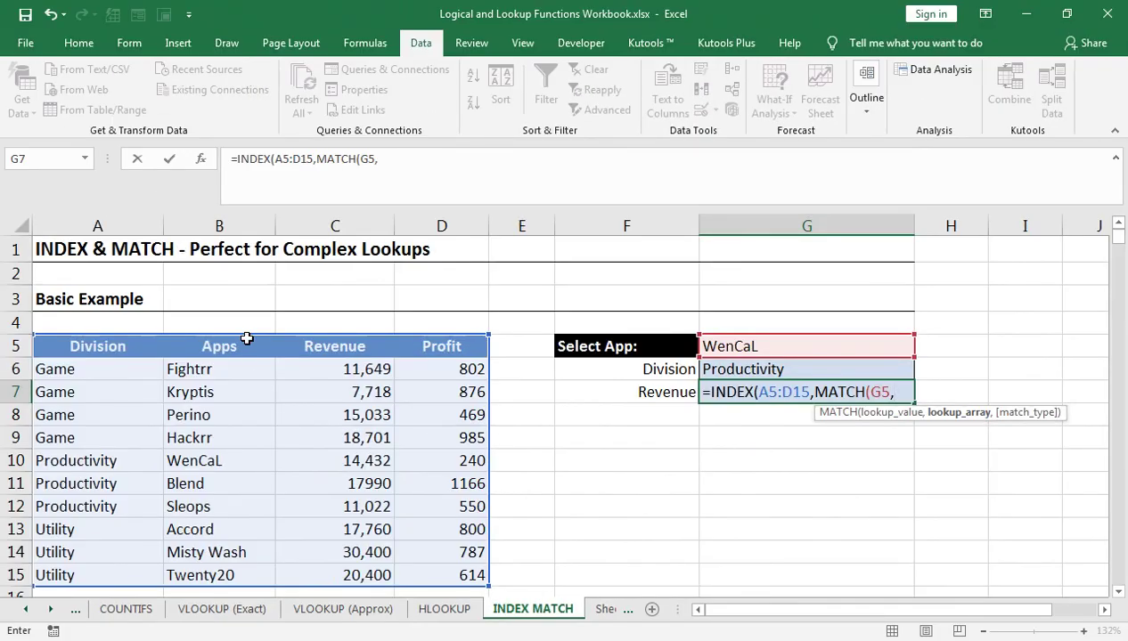
click(268, 346)
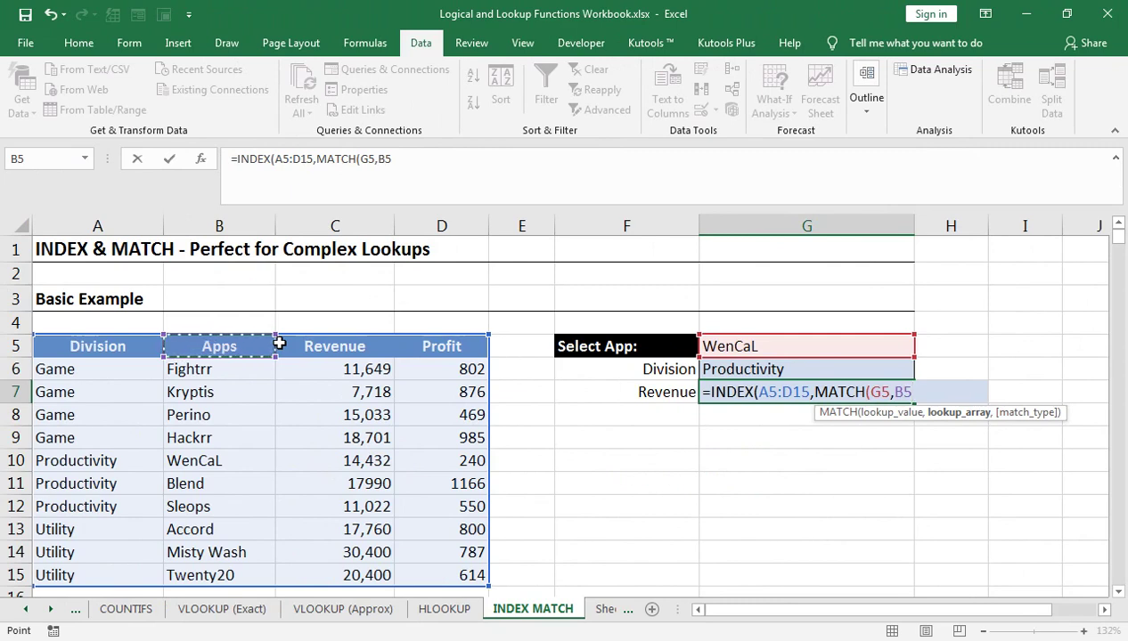
drag(279, 344, 267, 577)
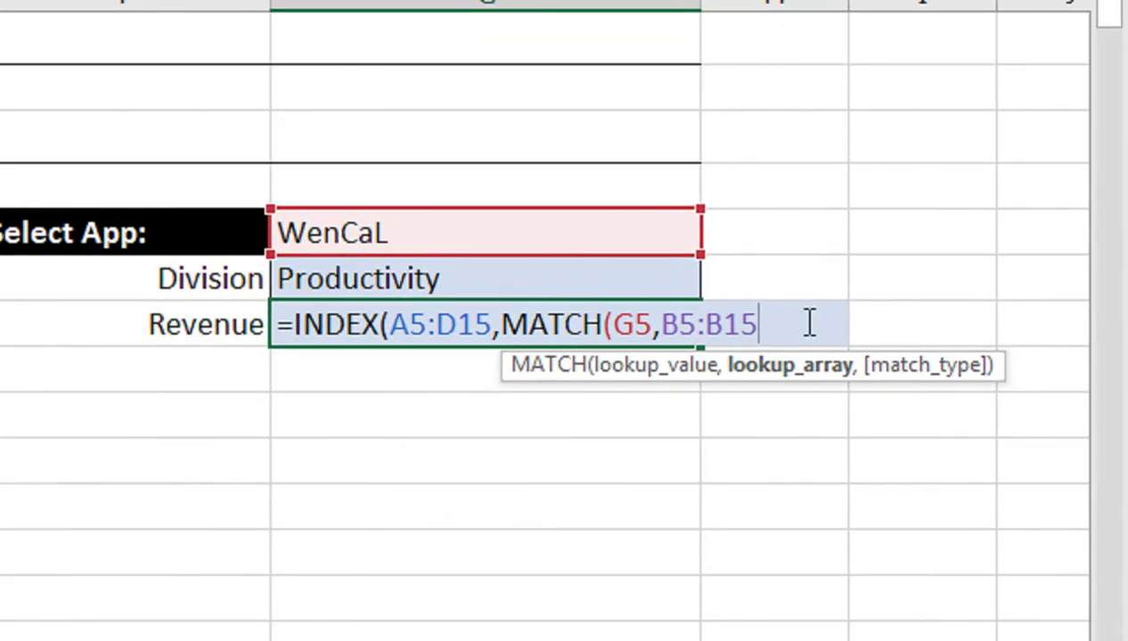
text(,0)
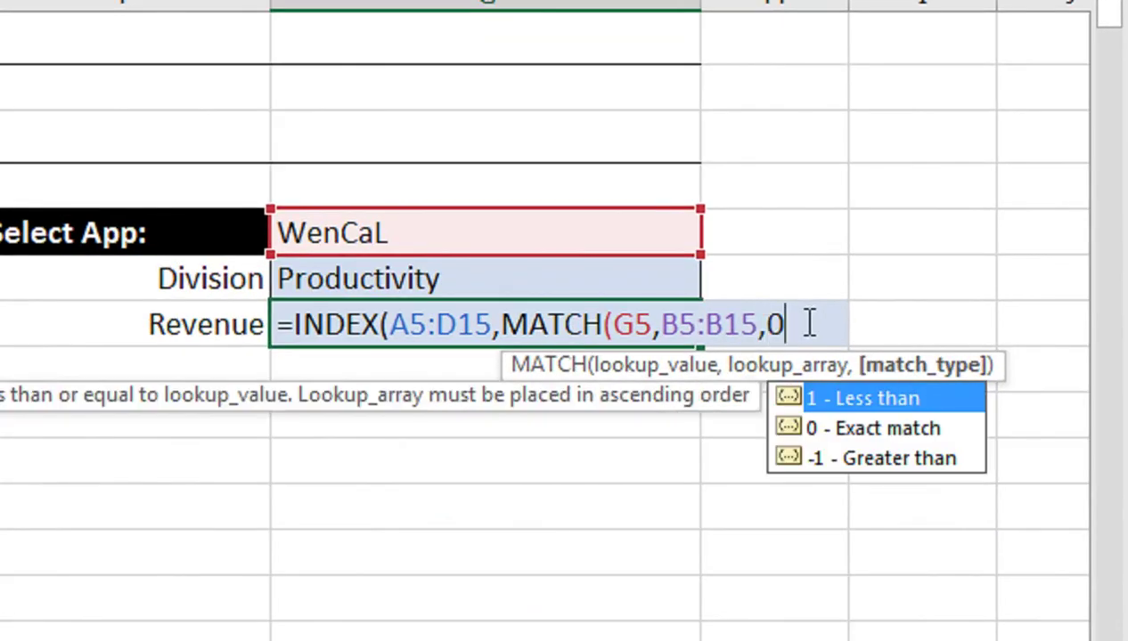
text(),)
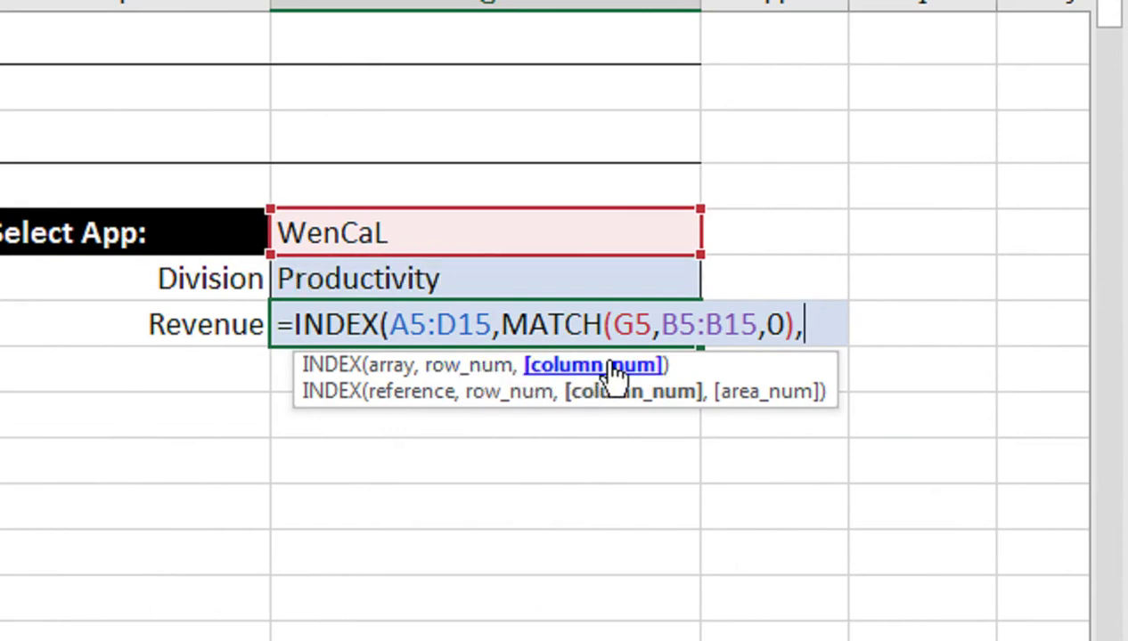
Add the column lookup MATCH(F7,A5:D5,0), close and confirm, returning 14,432.
text(match)
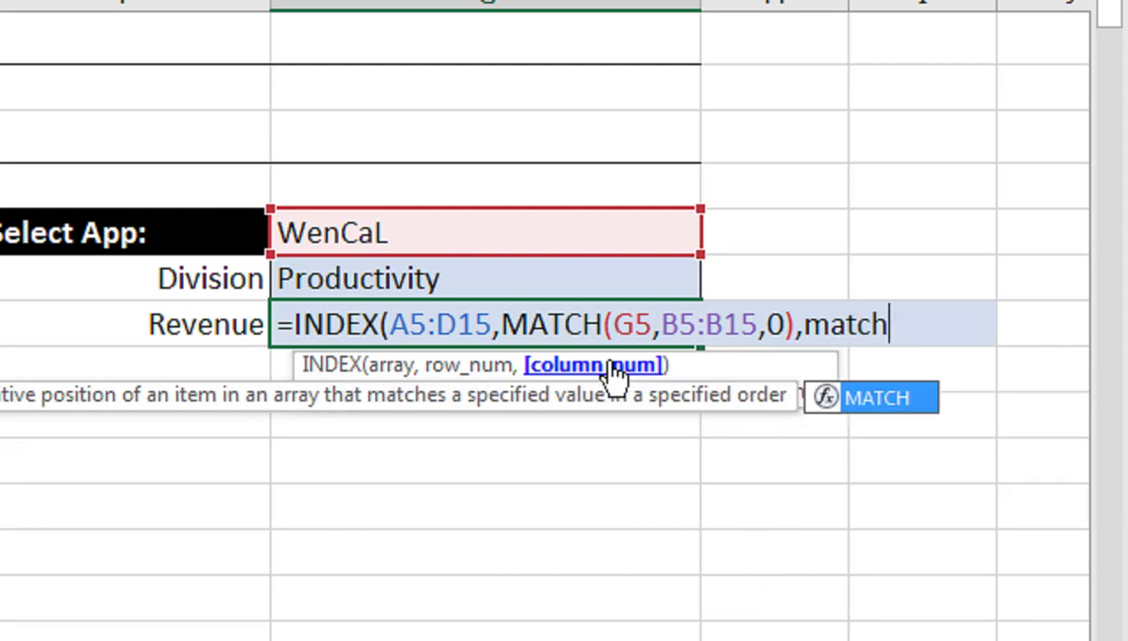
key(Tab)
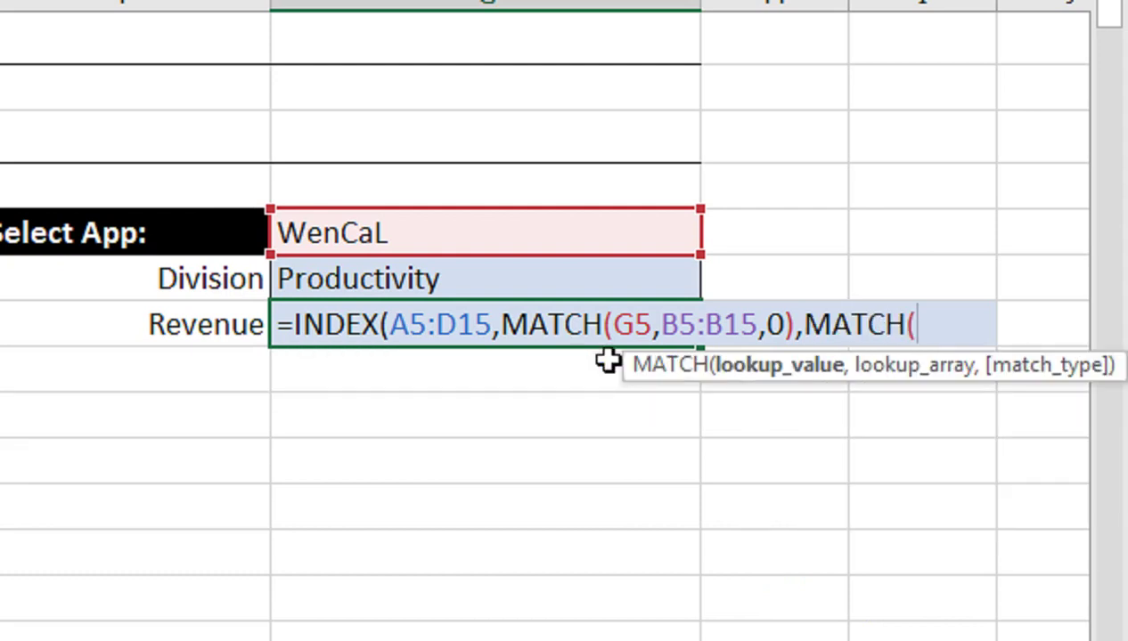
key(Left)
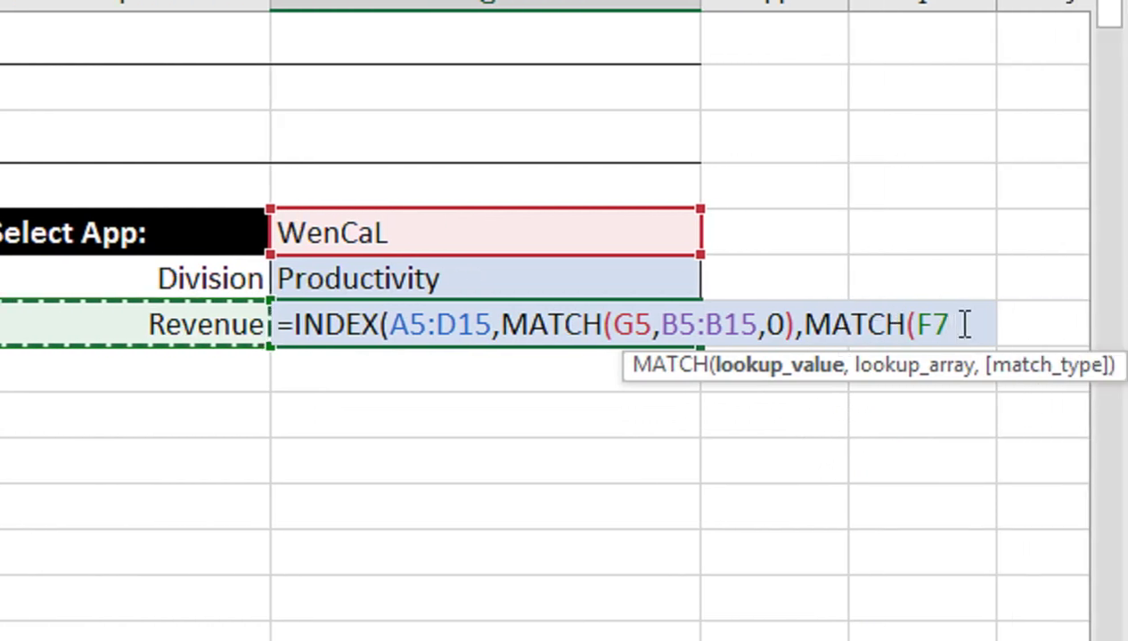
text(,)
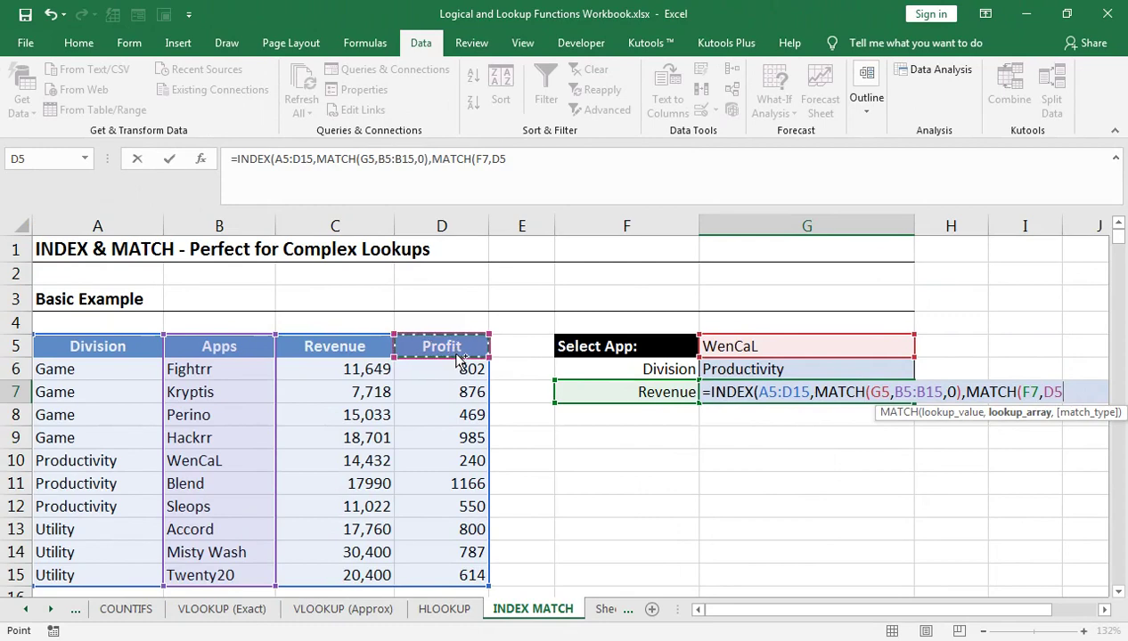
drag(450, 354, 35, 352)
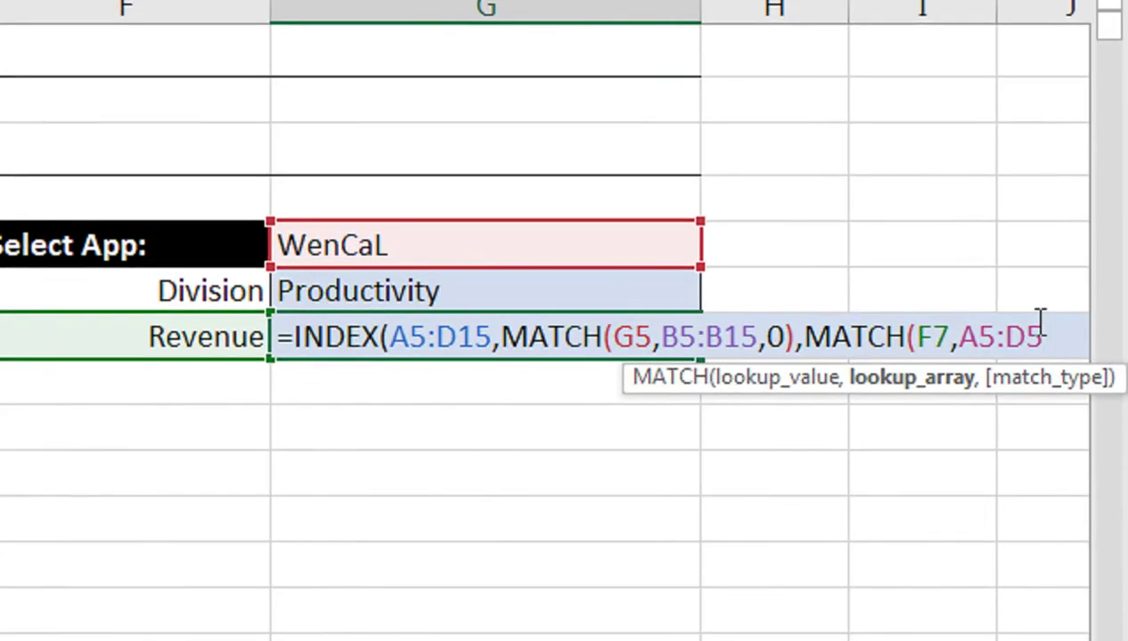
text(,)
key(Down)
key(Tab)
text()))
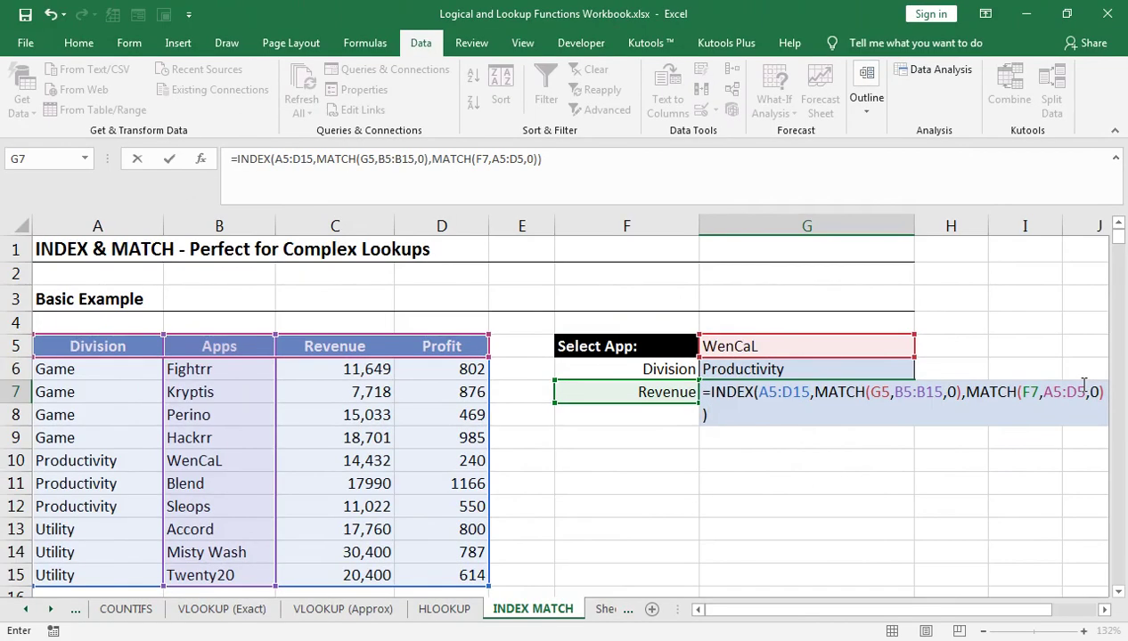
key(Return)
key(Up)
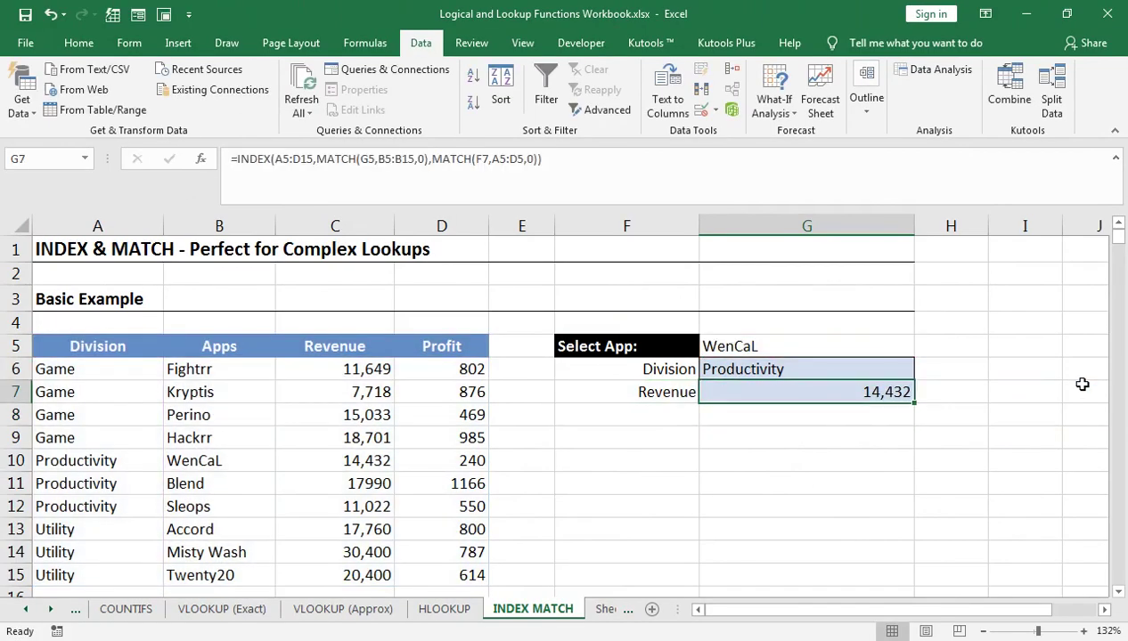
Choose Fightrr as the app in G5.
click(839, 350)
click(922, 349)
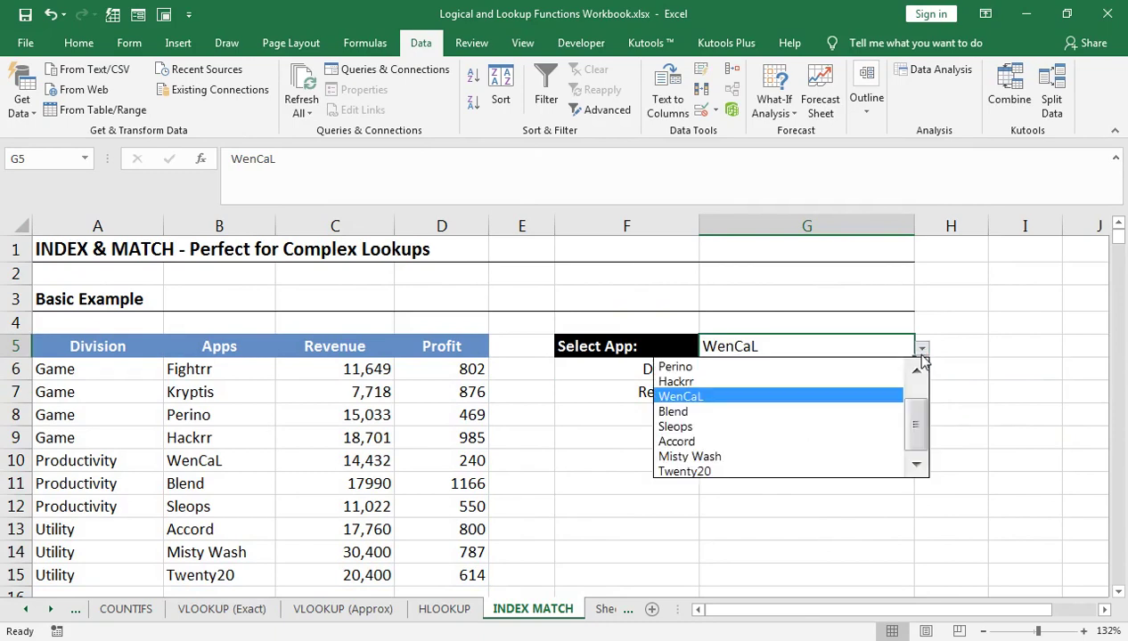
click(918, 375)
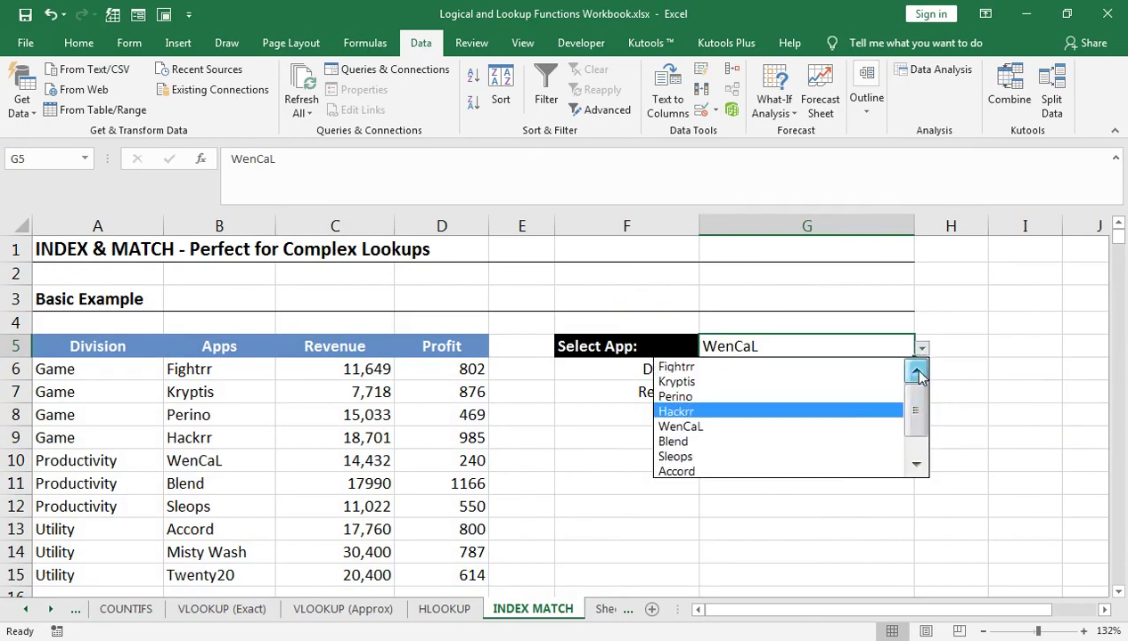
click(735, 367)
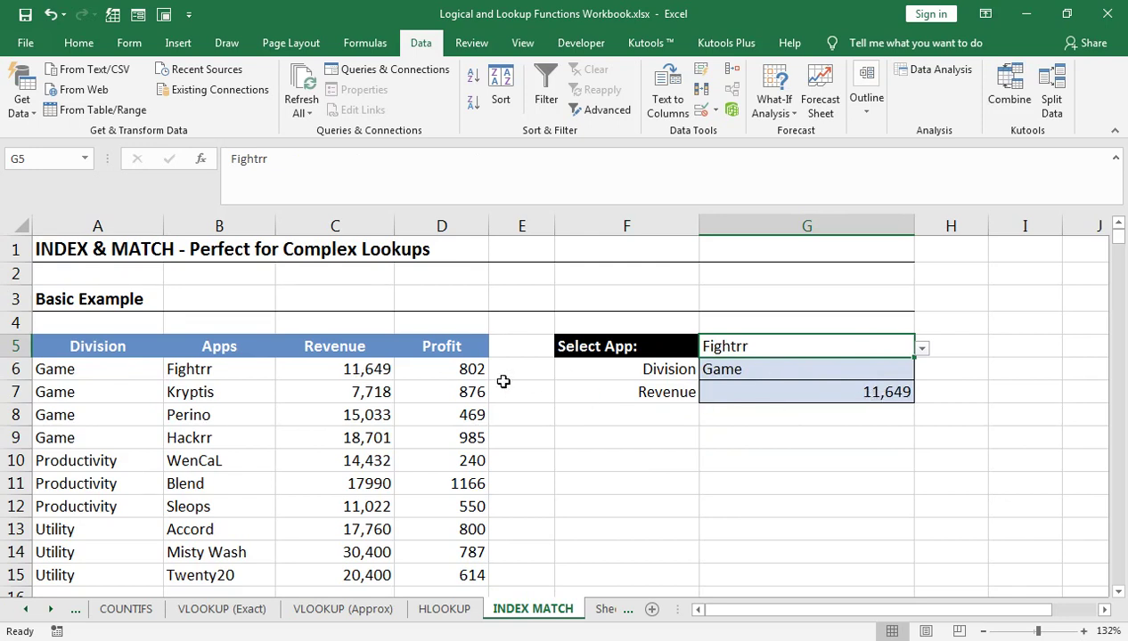
Switch F7 to Profit so G7 shows the profit.
click(656, 400)
click(706, 394)
click(646, 427)
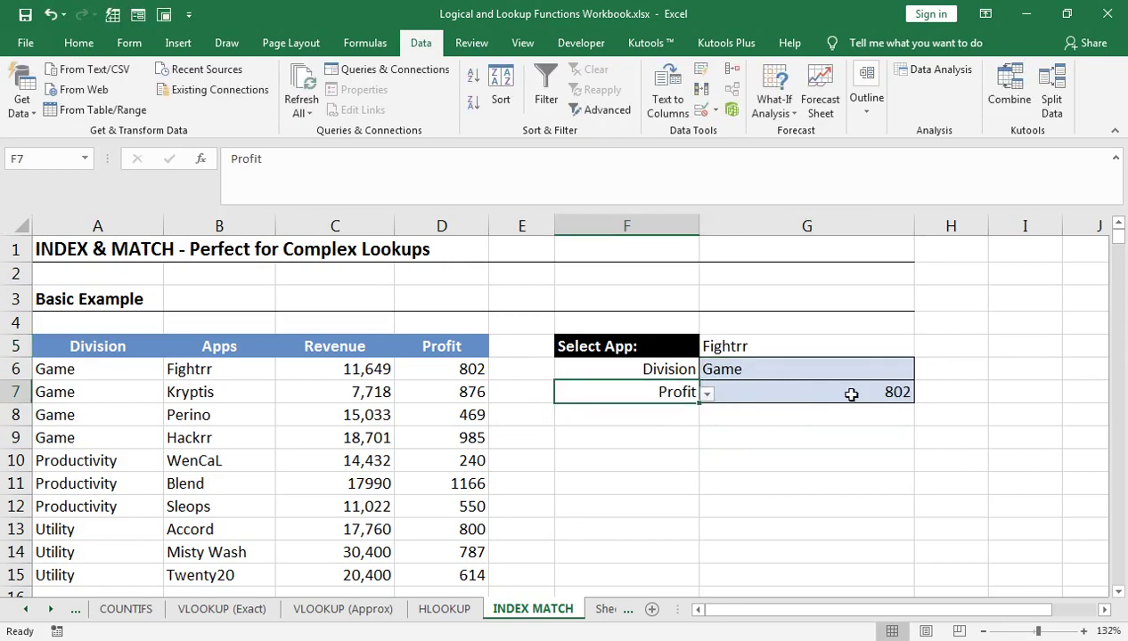
Choose Sleops as the app in G5.
click(895, 339)
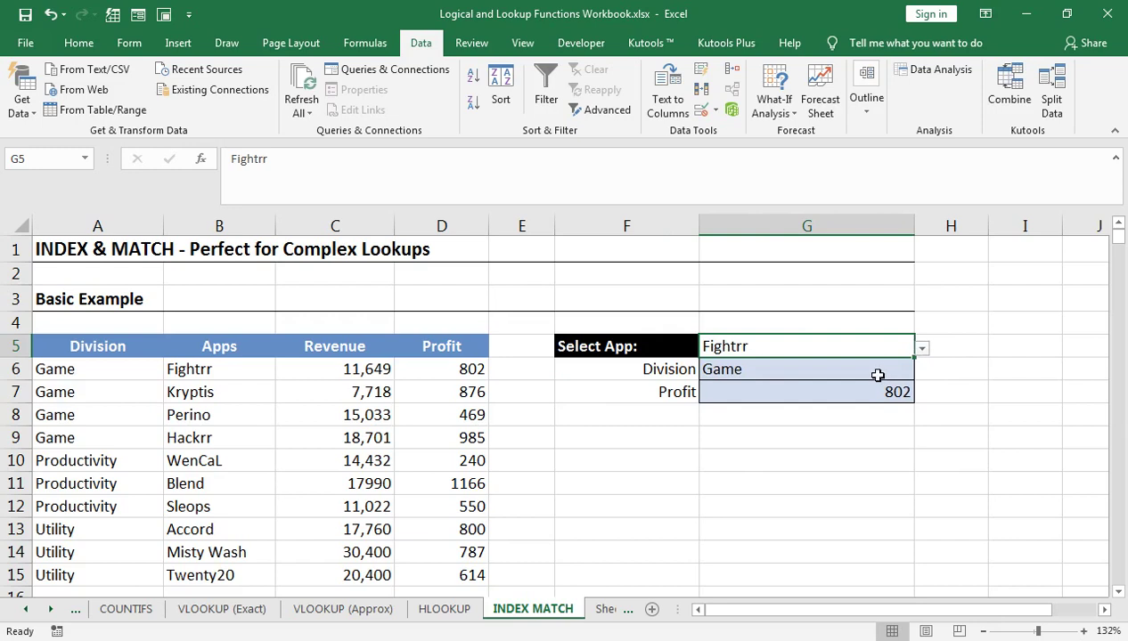
click(918, 352)
click(899, 348)
click(922, 350)
click(809, 456)
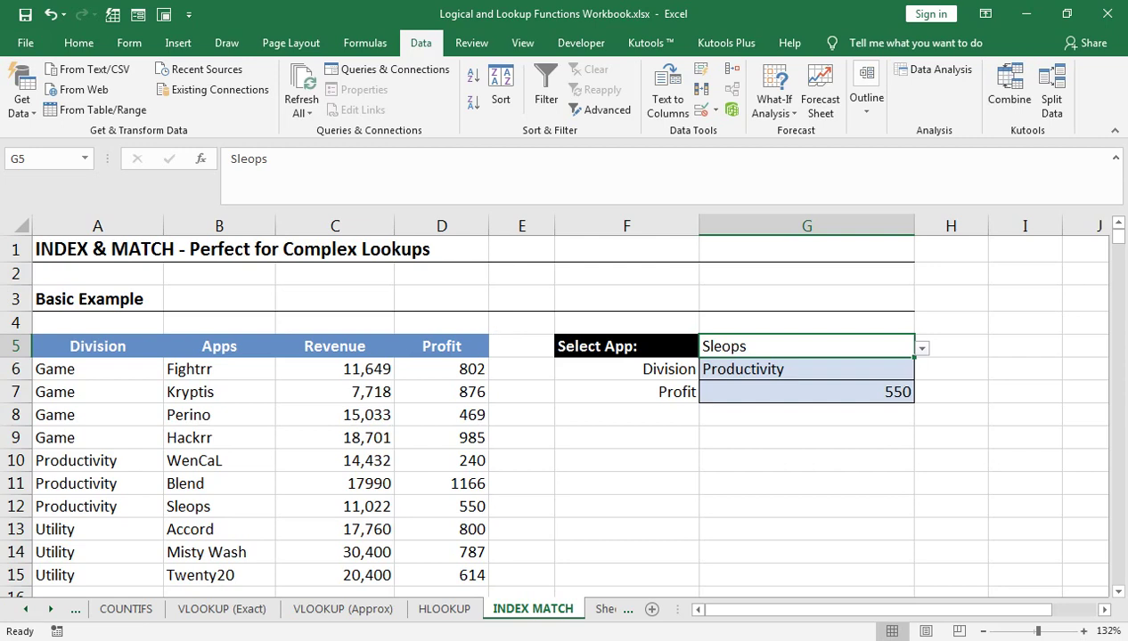
Switch to the Book2 workbook and select E2 in the empty Full Name column.
click(622, 542)
click(503, 261)
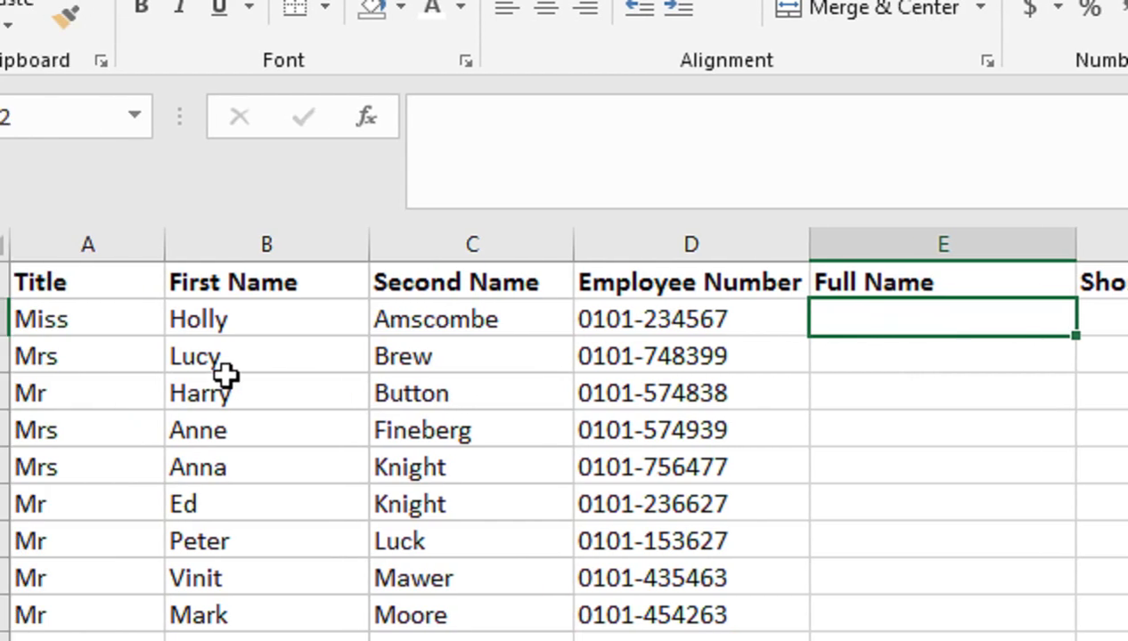
text(Miss)
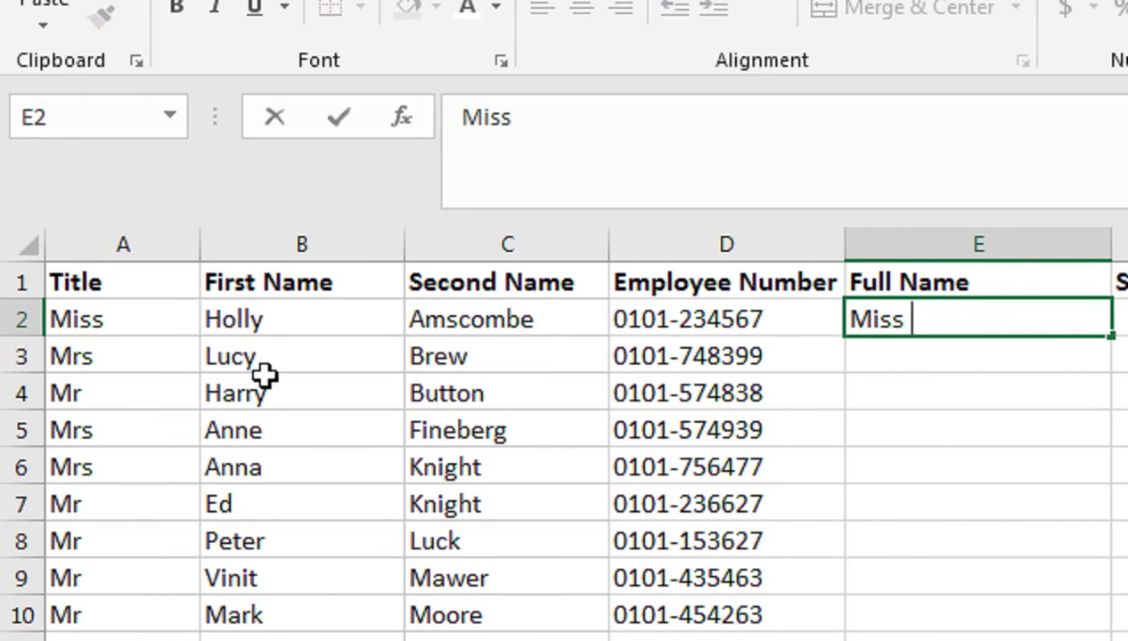
text( H)
text(olly)
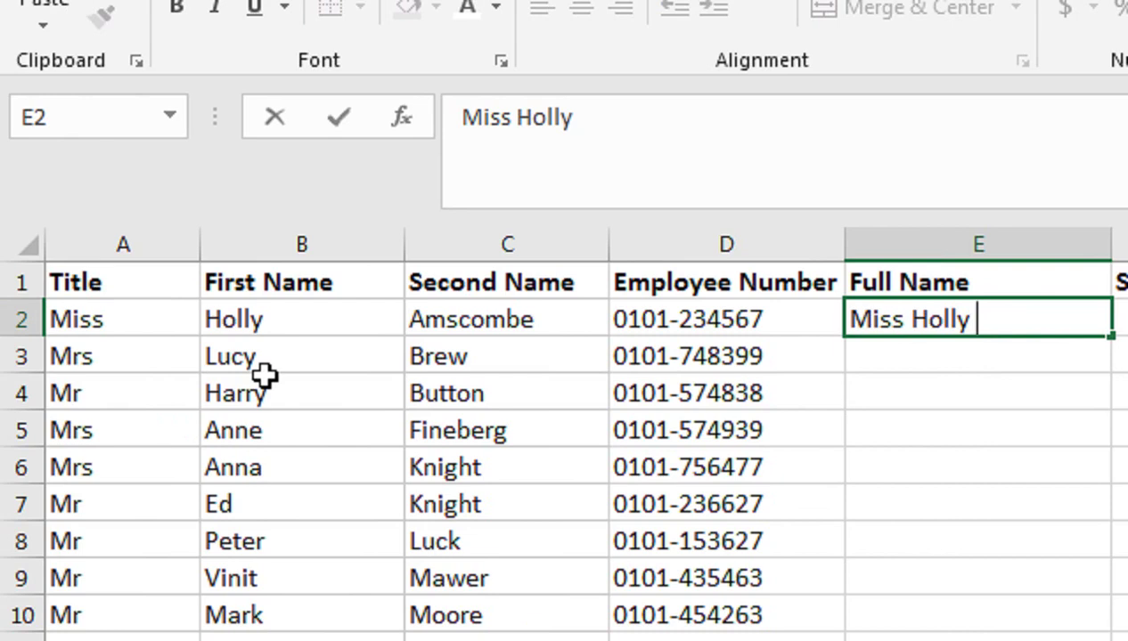
text( Amscom)
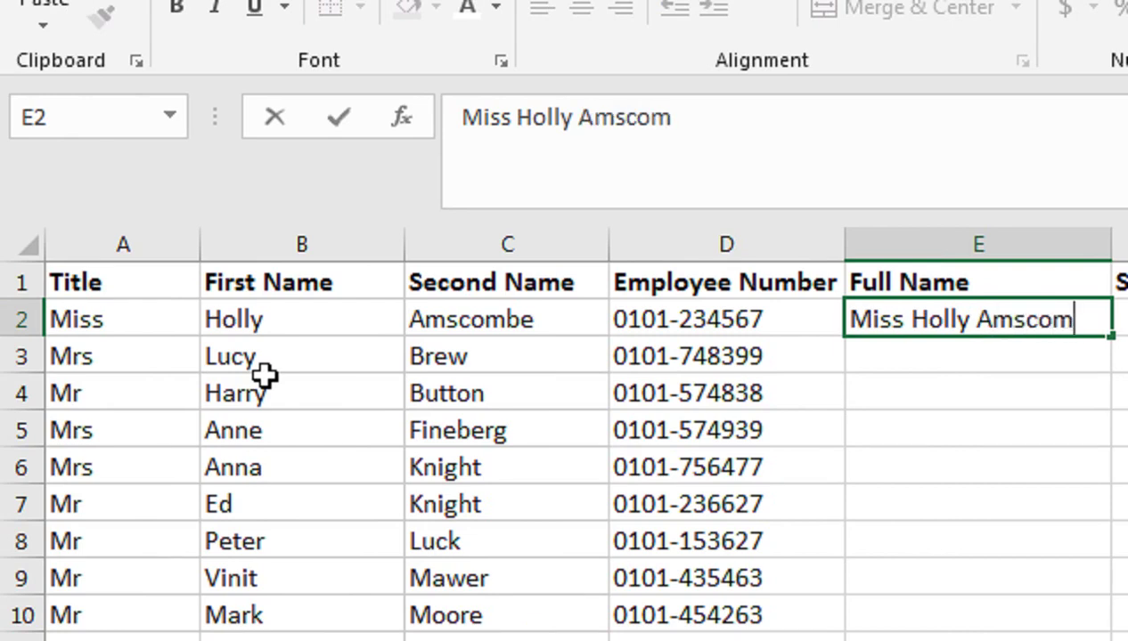
text(be)
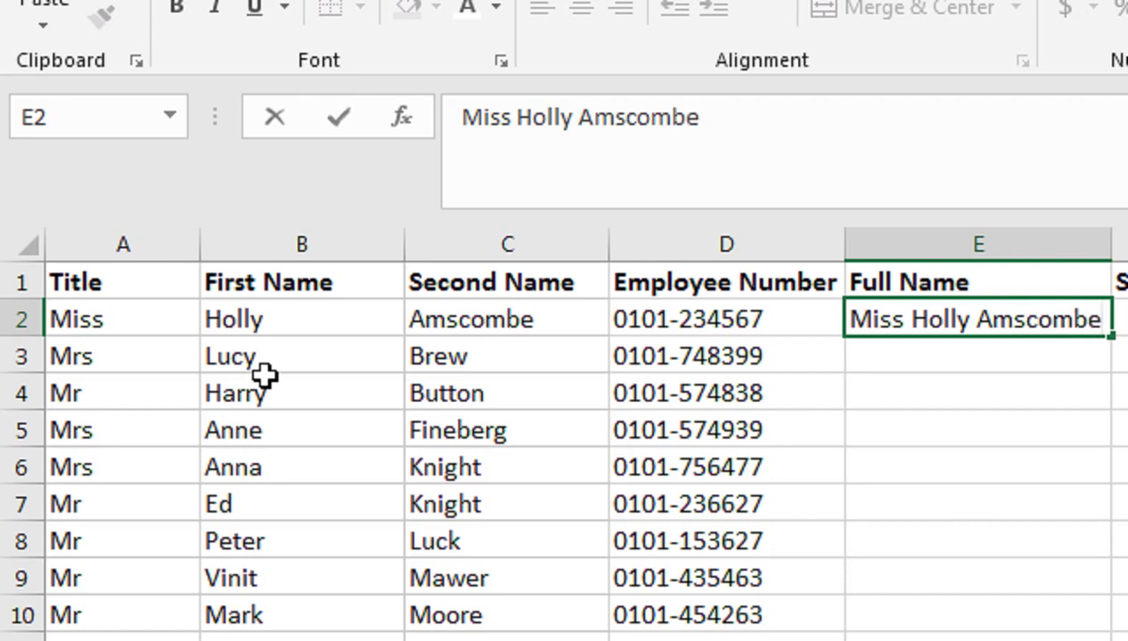
key(Return)
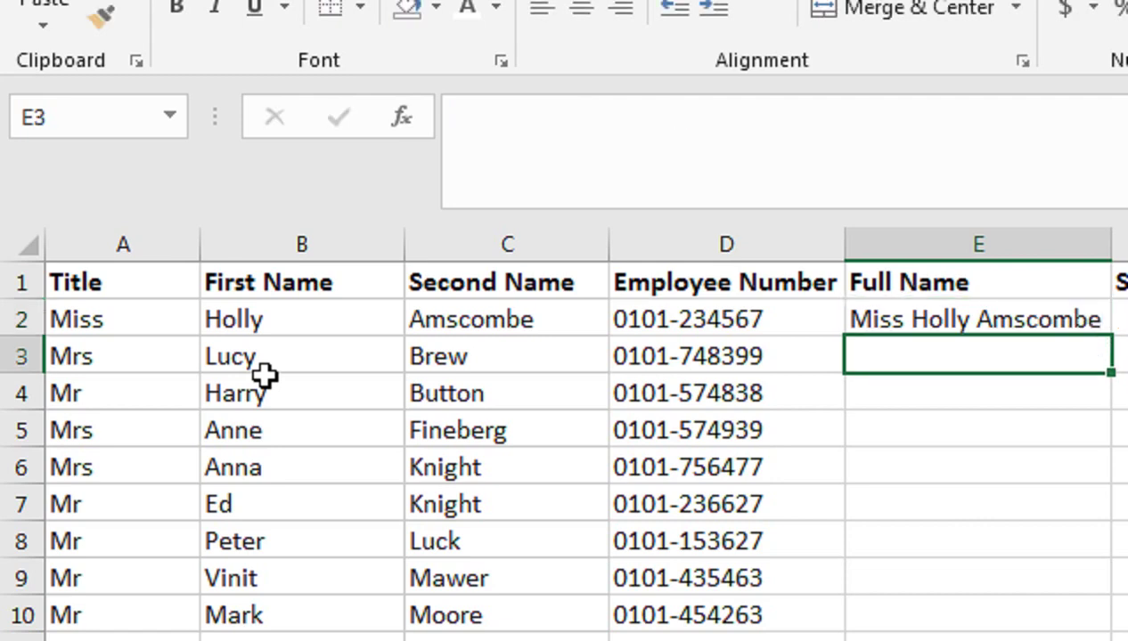
key(ctrl+e)
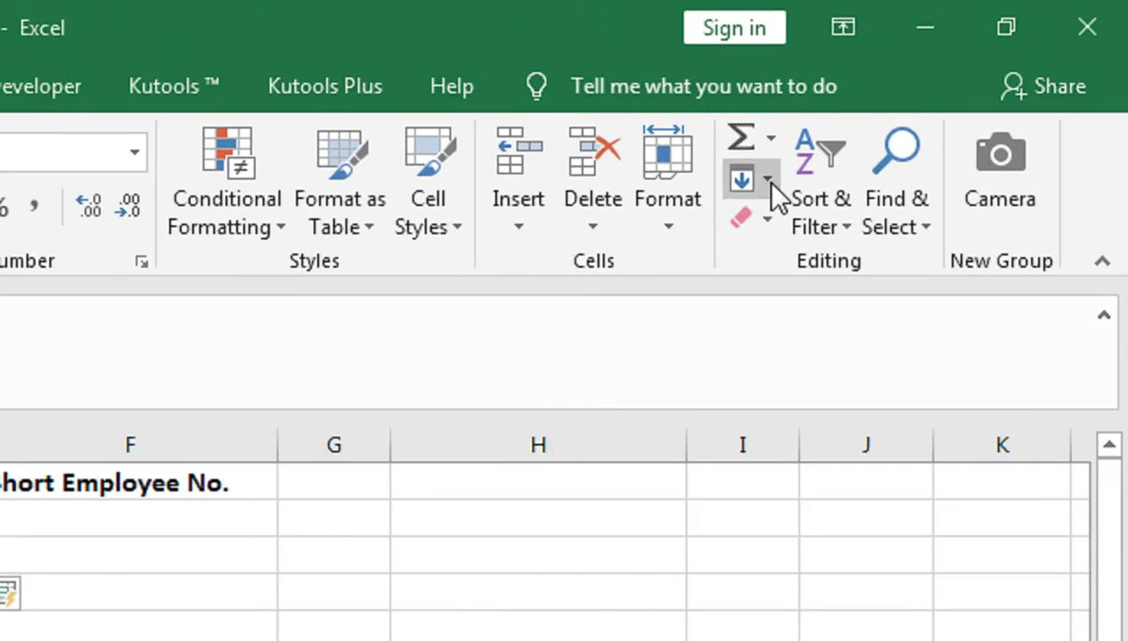
click(768, 181)
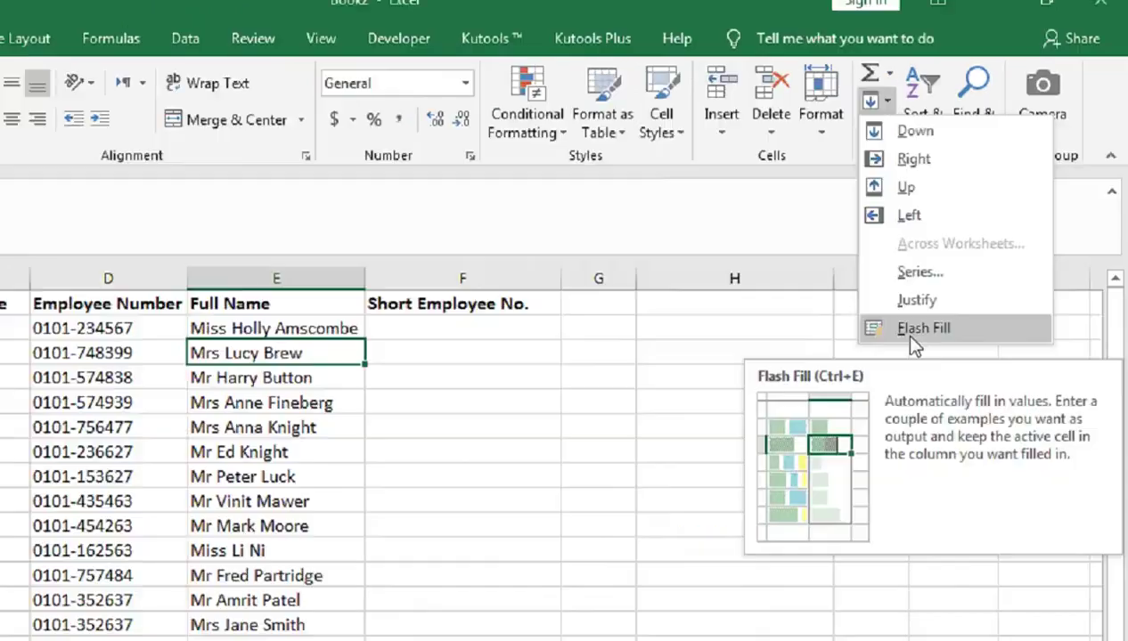
click(800, 476)
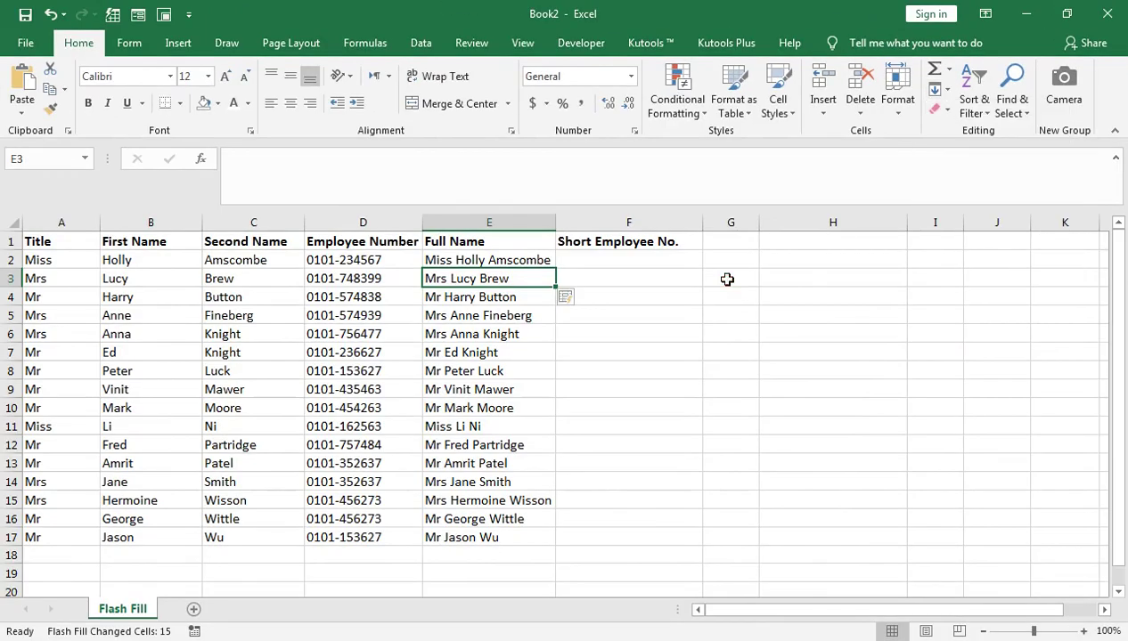
click(580, 265)
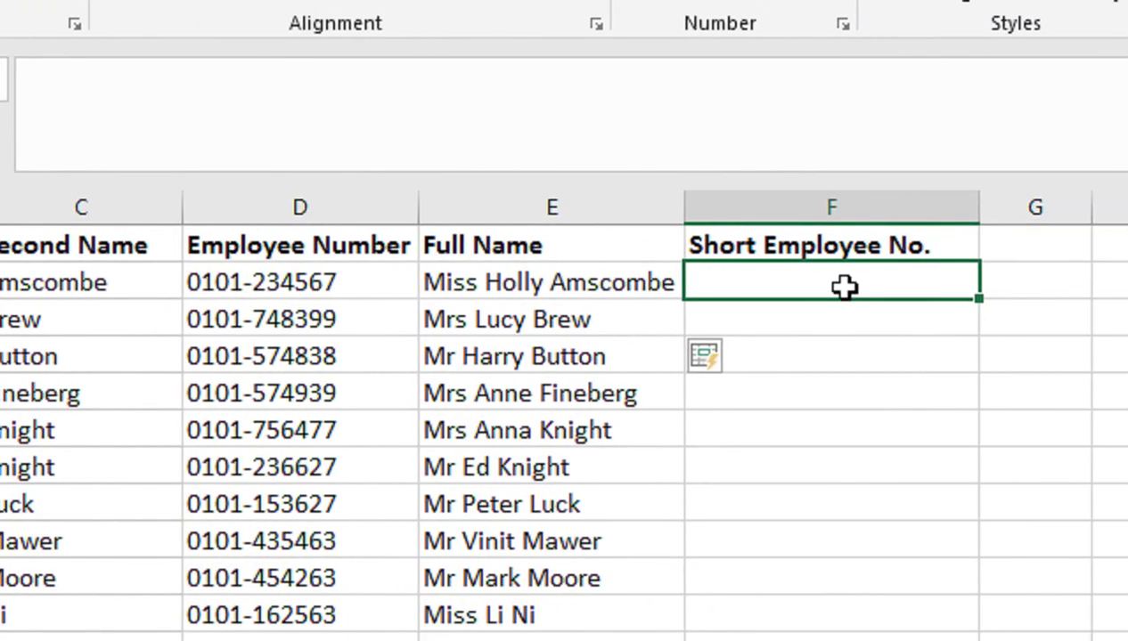
Enter 234567 and 748399 as examples and accept Flash Fill's short numbers for column F.
text(234567)
key(Return)
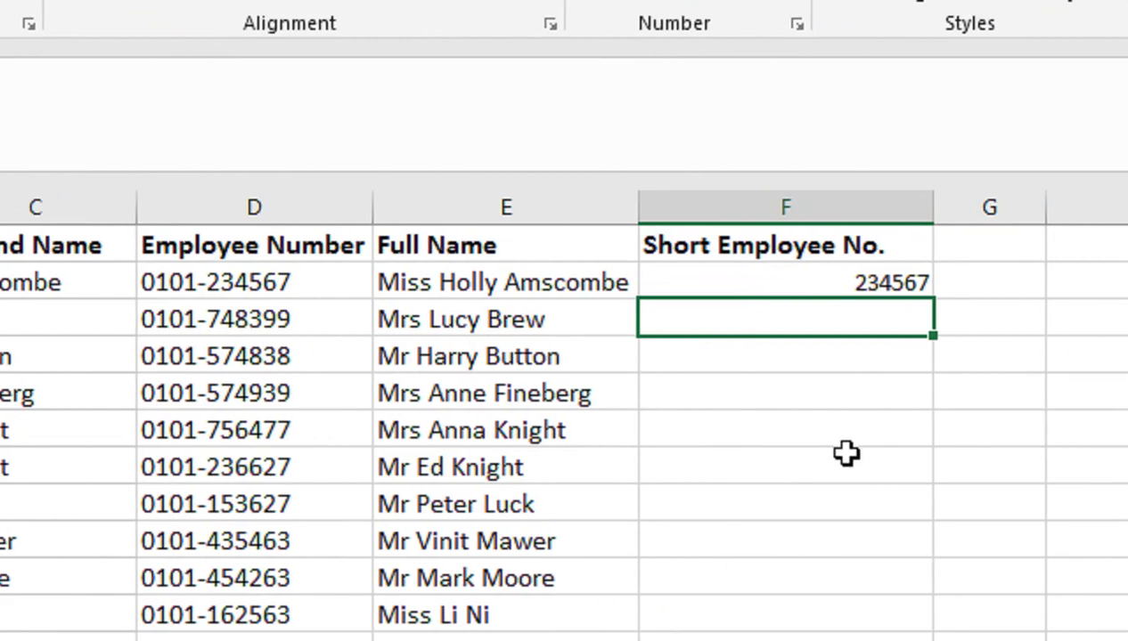
text(748399)
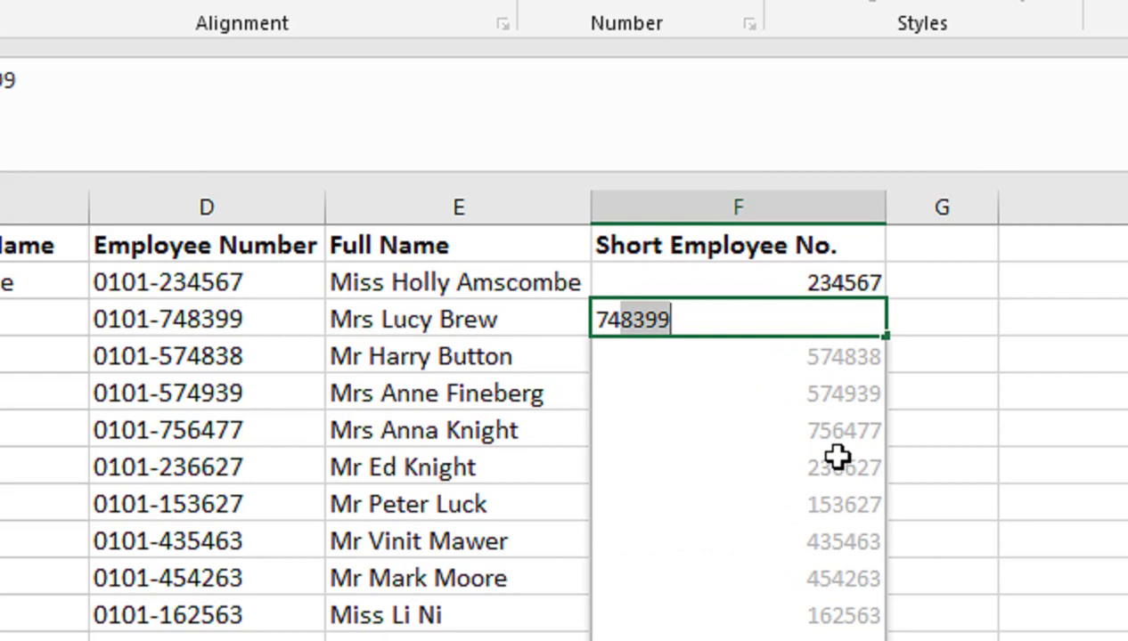
key(Return)
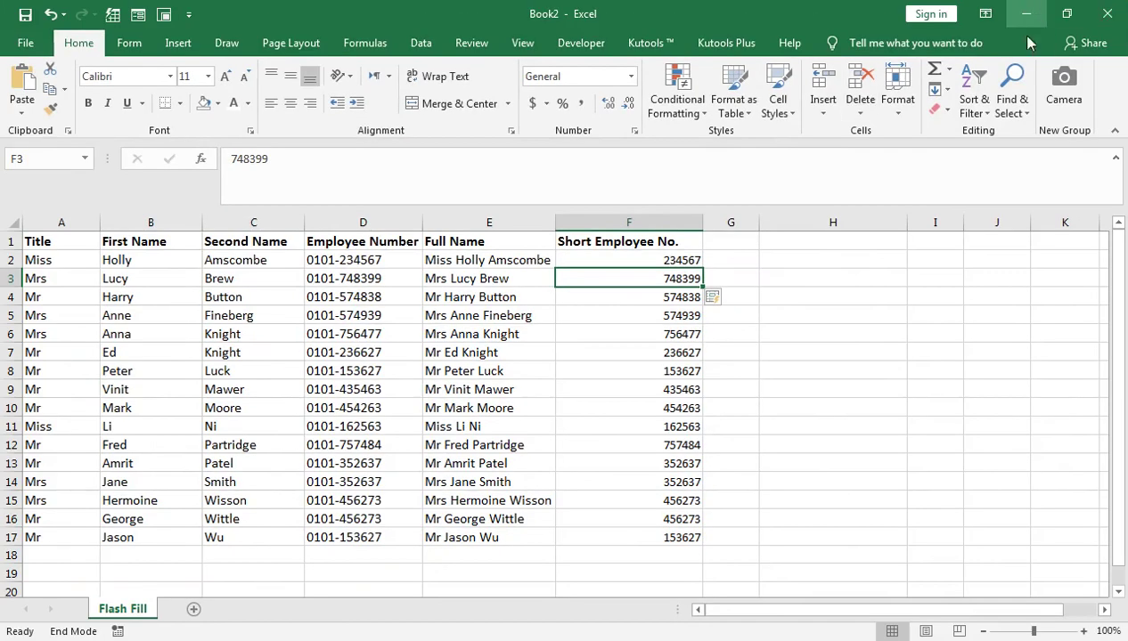
click(976, 116)
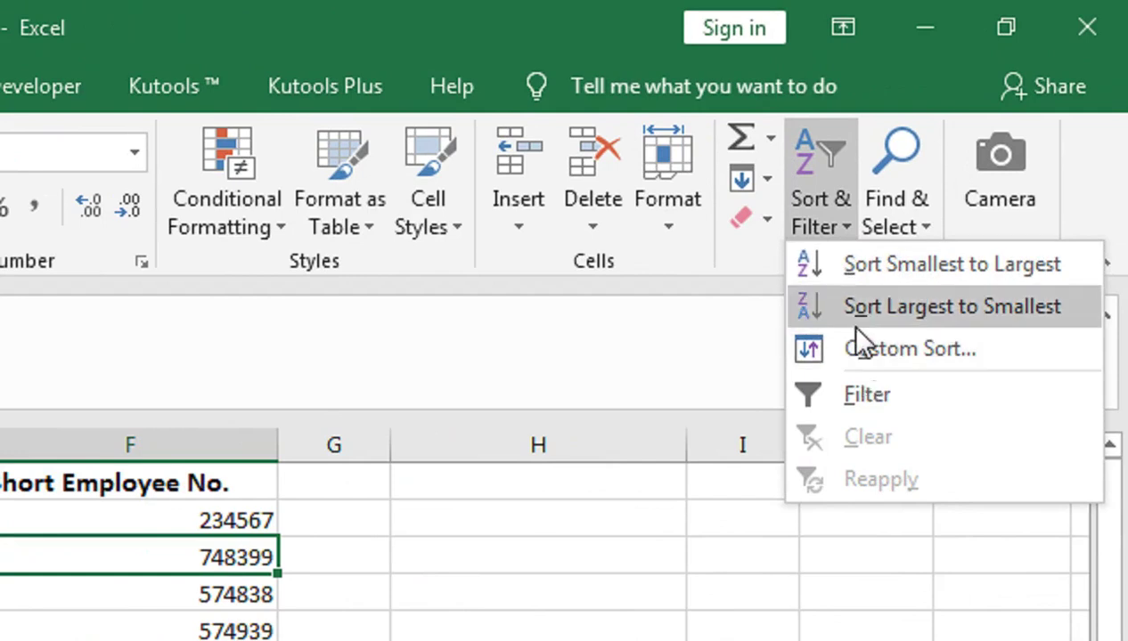
Paste the fruit names and counts into A1 of Sheet2 and bring up Sort & Filter.
click(708, 278)
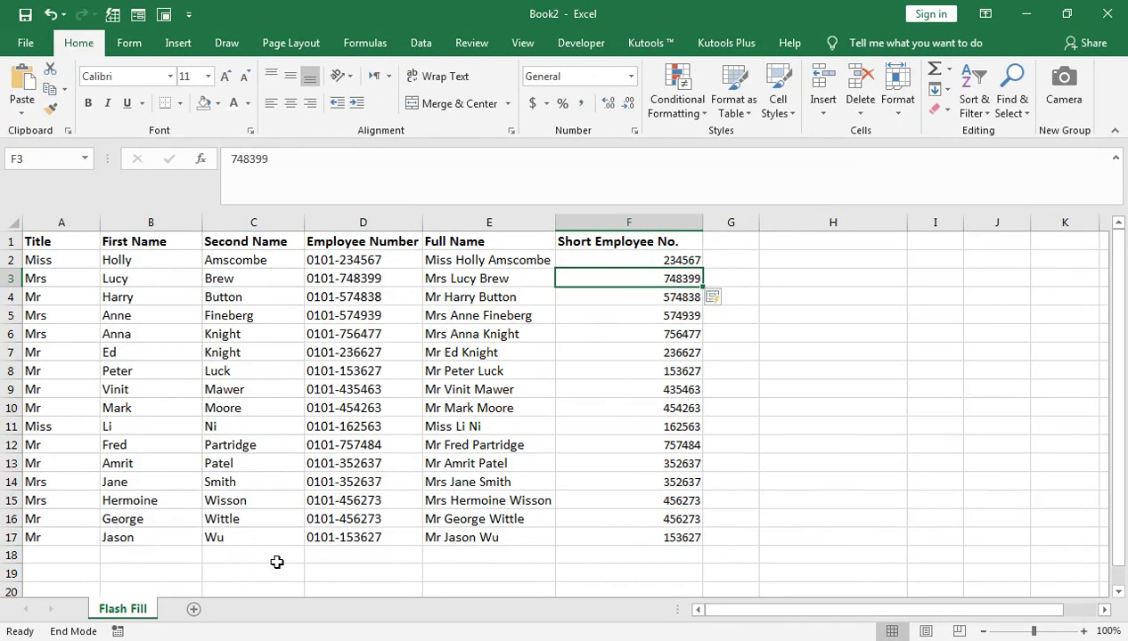
click(182, 609)
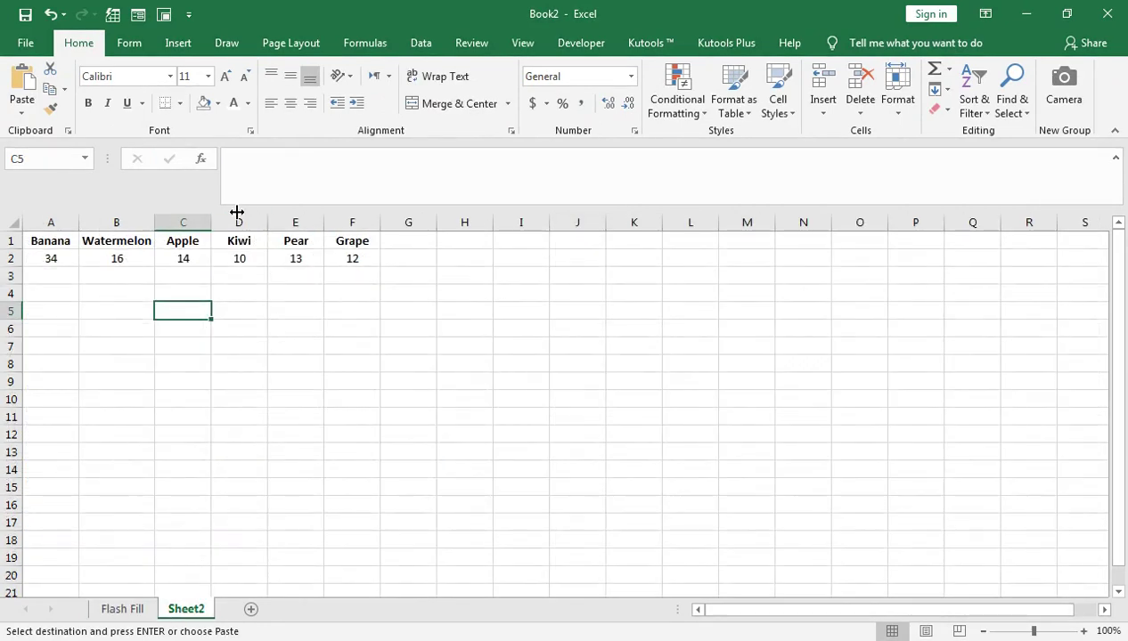
click(53, 243)
key(ctrl+v)
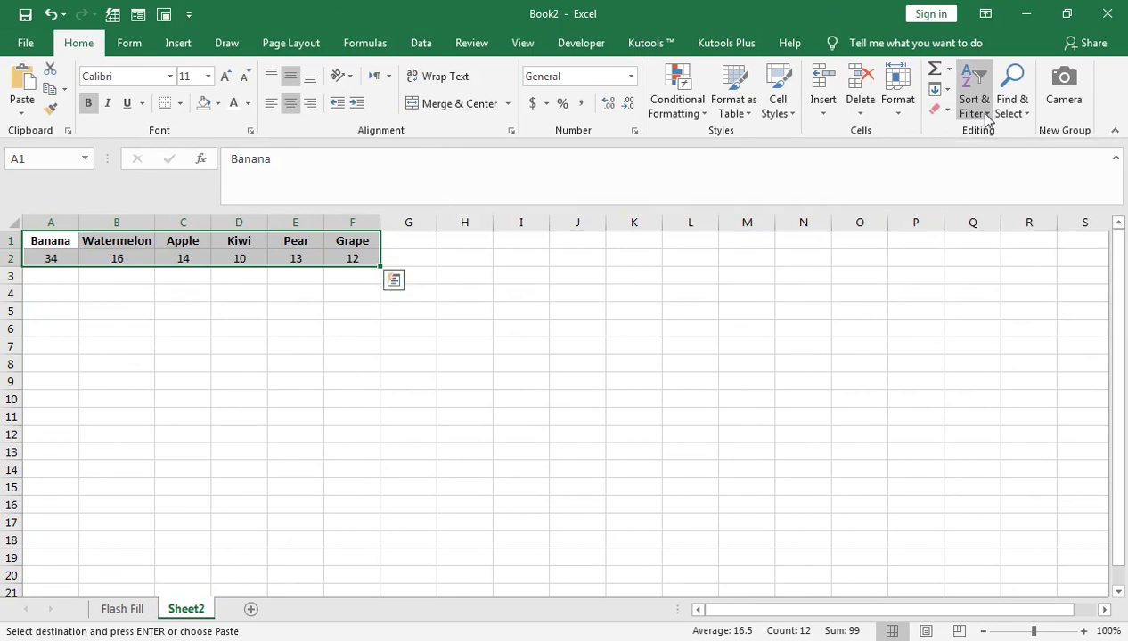
click(978, 119)
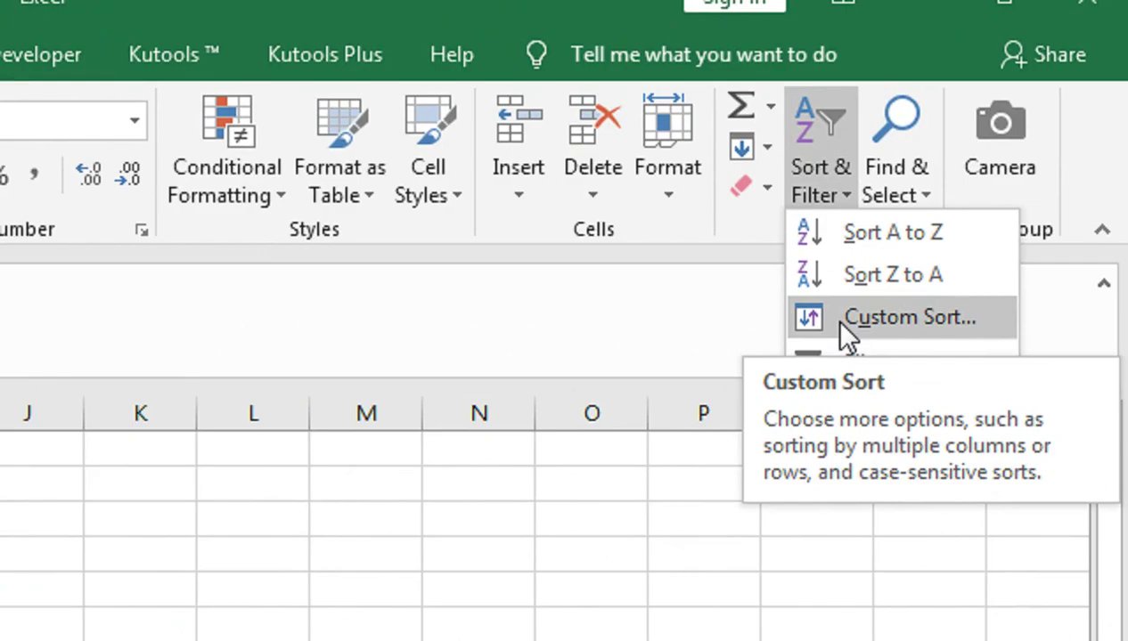
Custom-sort the fruit columns left to right, A to Z by Row 1.
click(841, 319)
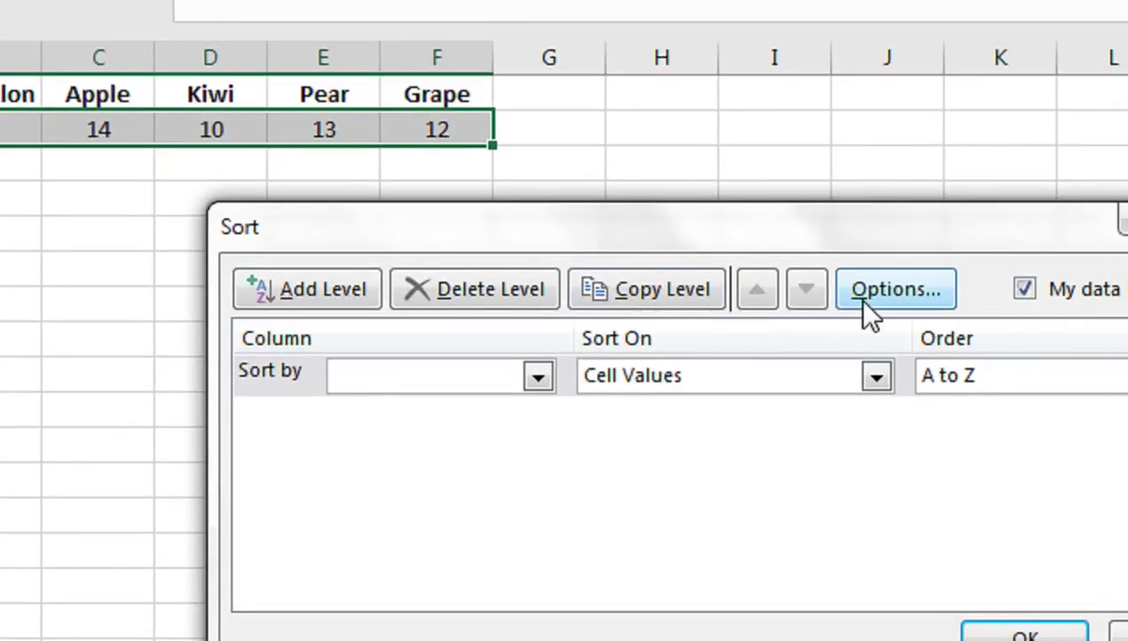
click(887, 297)
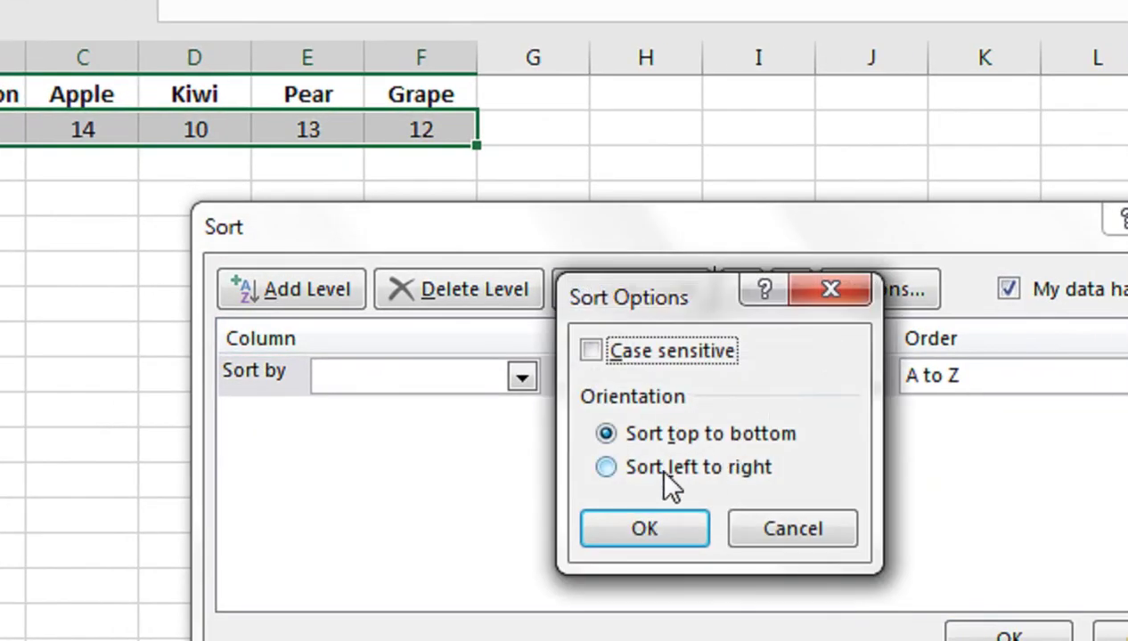
click(664, 471)
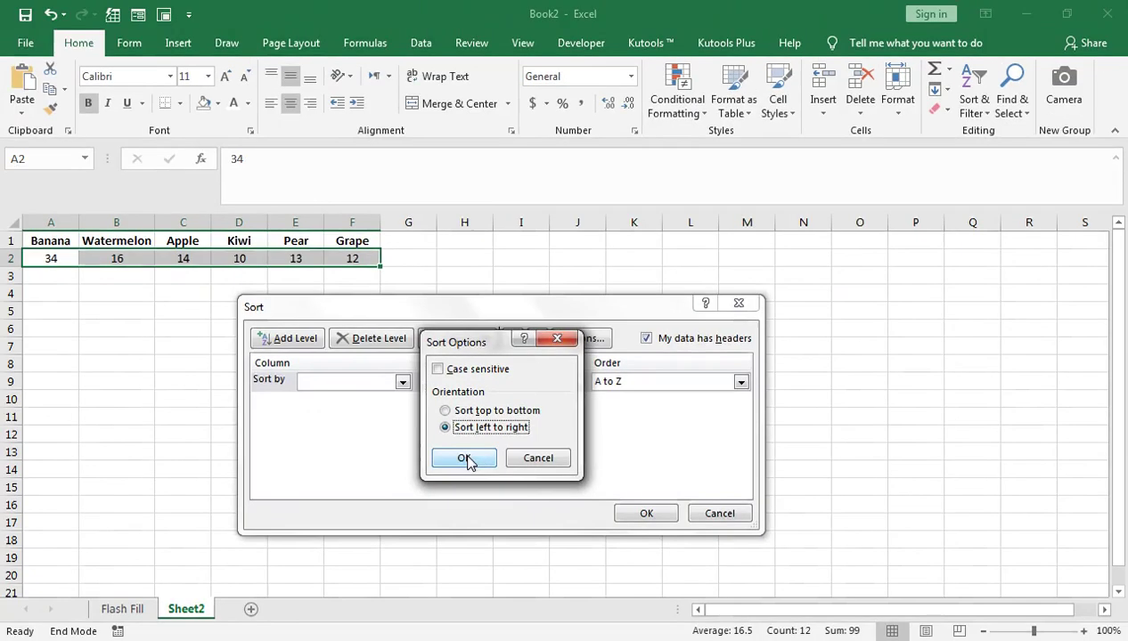
click(552, 378)
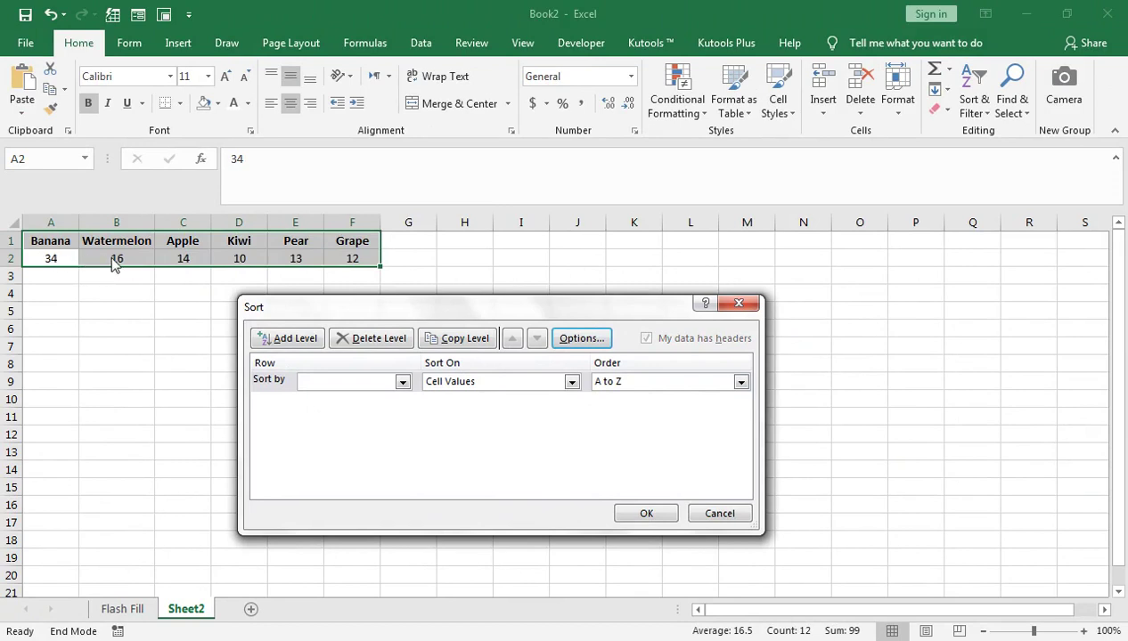
click(618, 381)
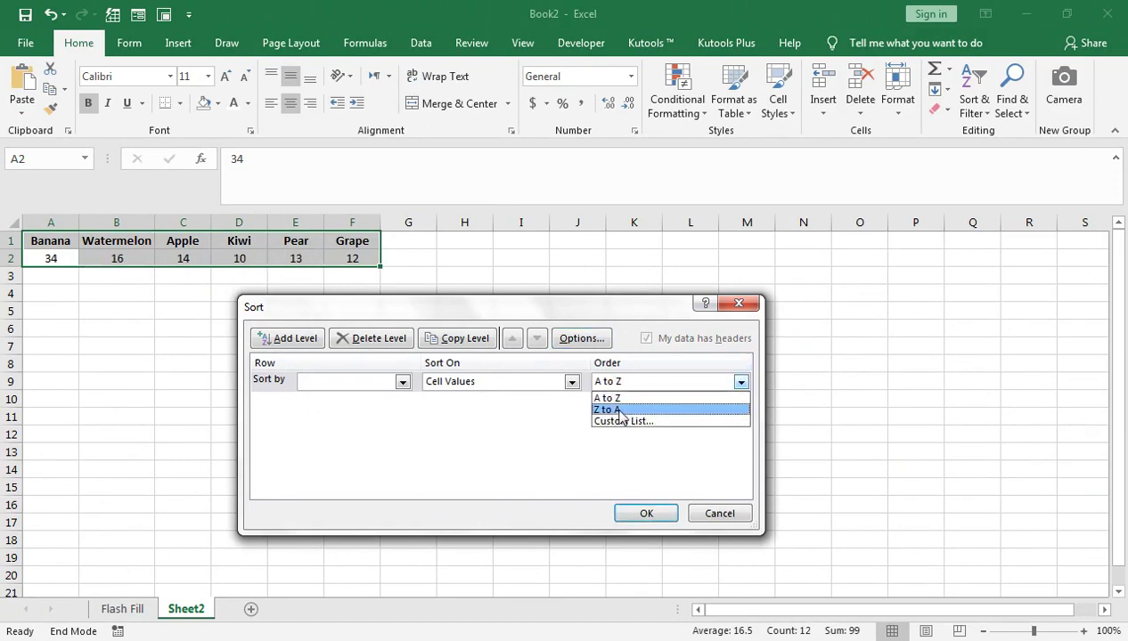
click(618, 409)
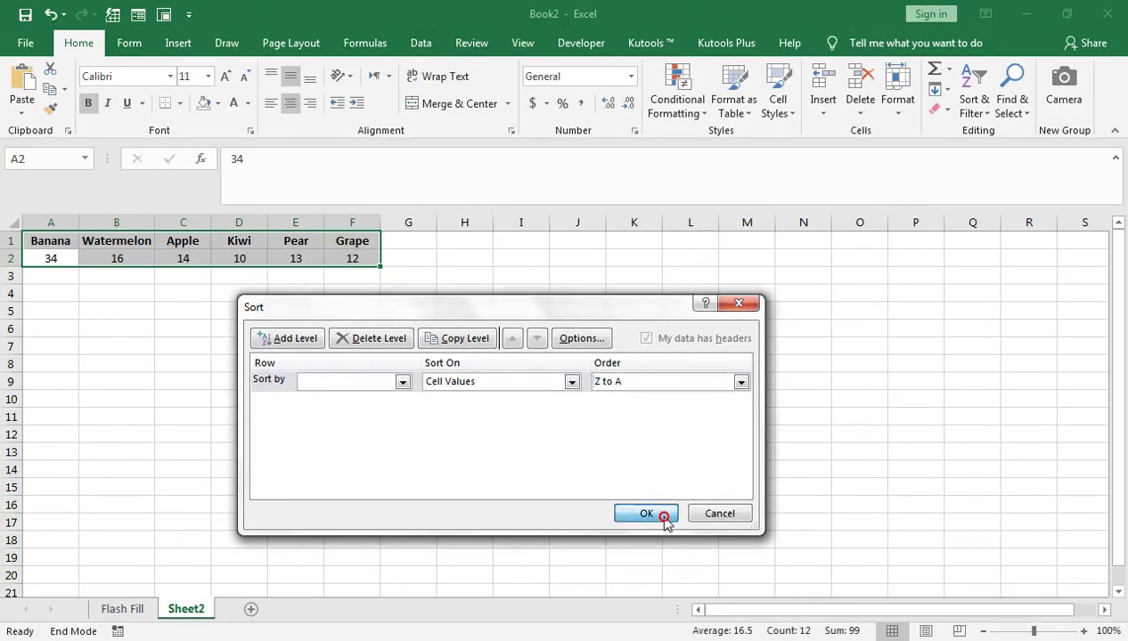
click(658, 513)
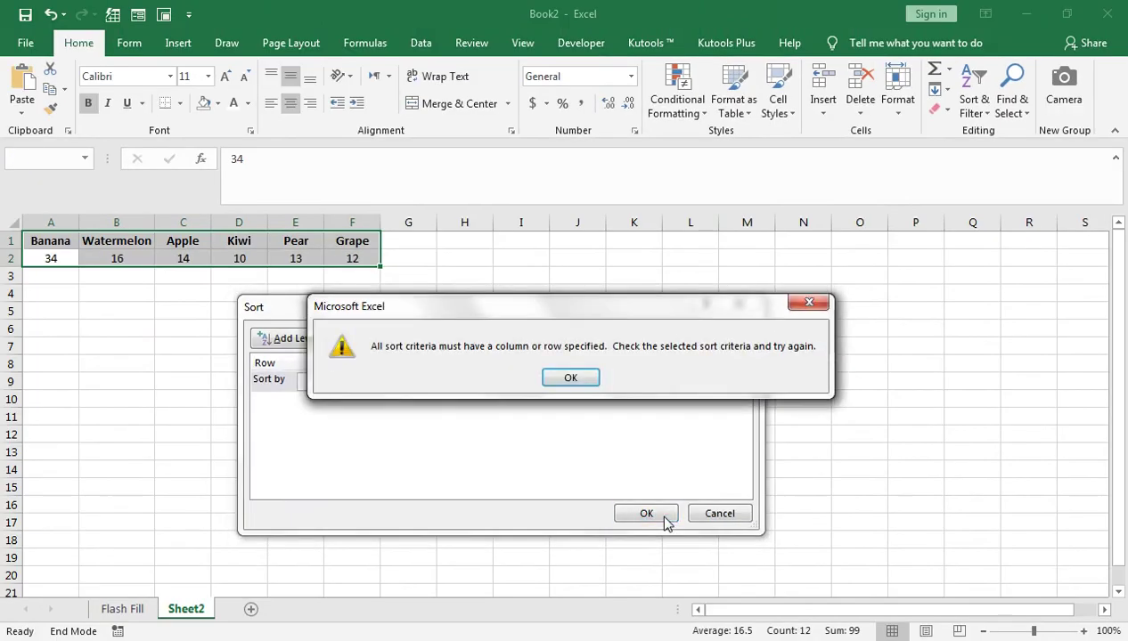
click(581, 381)
click(659, 382)
click(649, 397)
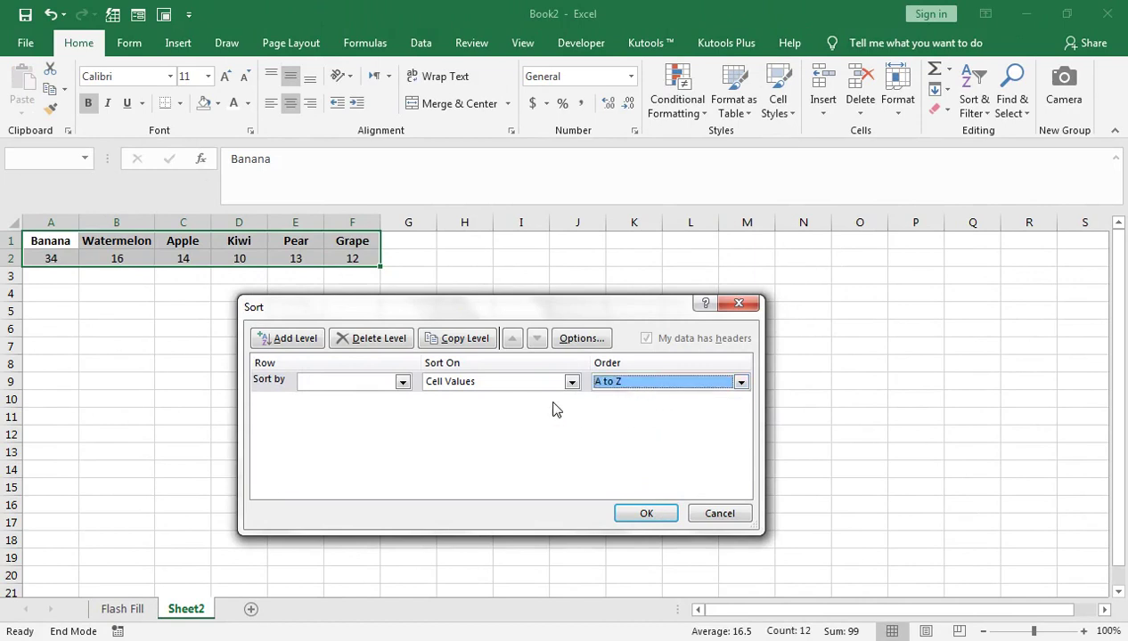
click(389, 385)
click(381, 397)
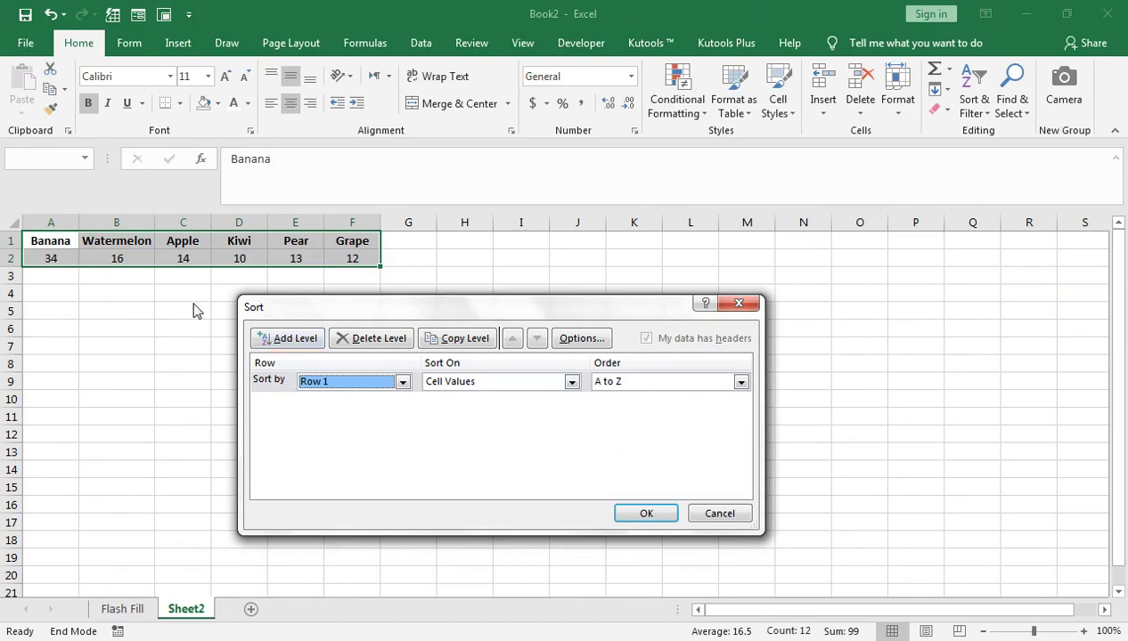
click(632, 508)
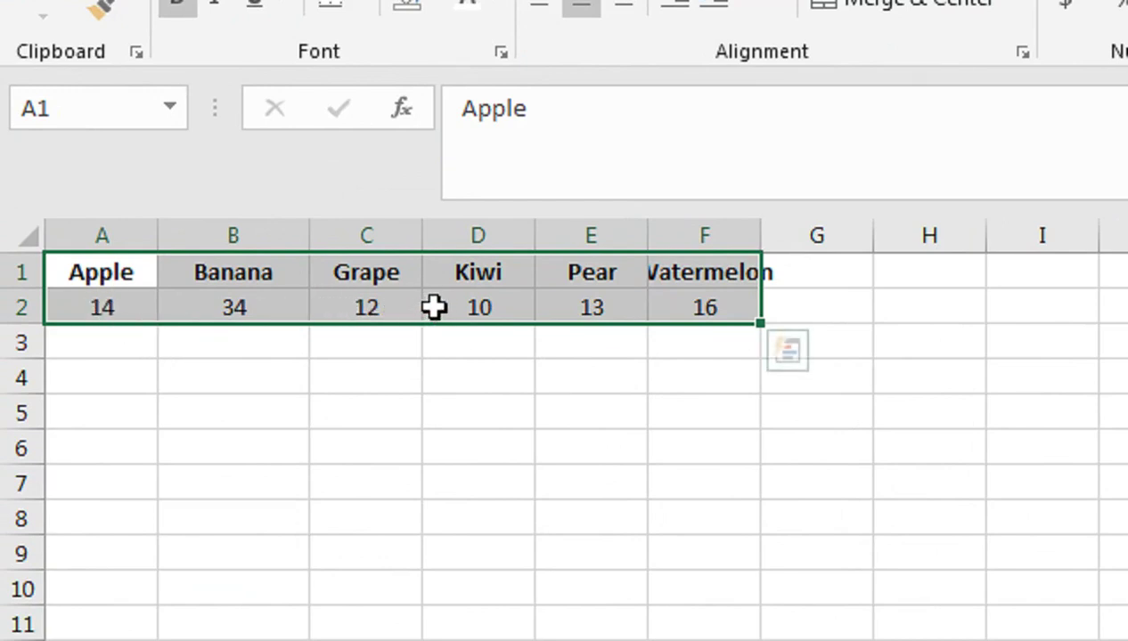
Undo that sort, re-sort by Row 2 smallest to largest, and autofit column E for Watermelon.
key(ctrl+shift+r)
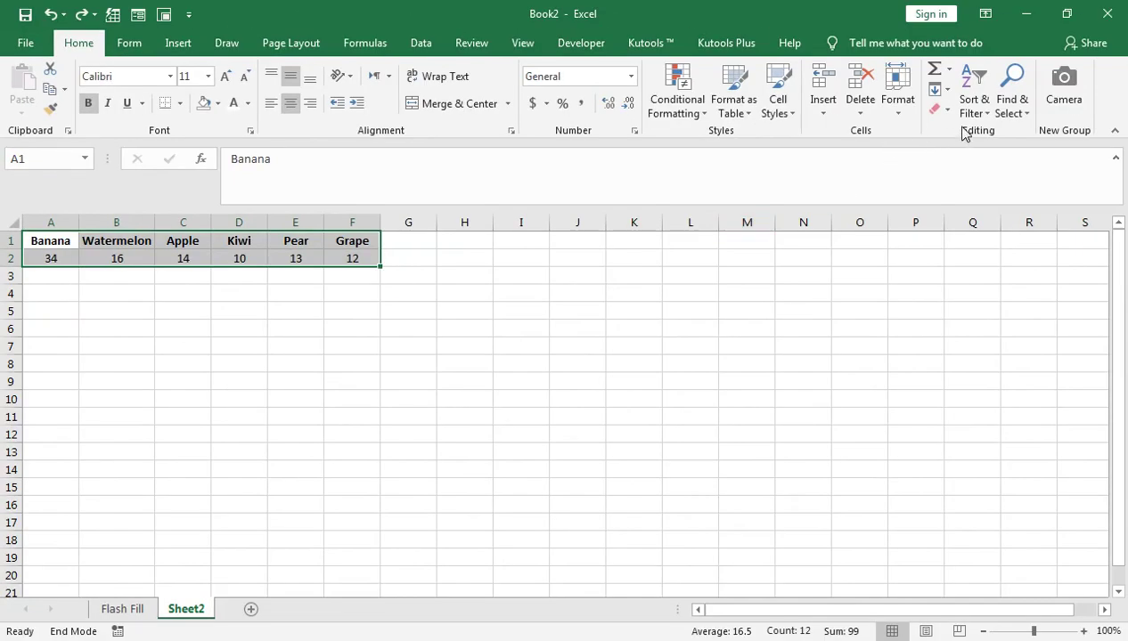
click(974, 102)
click(969, 178)
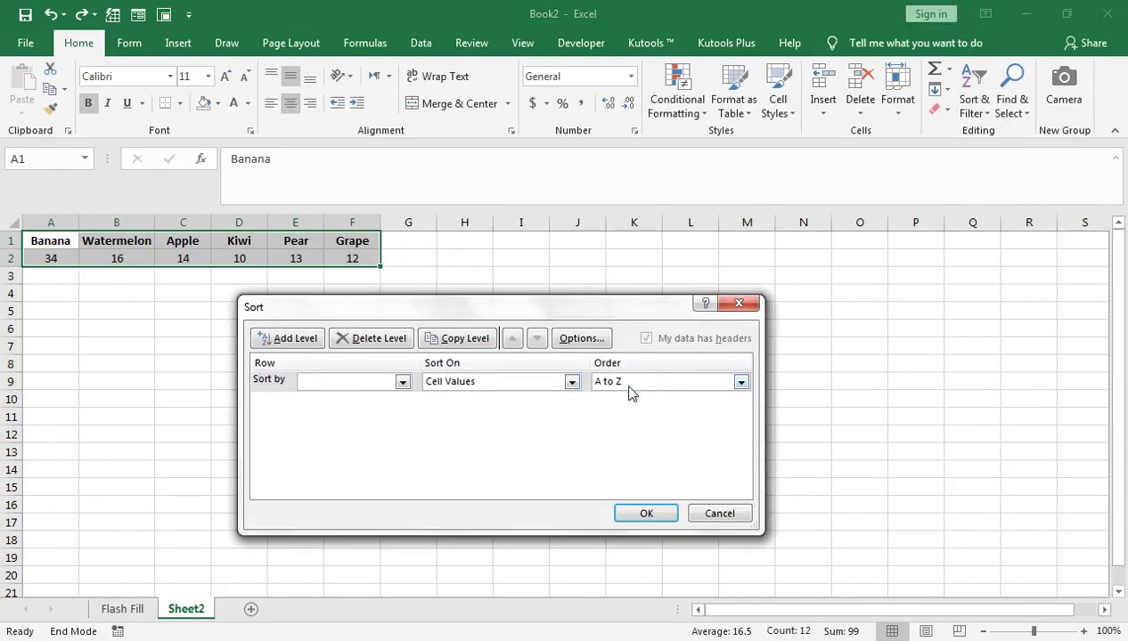
click(644, 383)
click(644, 383)
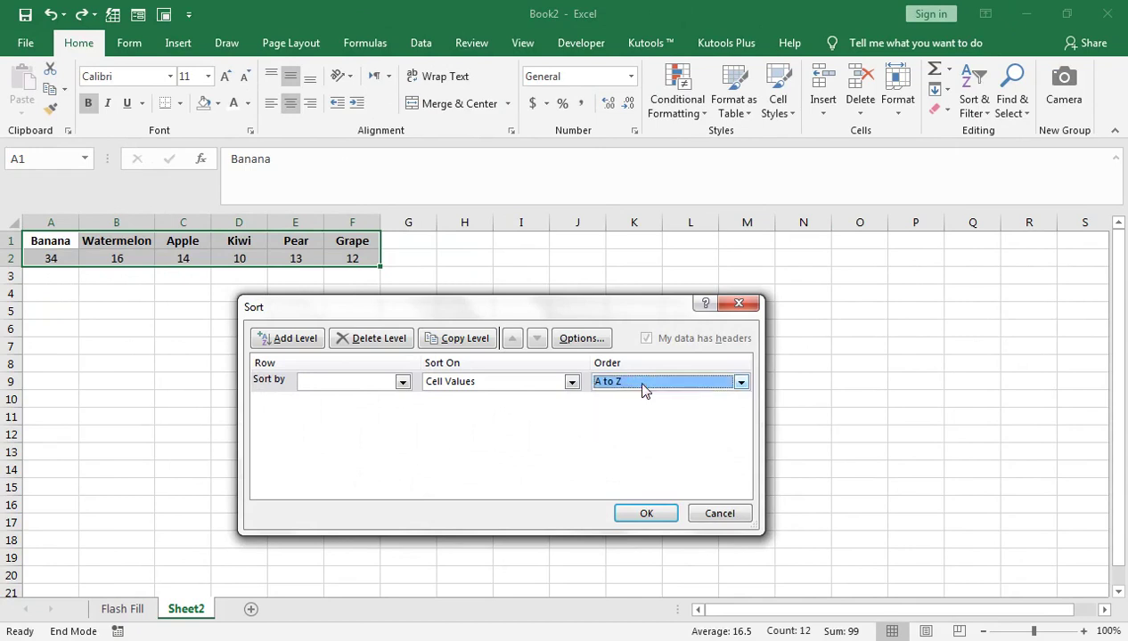
click(402, 383)
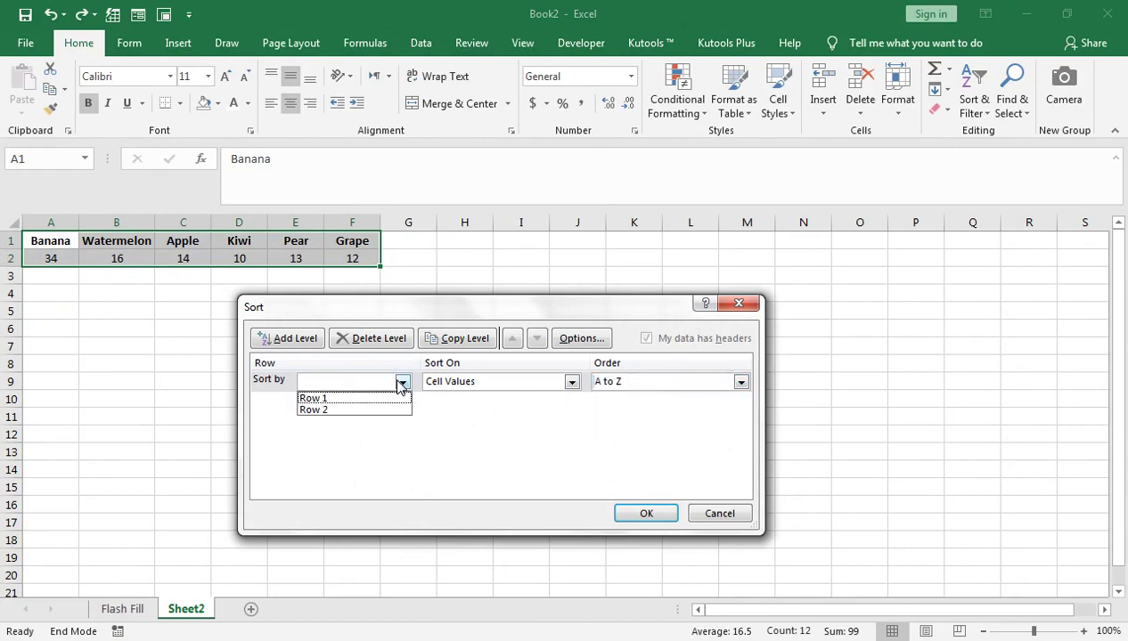
click(390, 411)
click(646, 513)
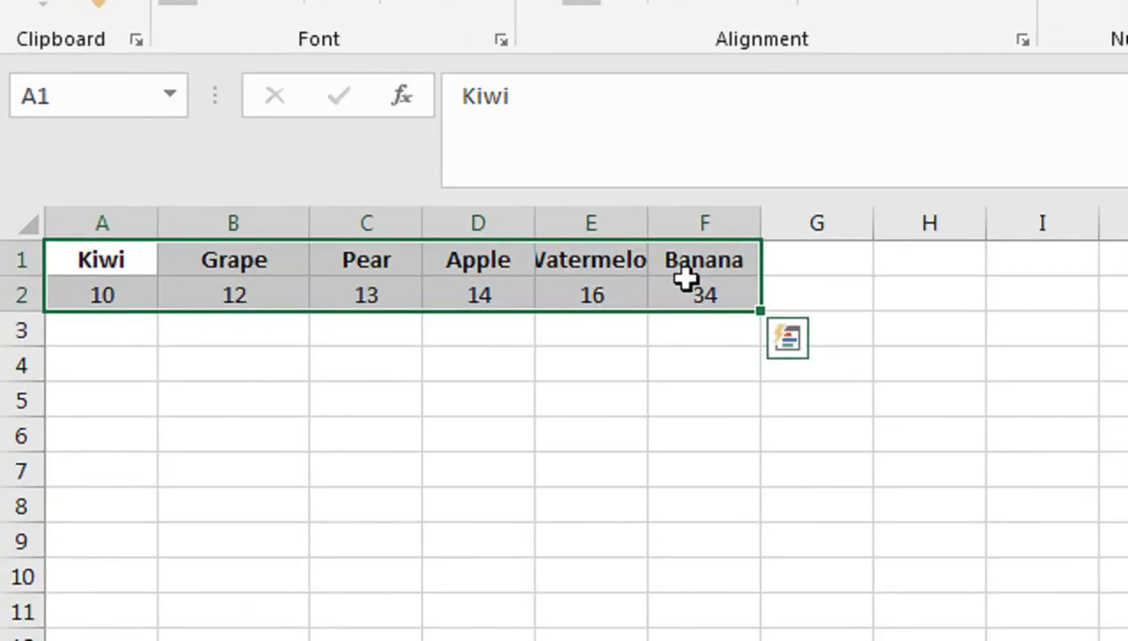
double_click(647, 223)
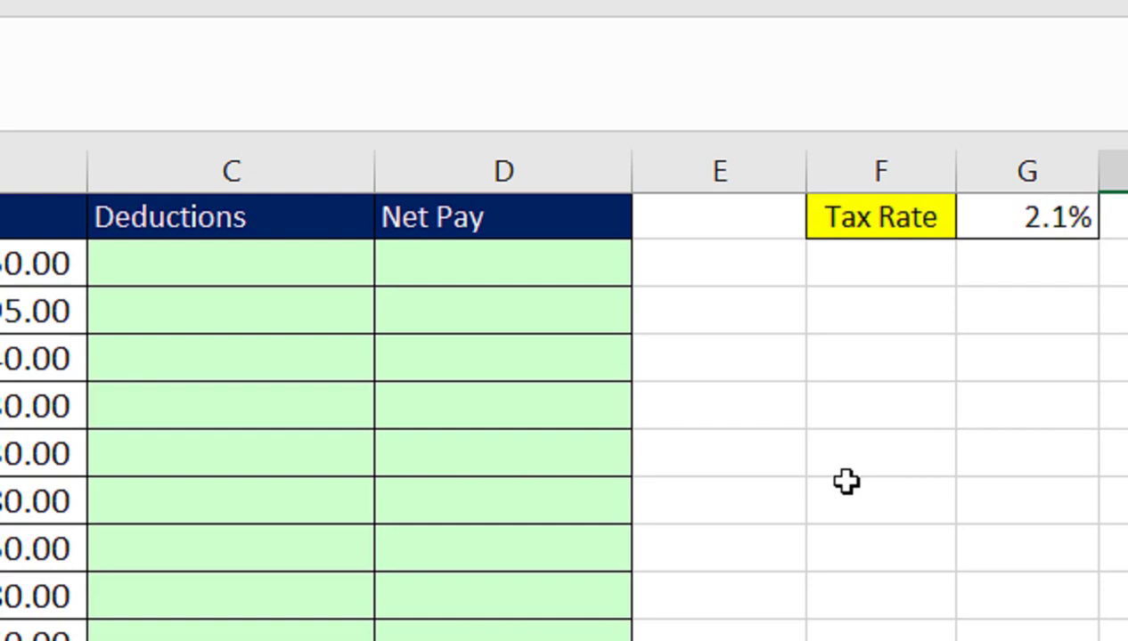
Enter the deduction formula =B2*G1 in C2.
key(Left)
key(Left)
key(Up)
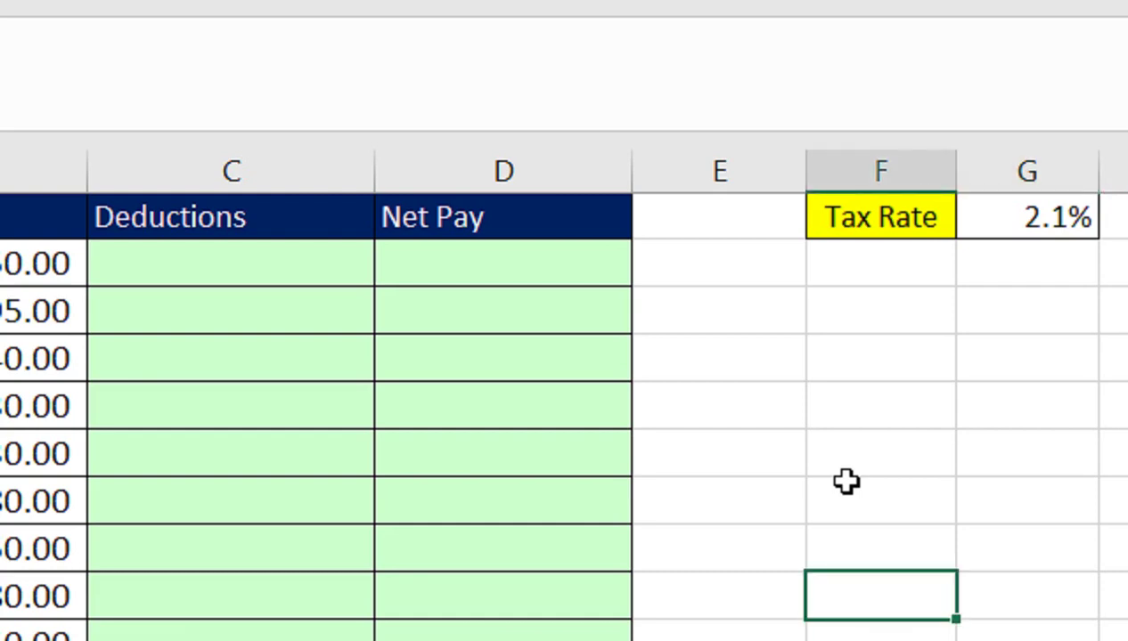
key(Left)
key(Left)
key(Left)
key(ctrl+Up)
key(Down)
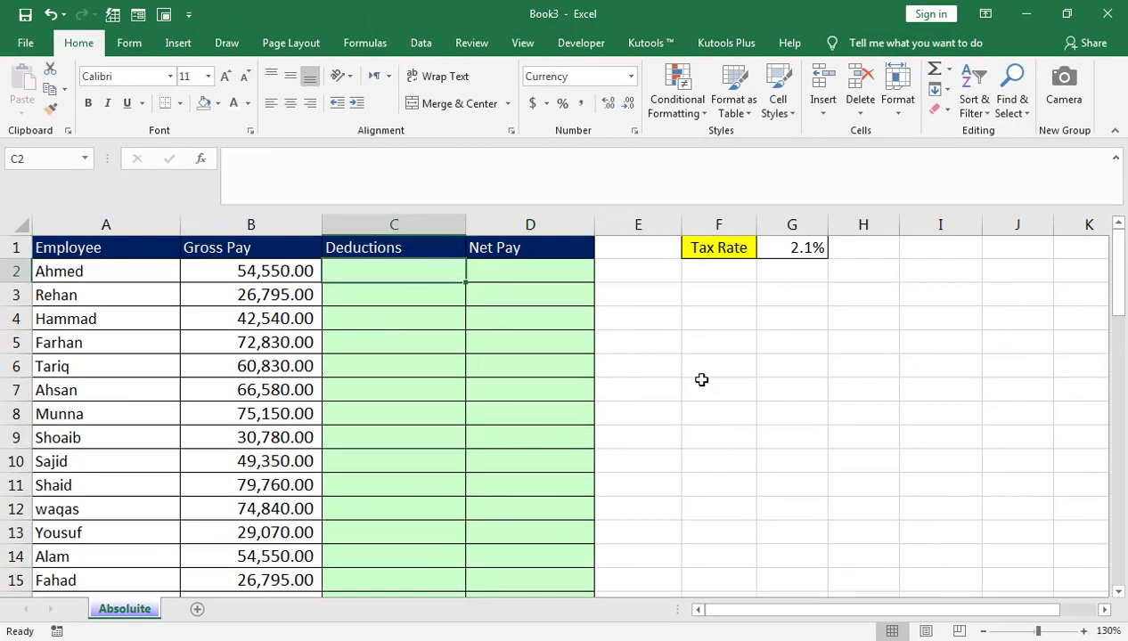
text(=)
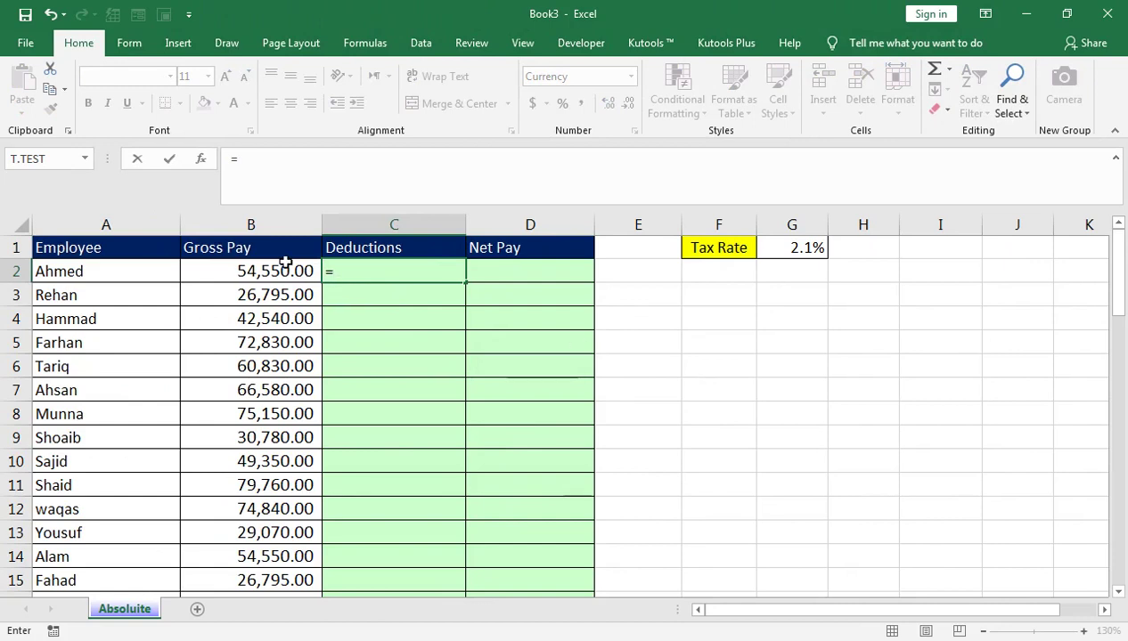
click(302, 272)
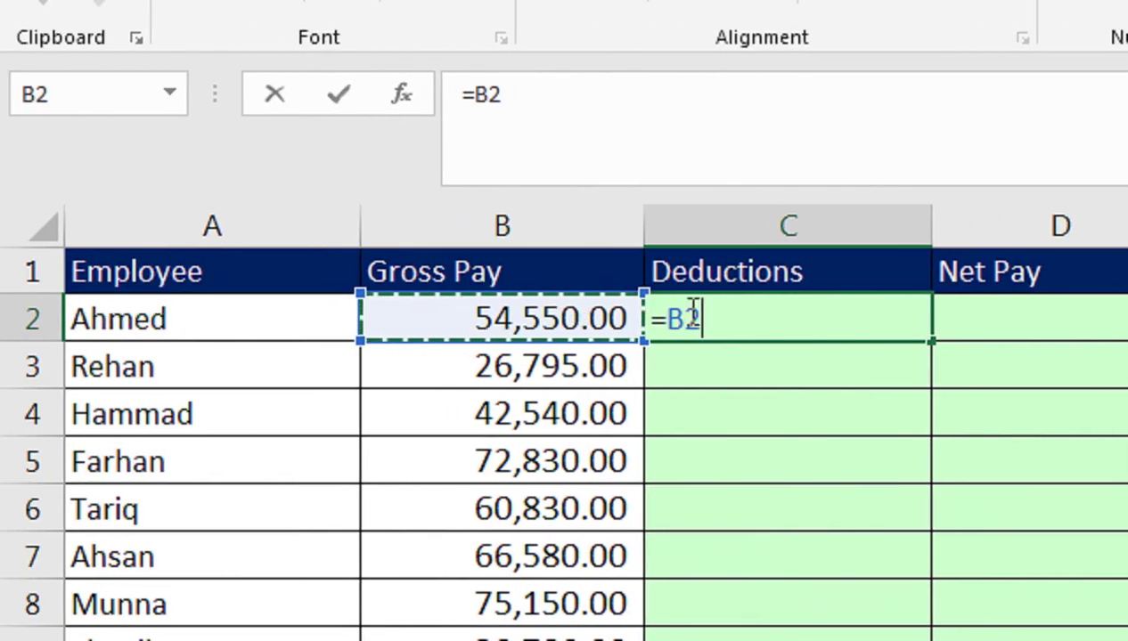
text(*)
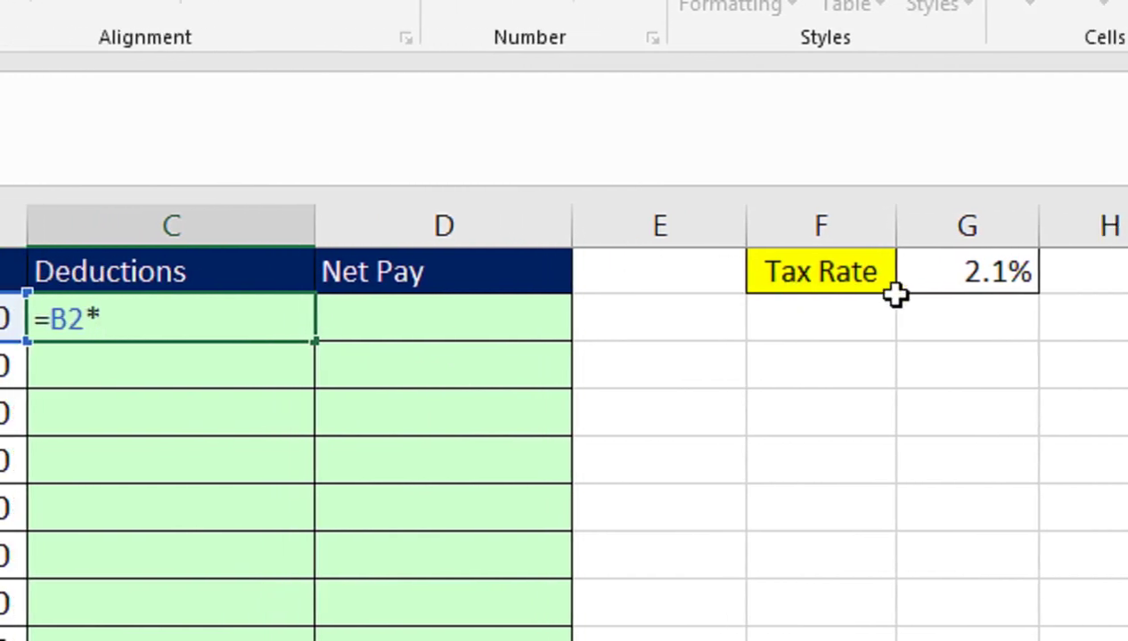
click(945, 281)
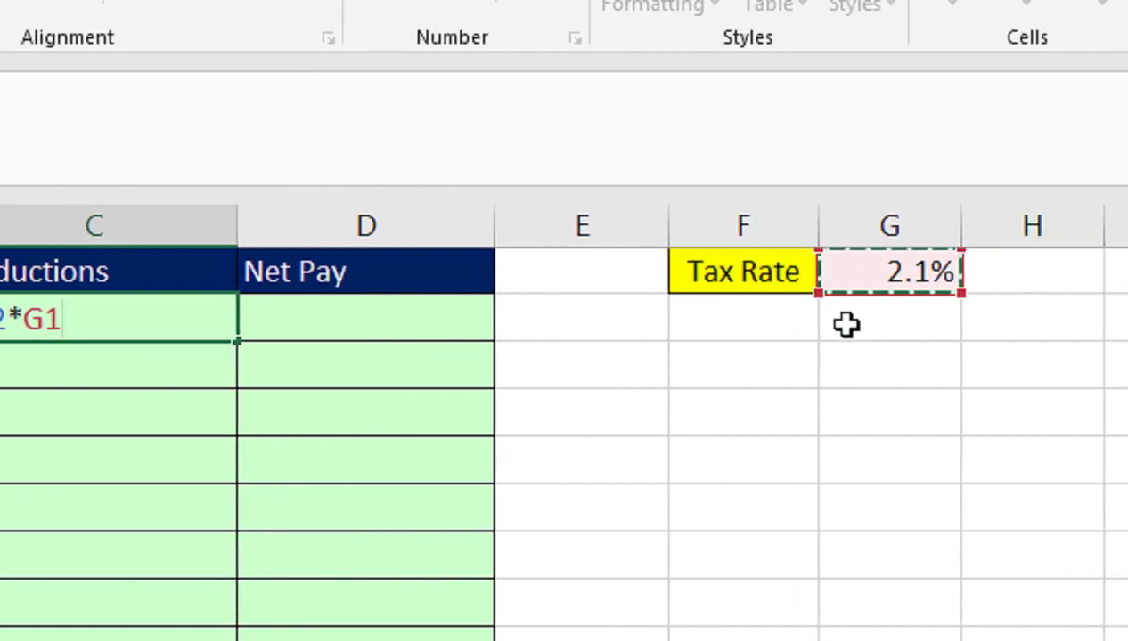
key(Return)
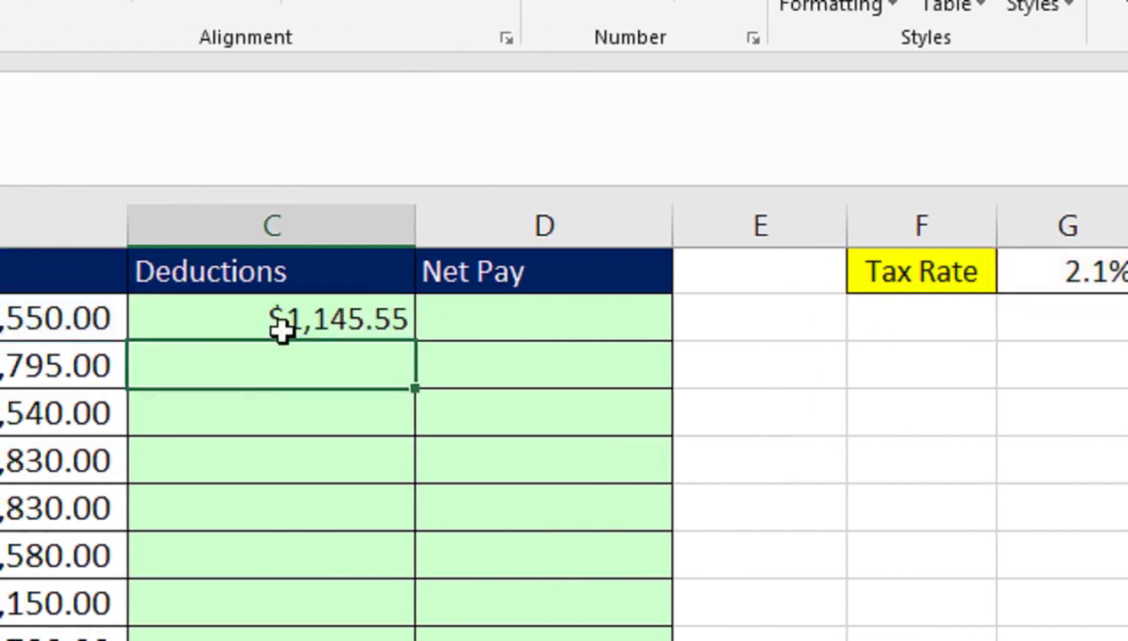
Copy the deduction formula down column C and inspect C3's shifted =B3*G2.
click(343, 322)
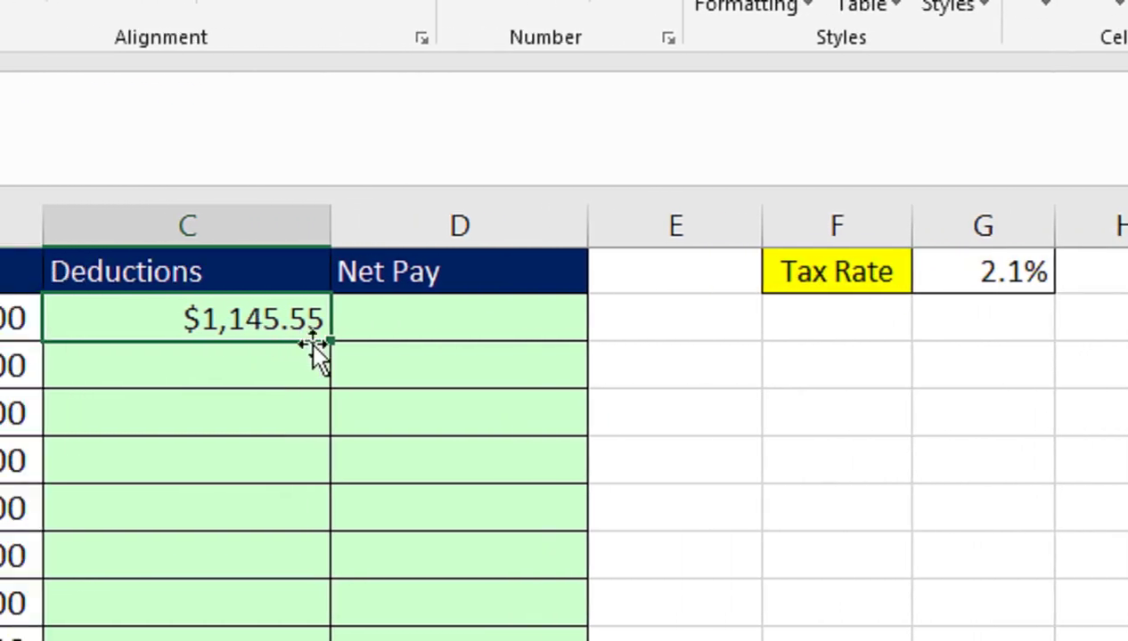
double_click(327, 344)
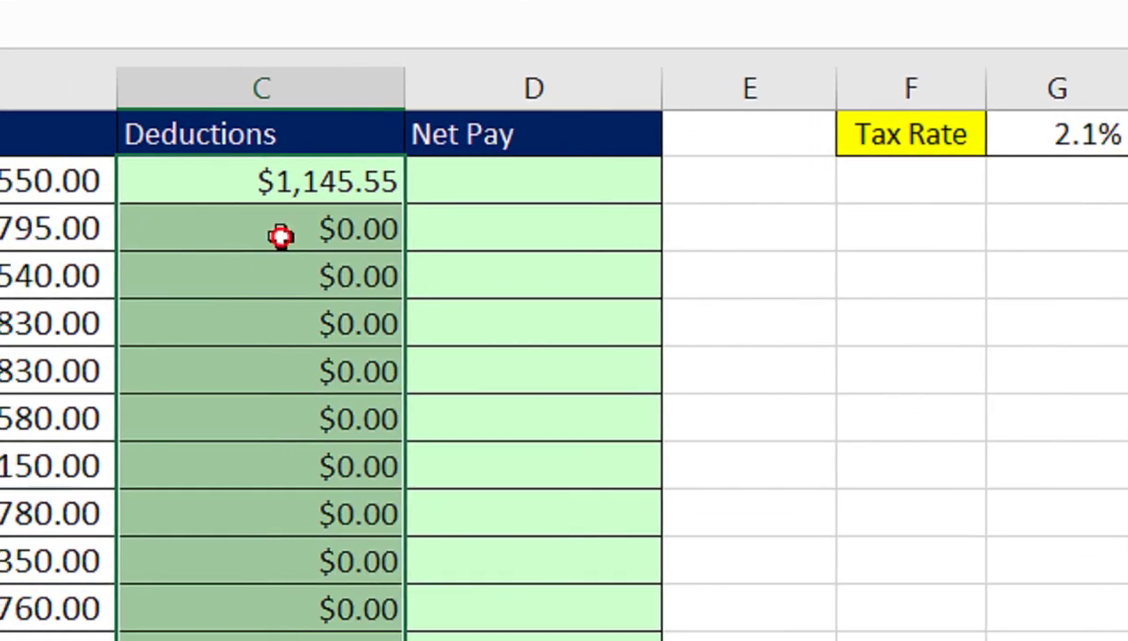
double_click(281, 236)
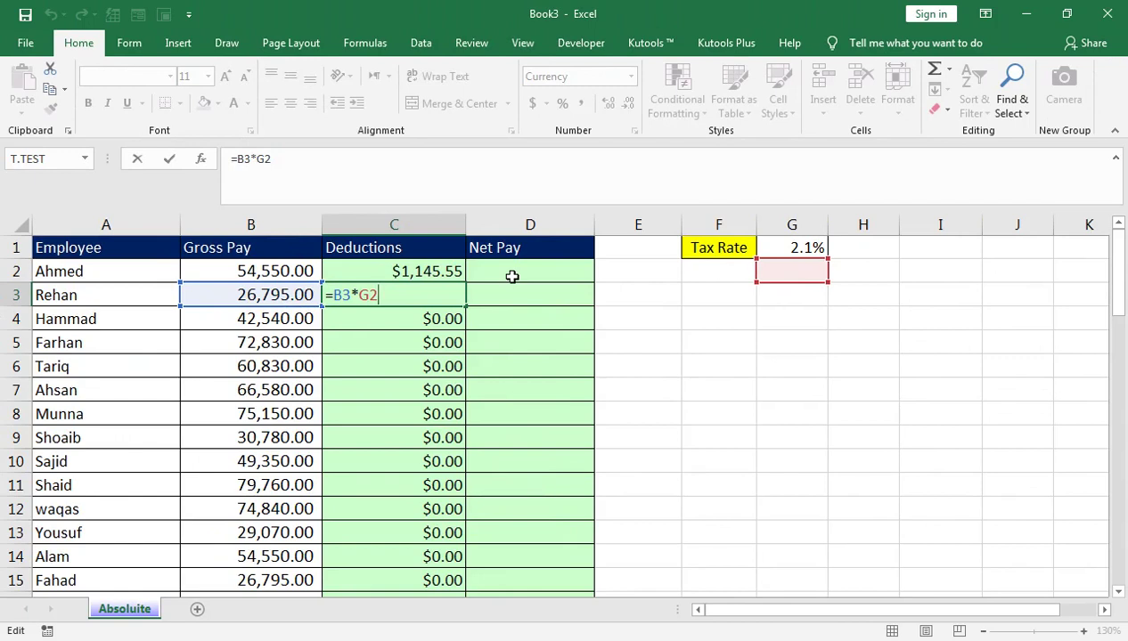
Change C2 to =B2*$G$1 and copy it down the Deductions column.
key(Return)
key(Up)
key(Up)
key(F2)
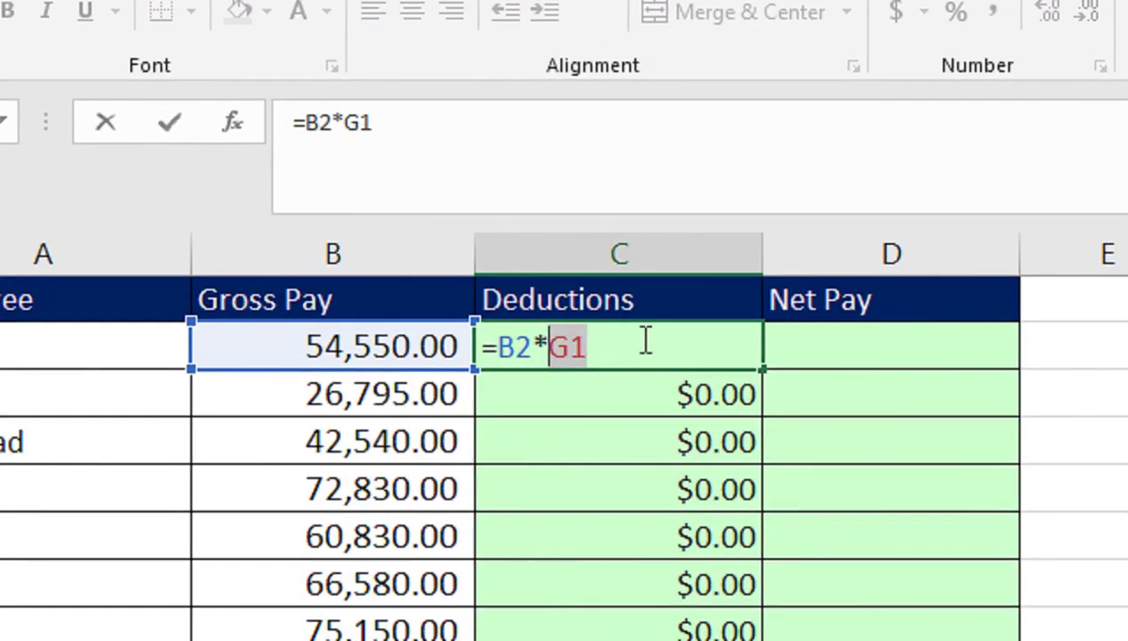
key(F4)
key(Return)
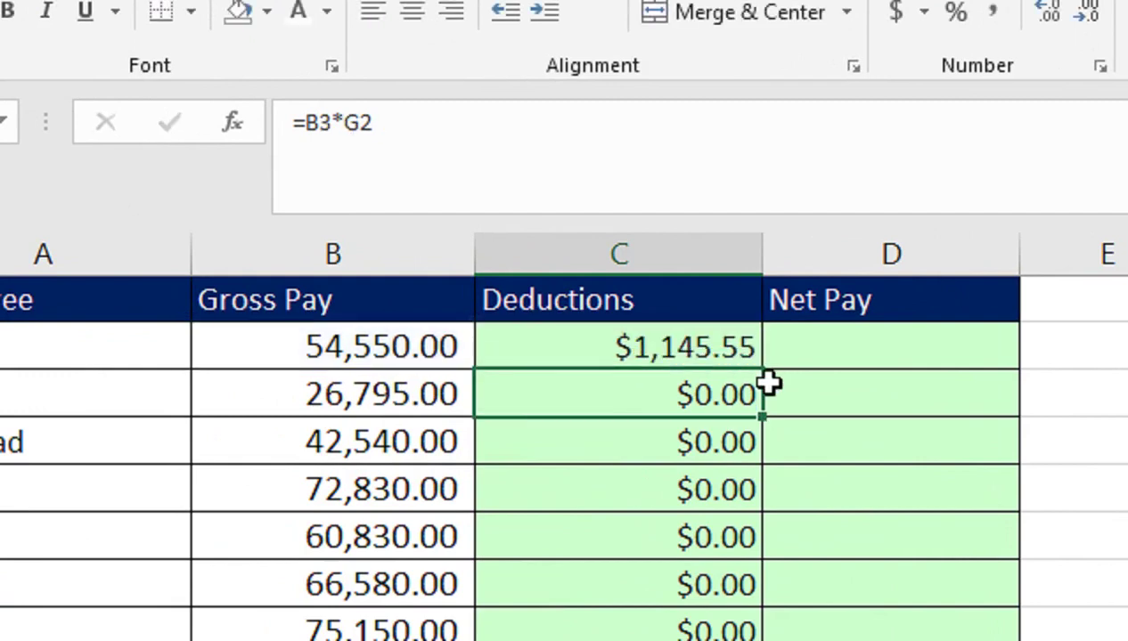
click(748, 353)
double_click(754, 363)
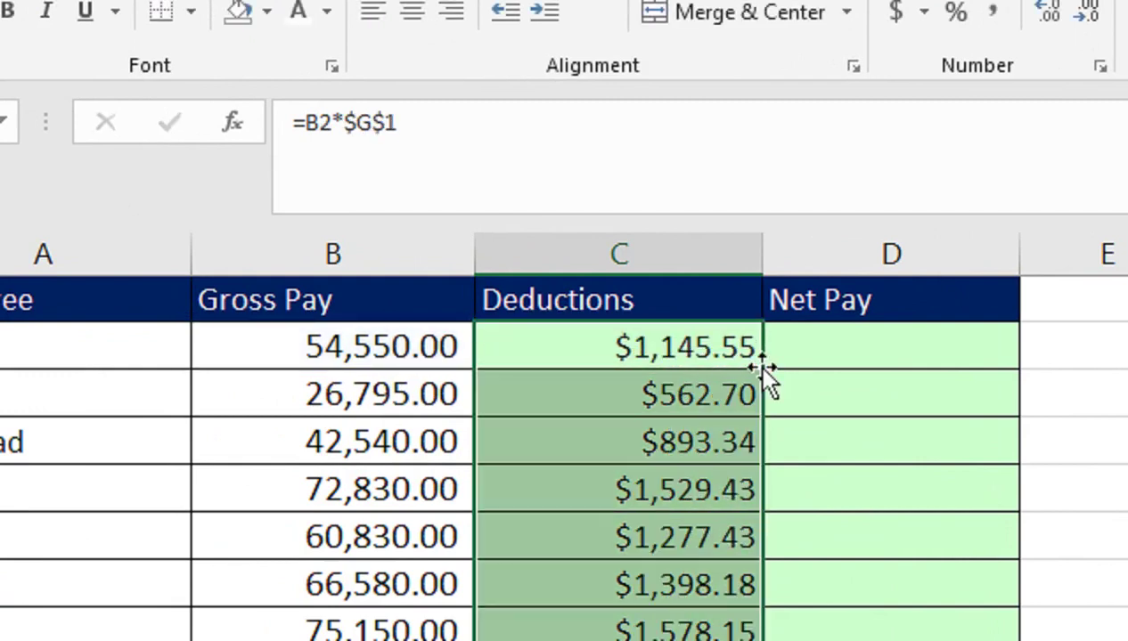
Enter Net Pay =B2-C2 in D2 and copy it down column D.
click(802, 354)
text(=)
key(Left)
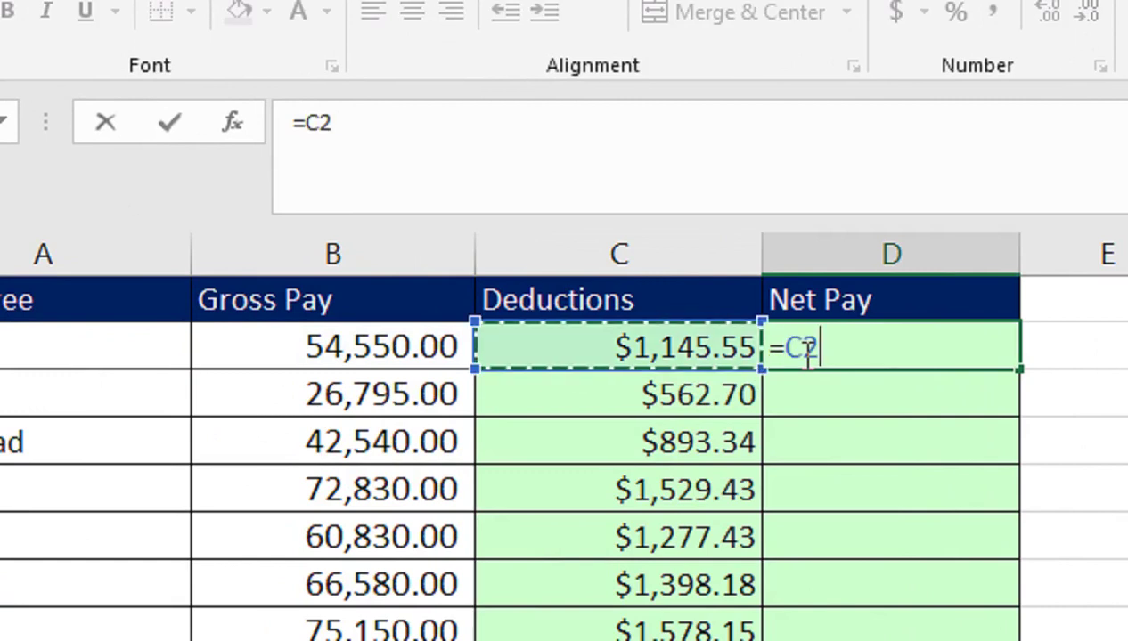
key(Left)
text(-)
key(Left)
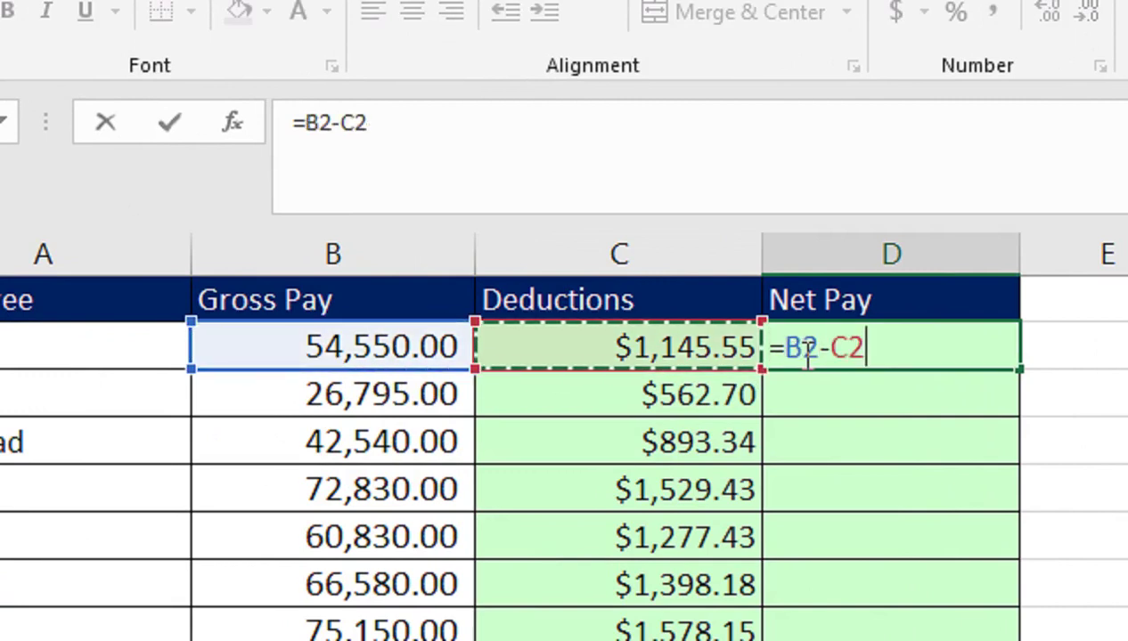
key(ctrl+Return)
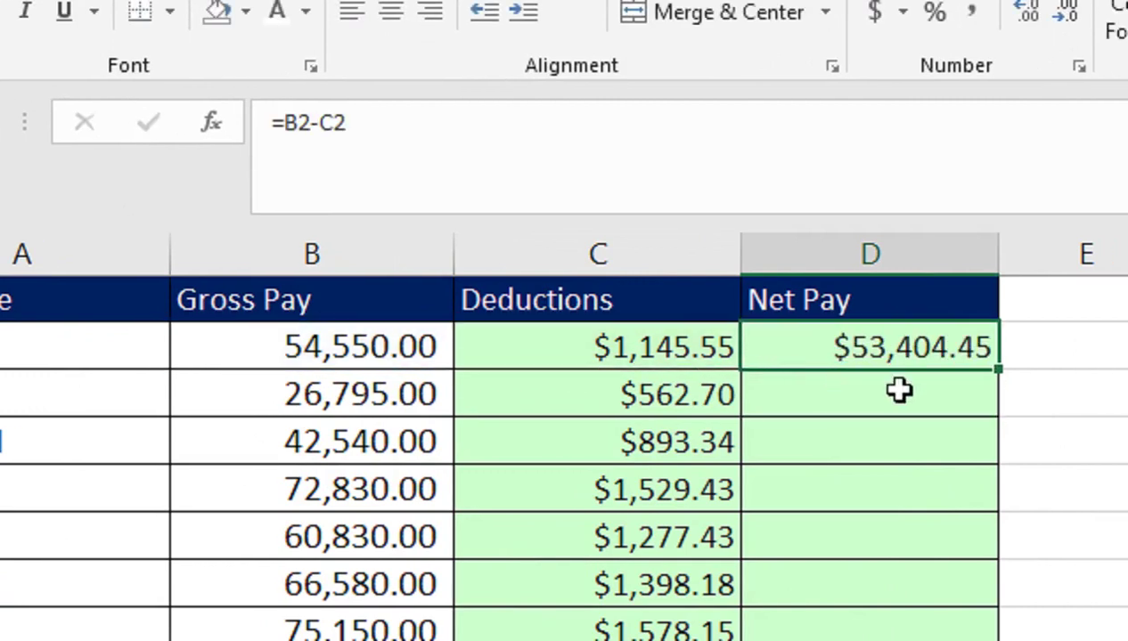
double_click(862, 369)
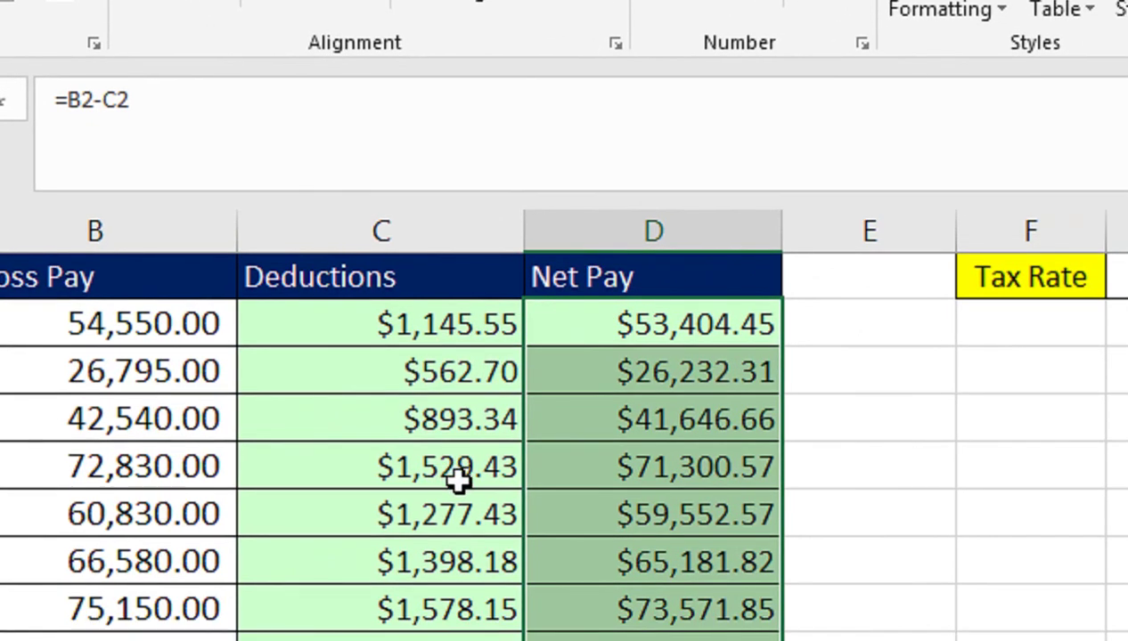
click(428, 324)
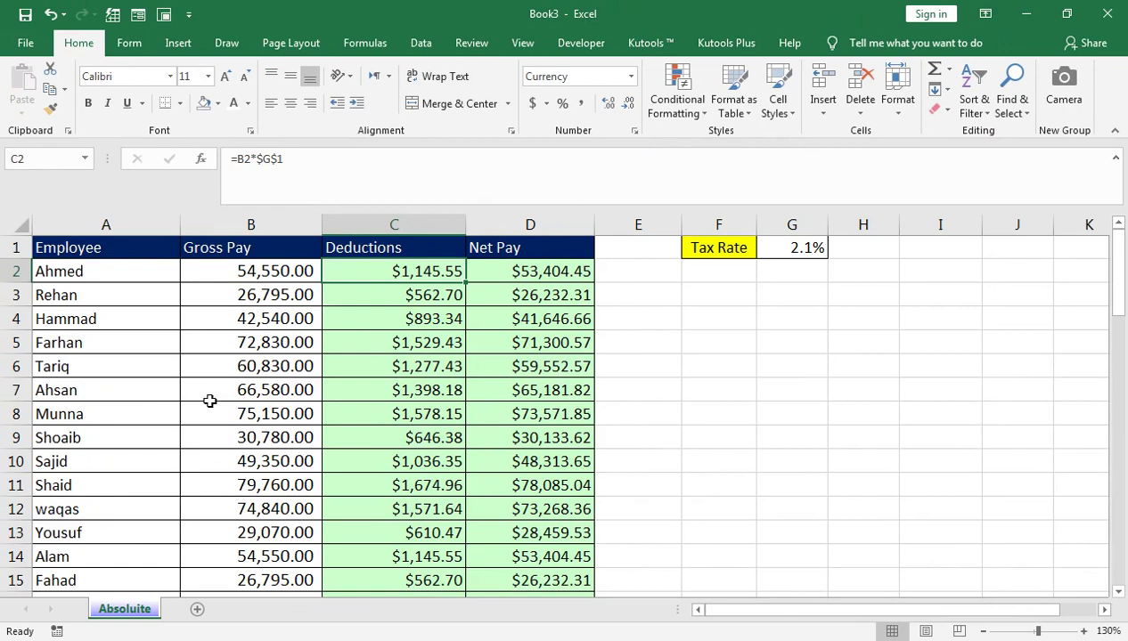
Check the gross pay total formula in B27.
scroll(306, 419, down, 2)
scroll(283, 405, down, 3)
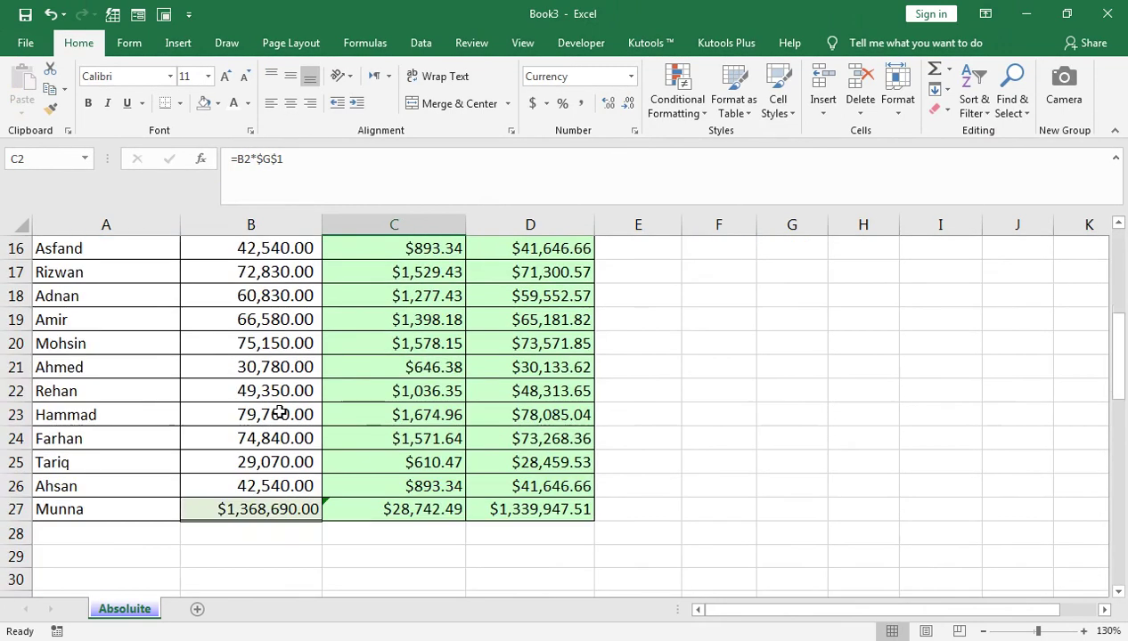
click(273, 509)
double_click(273, 510)
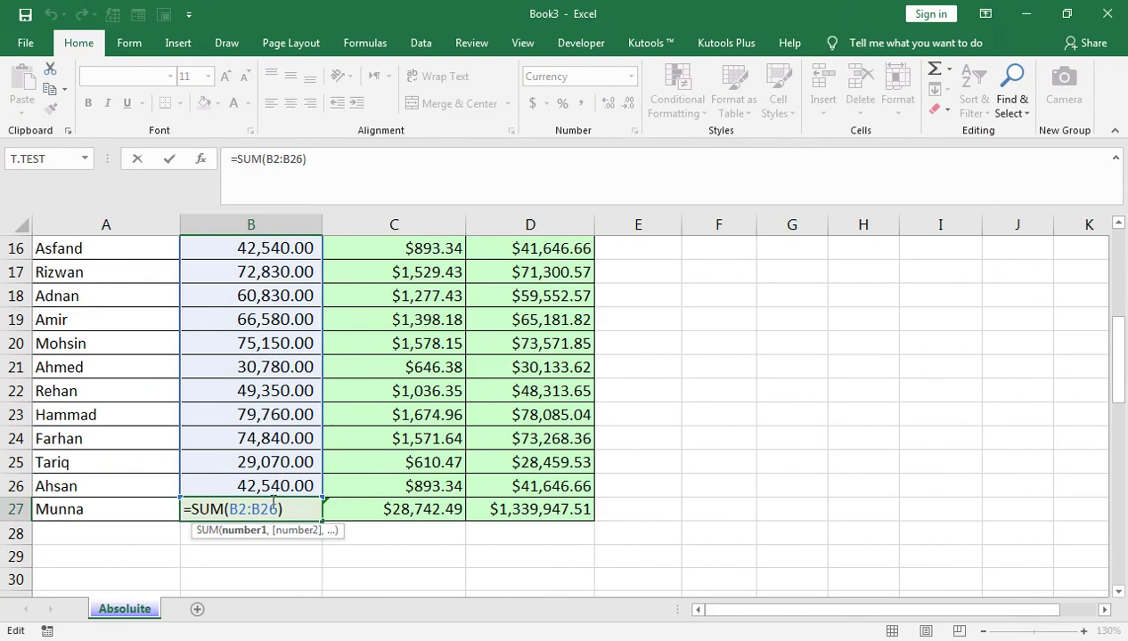
key(Return)
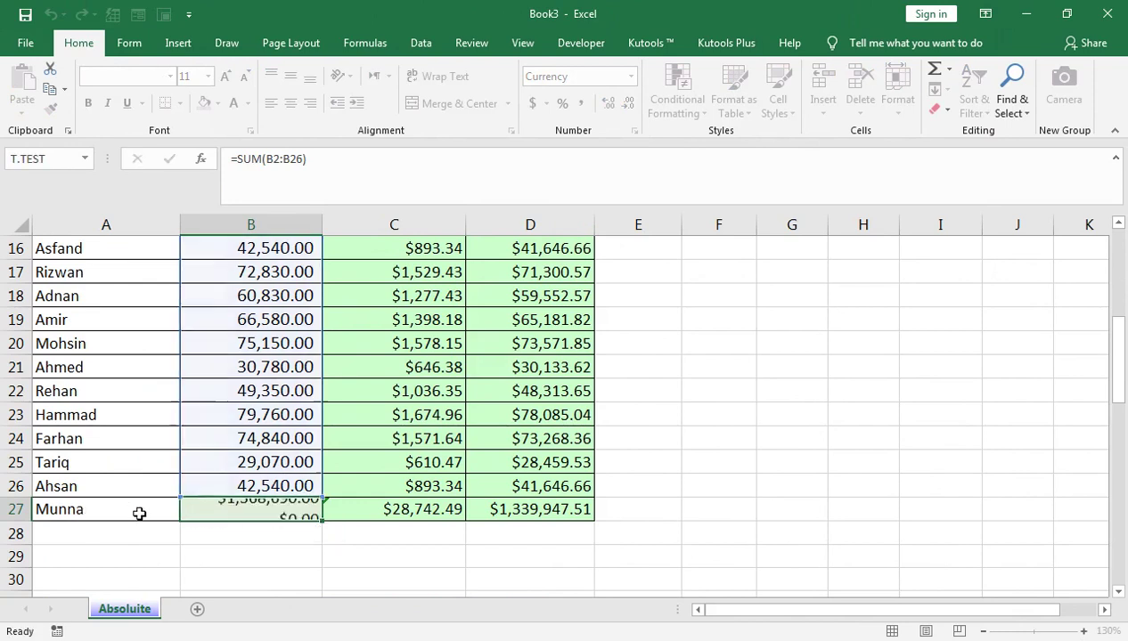
Label A27 'Total Amount' in bold.
click(139, 513)
text(Total Amou)
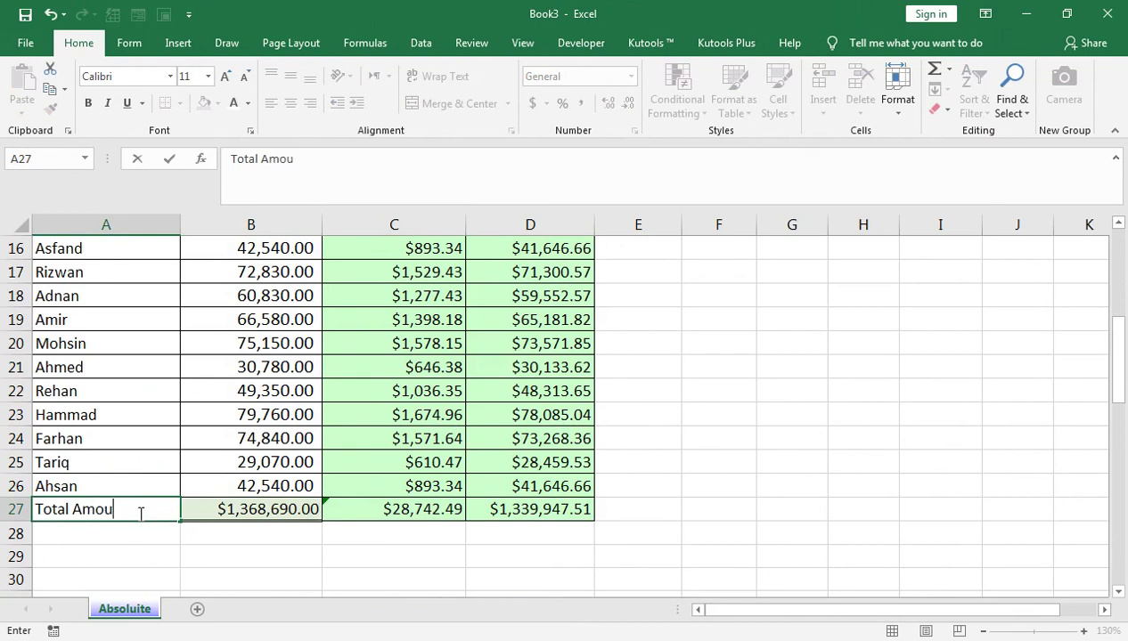
text(nt)
key(Tab)
click(139, 512)
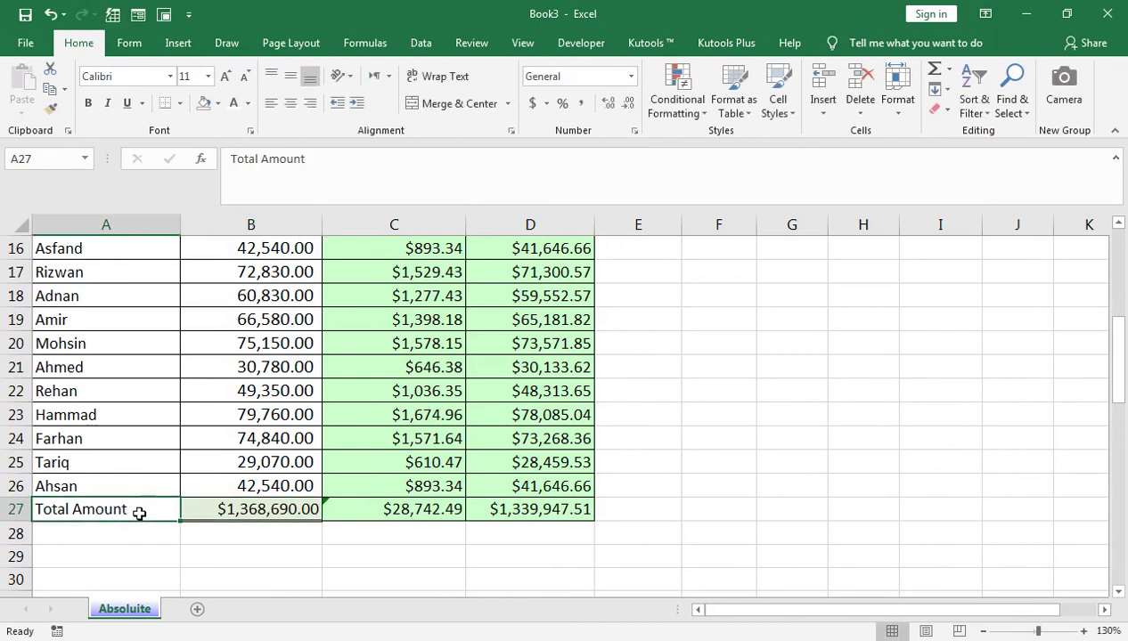
click(88, 103)
click(668, 501)
key(ctrl+Up)
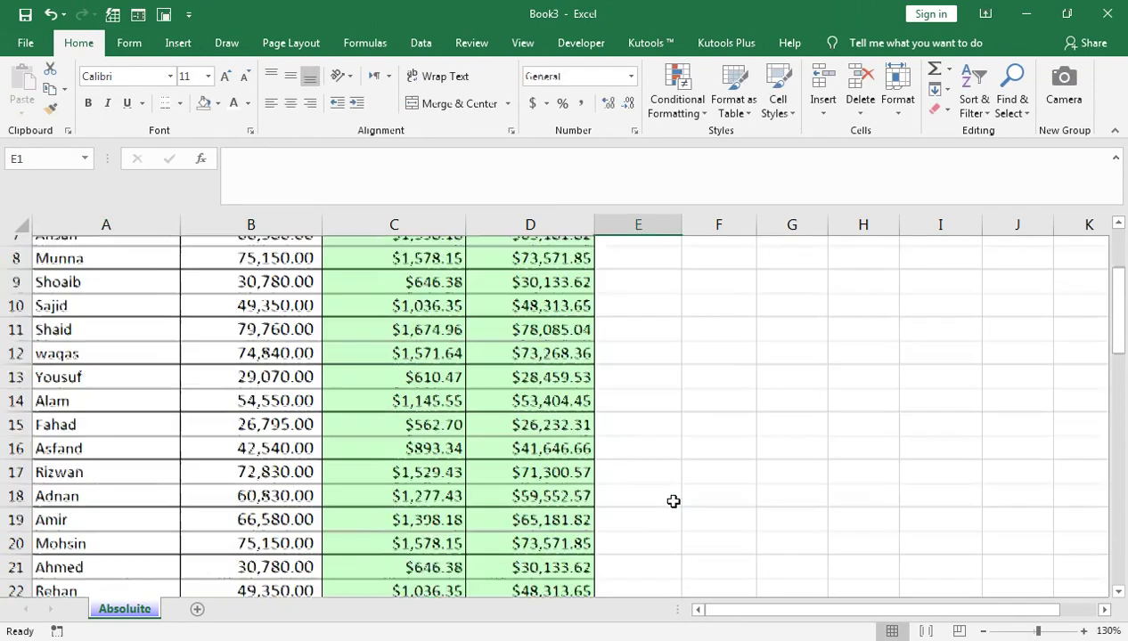
key(Down)
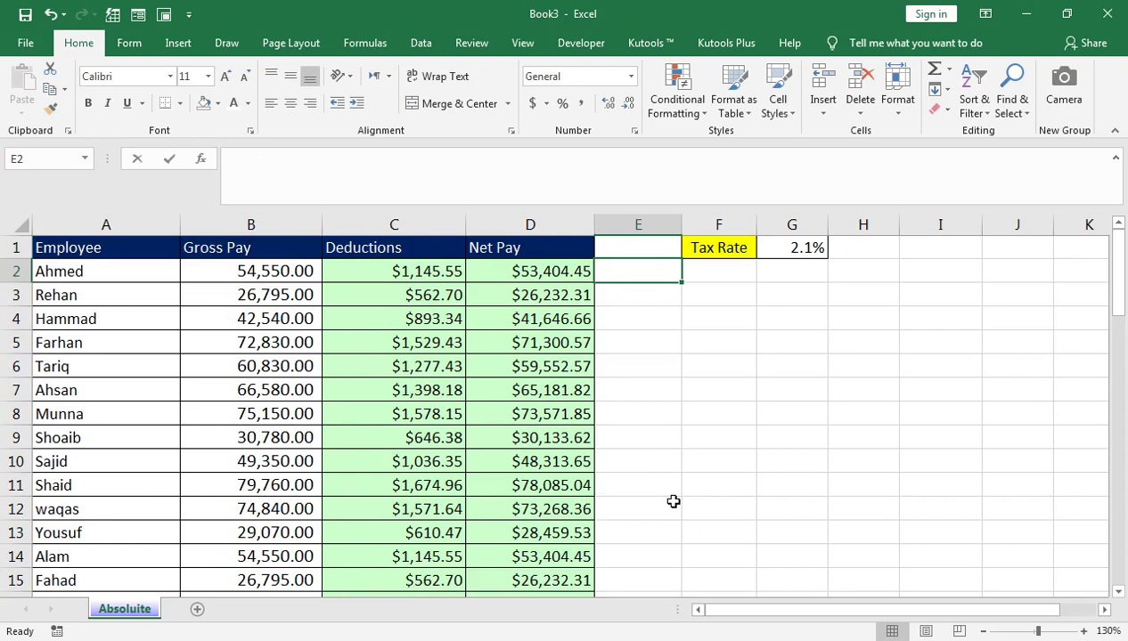
Enter the share formula =B2/$B$27 in E2.
key(Left)
key(Left)
key(Right)
key(Right)
text(=)
key(Left)
key(Left)
key(Left)
text(/)
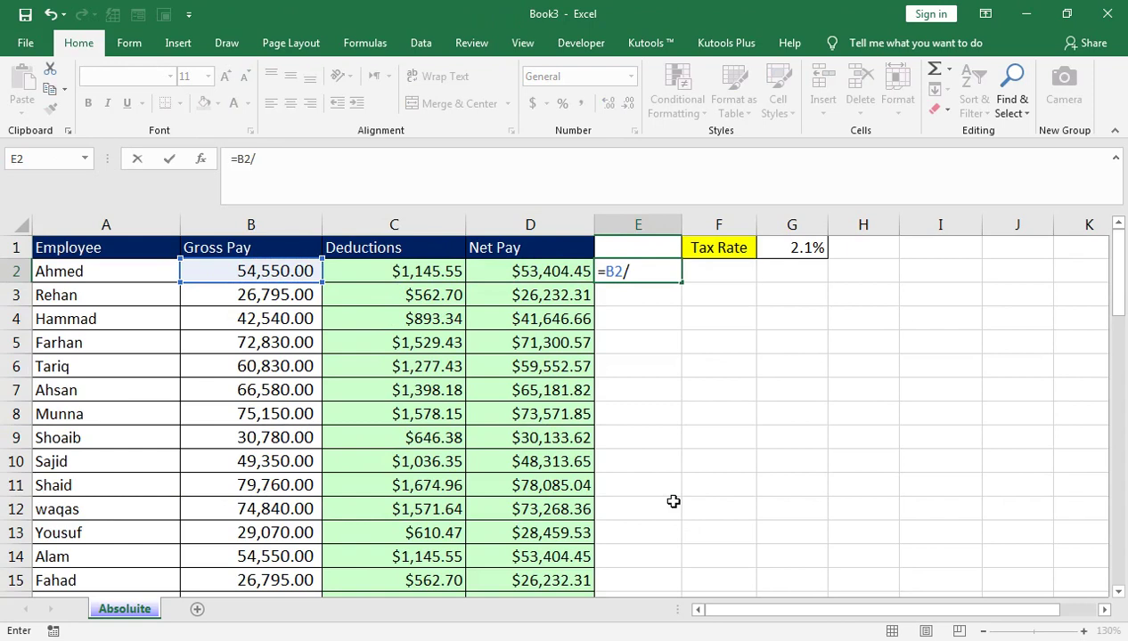
key(Left)
key(Left)
key(Left)
key(ctrl+Down)
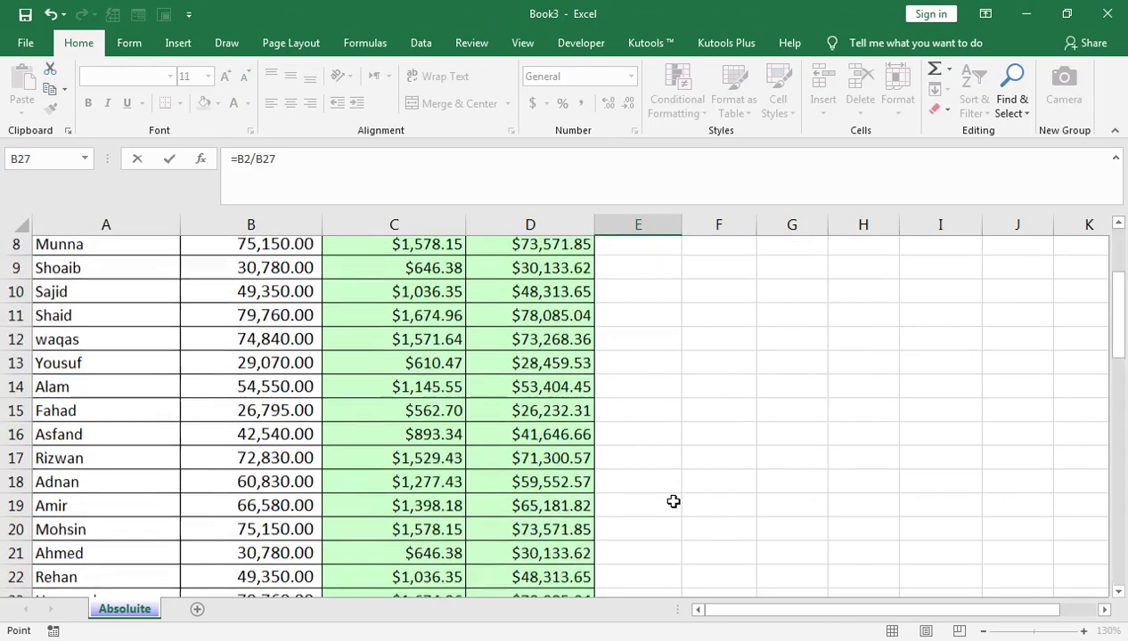
key(Down)
key(Up)
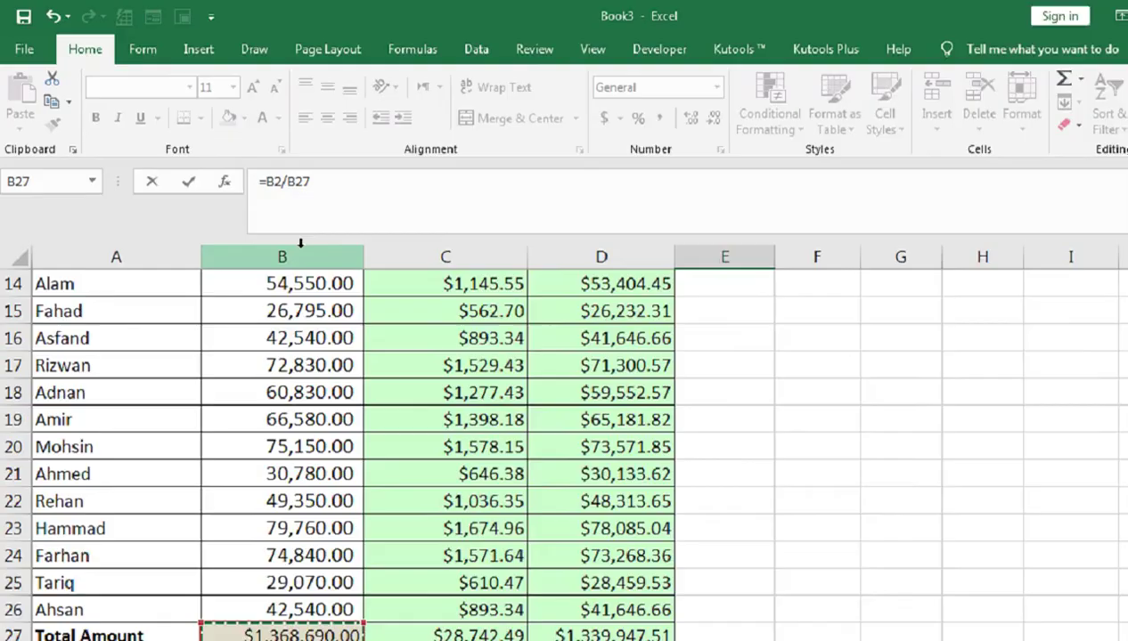
click(567, 312)
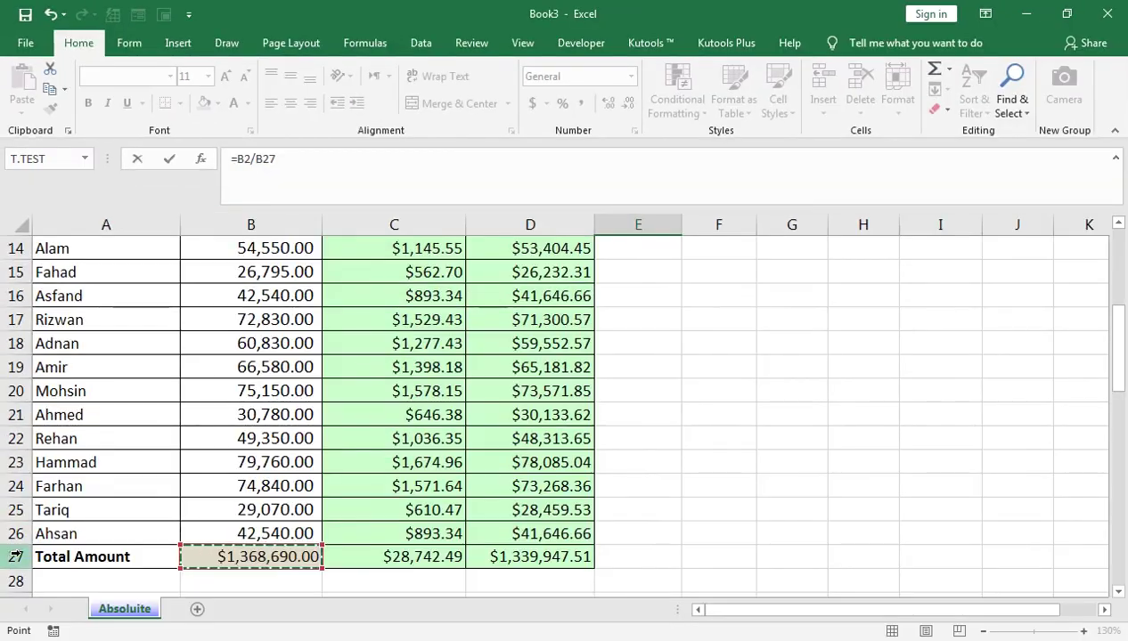
key(Escape)
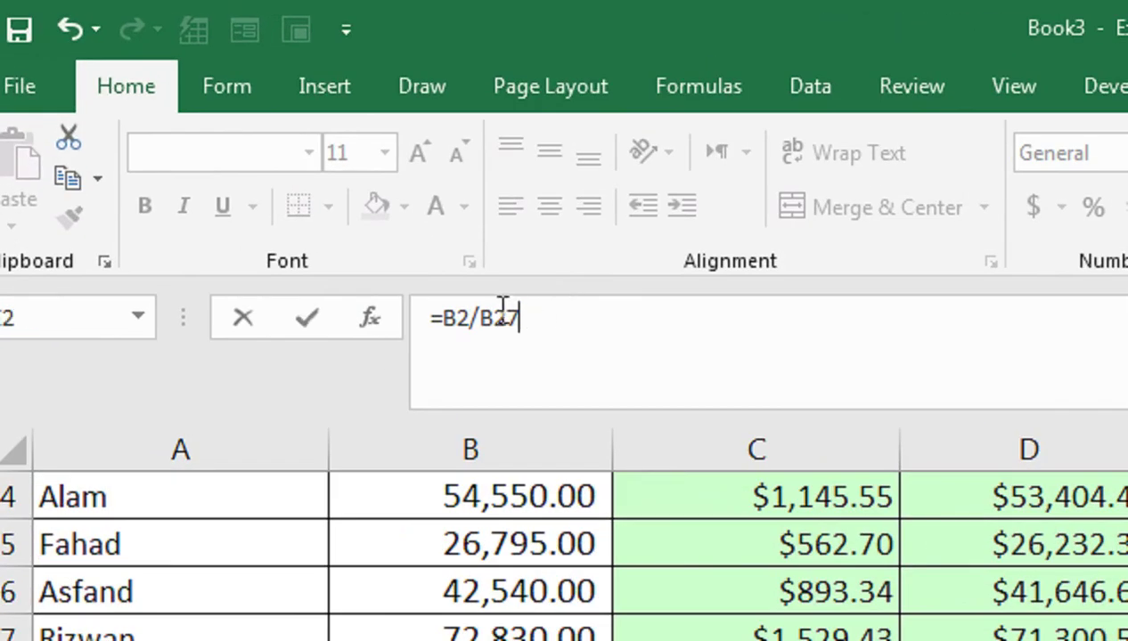
key(F4)
key(Return)
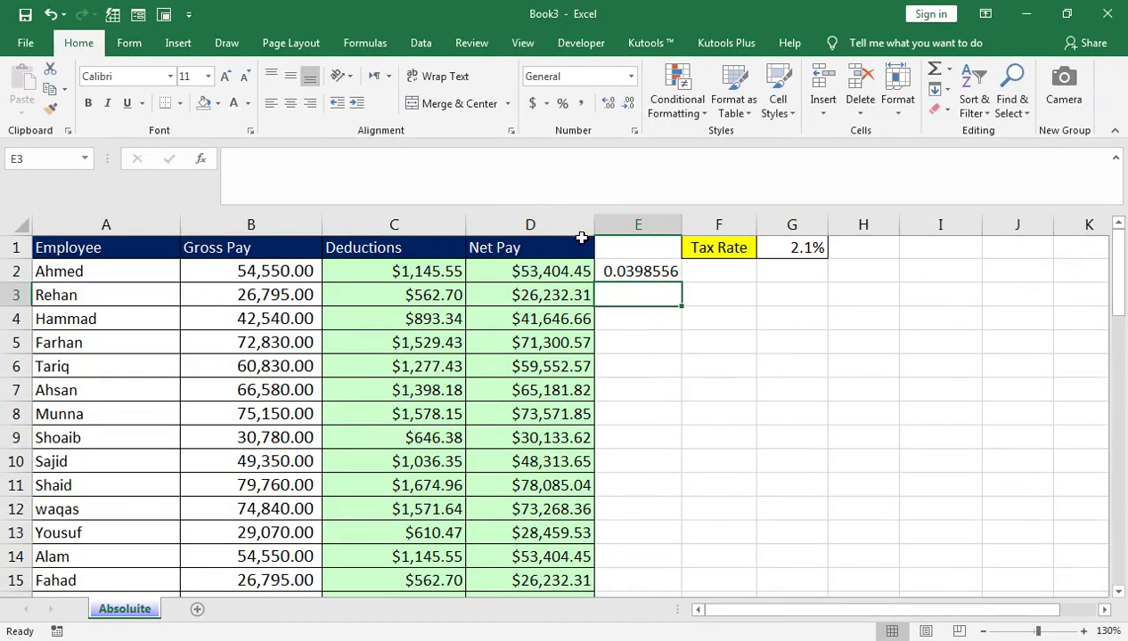
Format E2 as a percentage, copy it down, and AutoSum E2:E26 into E27 for 100%.
click(608, 269)
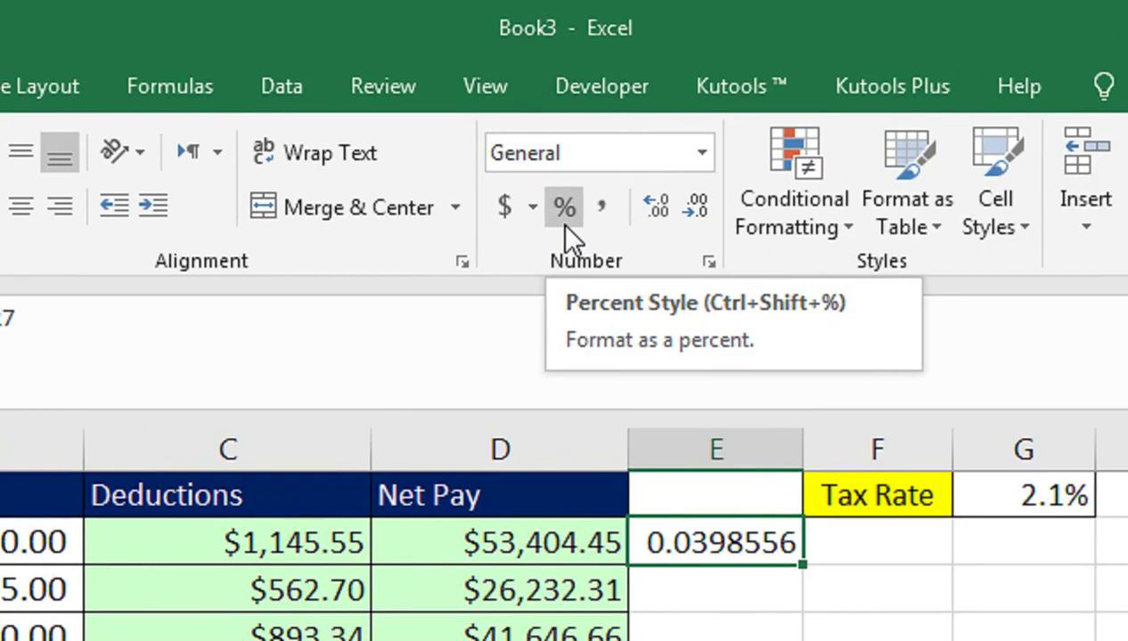
click(562, 103)
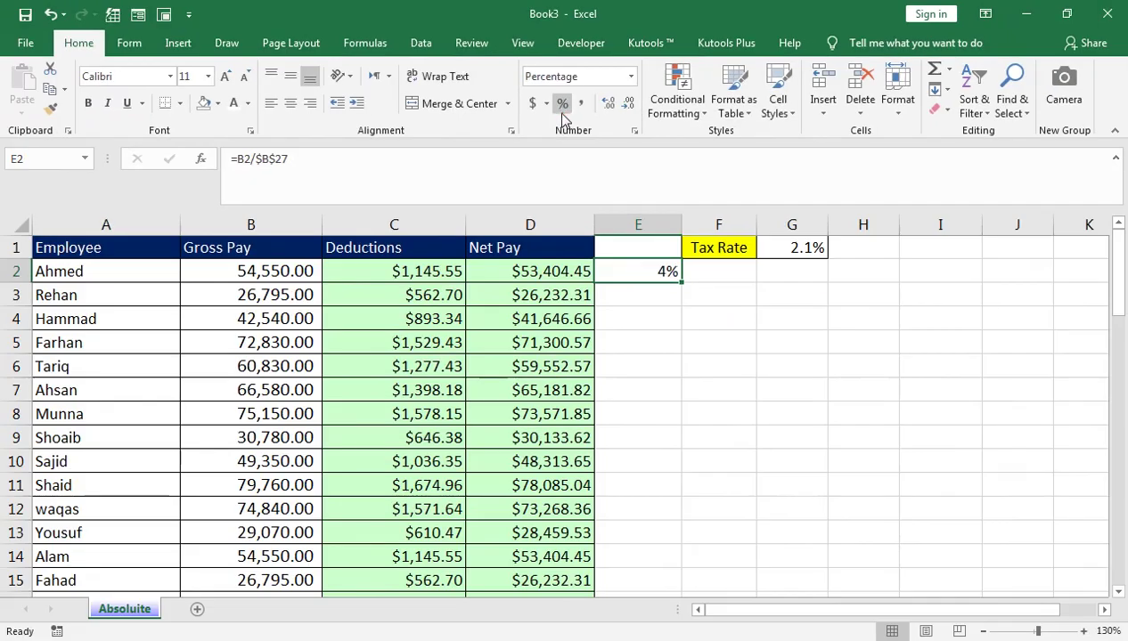
double_click(682, 283)
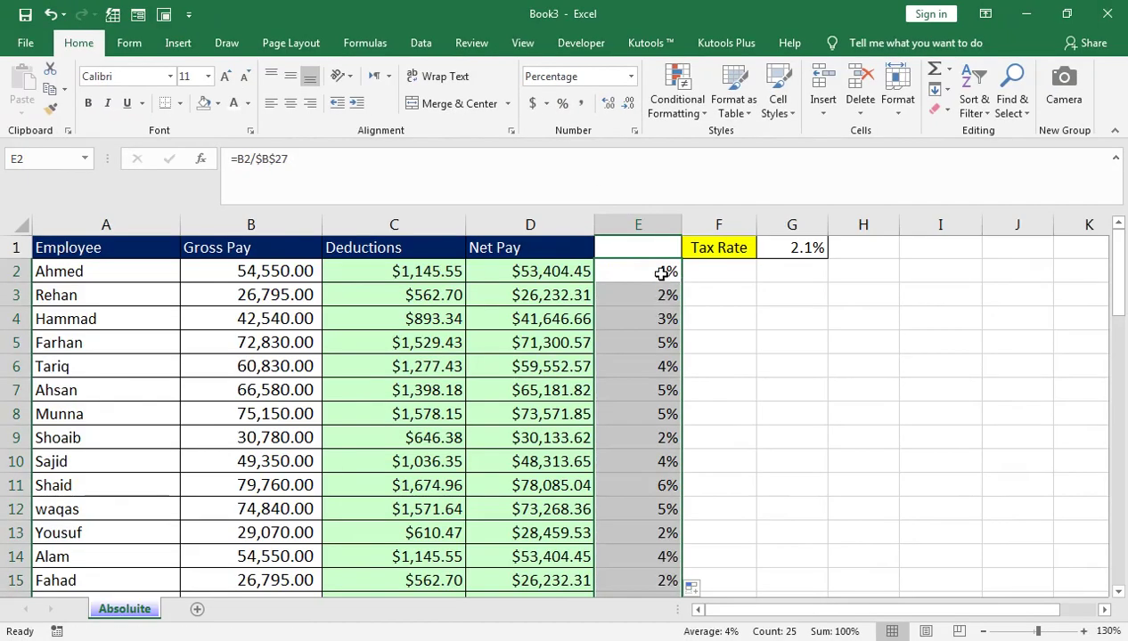
scroll(639, 452, down, 5)
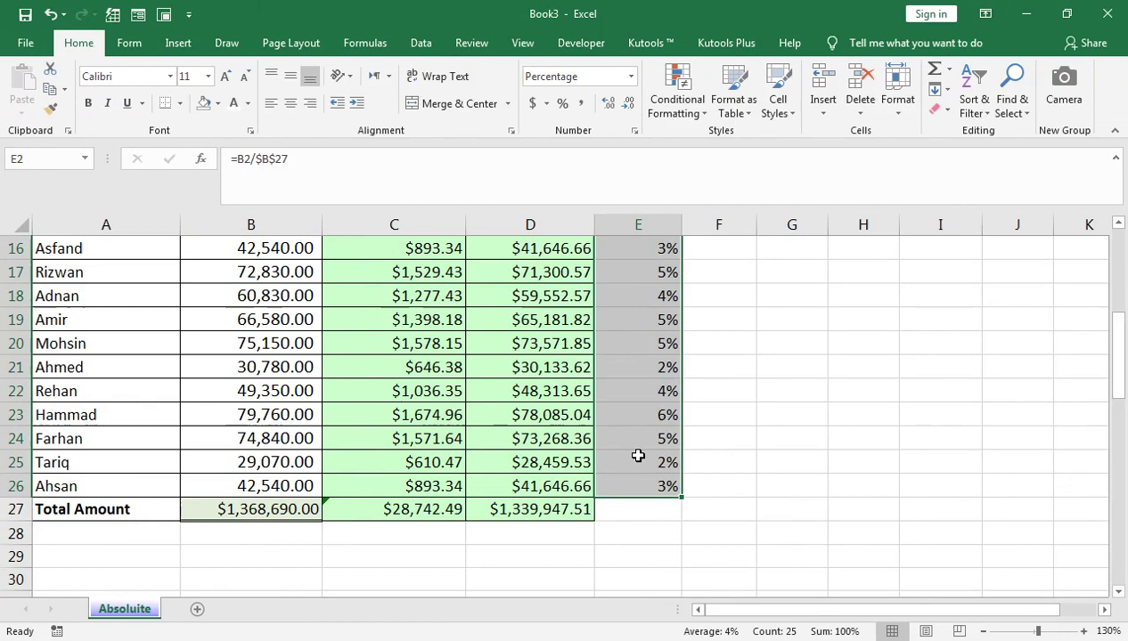
click(653, 504)
key(alt+equal)
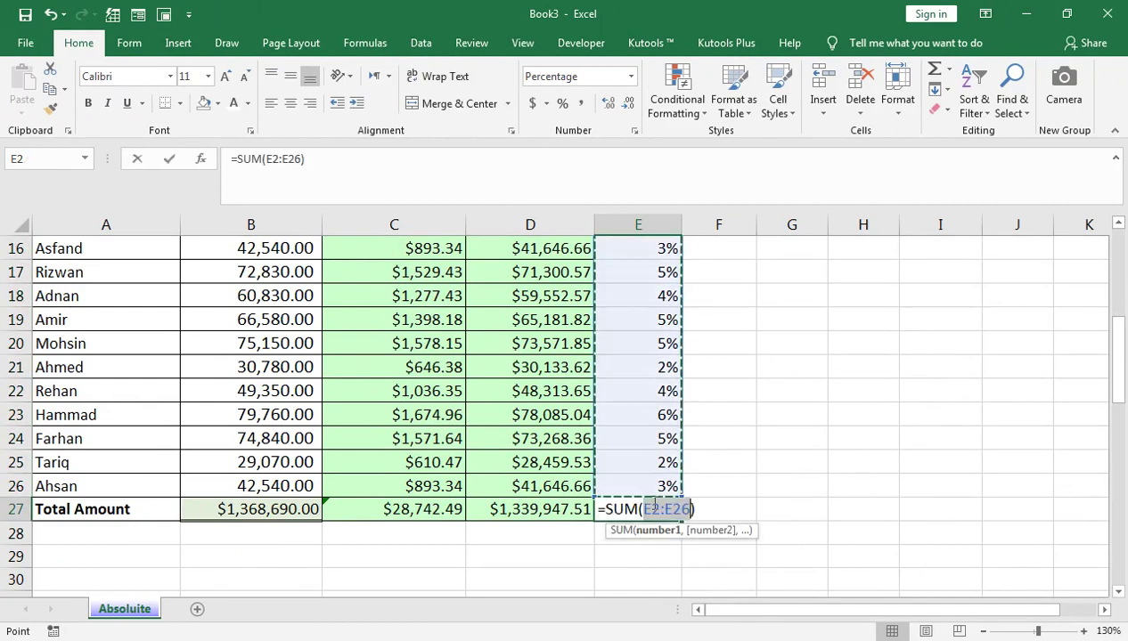
key(Return)
click(653, 504)
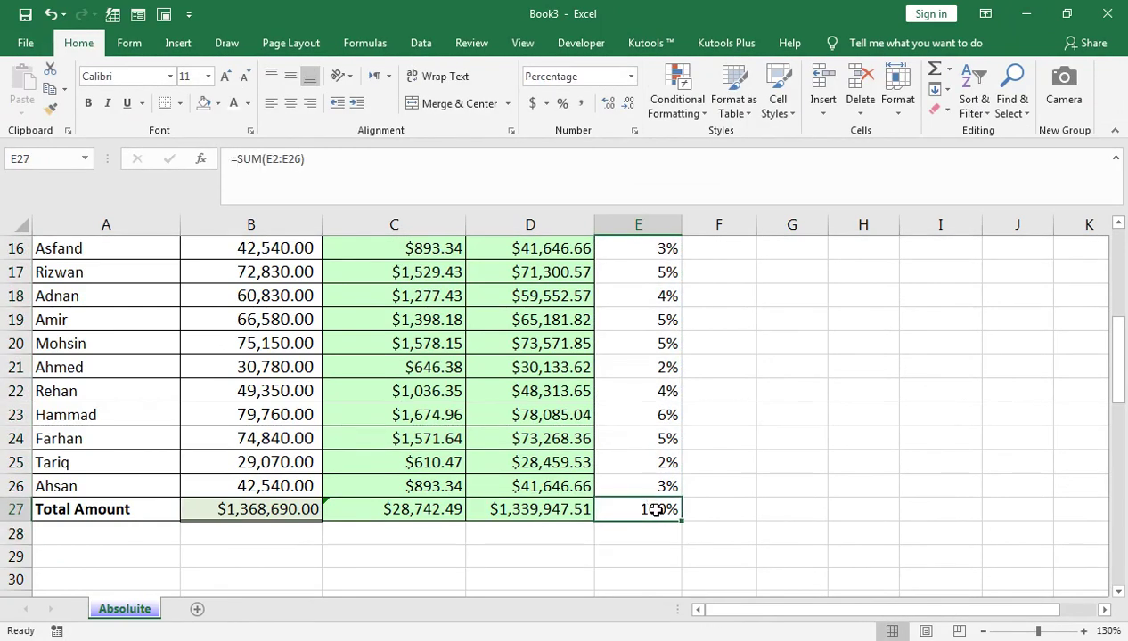
Inspect E2's formula references without changing them.
scroll(640, 528, up, 4)
scroll(639, 485, up, 1)
click(623, 263)
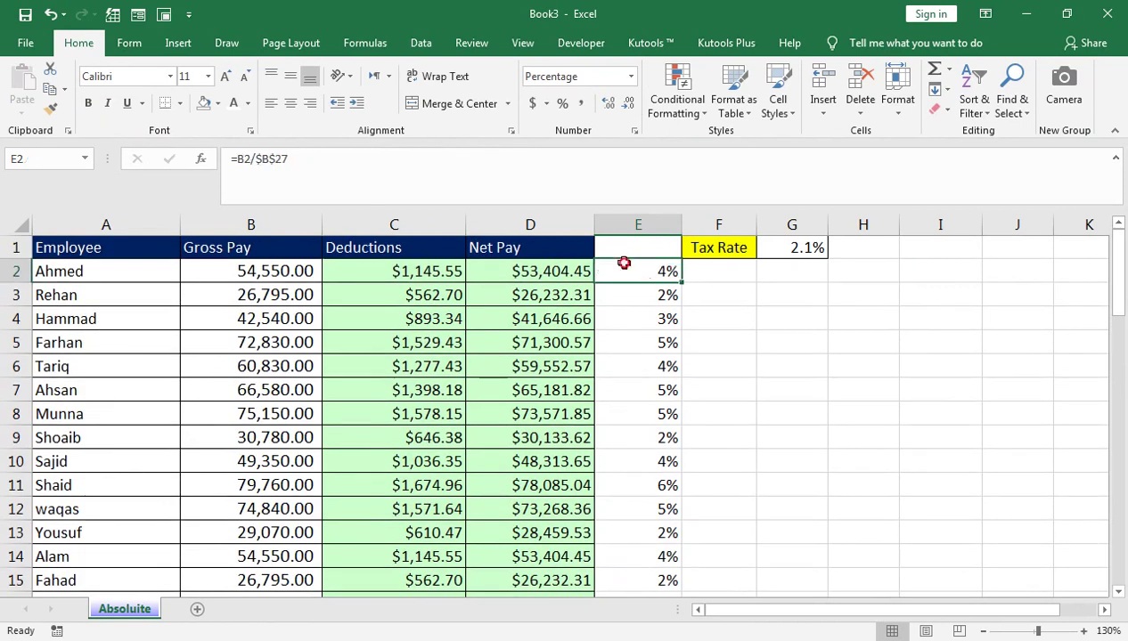
double_click(623, 263)
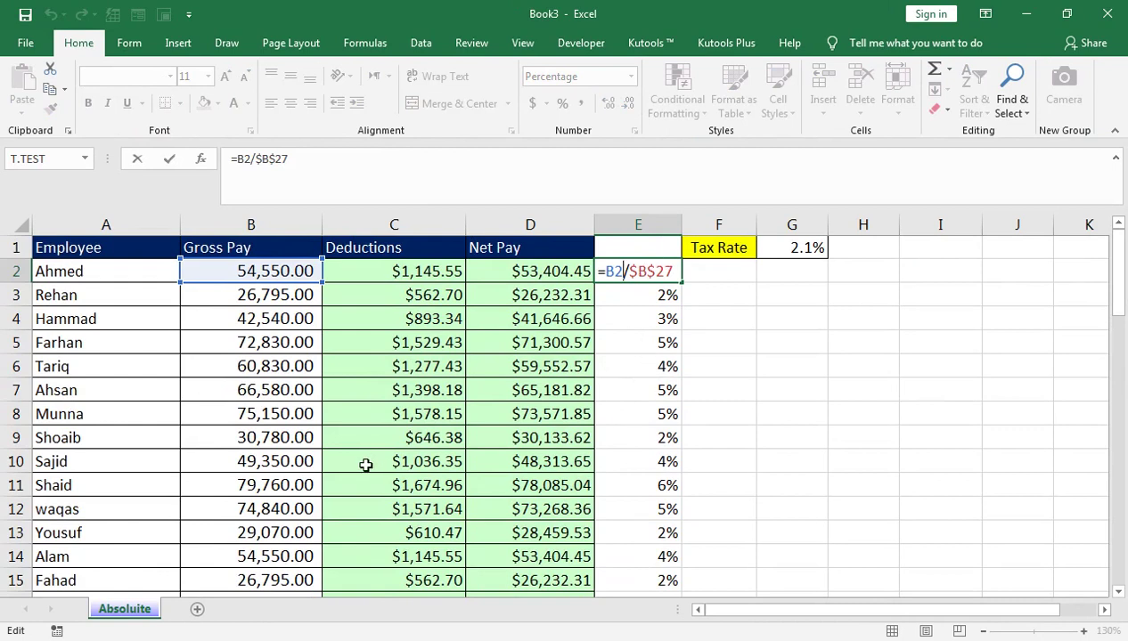
scroll(312, 511, down, 4)
scroll(280, 535, down, 1)
scroll(552, 496, up, 5)
key(Return)
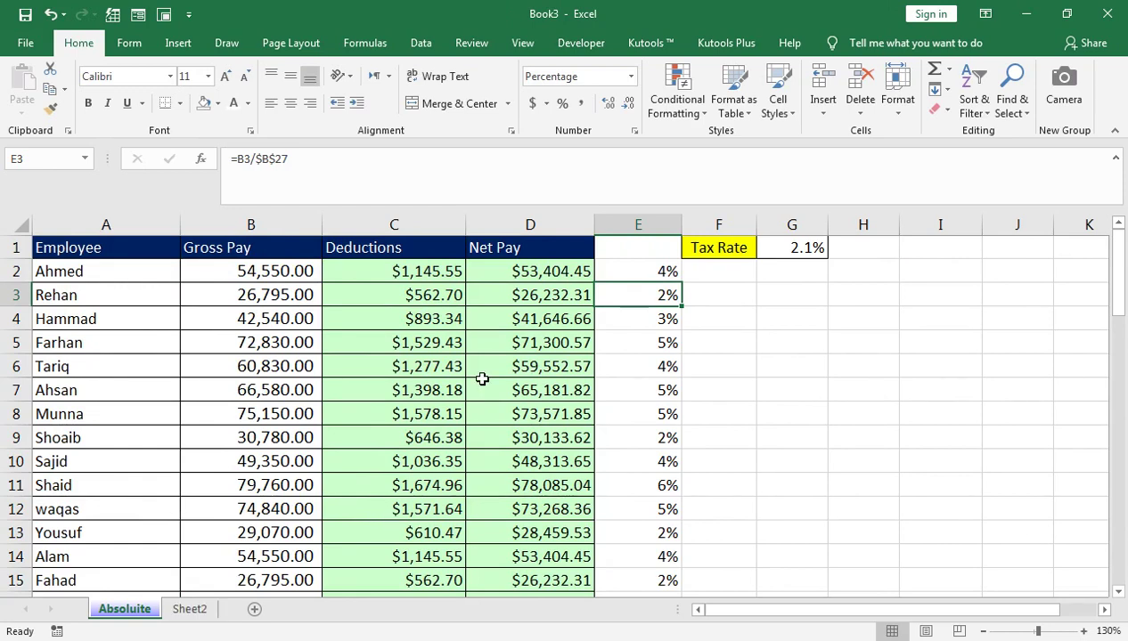
On Sheet2, enter =LEFT(A2,FIND("",A2)-1) in B2 using function autocomplete.
click(189, 609)
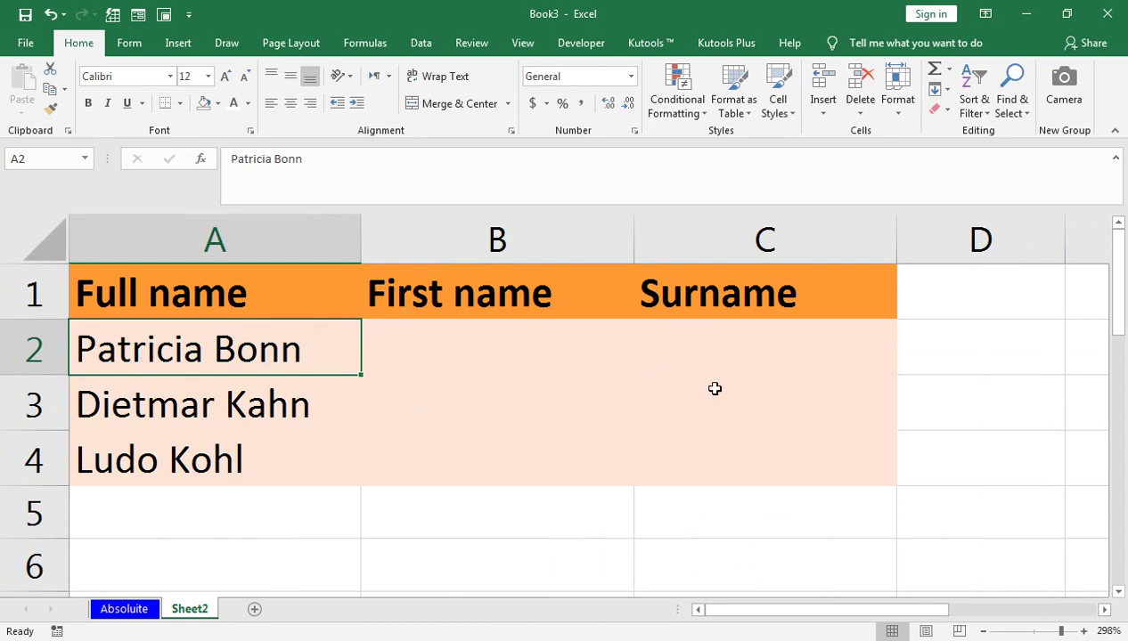
click(594, 350)
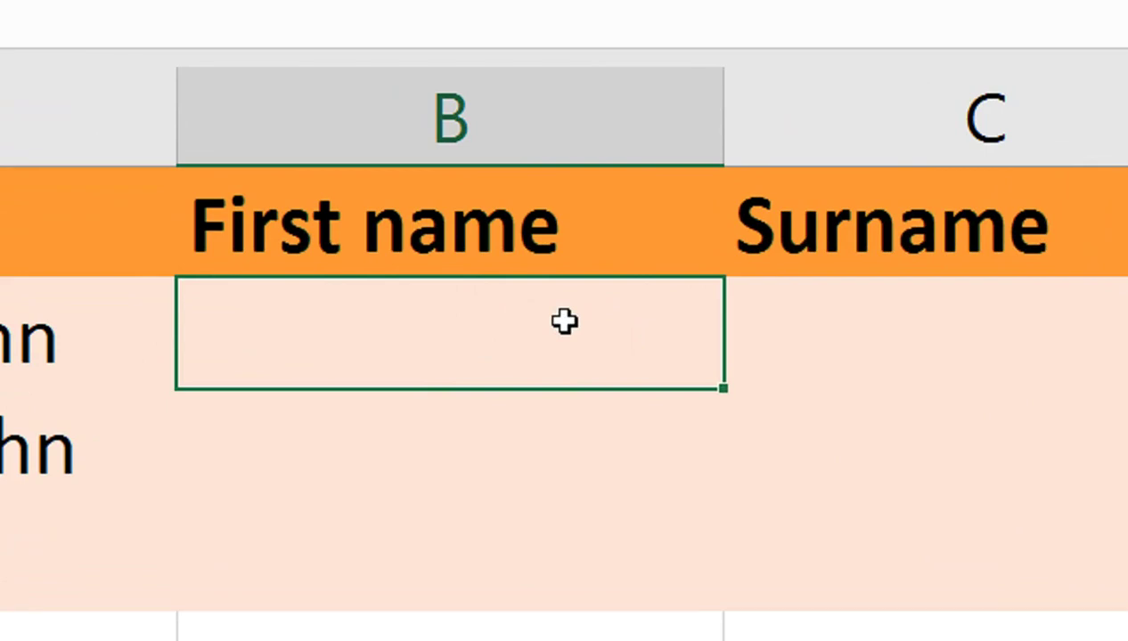
text(=)
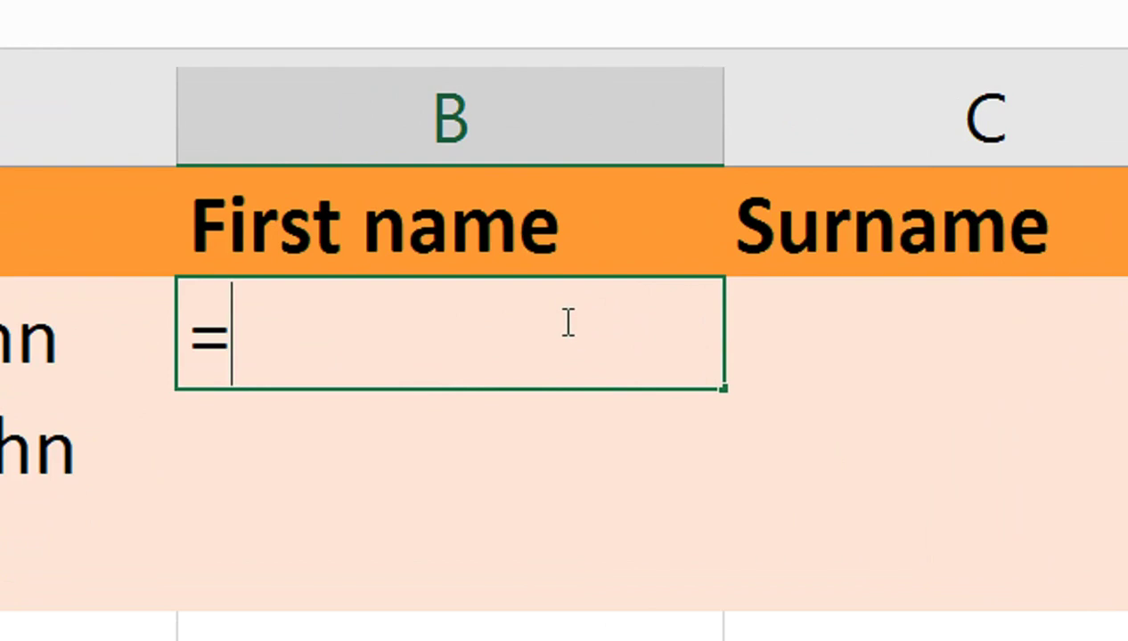
text(left)
key(Tab)
key(Left)
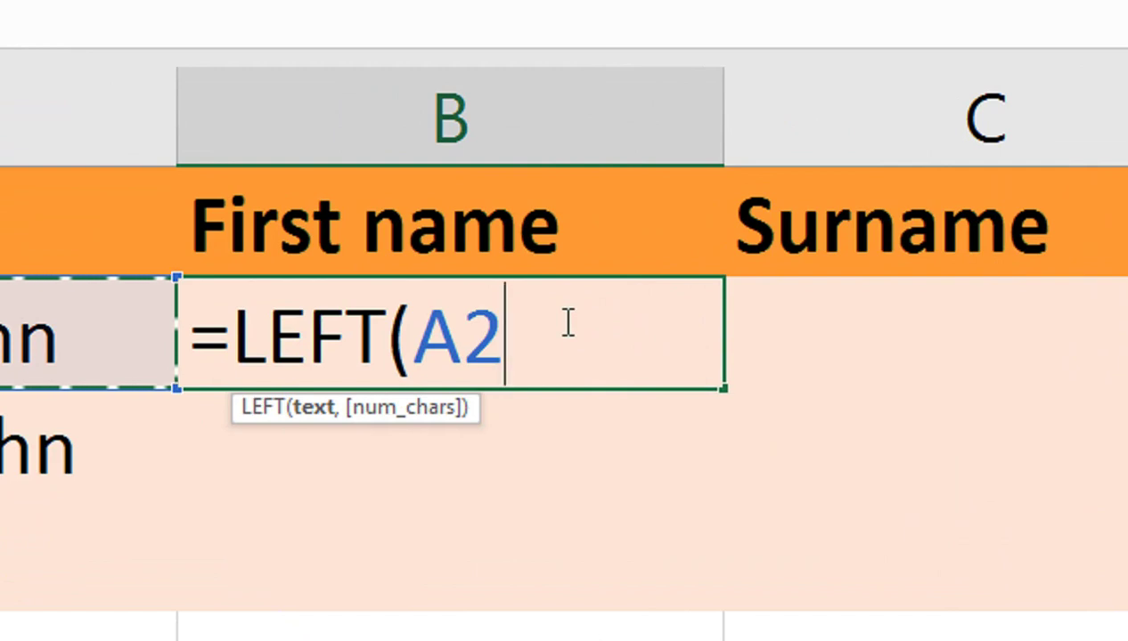
text(,fi)
key(Tab)
text("",)
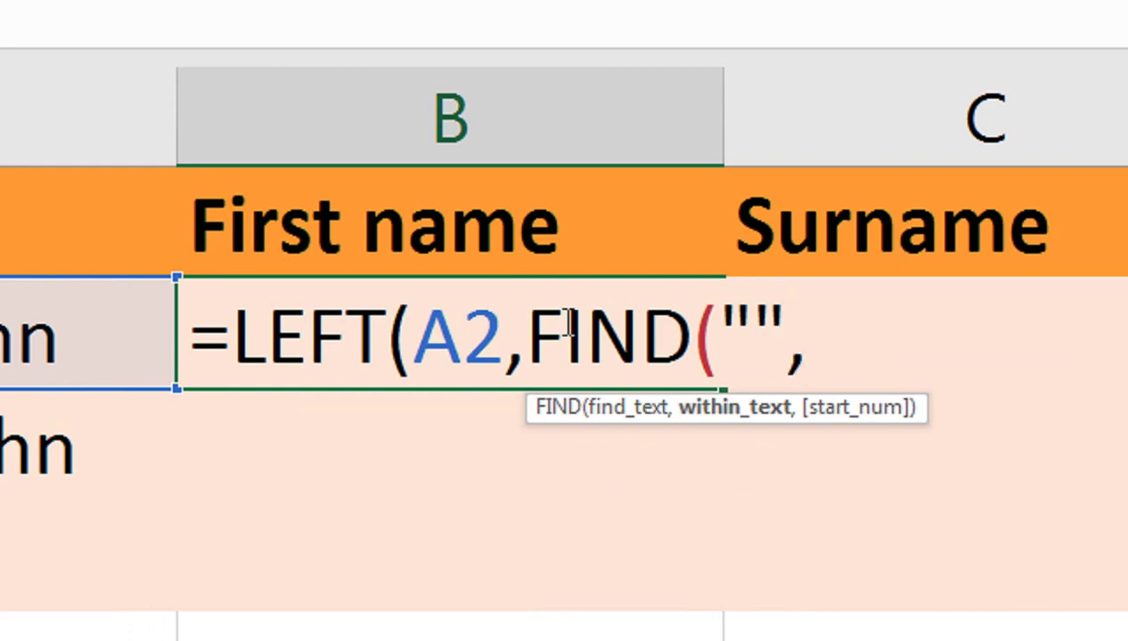
key(Left)
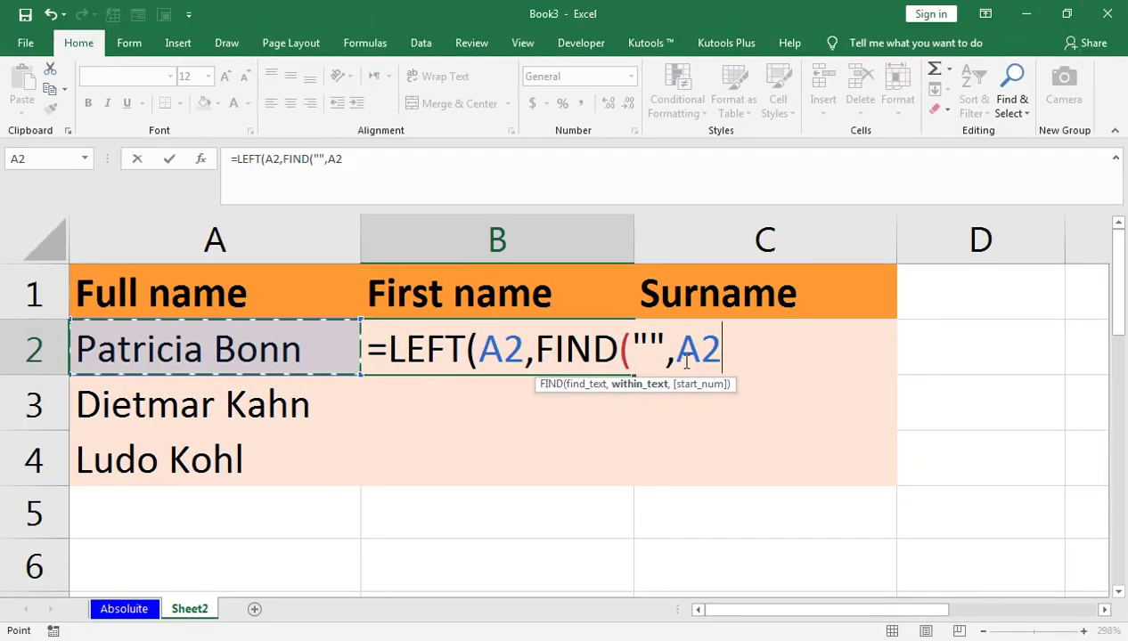
text())
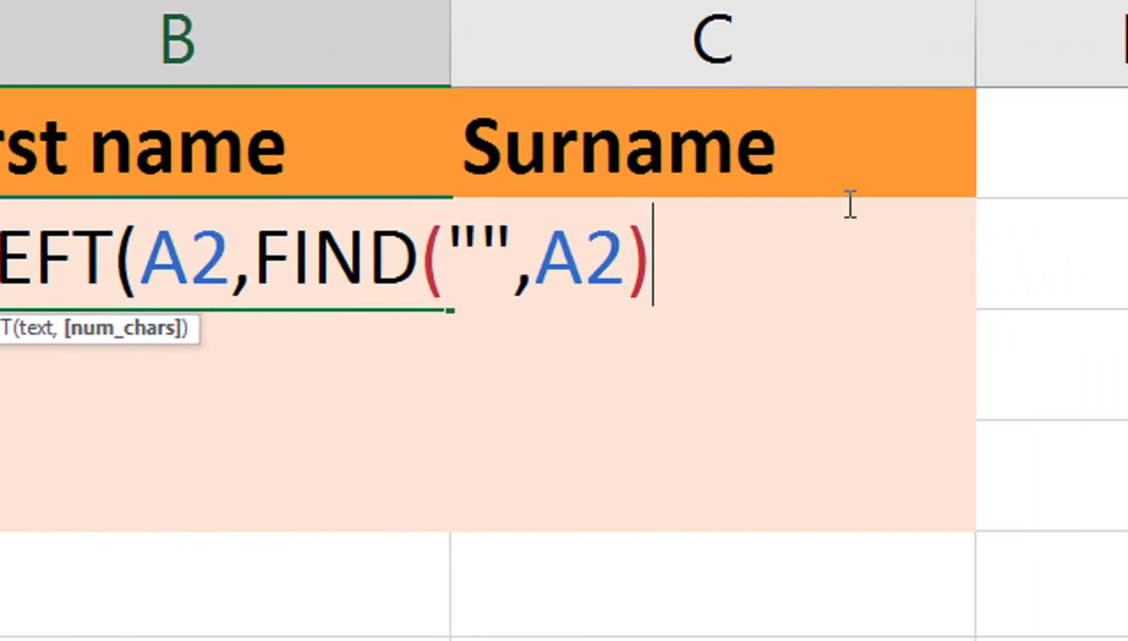
text(-1))
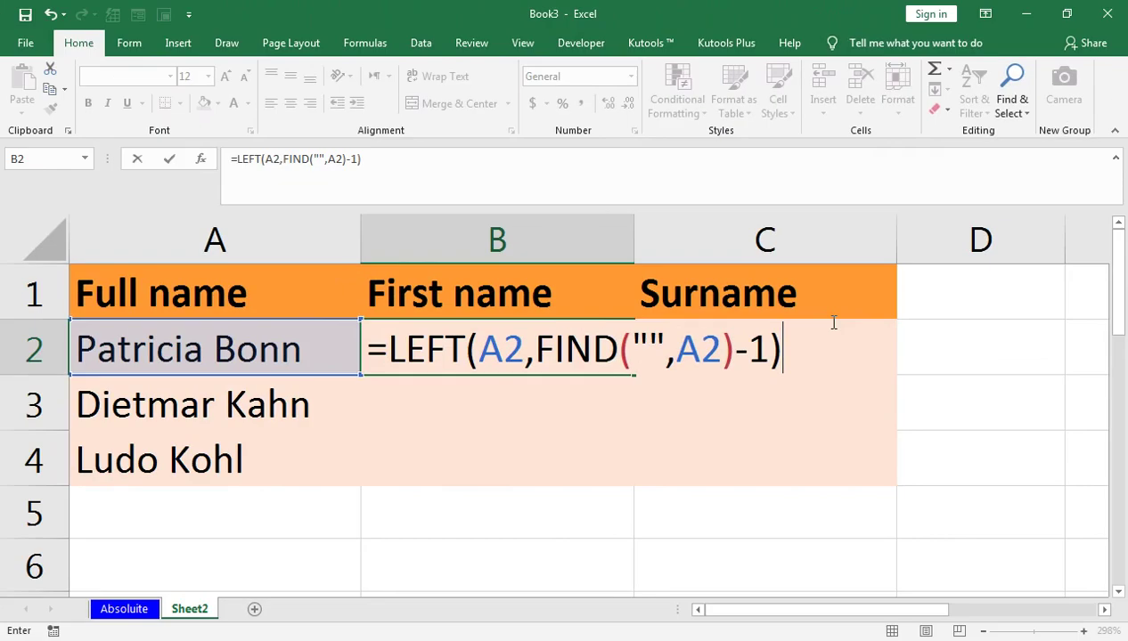
key(Return)
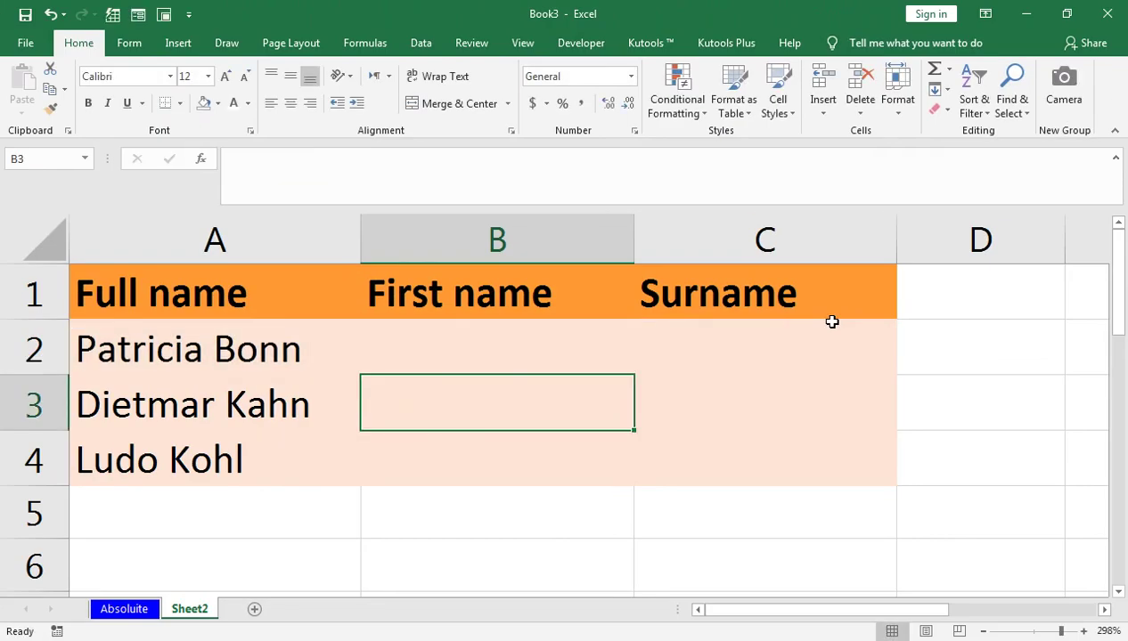
Correct B2's formula so FIND searches for a space: FIND(" ",A2).
click(533, 342)
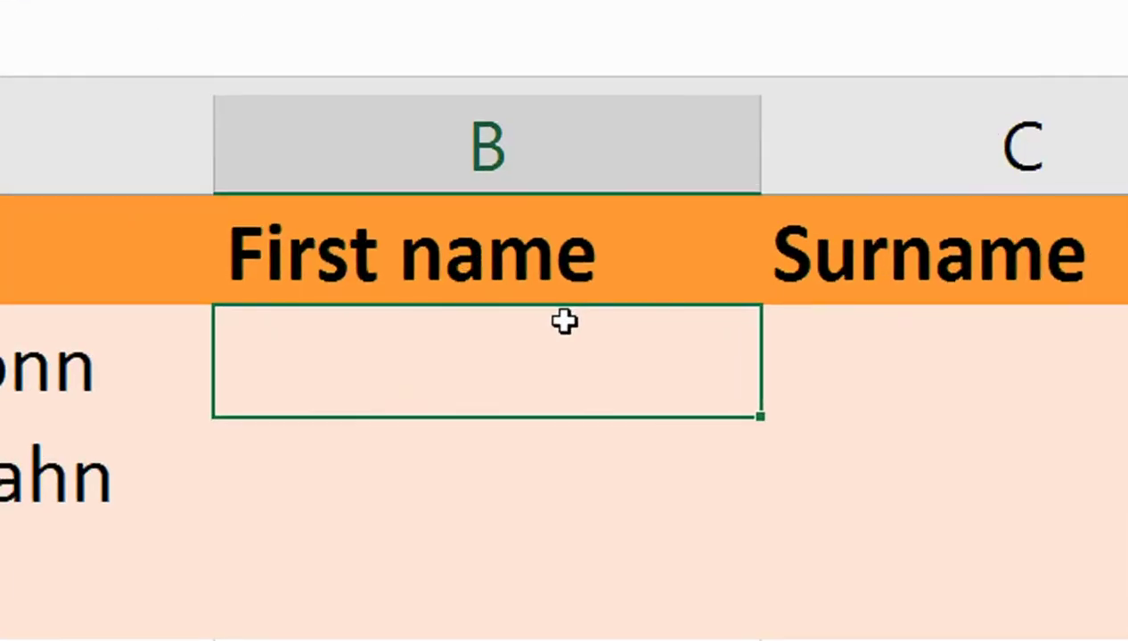
key(F2)
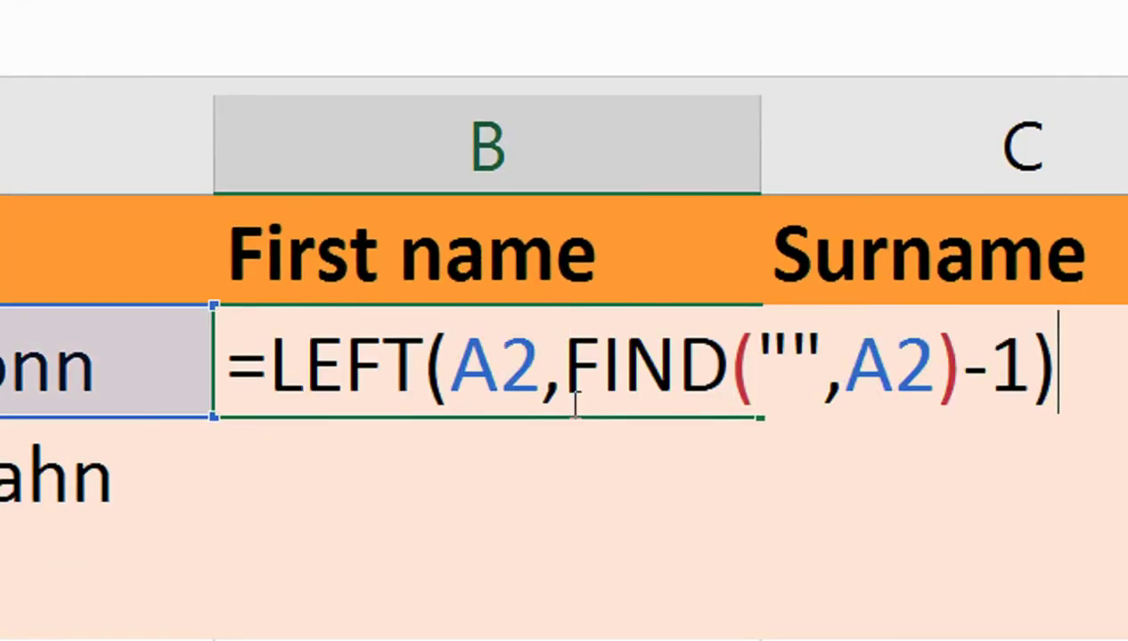
click(775, 356)
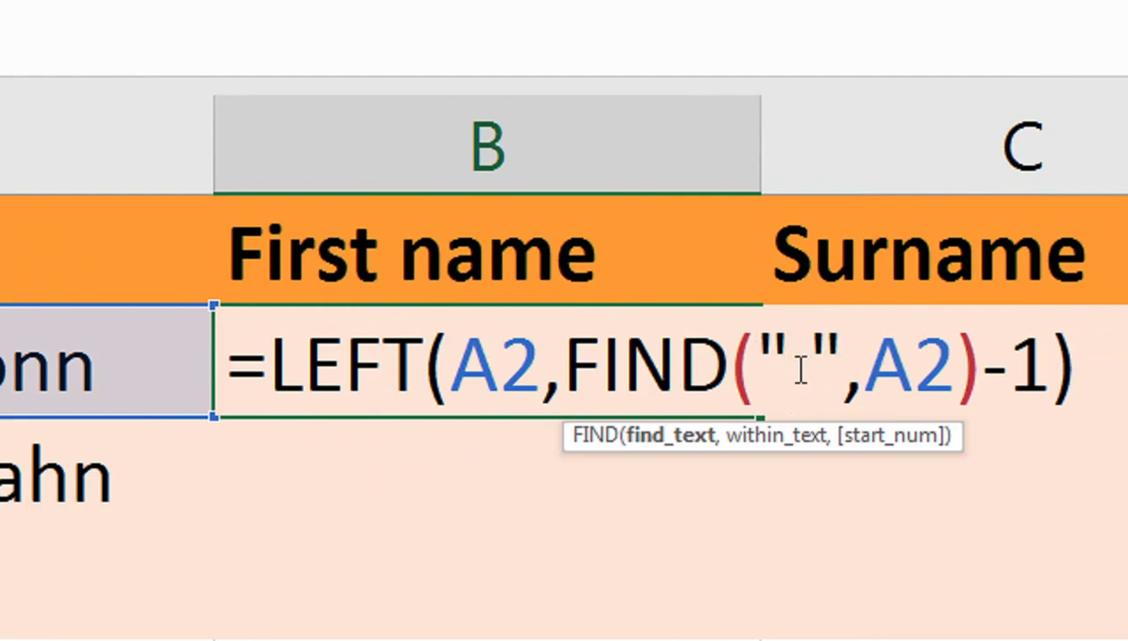
key(Return)
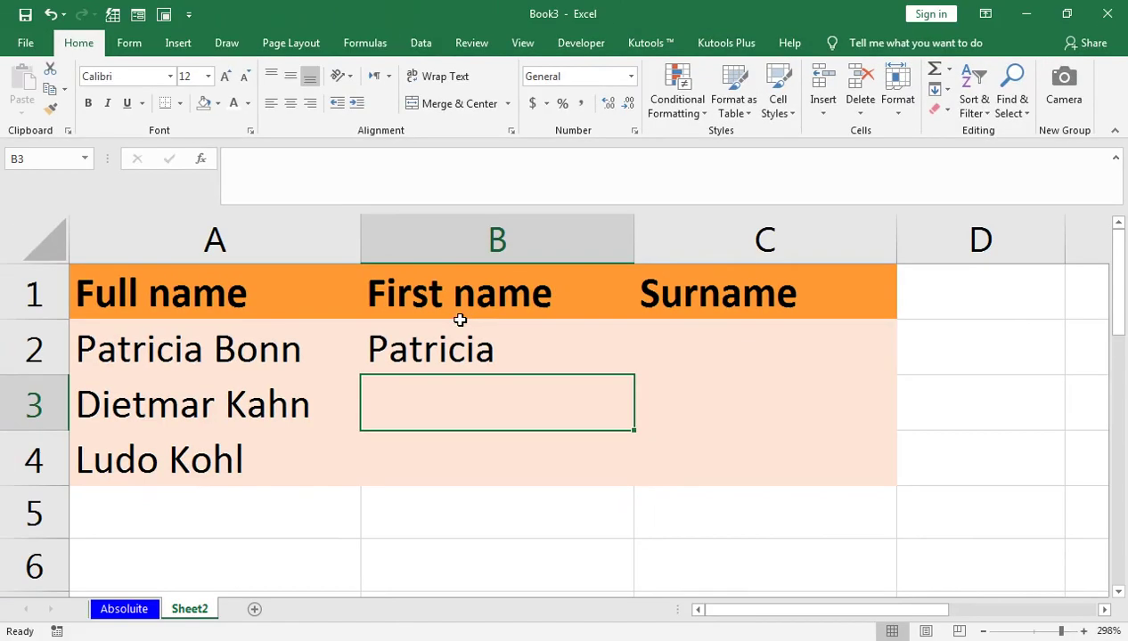
Copy the first-name formula down to B3:B4, giving Patricia, Dietmar and Ludo.
click(584, 362)
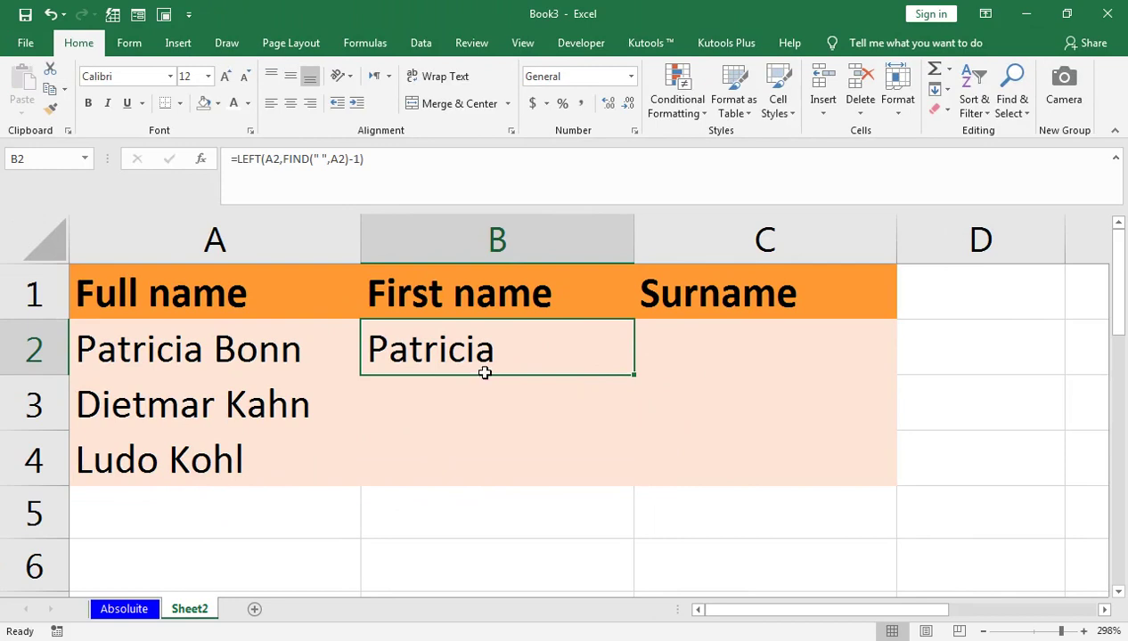
double_click(633, 375)
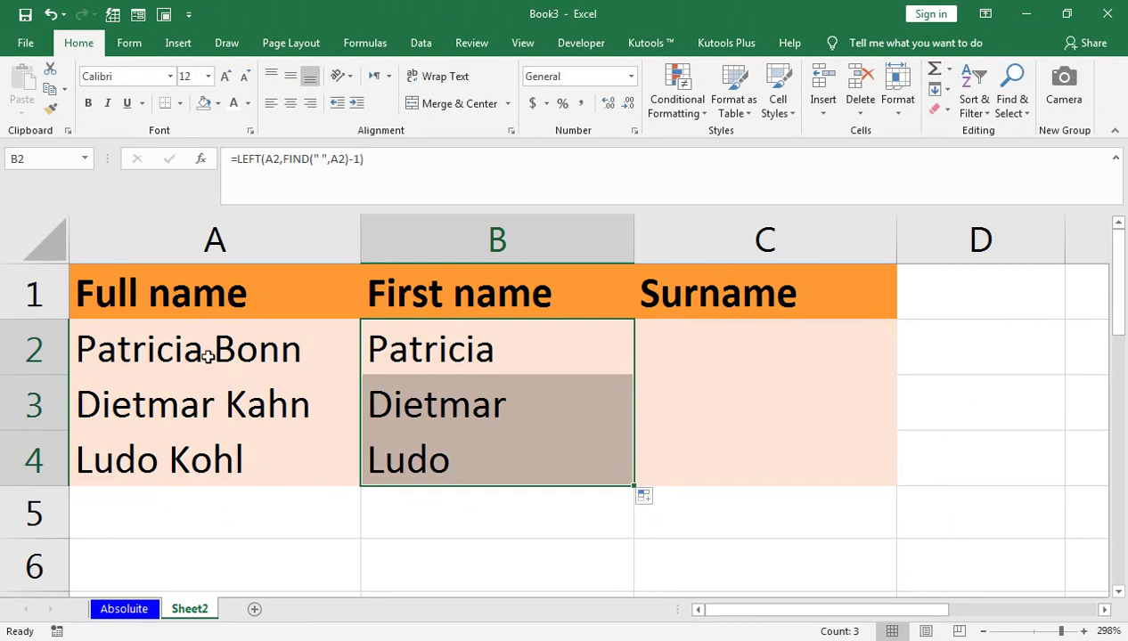
click(731, 343)
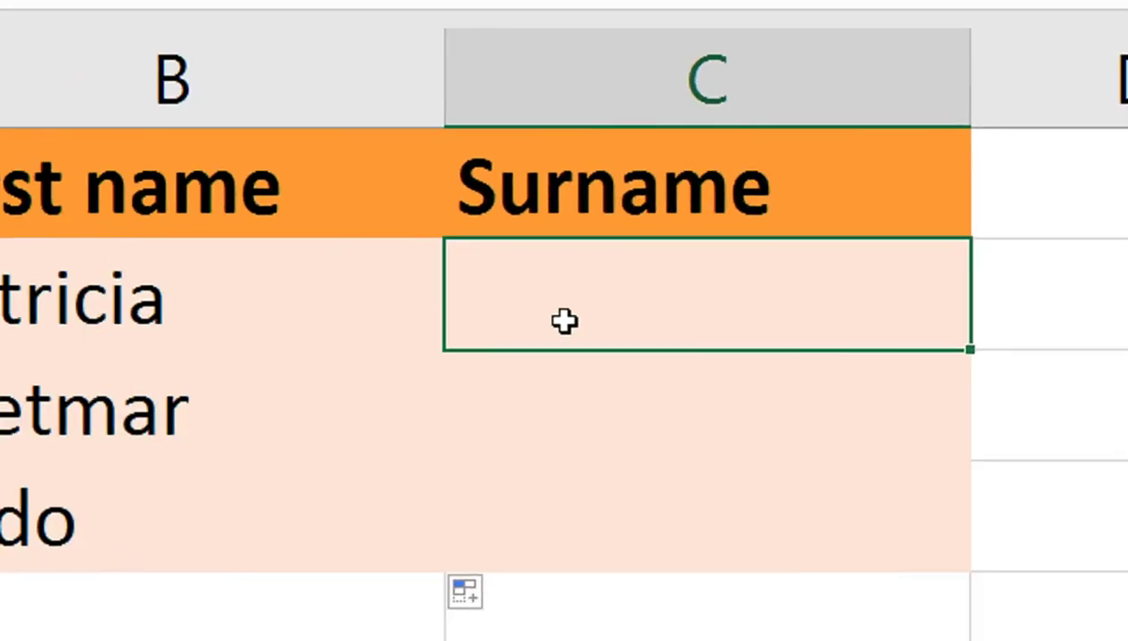
Enter =RIGHT(A2,LEN(A2)-FIND(" ",A2)) in C2 to extract the surname Bonn.
text(=)
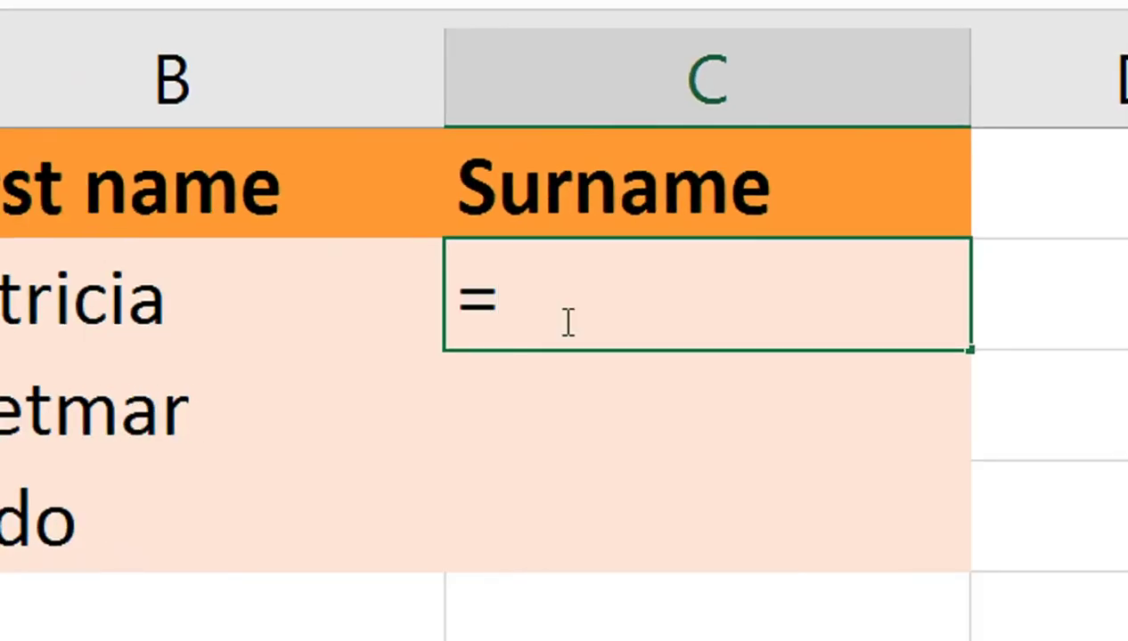
text(right)
key(Tab)
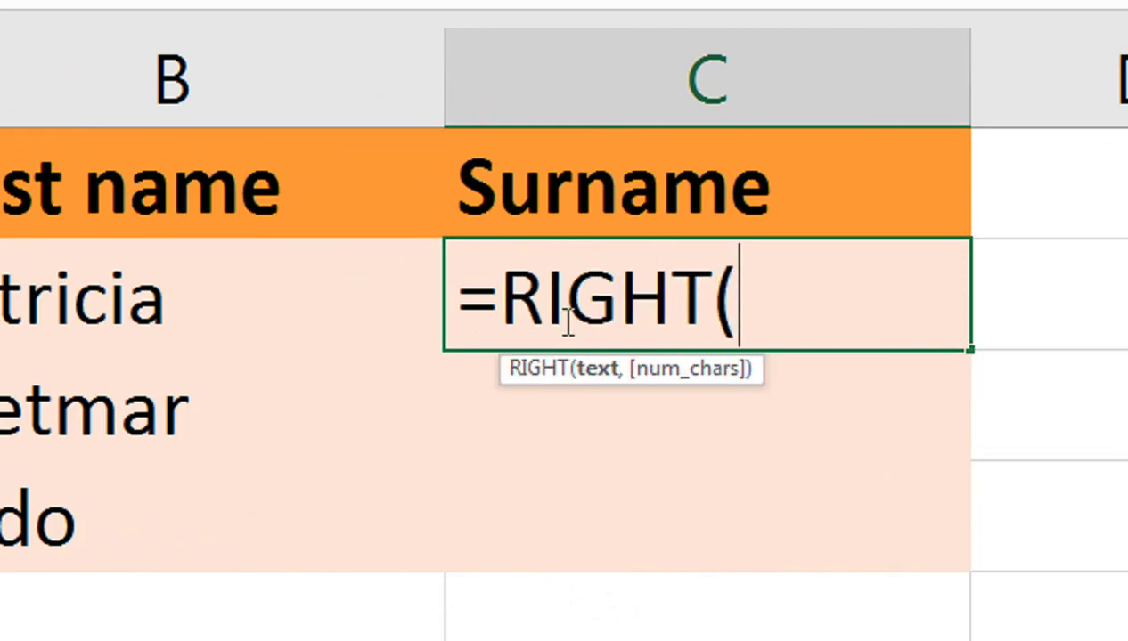
text(A2)
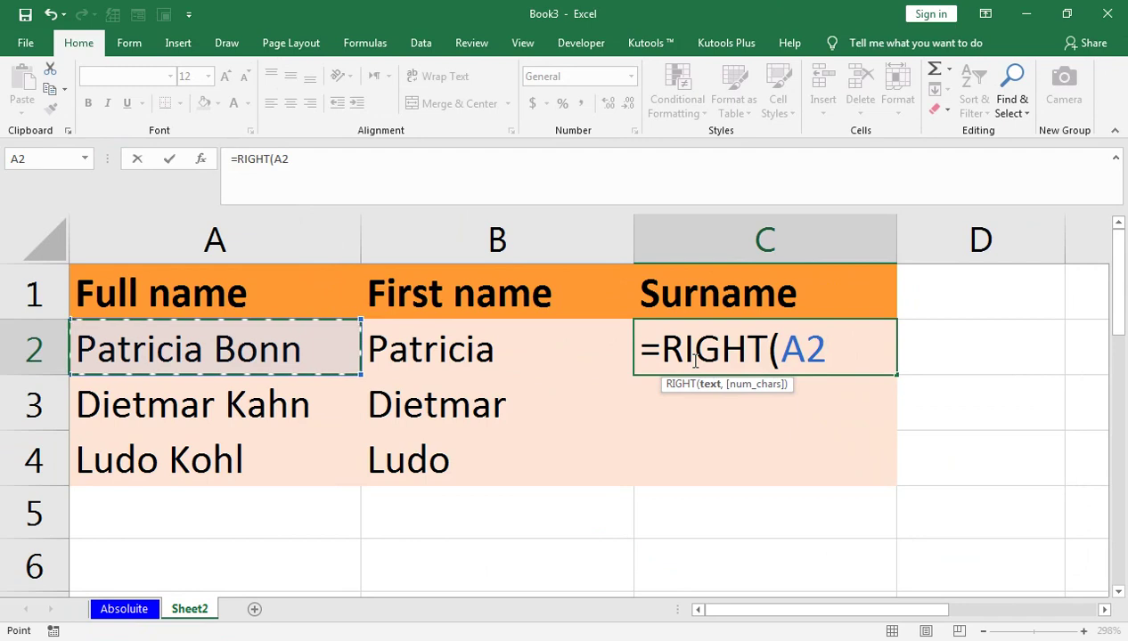
text(,len)
key(Tab)
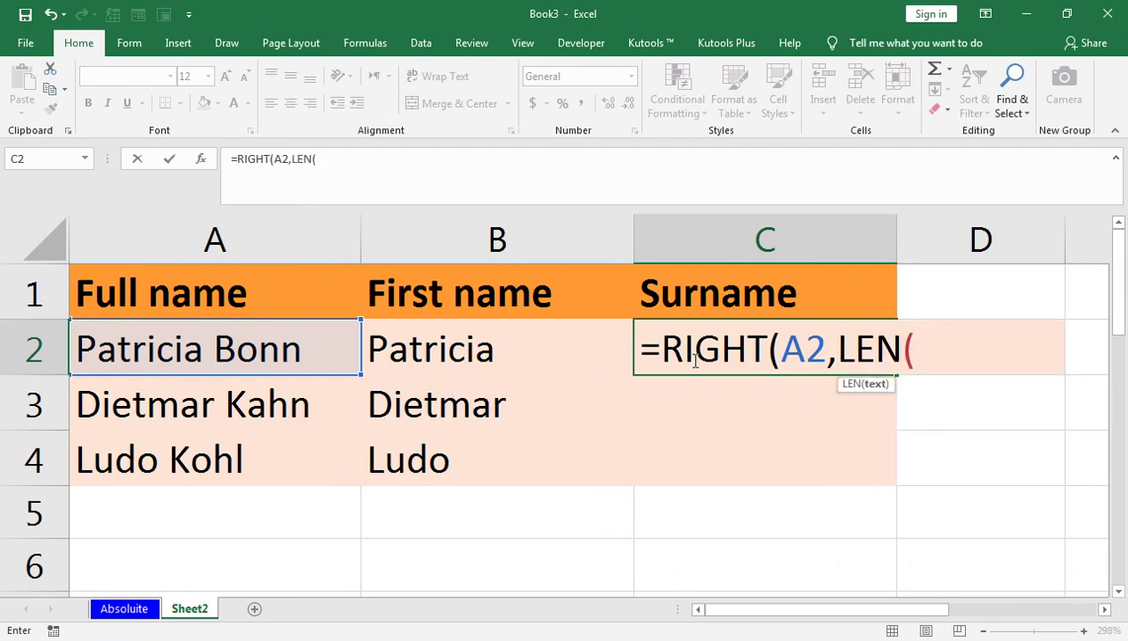
key(Left)
key(Left)
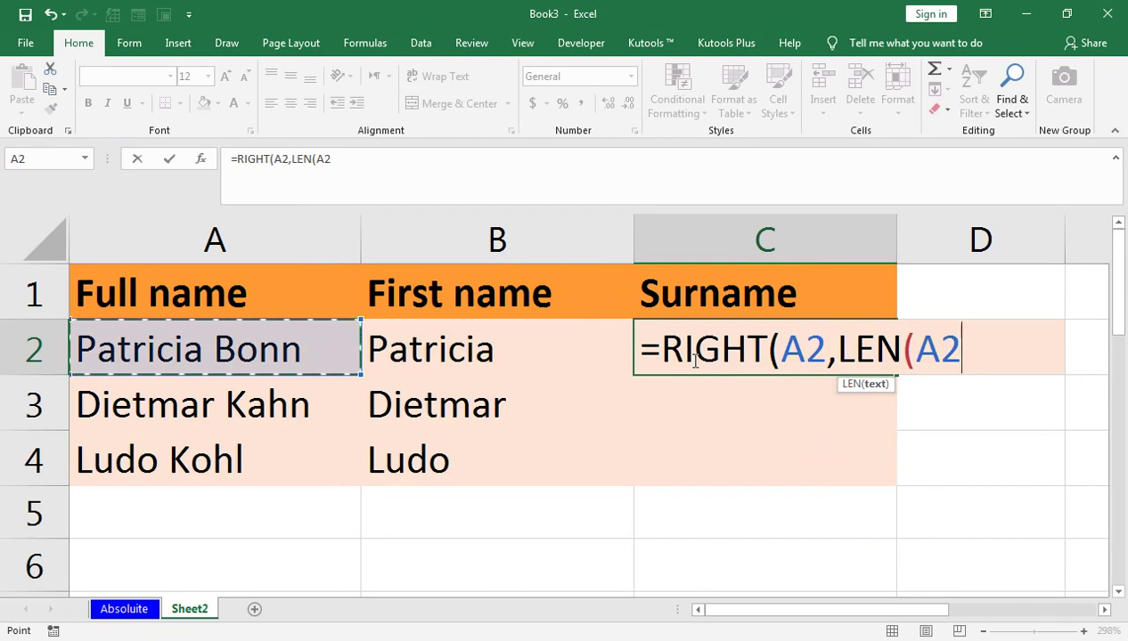
text()-)
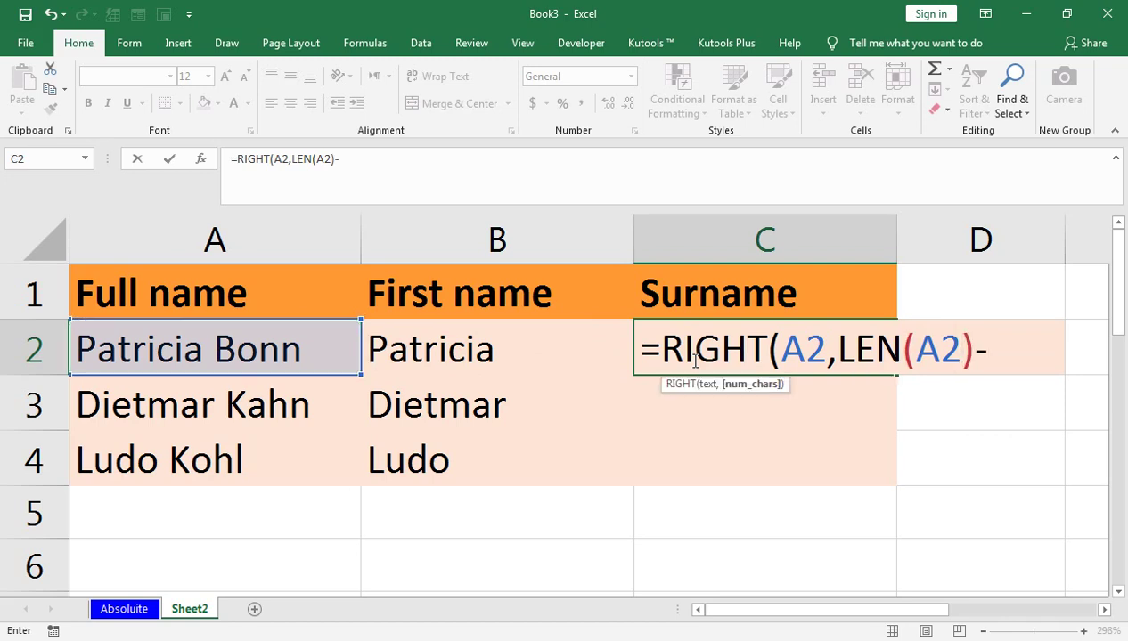
text(find)
key(Tab)
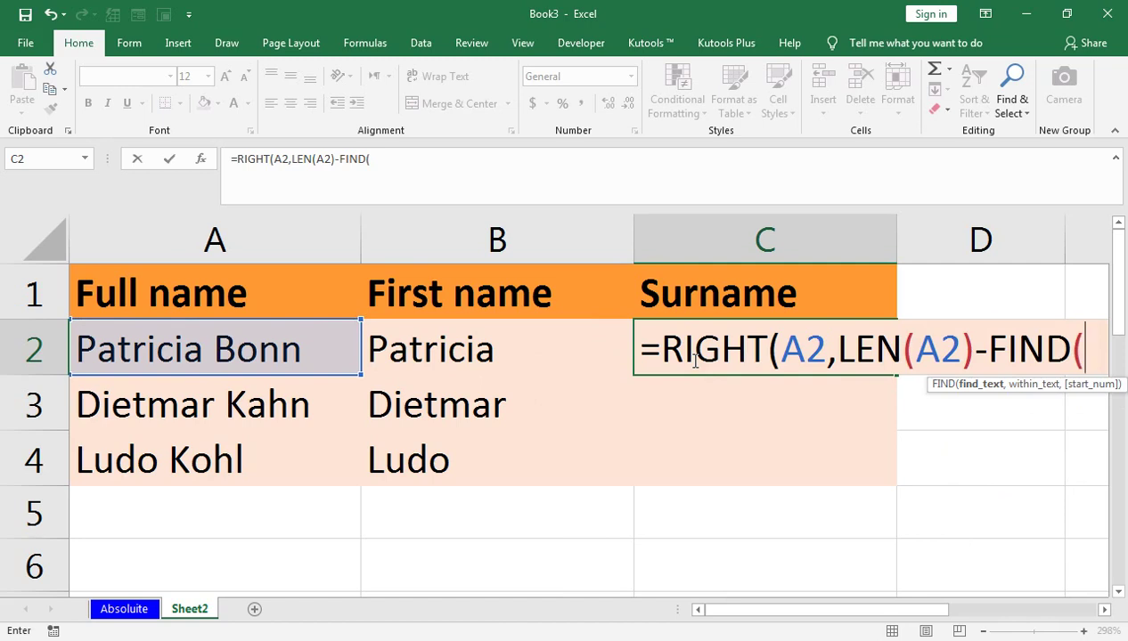
text(")
text( ")
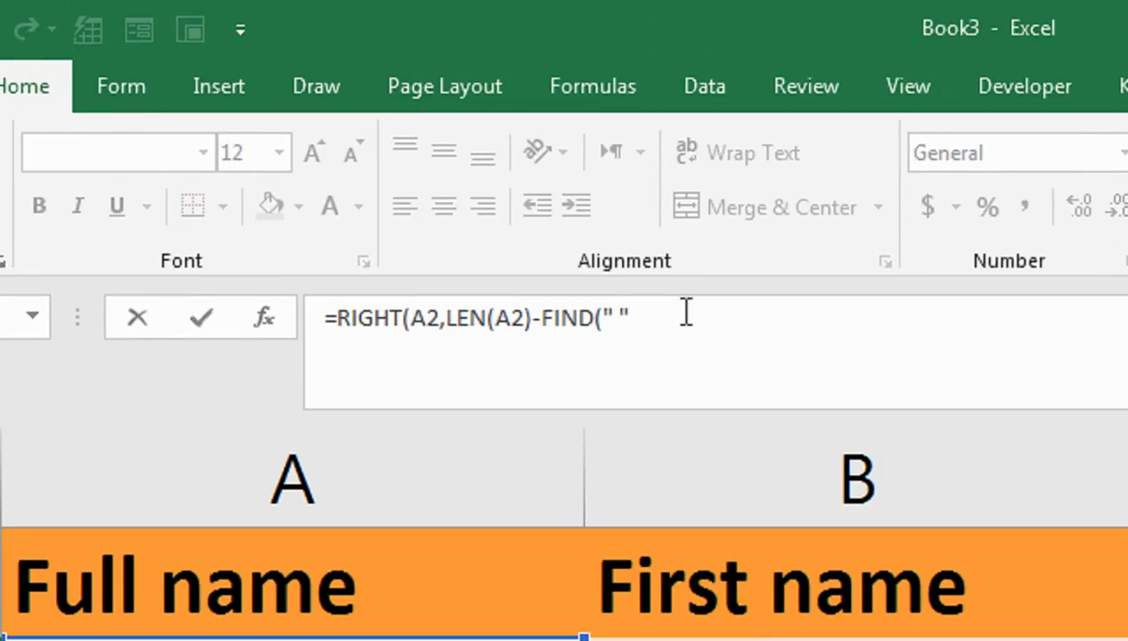
click(685, 311)
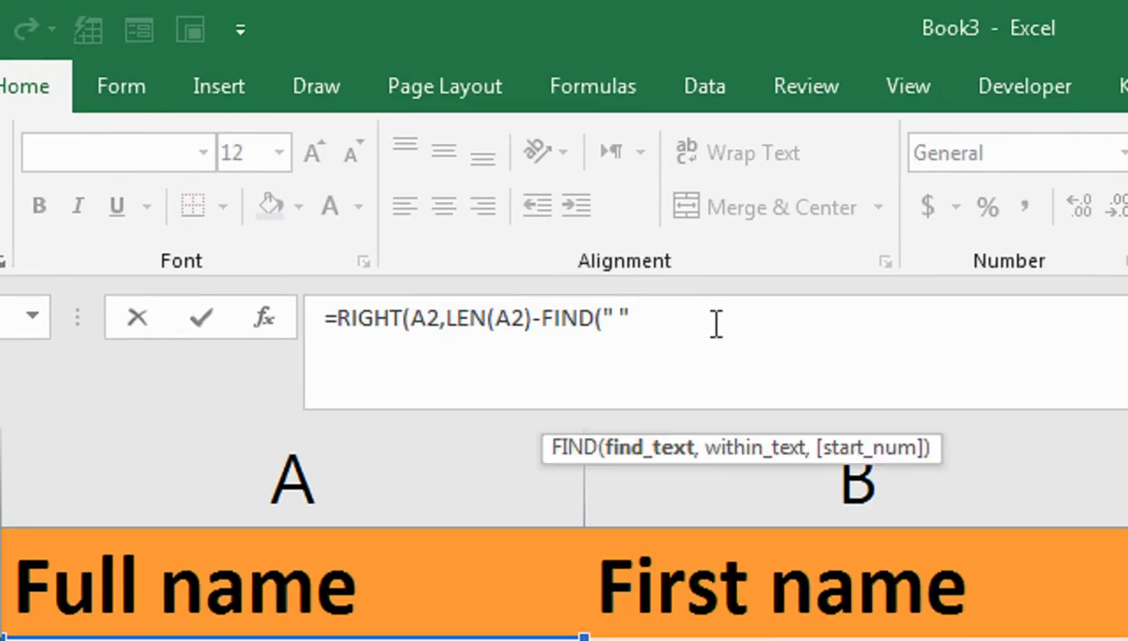
text(,)
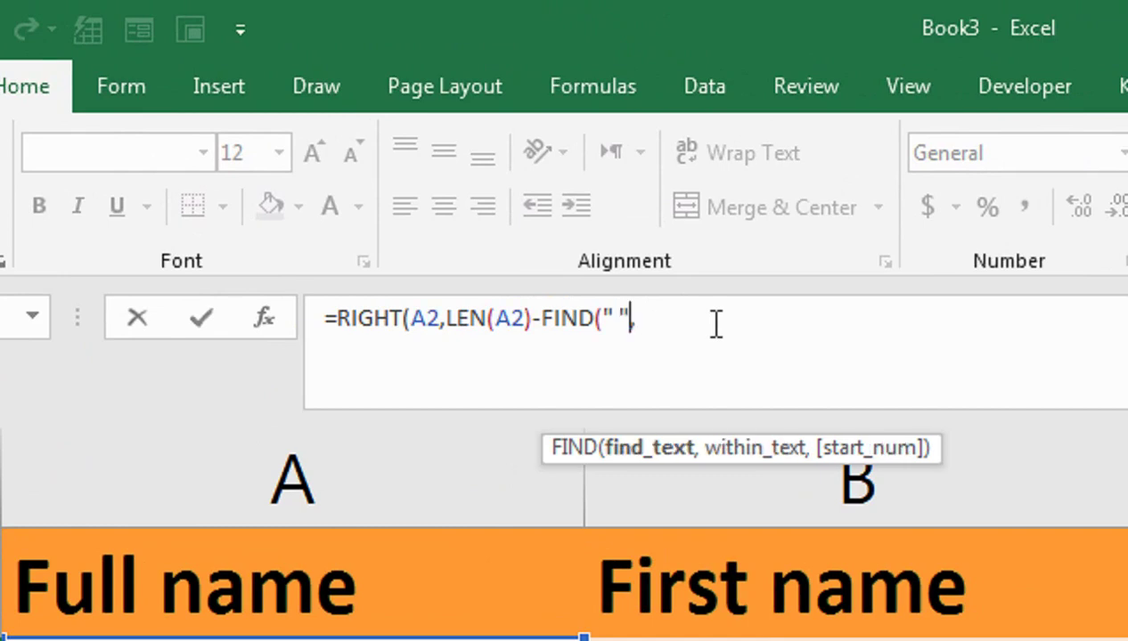
text(,)
click(491, 519)
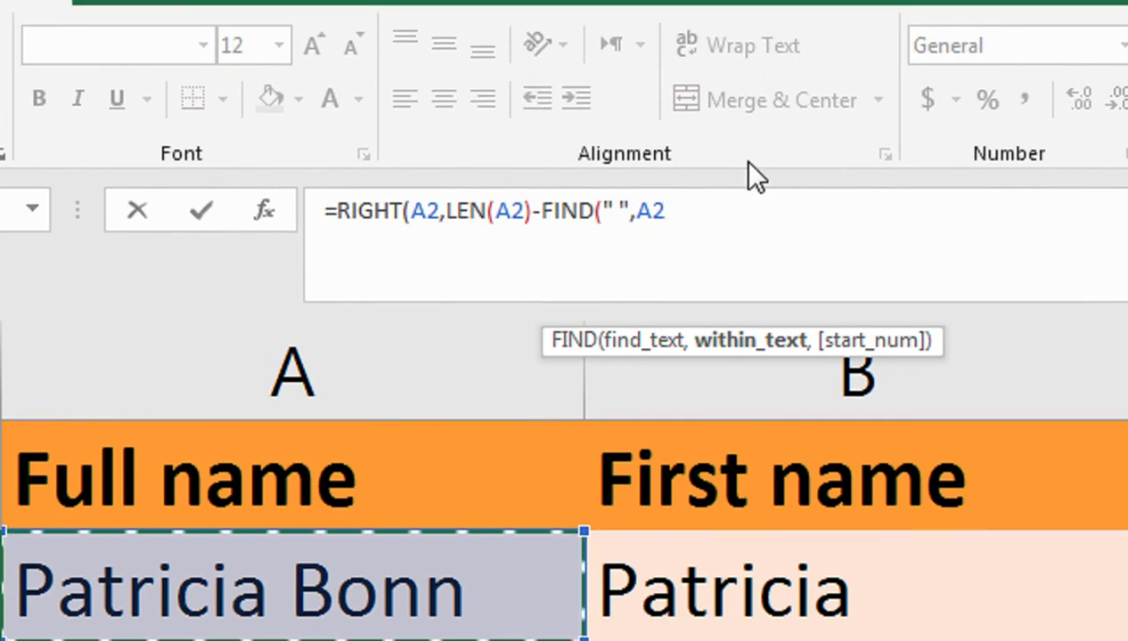
text())
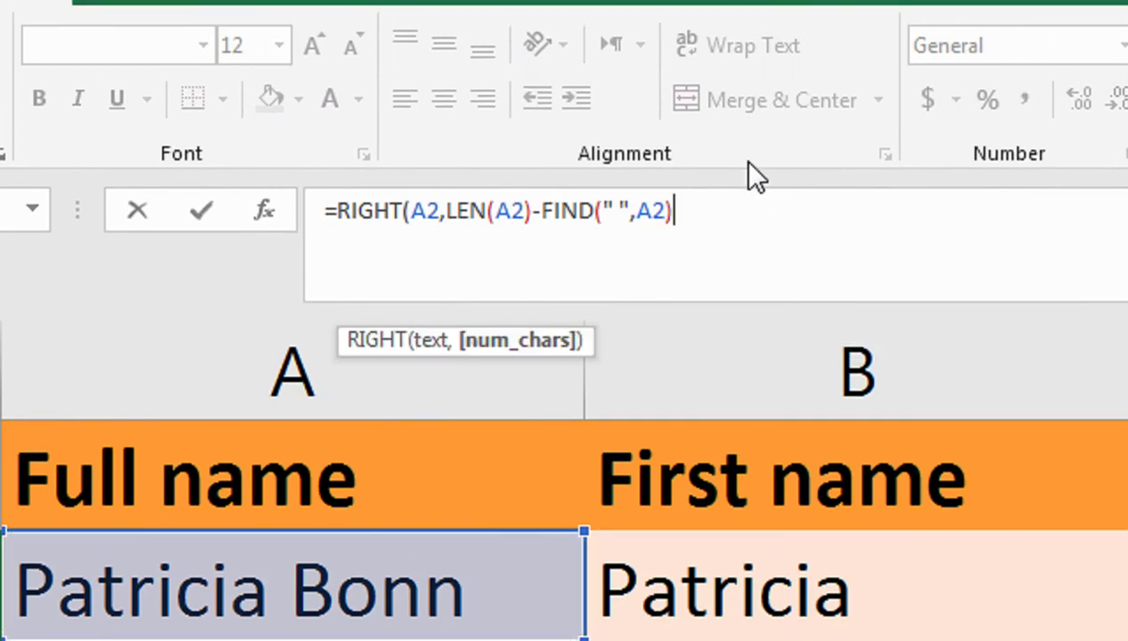
text())
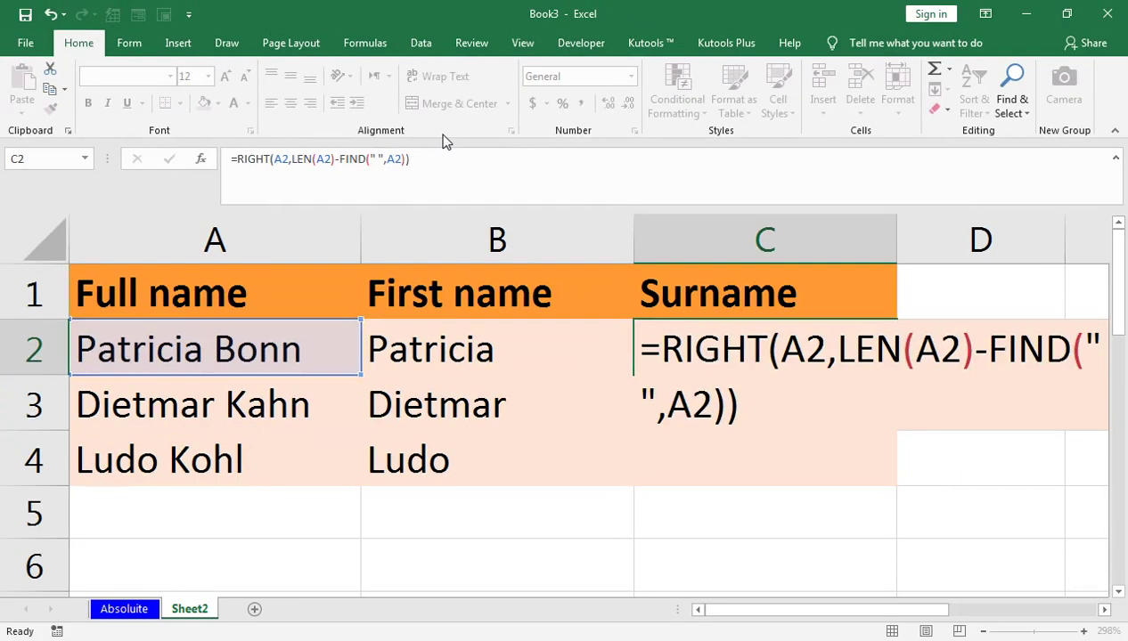
key(Return)
Fill the surname formula down C2:C4 to return Bonn, Kahn and Kohl.
key(Up)
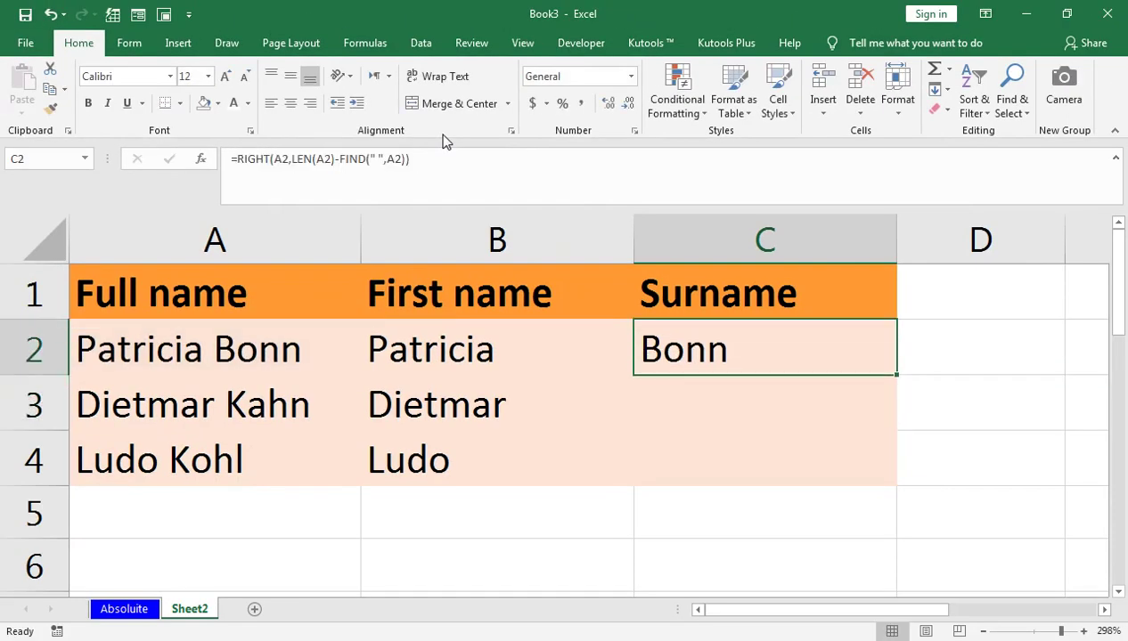
key(shift+Down)
key(shift+Down)
key(ctrl+d)
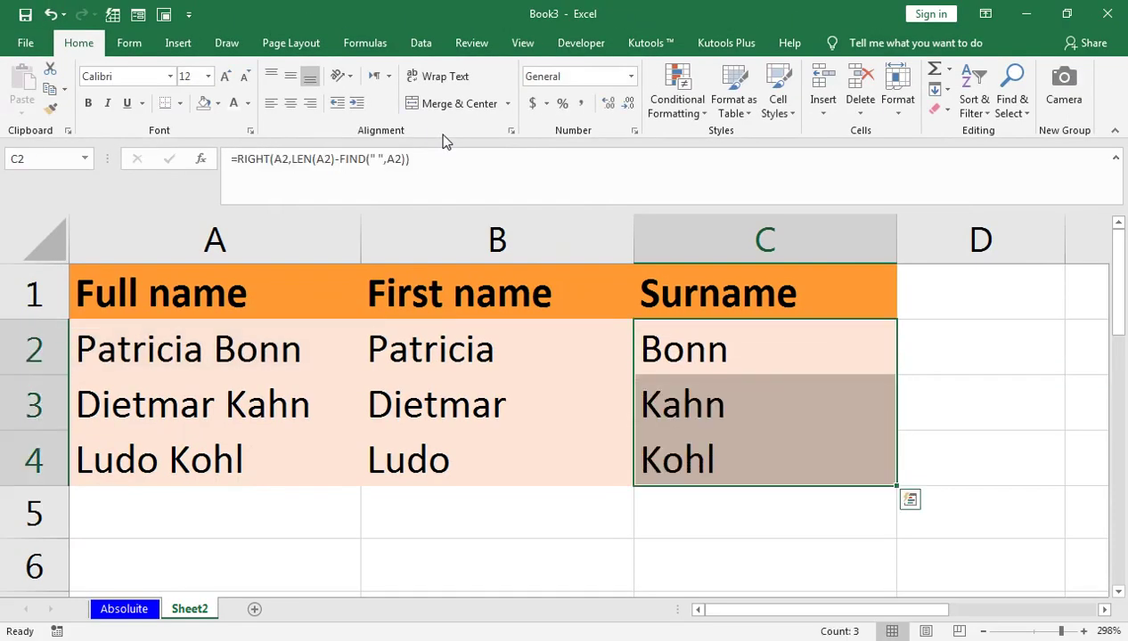
key(Left)
key(Left)
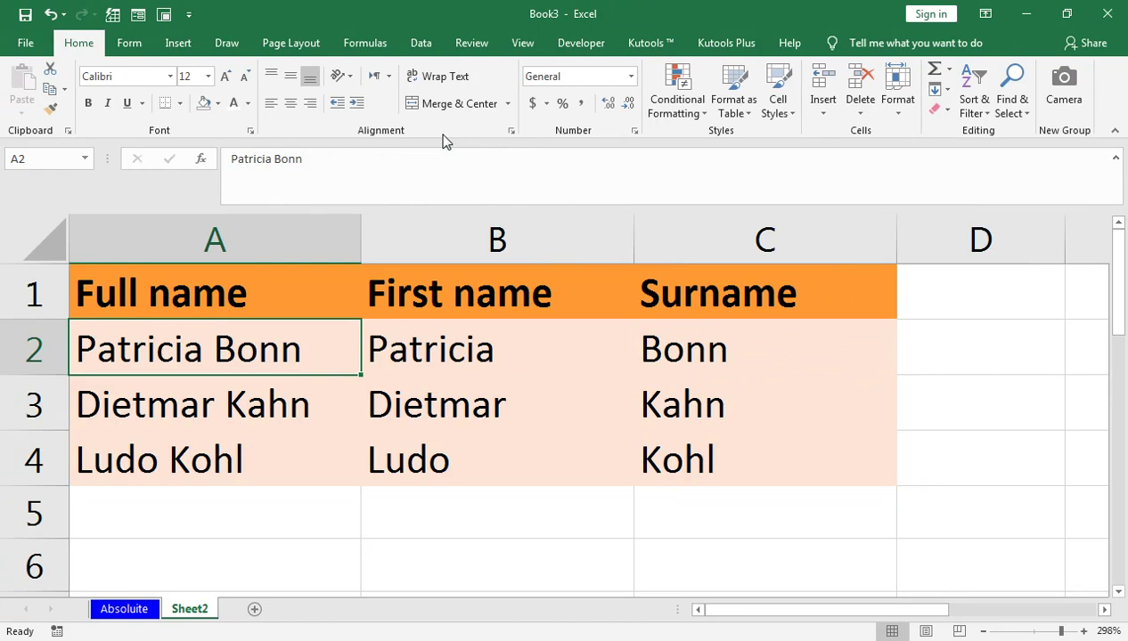
Check the first-name formulas in B2 and B3, then switch to the YouTube channel's Videos page in Chrome.
key(Right)
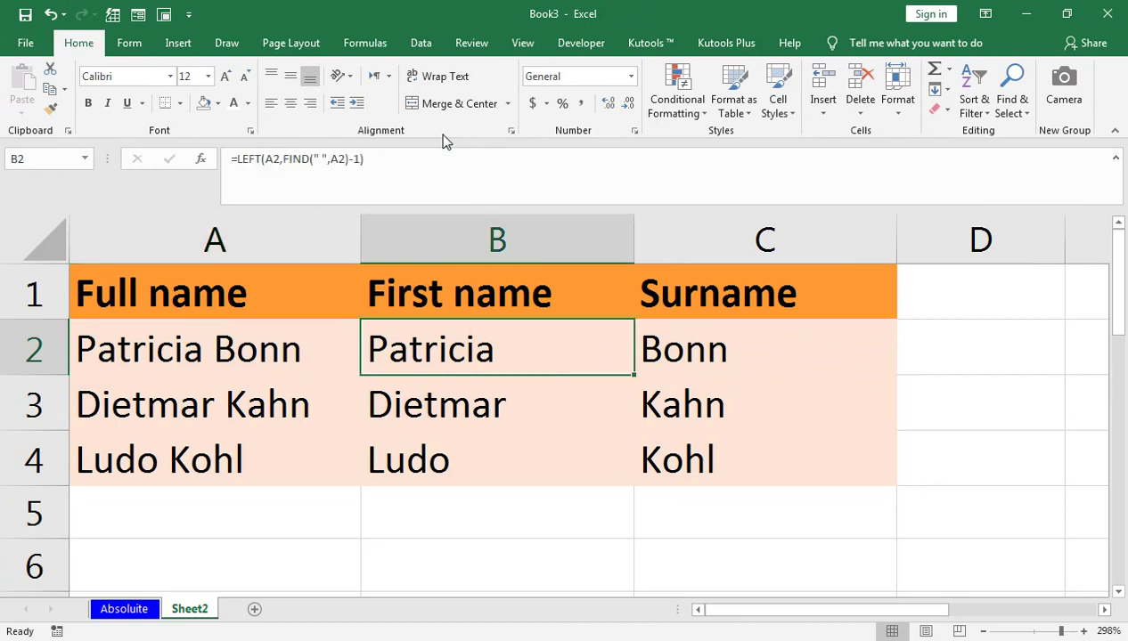
key(Down)
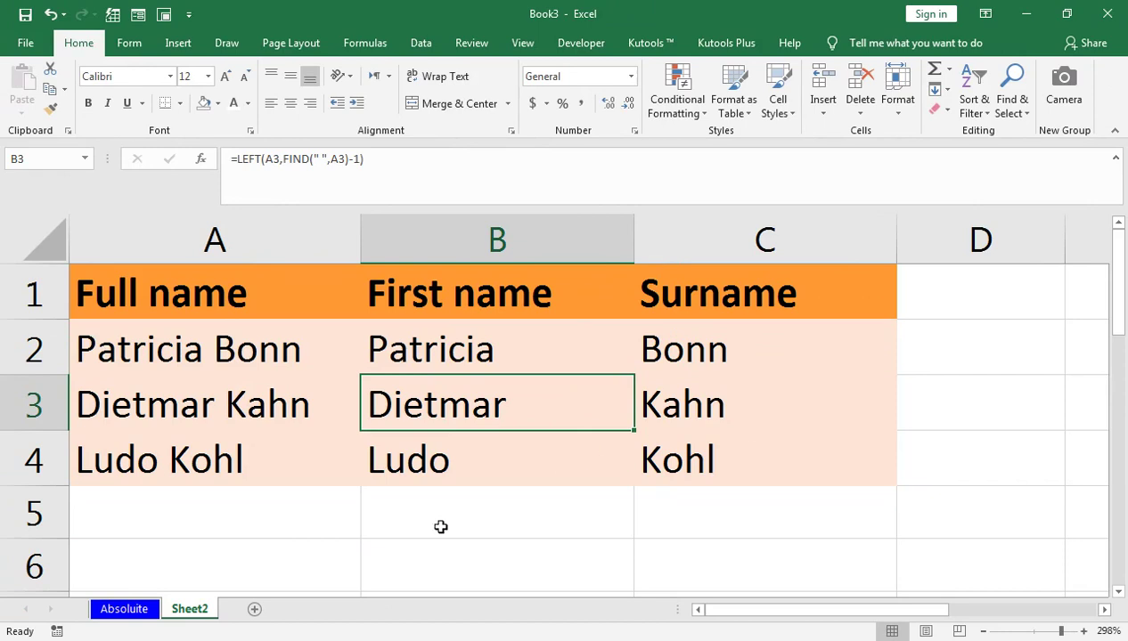
click(248, 638)
click(336, 570)
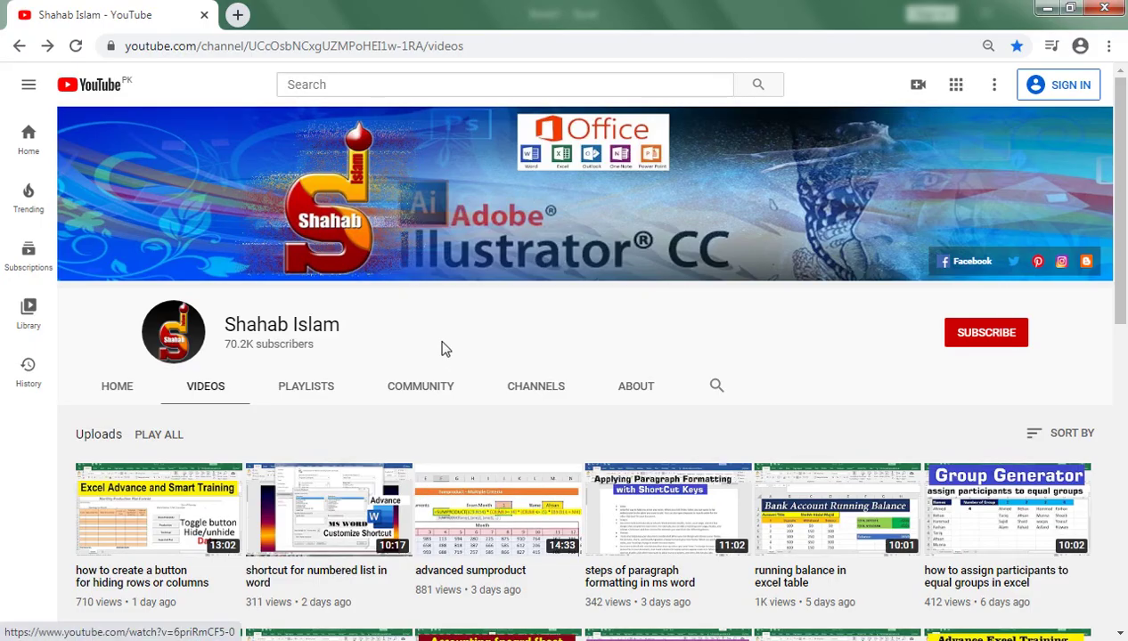